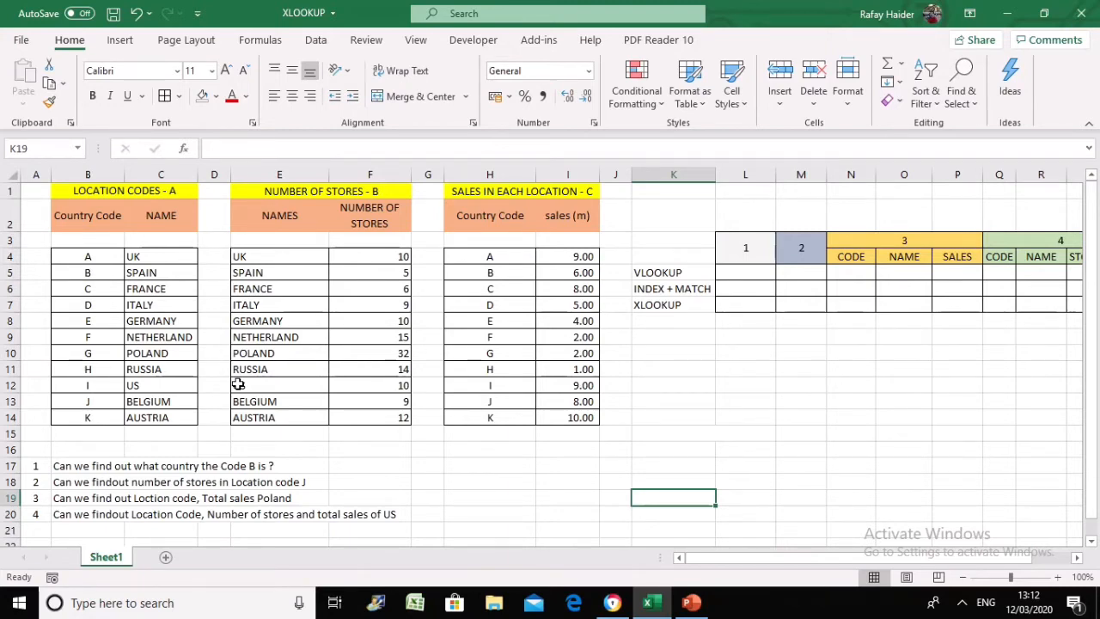
Step: Examine the four lookup questions, the table rows for codes B and J, Poland and US, and the list of lookup methods
left_click(79, 467)
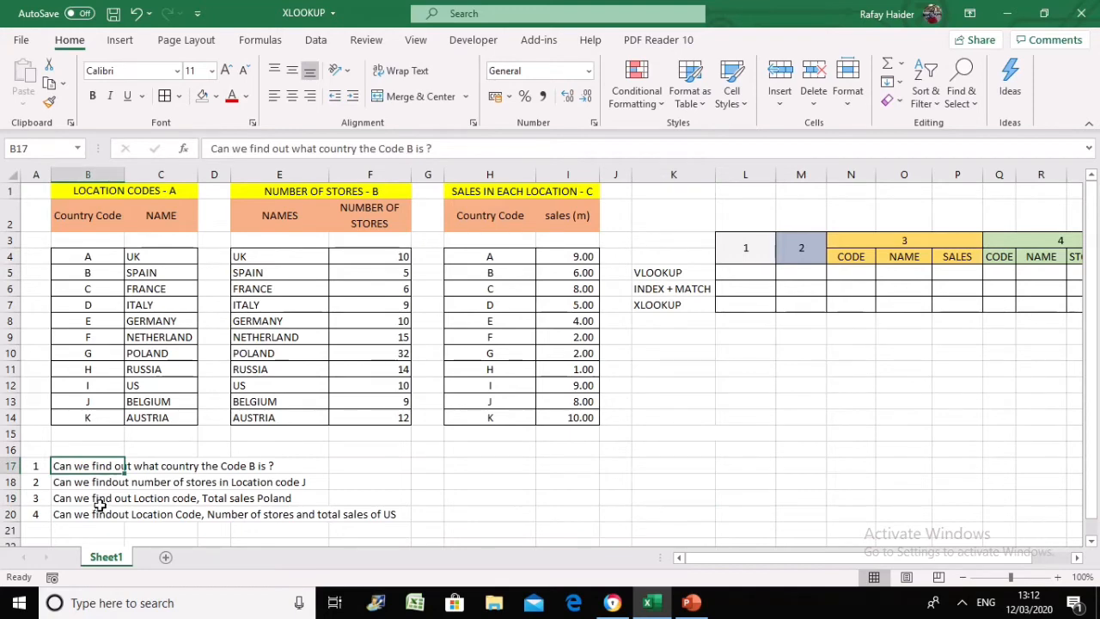
left_click(268, 481)
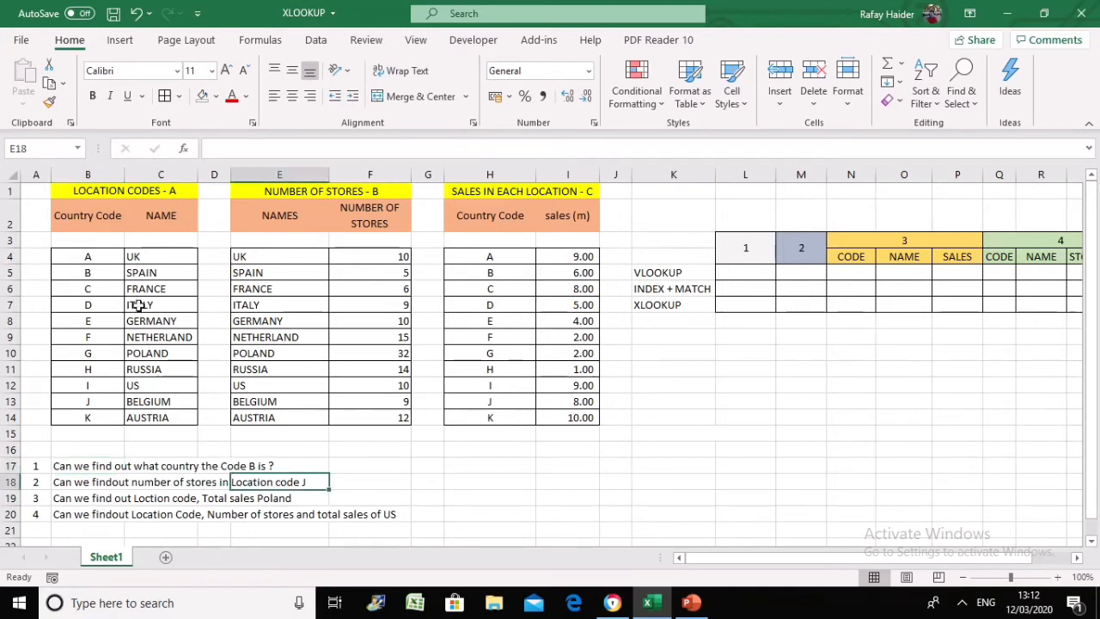
left_click(92, 274)
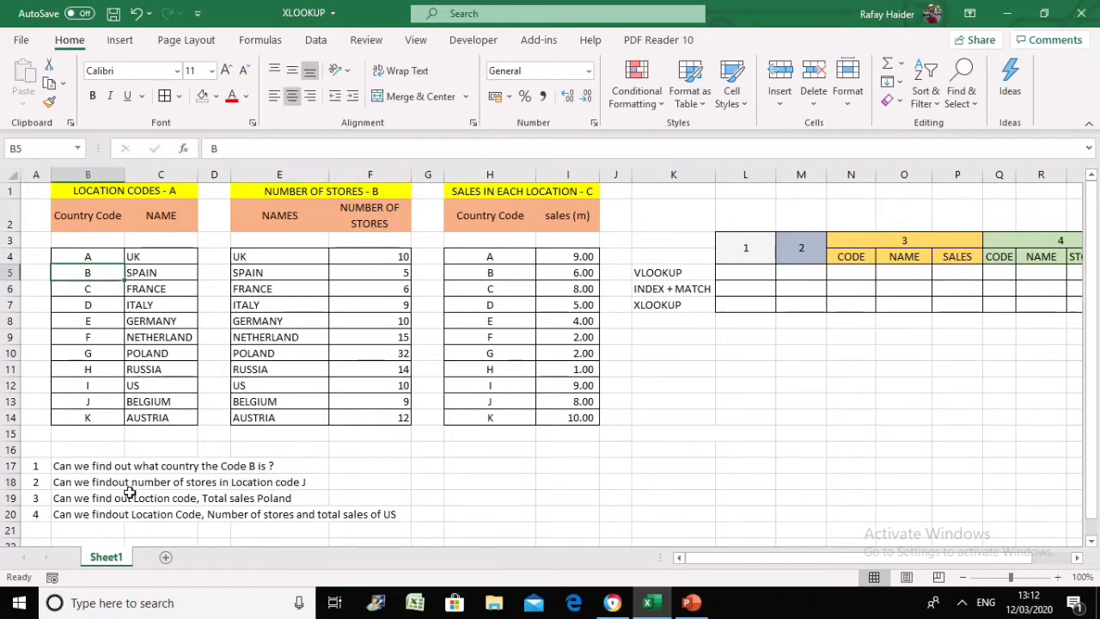
left_click(211, 483)
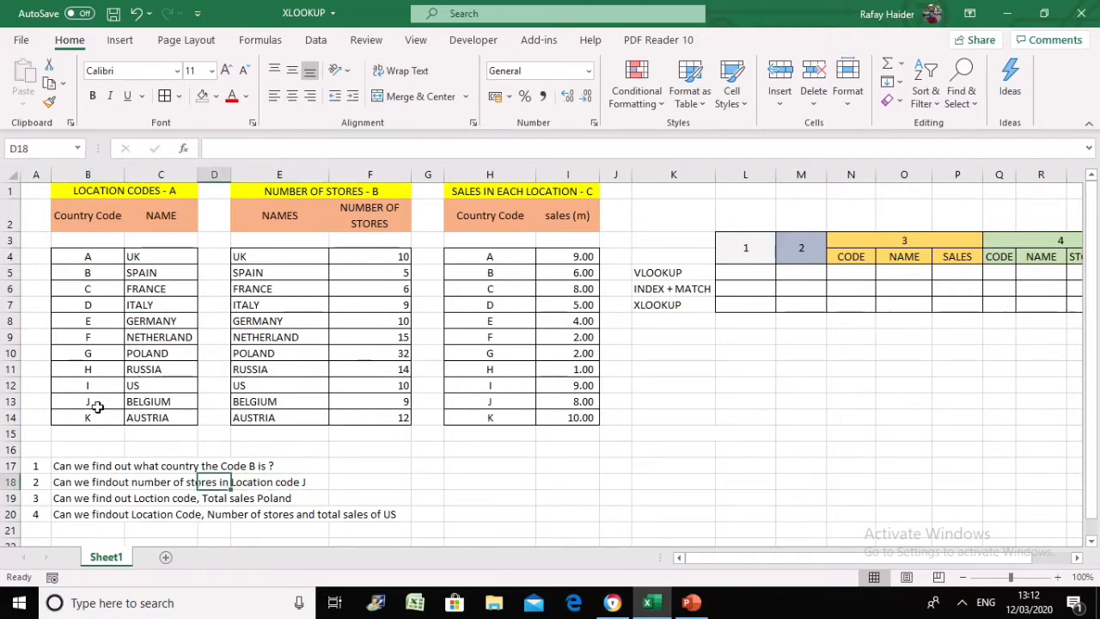
left_click(266, 398)
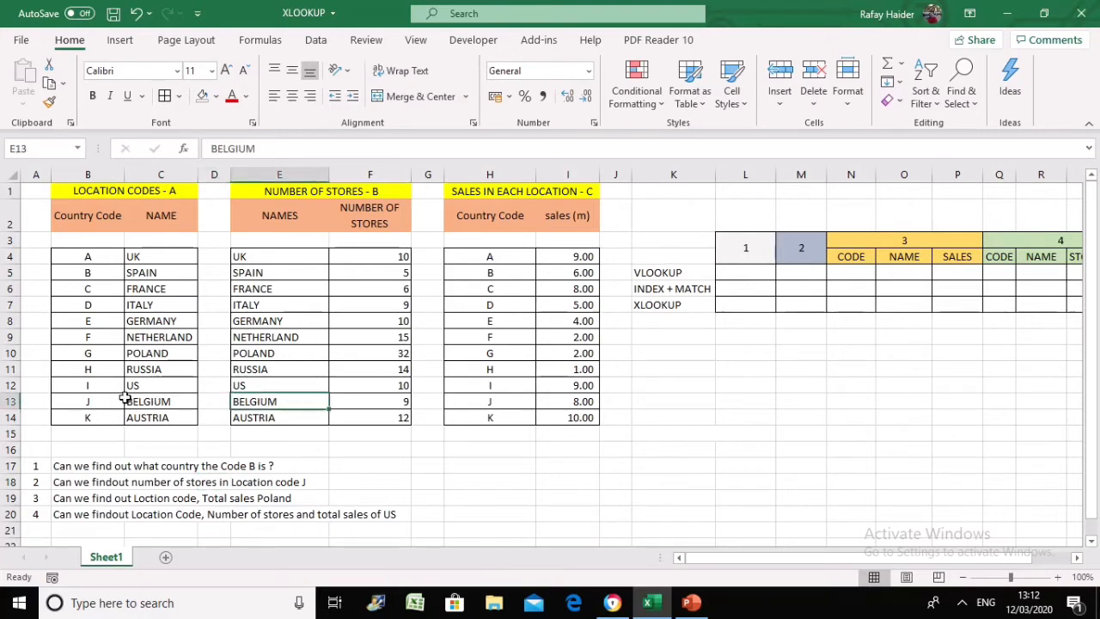
left_click_drag(93, 401, 553, 398)
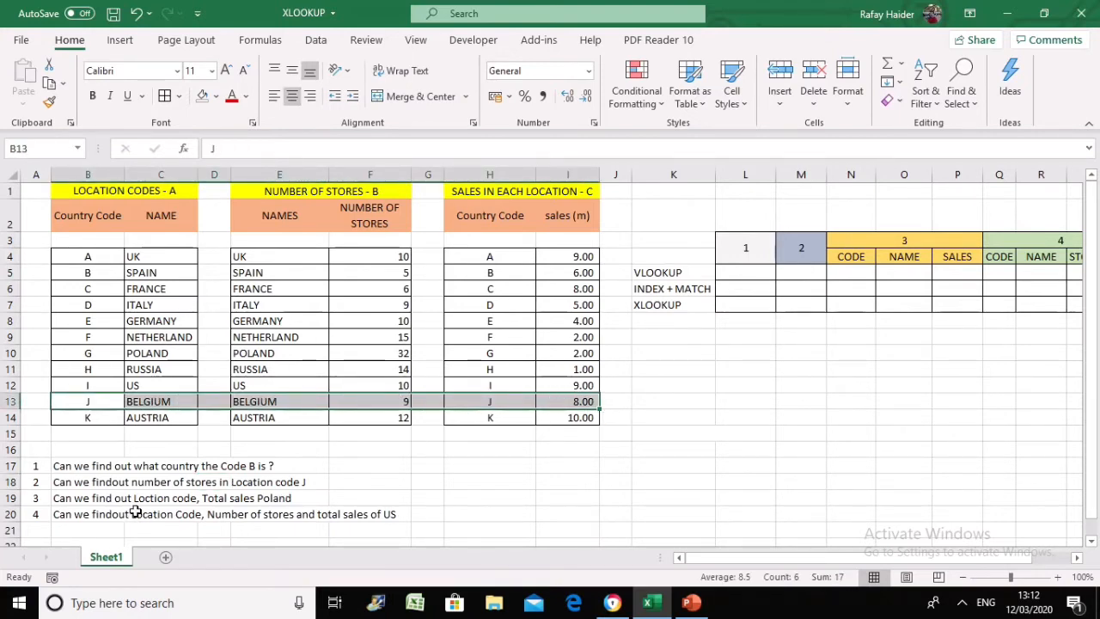
left_click_drag(85, 354, 580, 352)
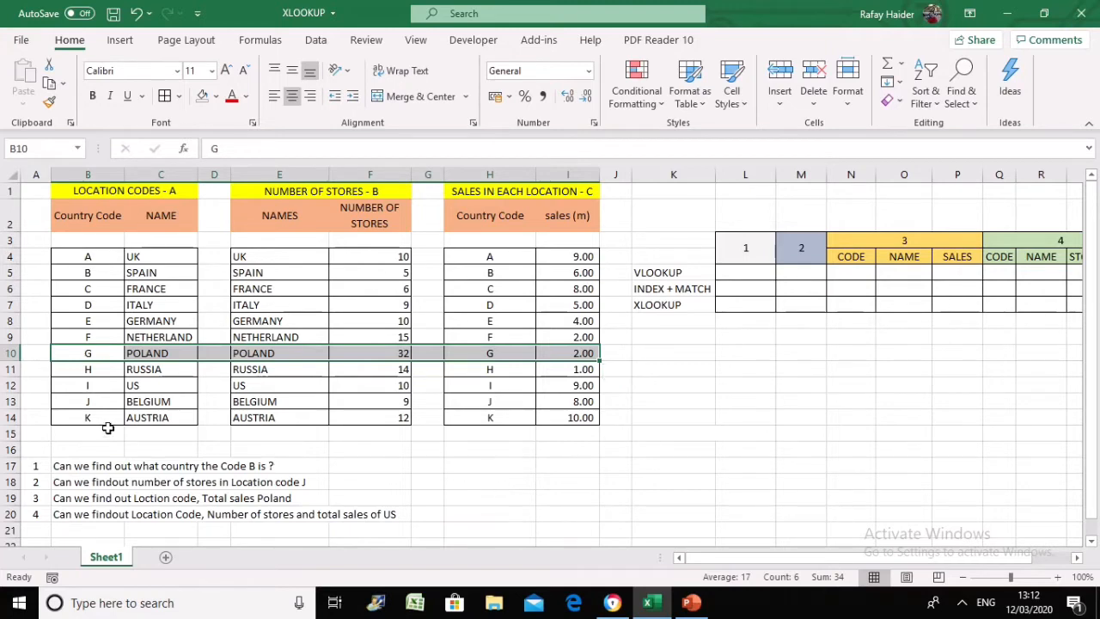
left_click_drag(86, 388, 567, 378)
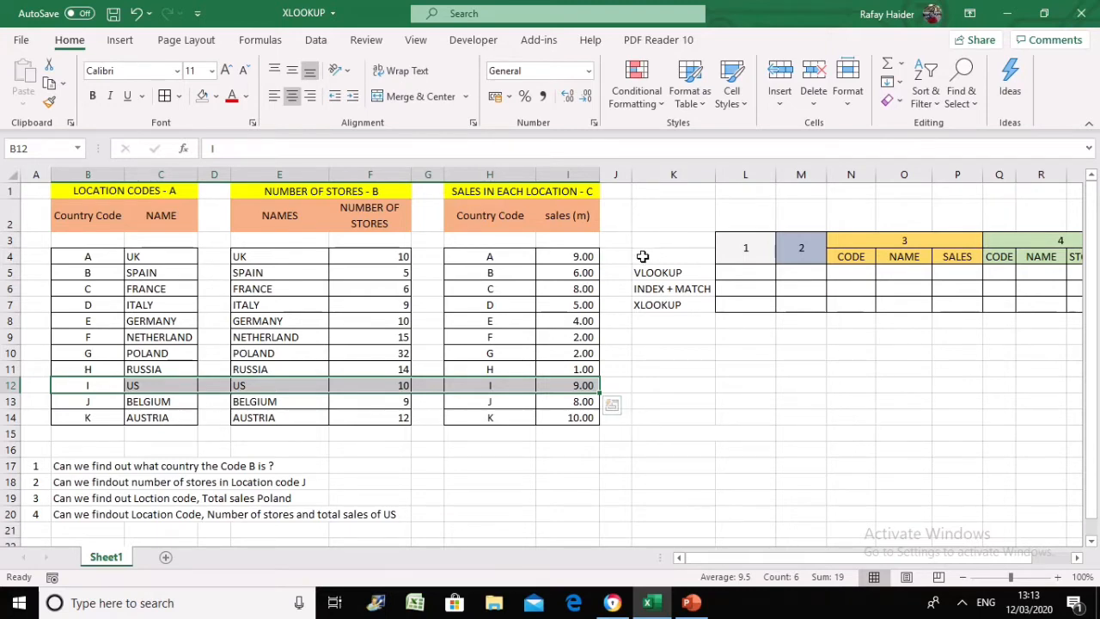
left_click_drag(644, 257, 649, 379)
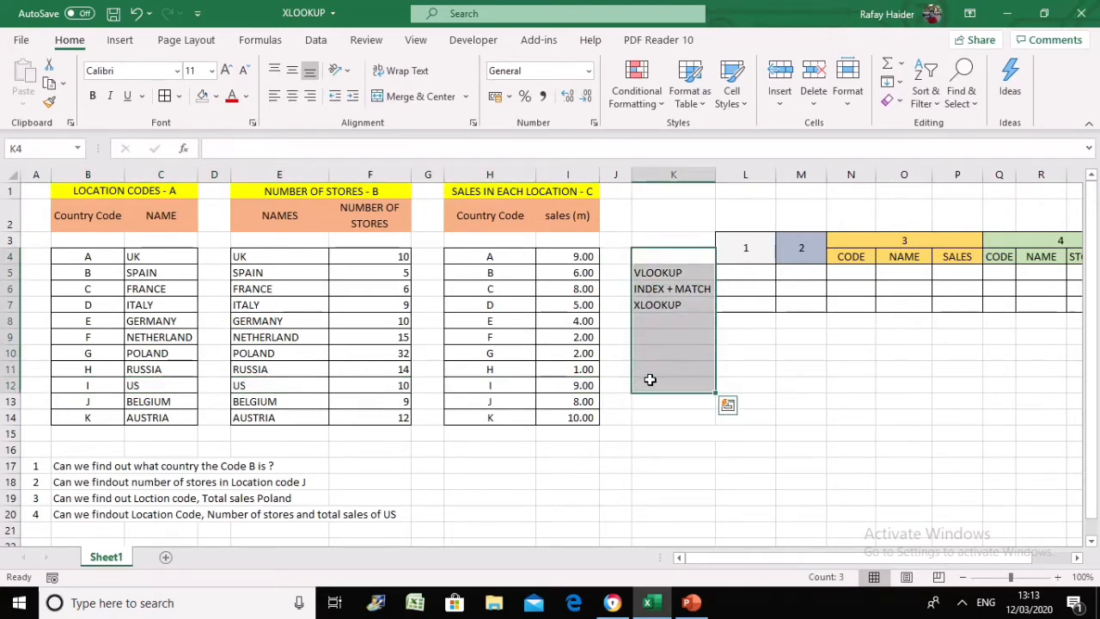
left_click(879, 464)
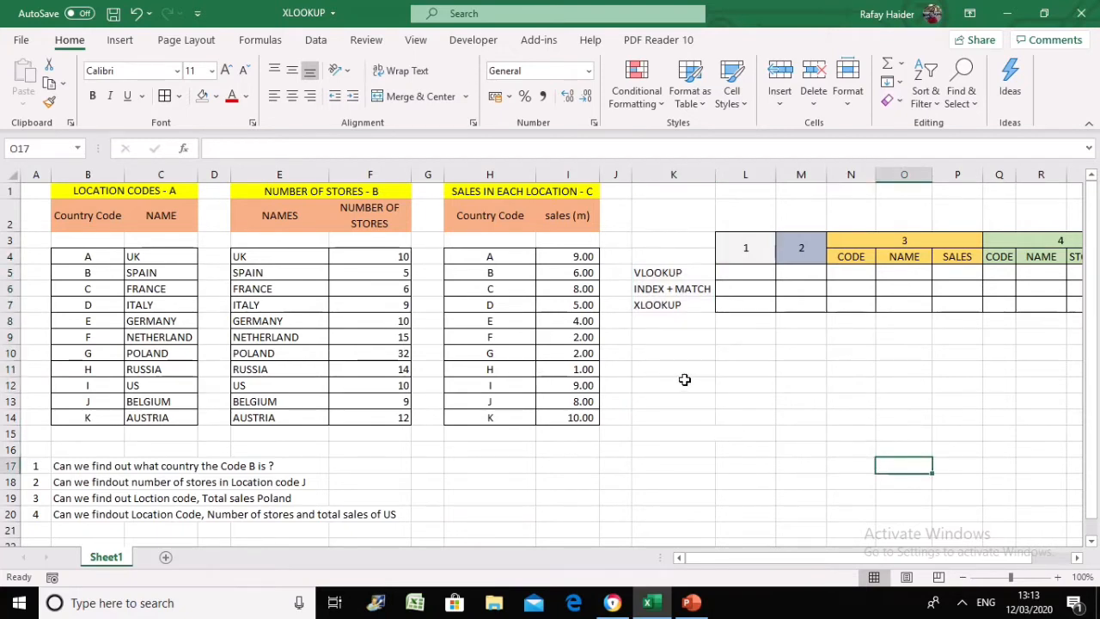
left_click(662, 306)
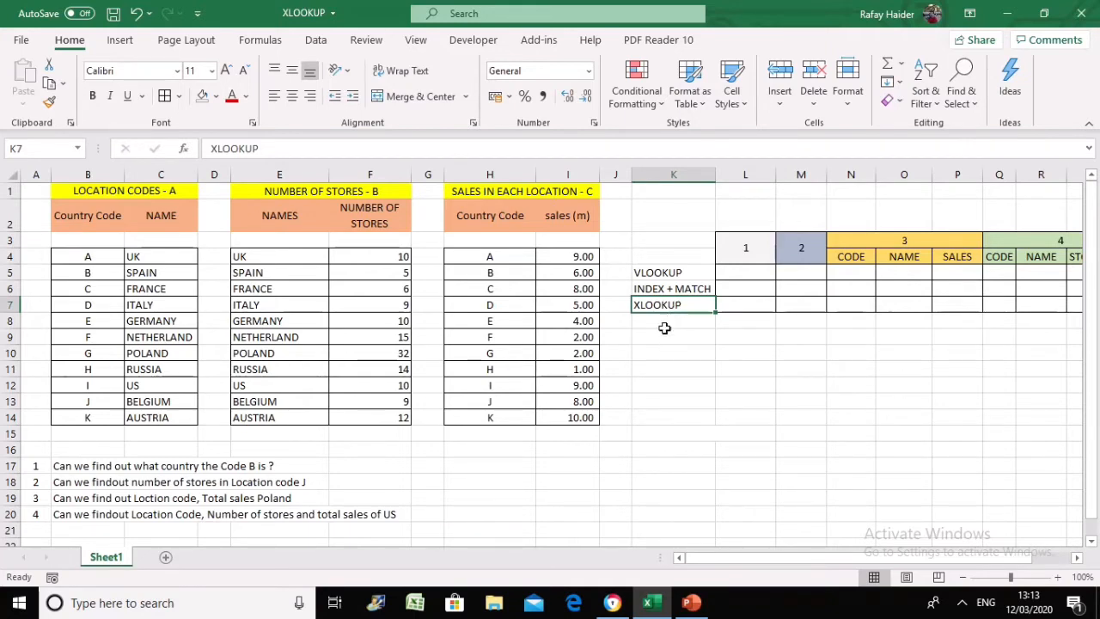
left_click(670, 402)
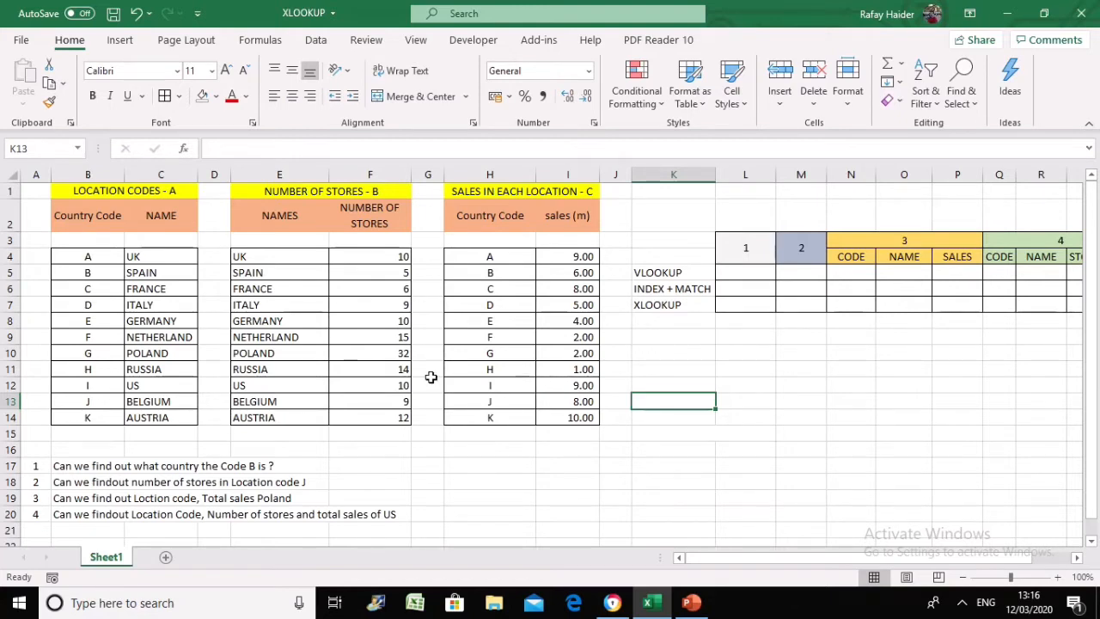
Step: Answer question 1 in L5 with a VLOOKUP of B5 in B4:C14, returning column 2 with an exact match, and check it against the source table
left_click(756, 270)
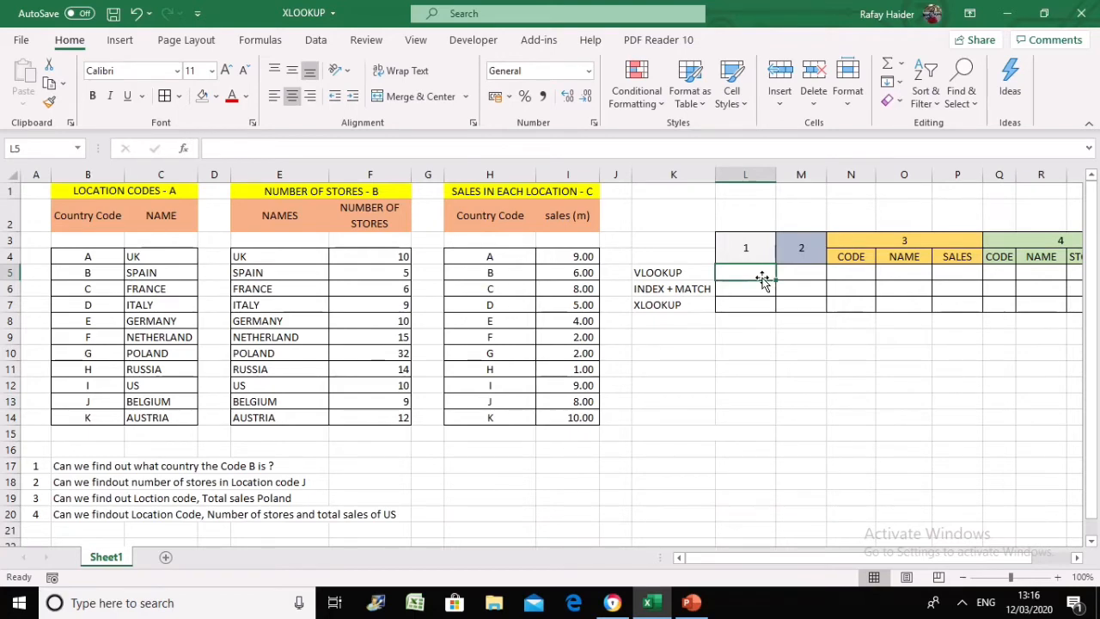
type("=")
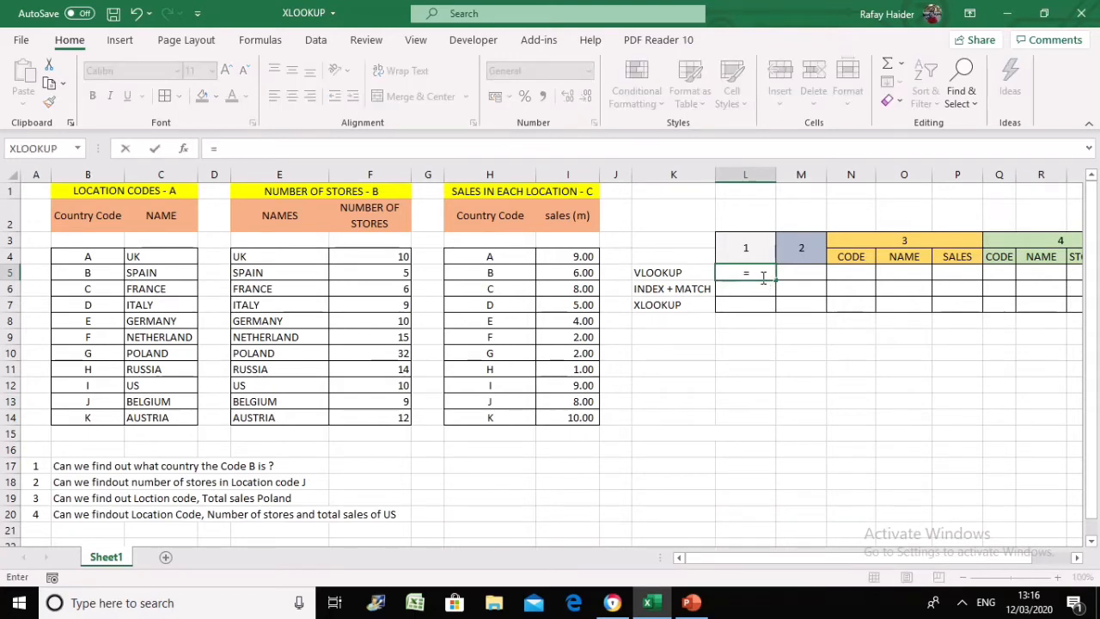
type("VLOOK")
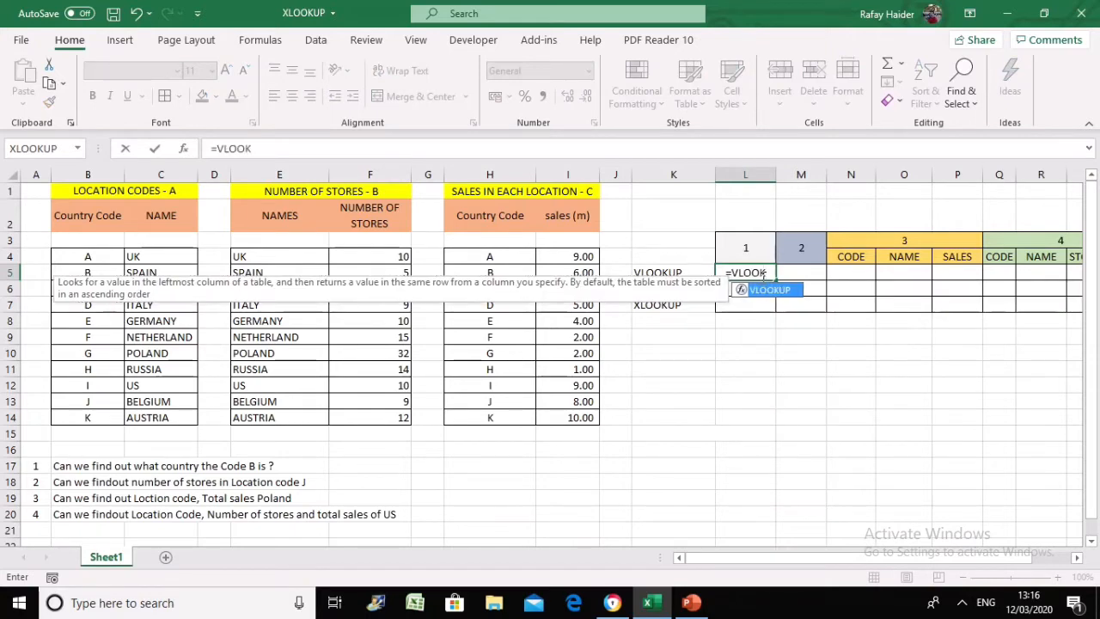
type("UP(")
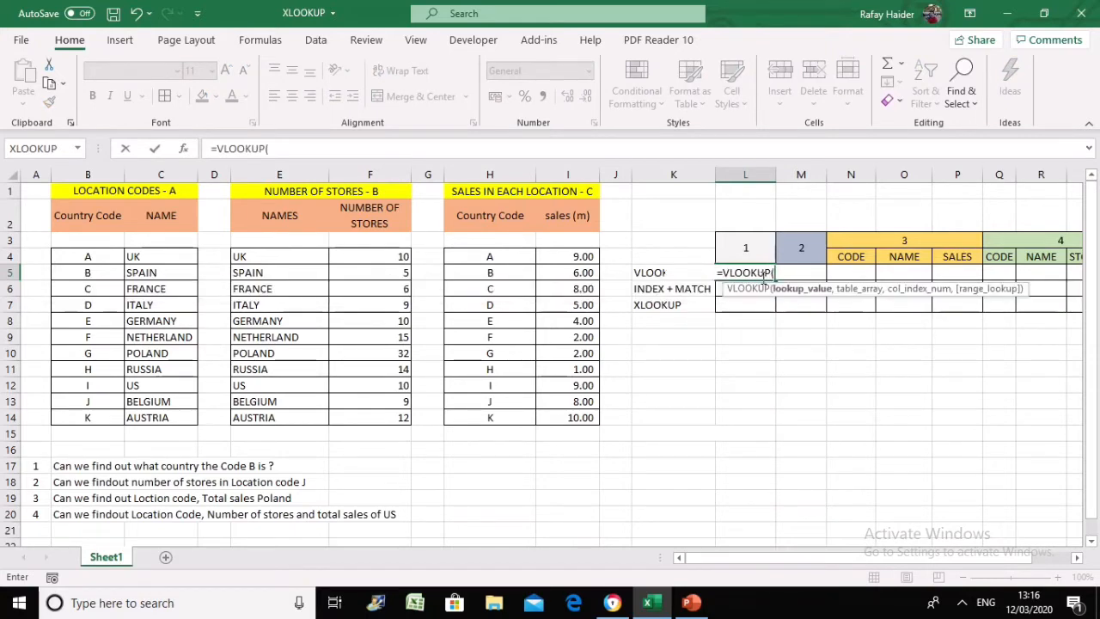
left_click(76, 271)
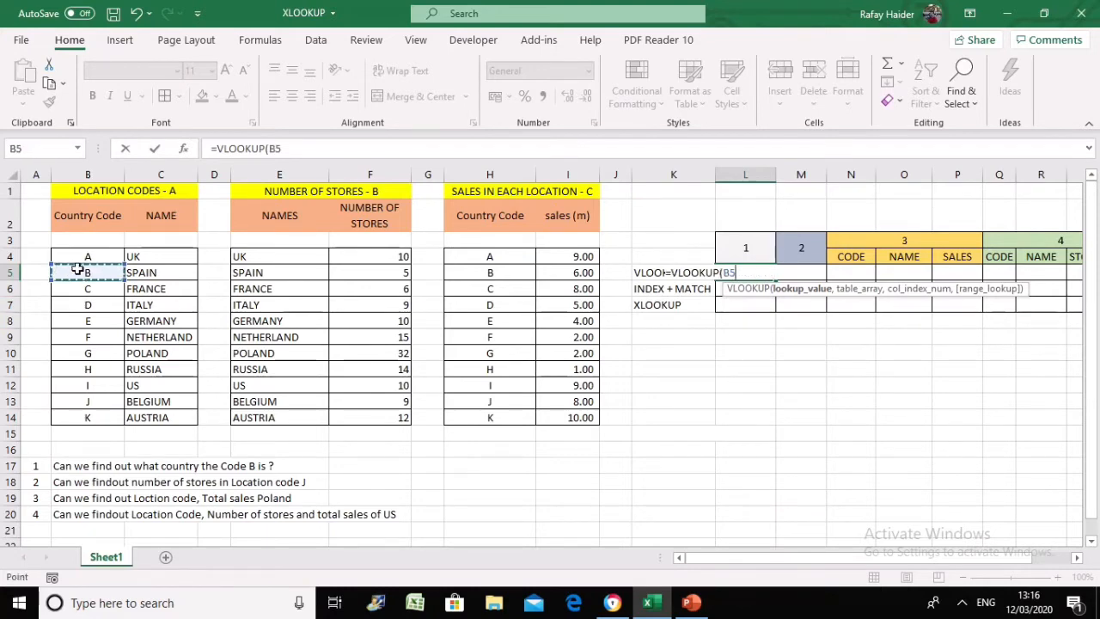
type(",")
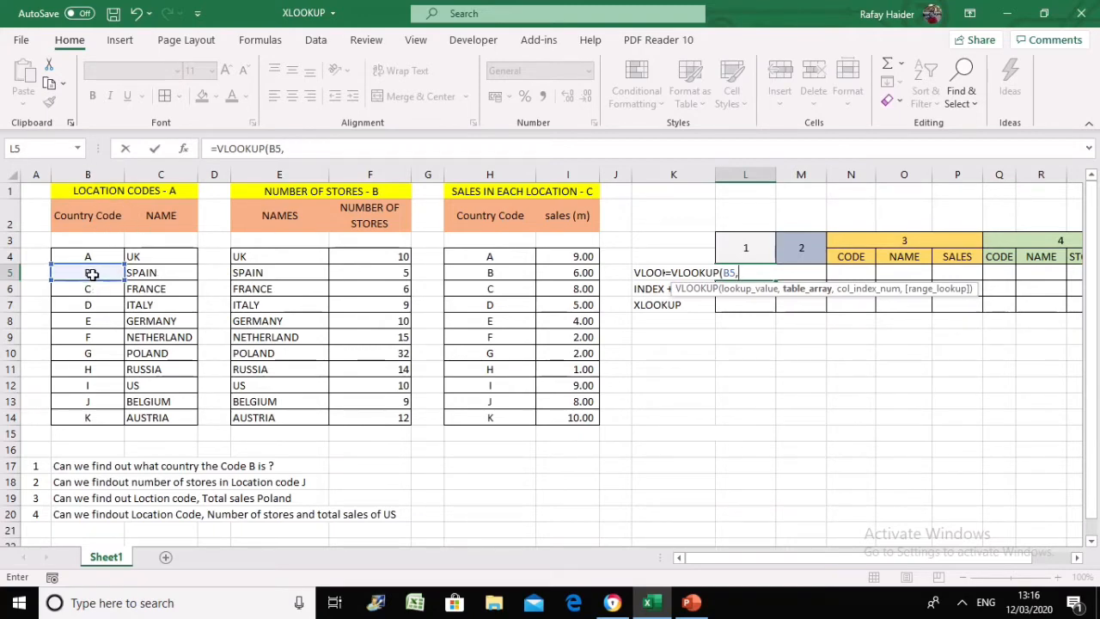
left_click_drag(92, 256, 172, 412)
type(",")
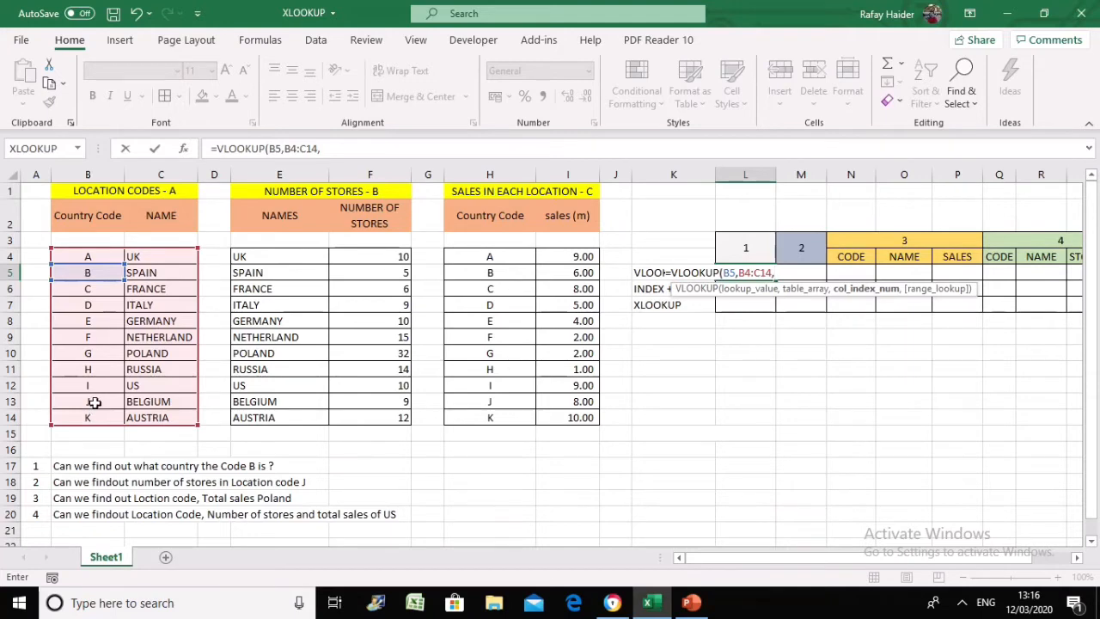
type(",")
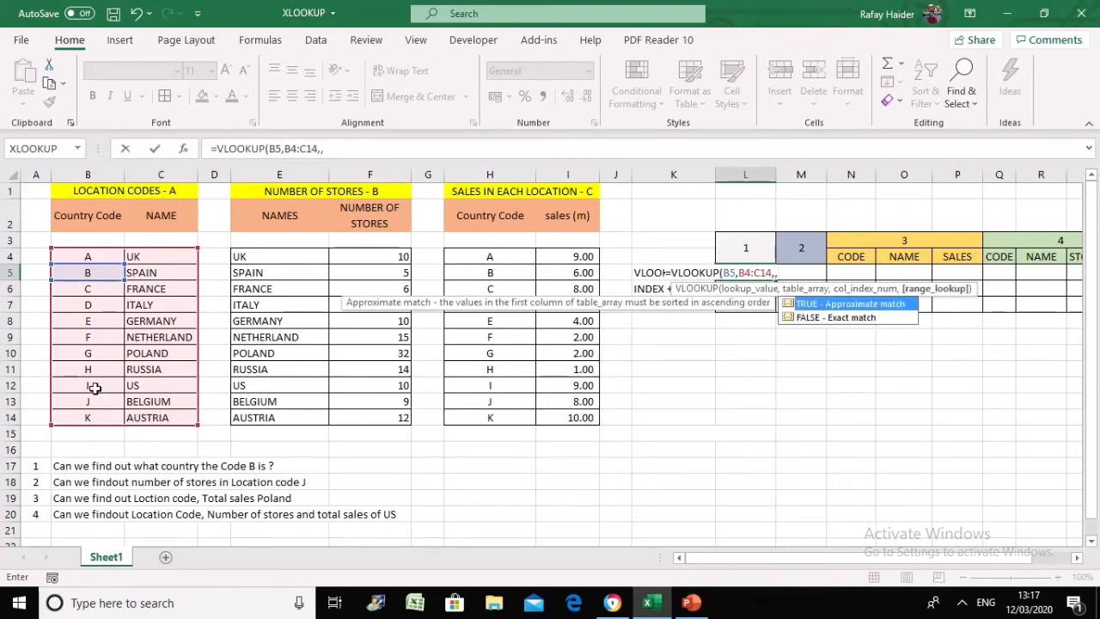
key("BackSpace")
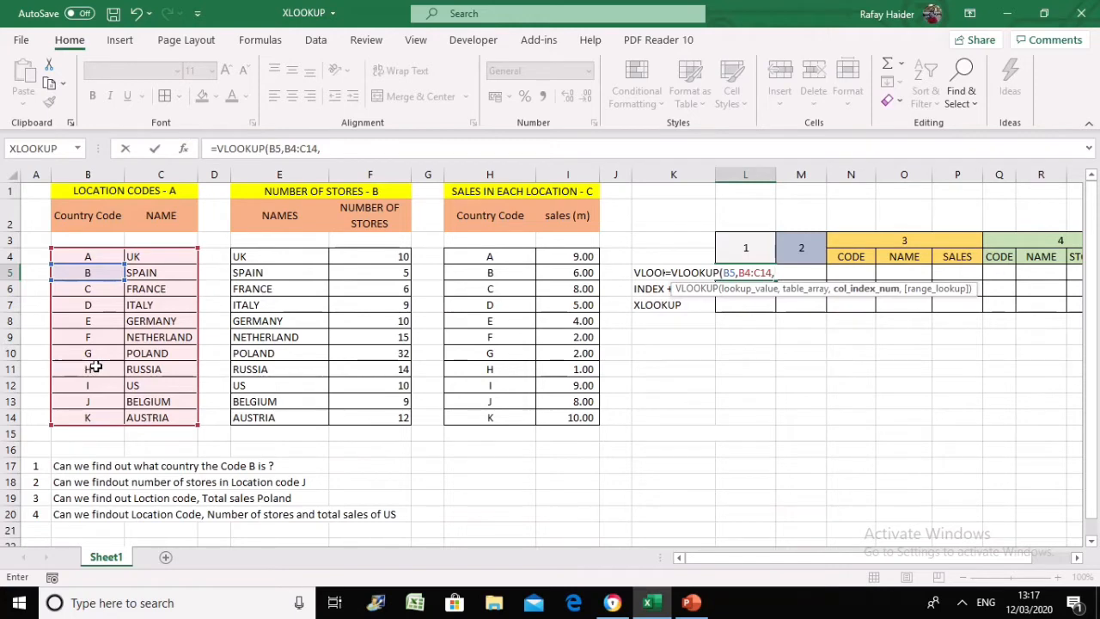
type("2,")
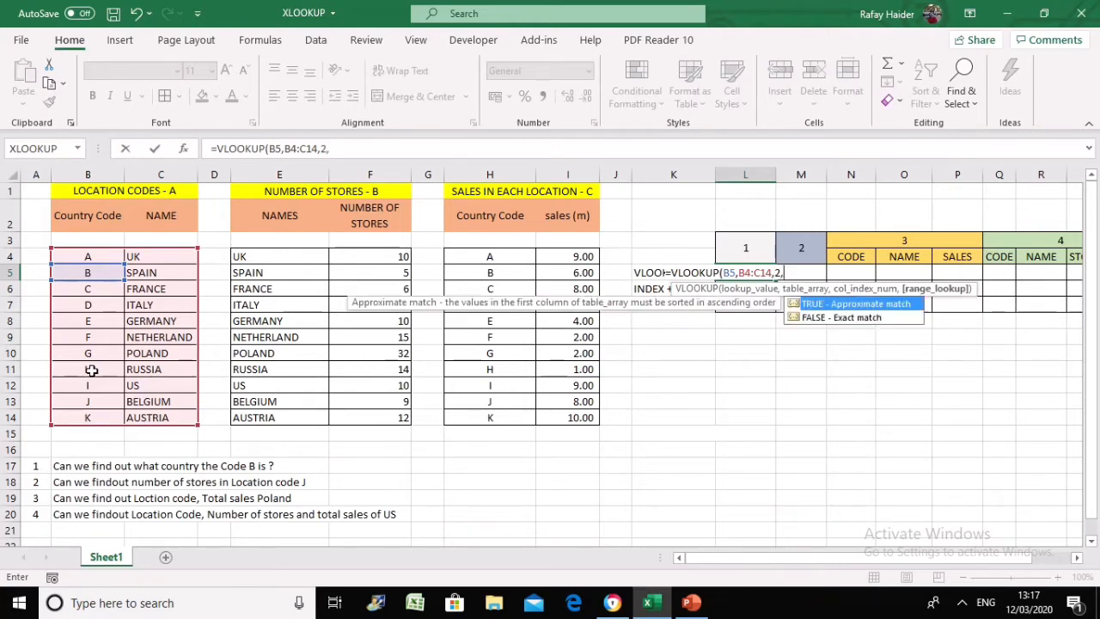
left_click(870, 318)
double_click(870, 318)
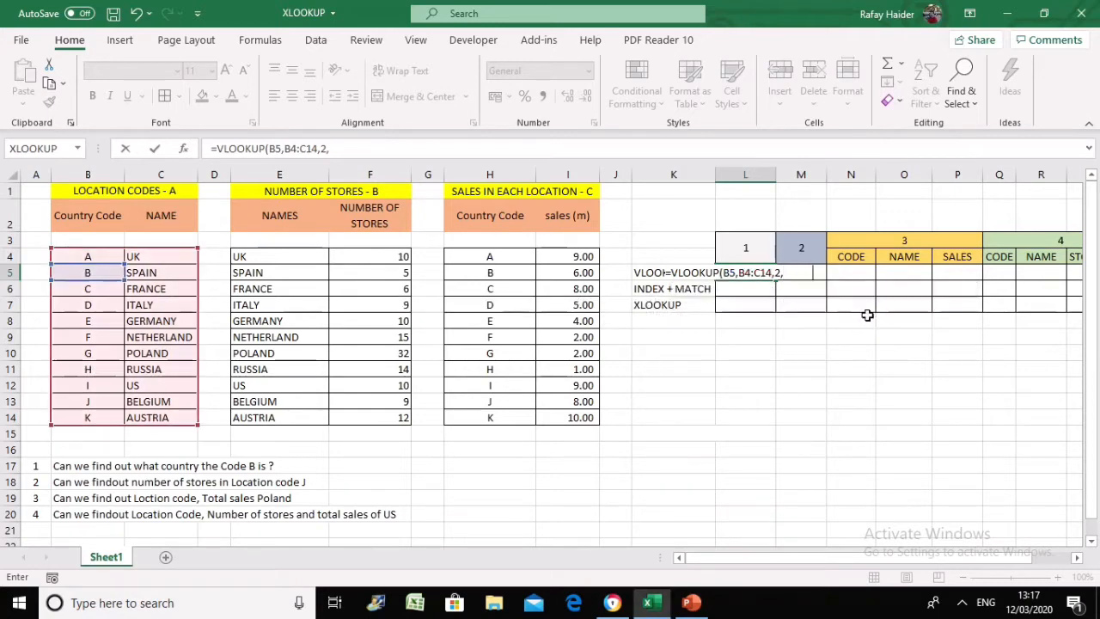
key("Return")
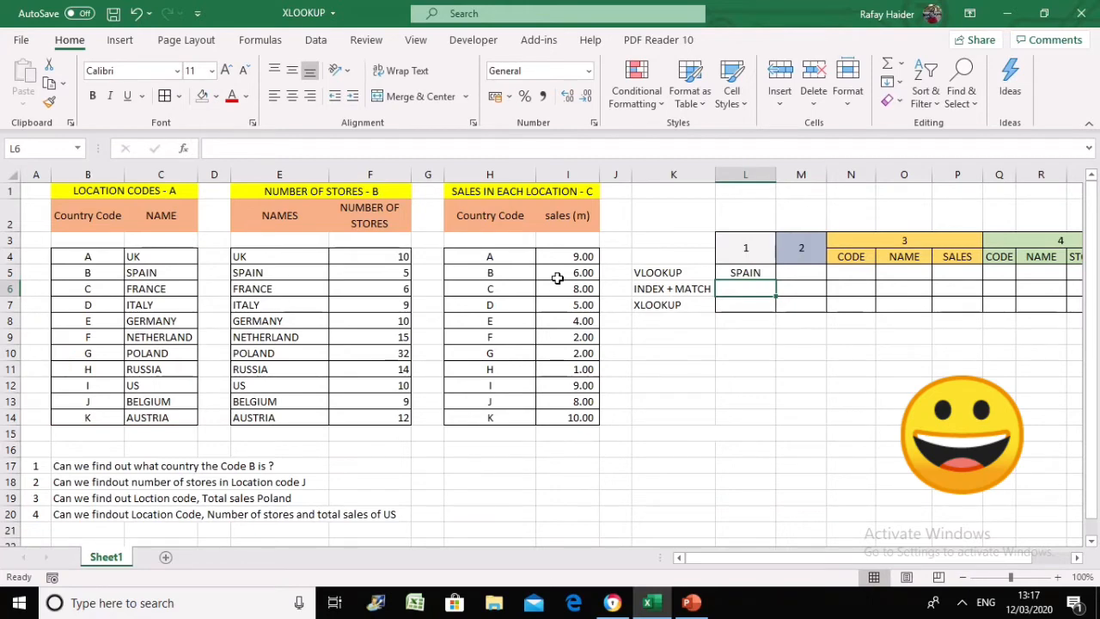
left_click(158, 272)
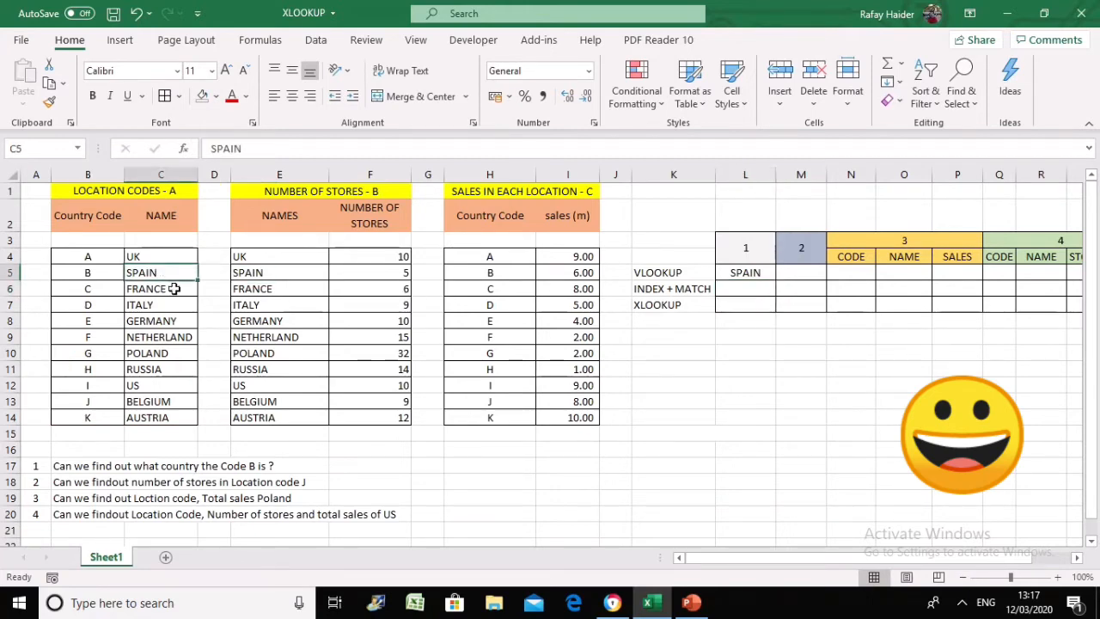
Step: Review the number of stores table and Belgium's location entry, and enter X in the VLOOKUP row for question 2 (M5)
left_click(795, 275)
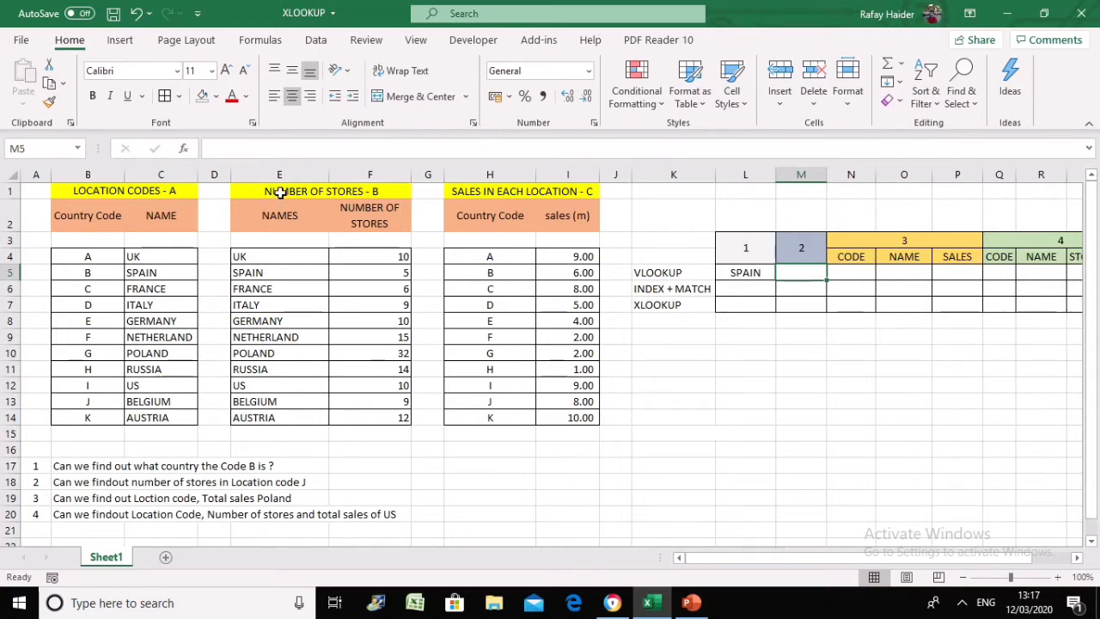
left_click_drag(281, 191, 312, 412)
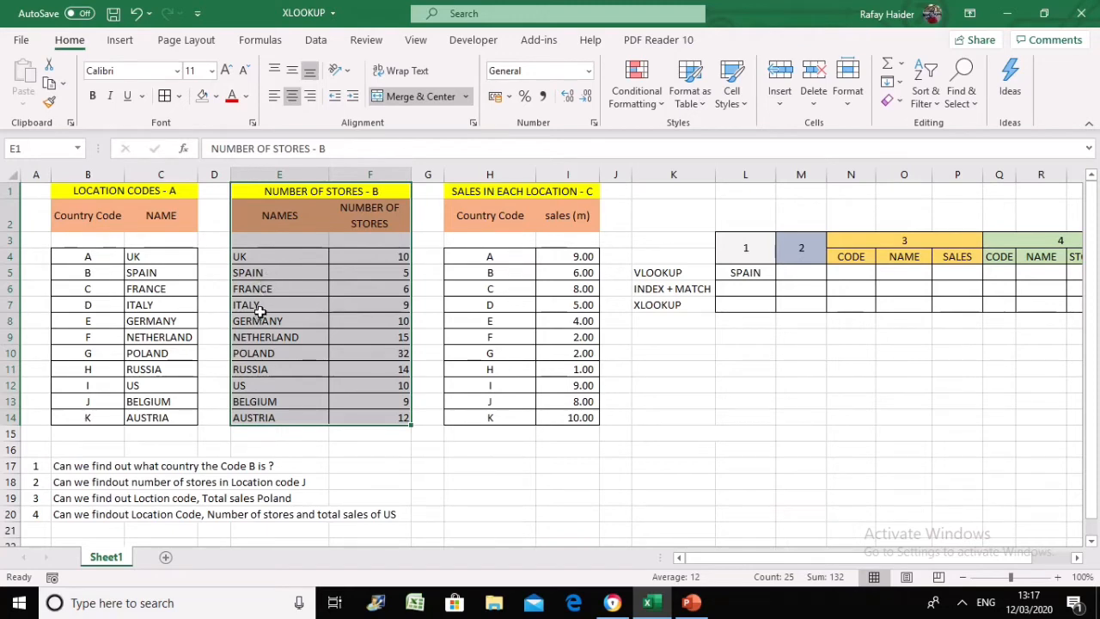
left_click(177, 401)
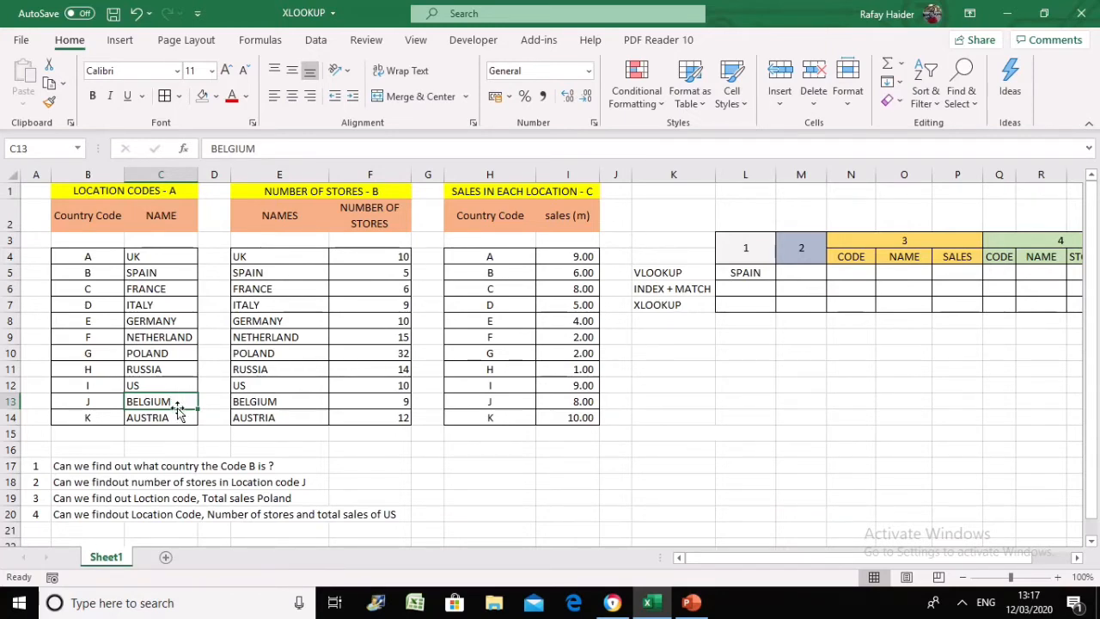
left_click(792, 272)
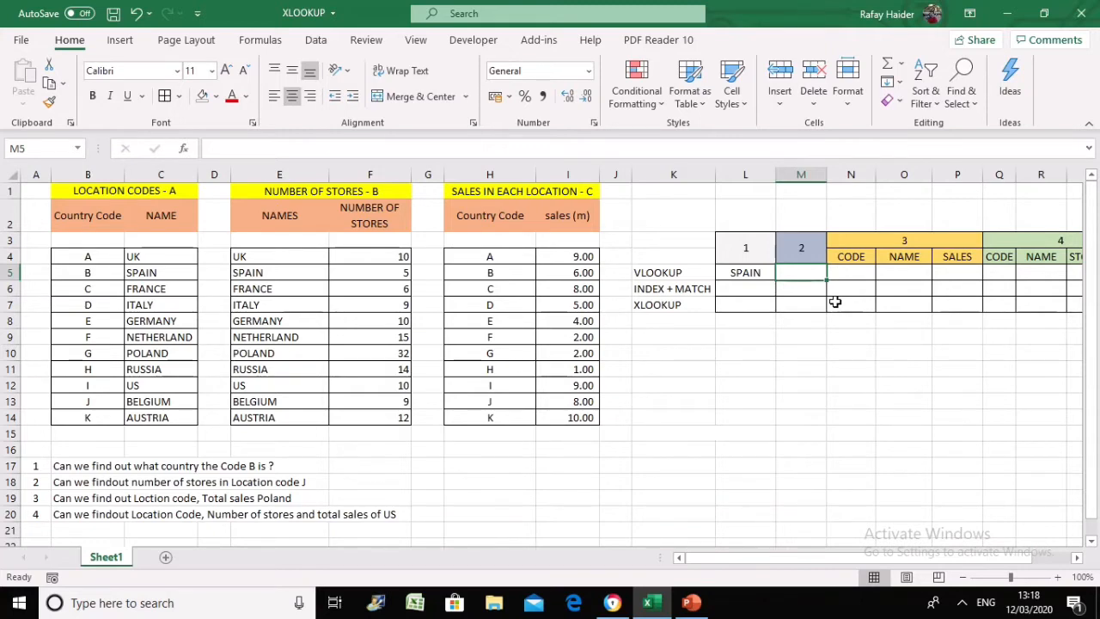
type("X")
key("Tab")
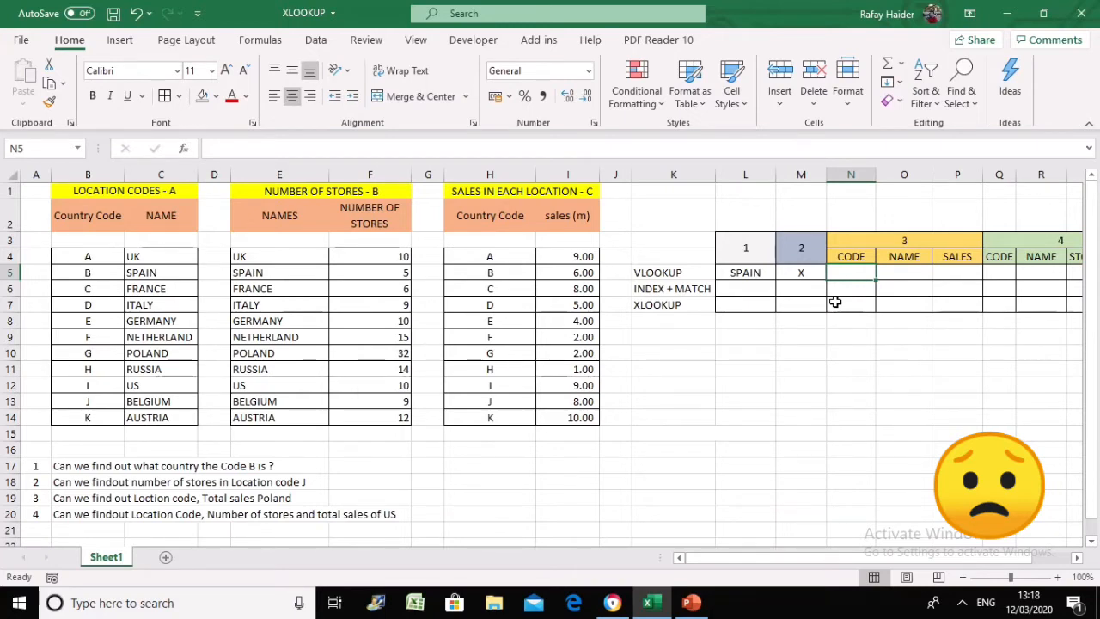
Step: Review Poland in the location codes table and copy the country names from C4:C14 to the empty area starting at M12
left_click(157, 356)
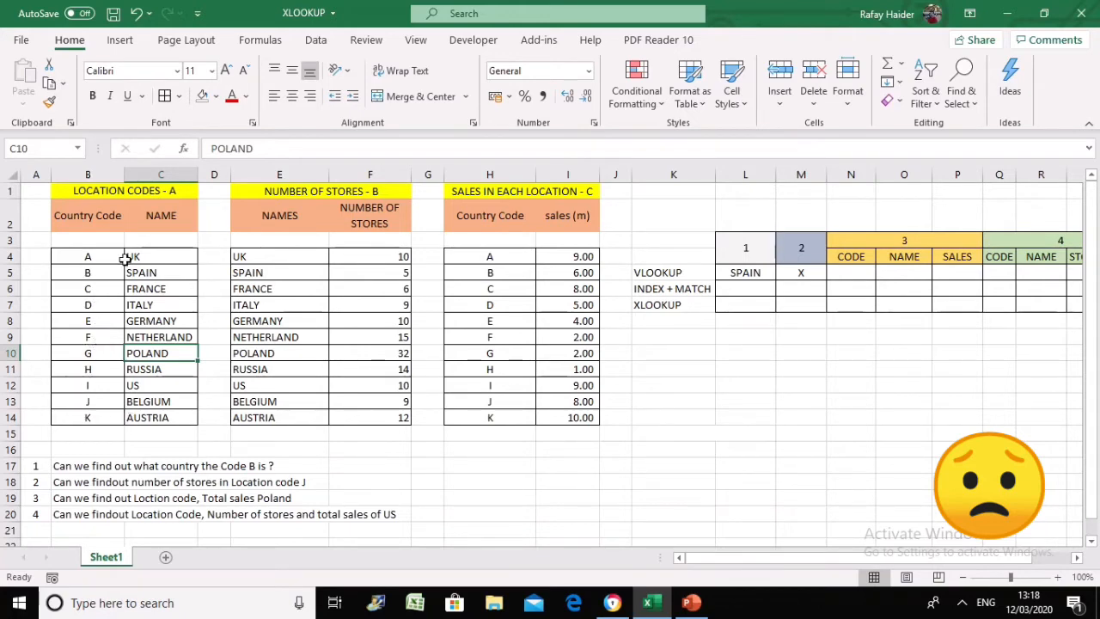
left_click_drag(120, 256, 172, 418)
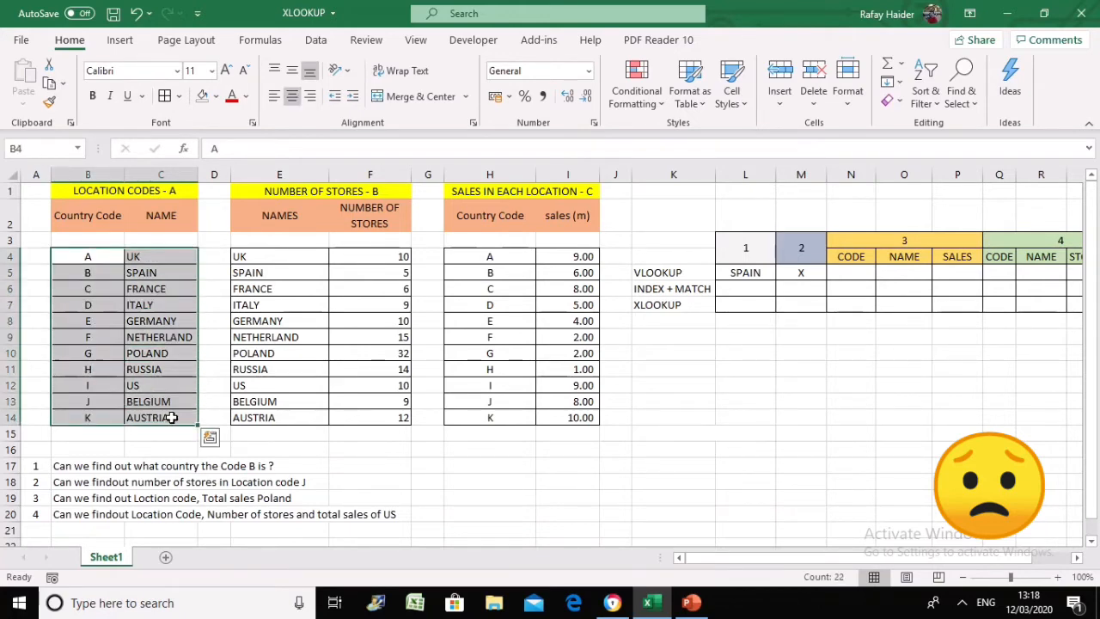
left_click(146, 353)
left_click_drag(99, 256, 168, 416)
left_click_drag(148, 256, 159, 415)
key("ctrl+c")
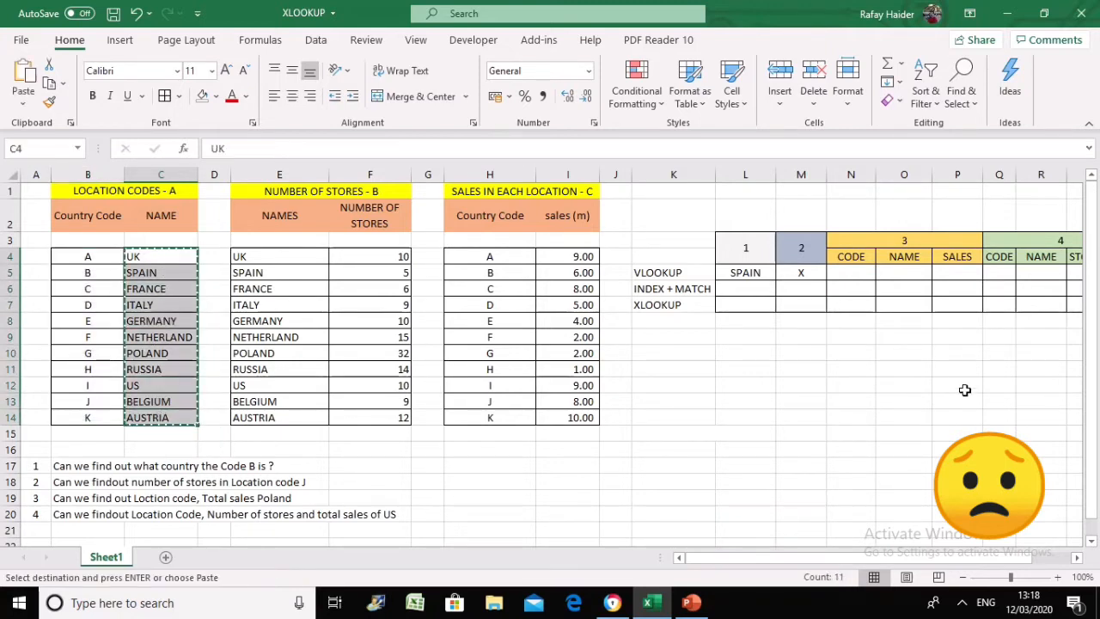
left_click(783, 383)
key("ctrl+v")
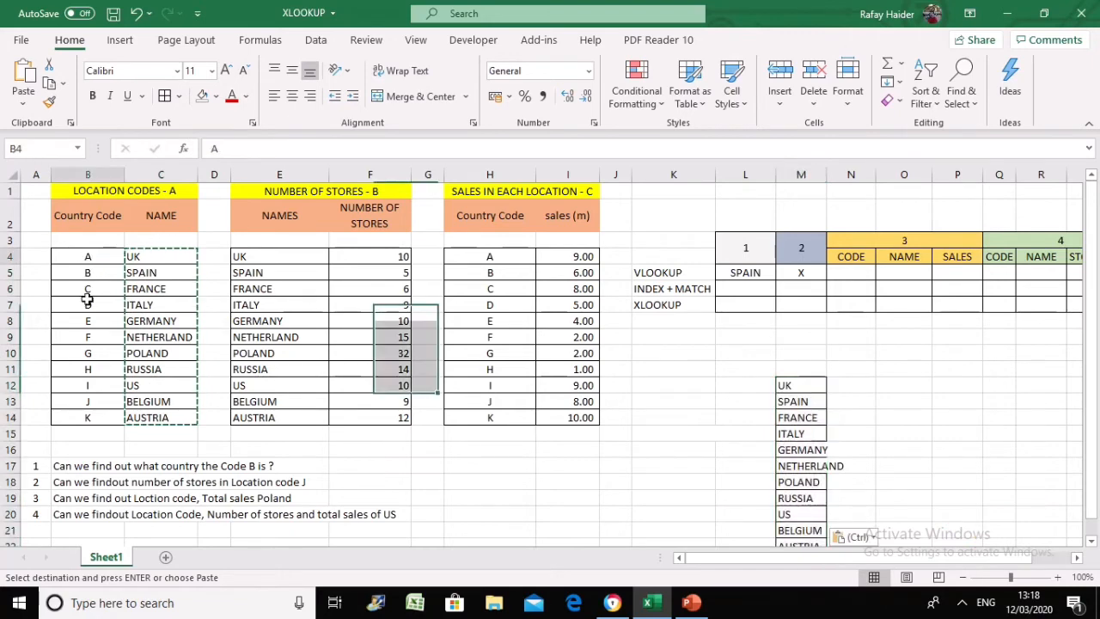
Step: Copy the country codes from B4:B14 to N12, beside the copied country names, and widen column M to fit the names
left_click_drag(86, 256, 79, 416)
key("ctrl+c")
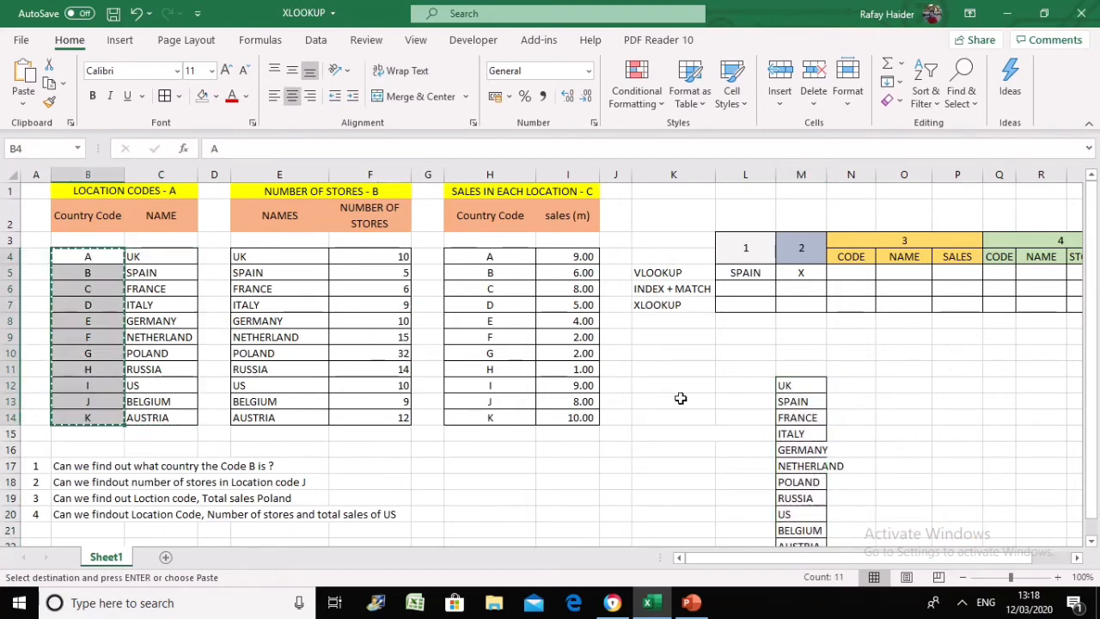
left_click(851, 386)
key("ctrl+v")
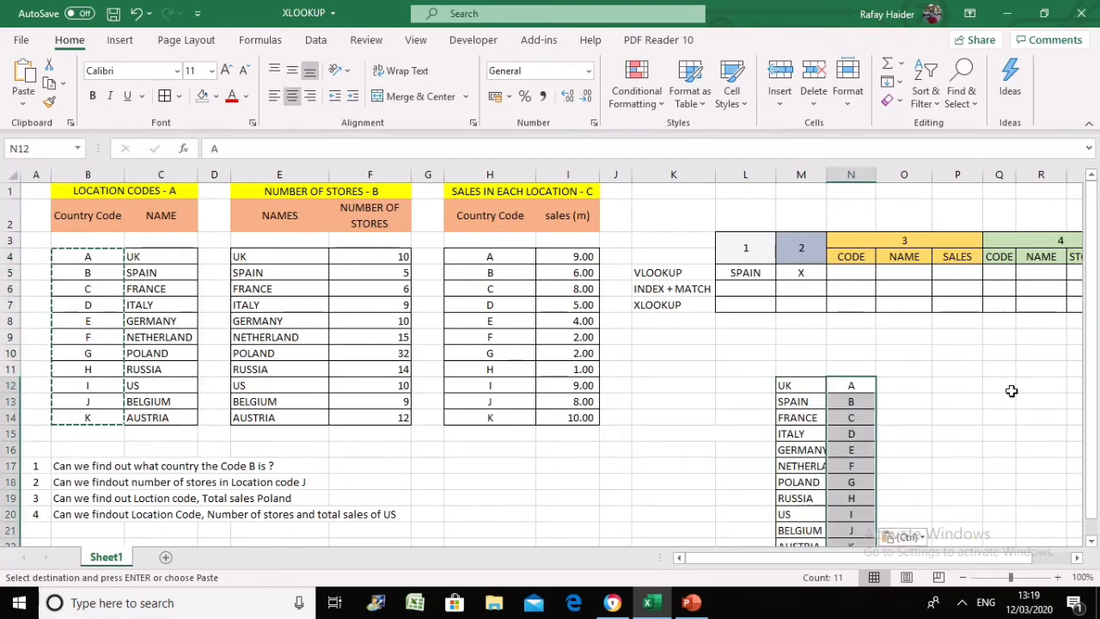
scroll(808, 329, "down", 1)
left_click_drag(790, 319, 847, 480)
left_click_drag(825, 174, 852, 174)
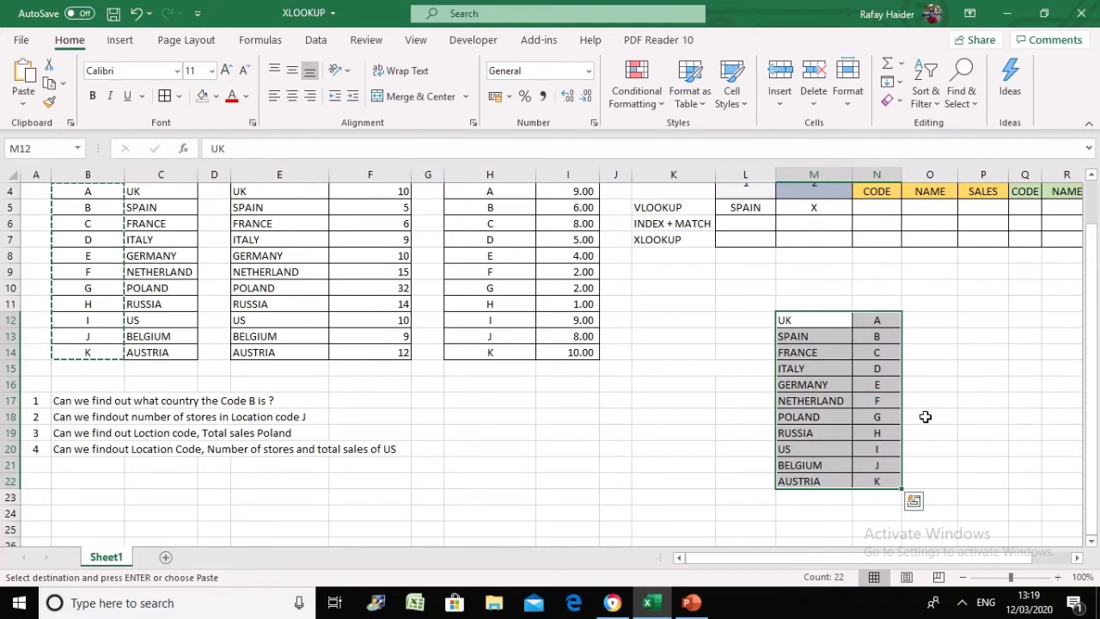
Step: Review Poland's row in the rearranged name and code list, and clear the list's contents starting at M12
left_click_drag(827, 419, 884, 420)
key("Escape")
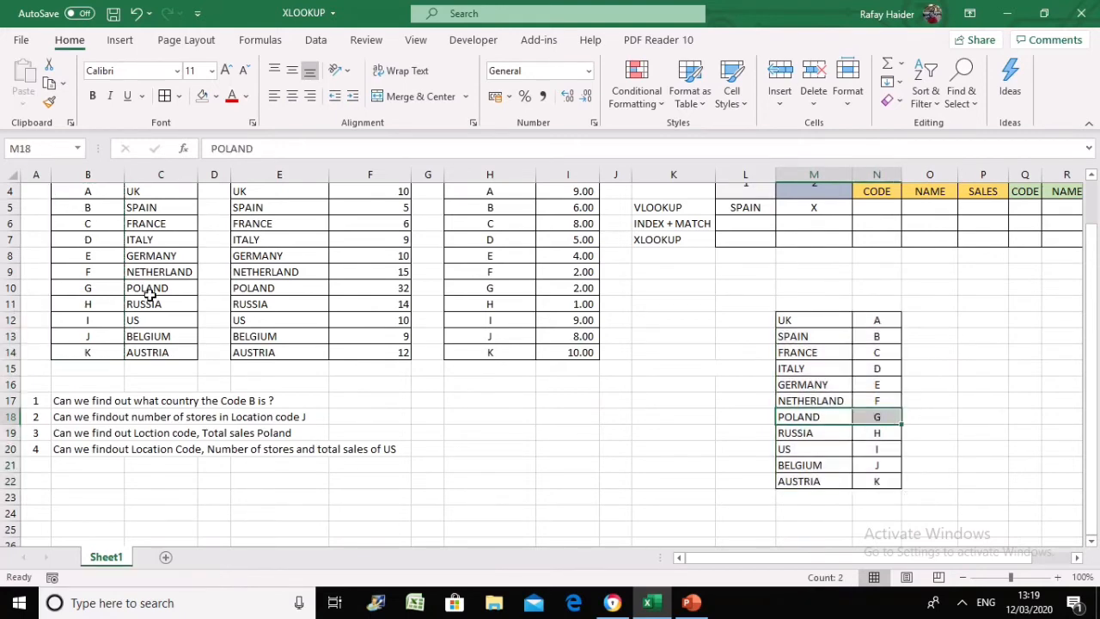
scroll(149, 292, "up", 1)
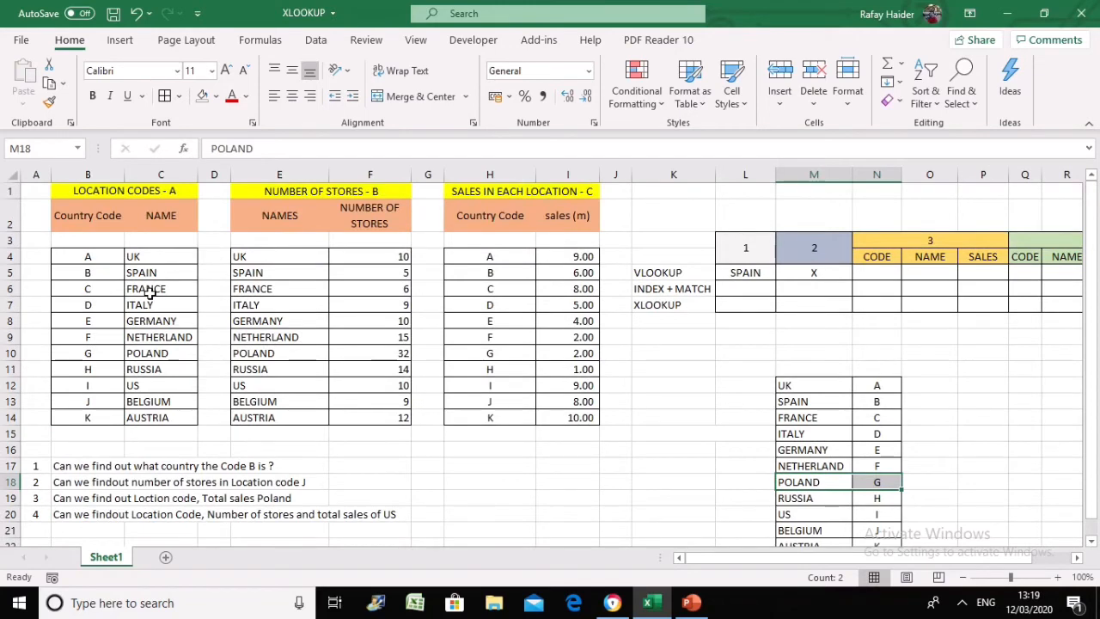
left_click(838, 355)
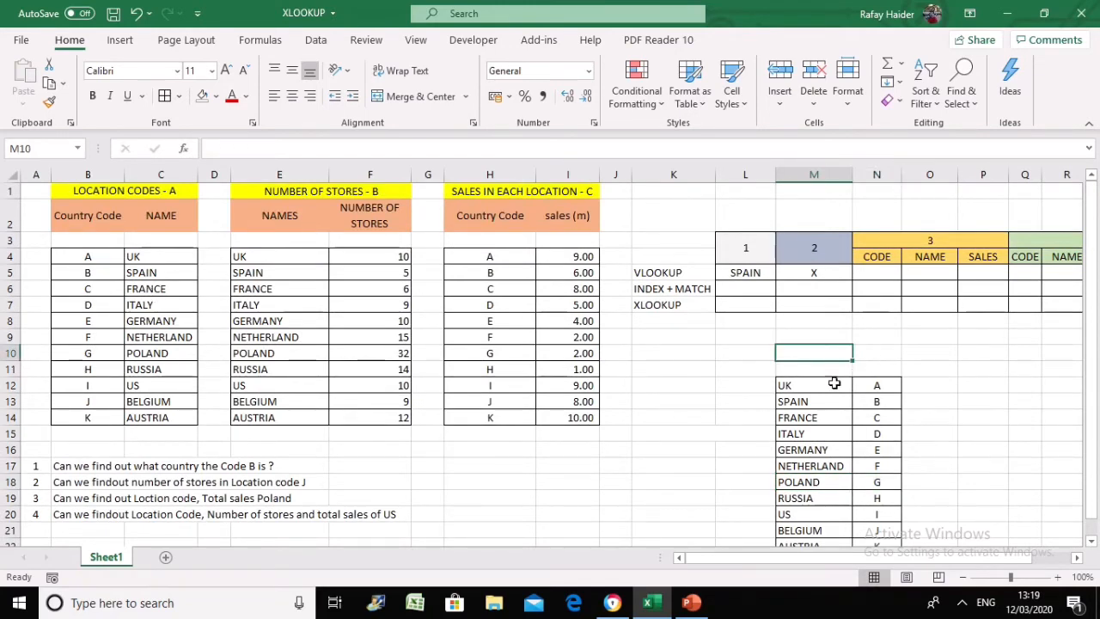
left_click_drag(837, 380, 898, 493)
key("Delete")
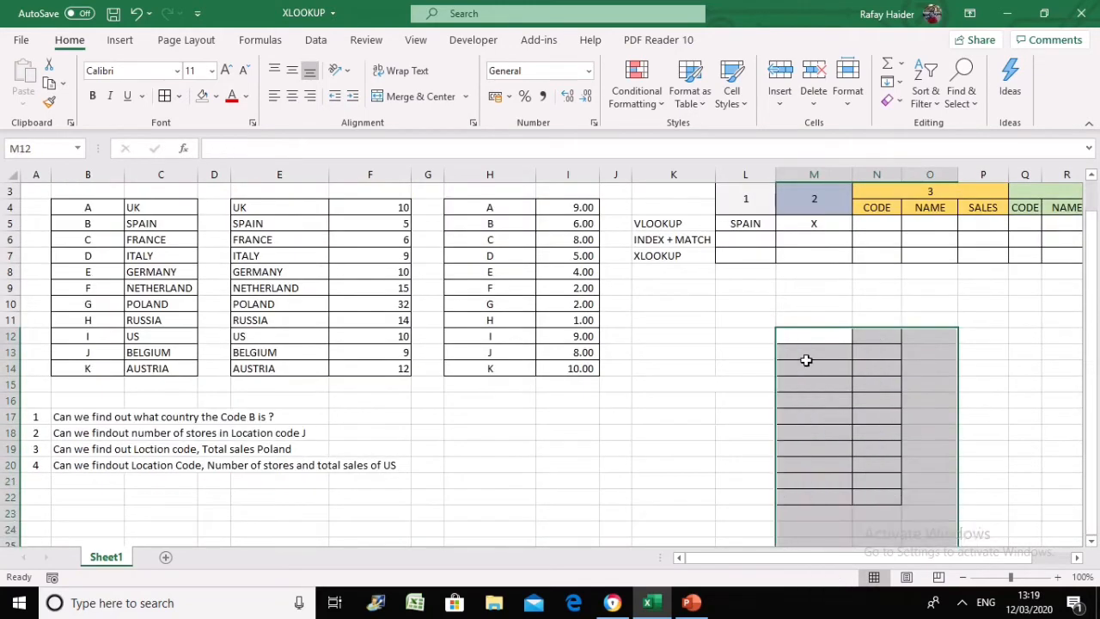
Step: Enter X in the VLOOKUP row under CODE for question 3 (N5)
scroll(805, 360, "up", 1)
left_click(885, 274)
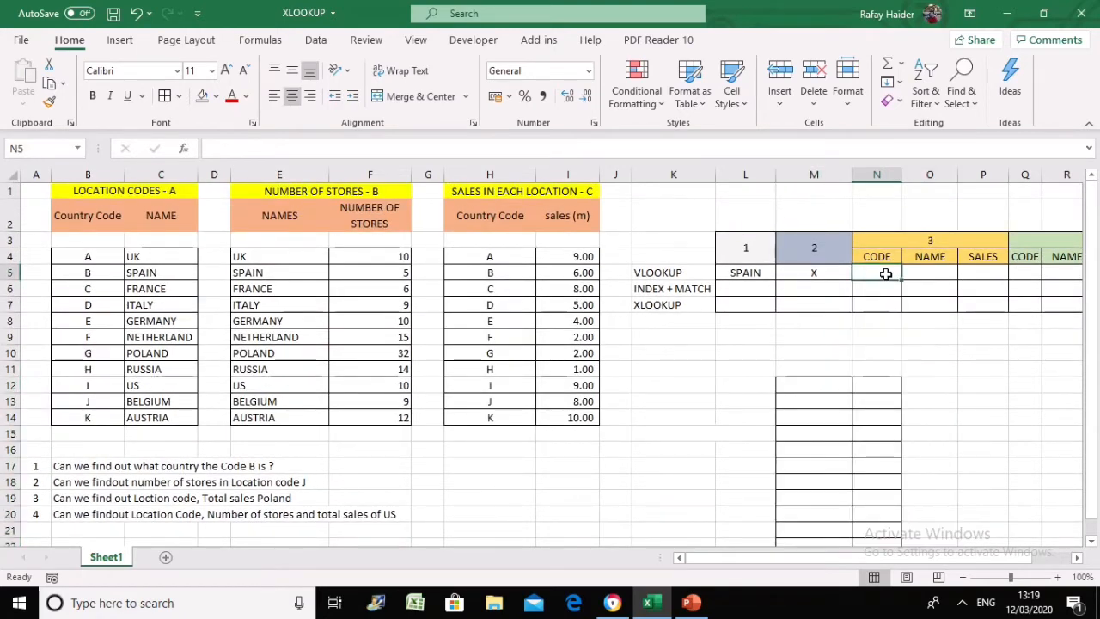
type("X")
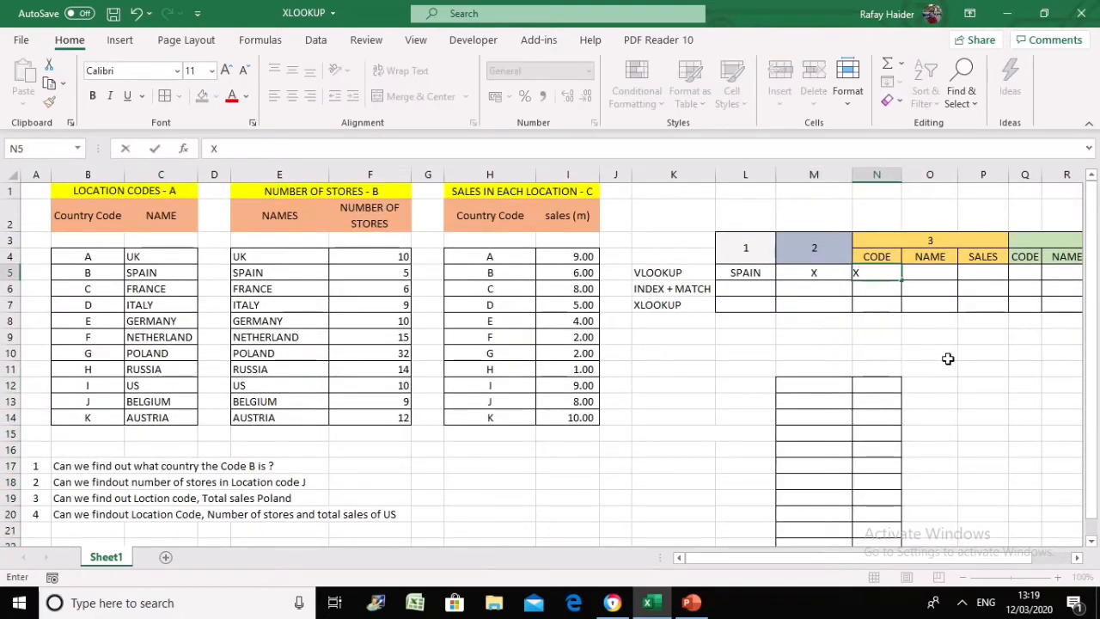
left_click(948, 359)
Step: Delete the NAME column (column O) from question 3 of the results grid
left_click(928, 272)
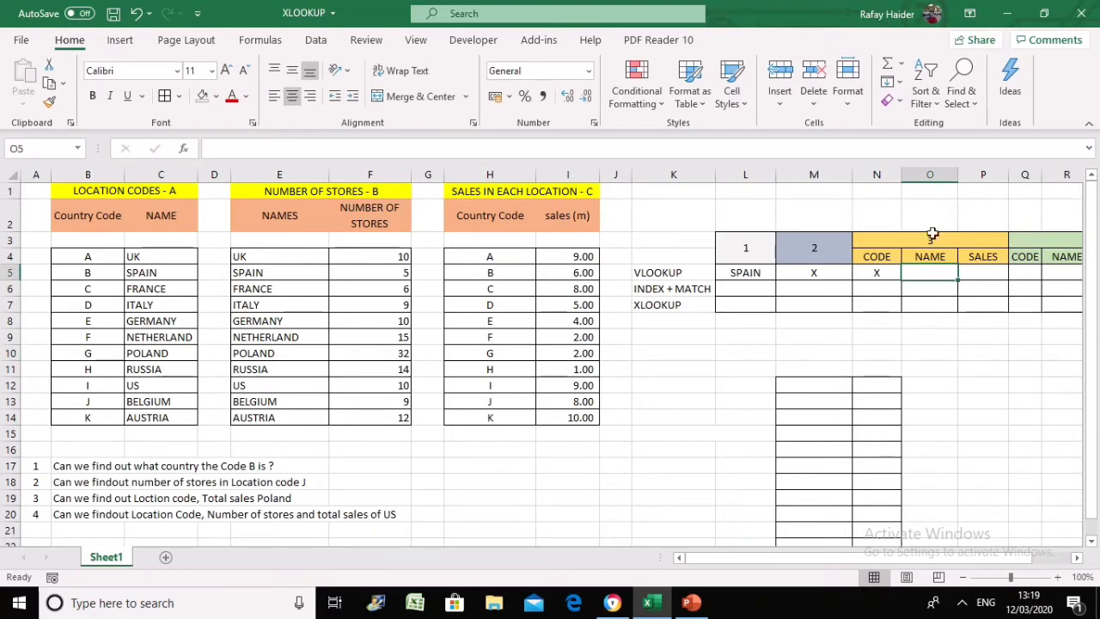
left_click(930, 174)
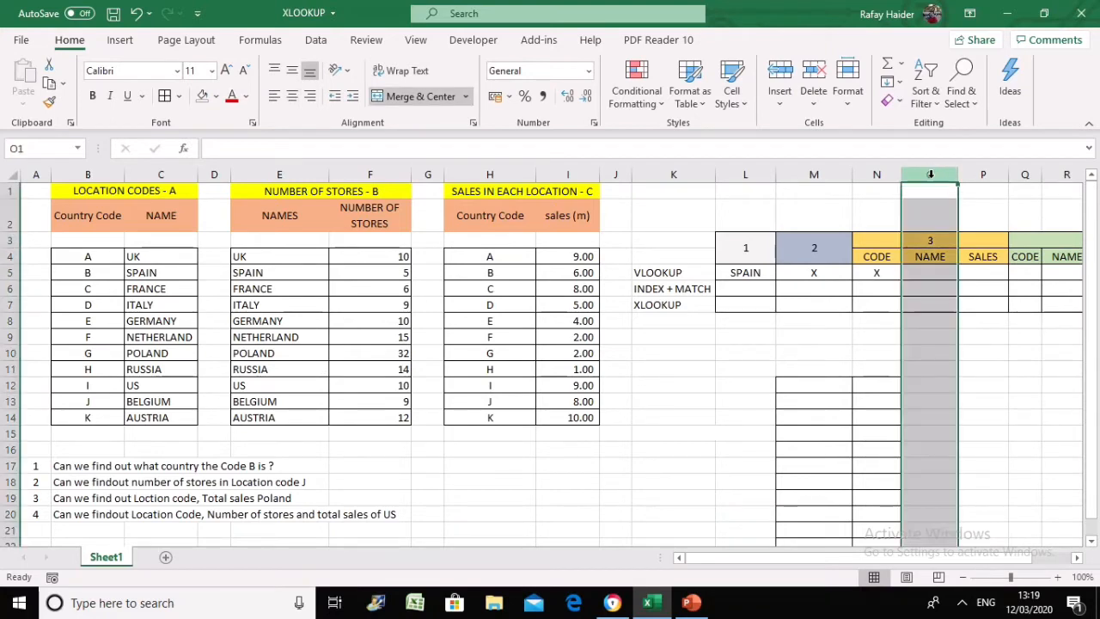
right_click(930, 175)
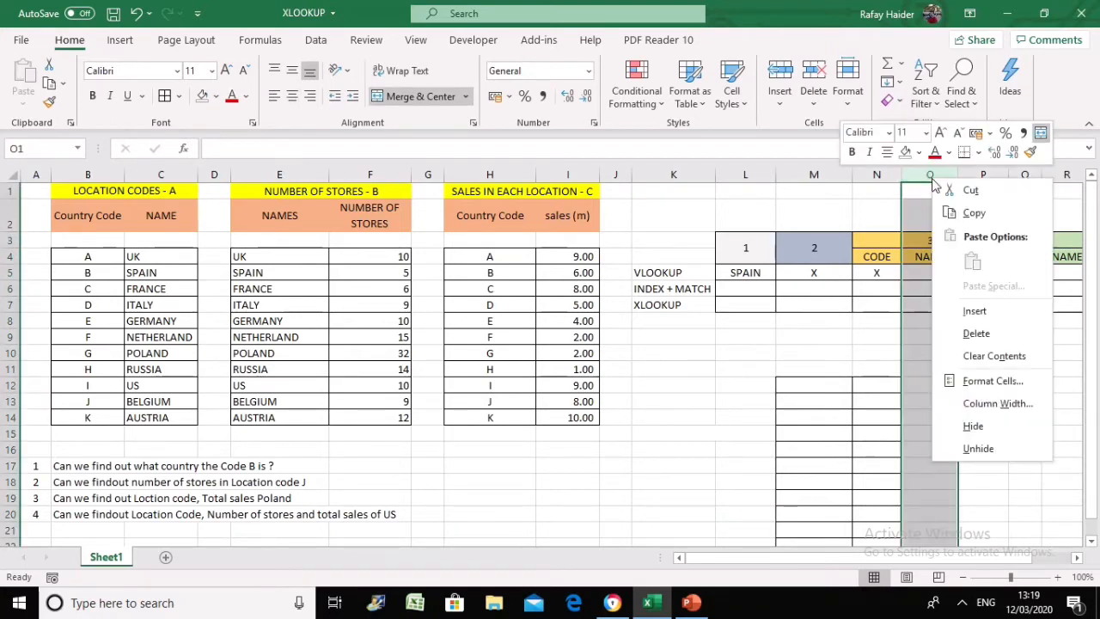
left_click(962, 336)
left_click(938, 337)
left_click(927, 257)
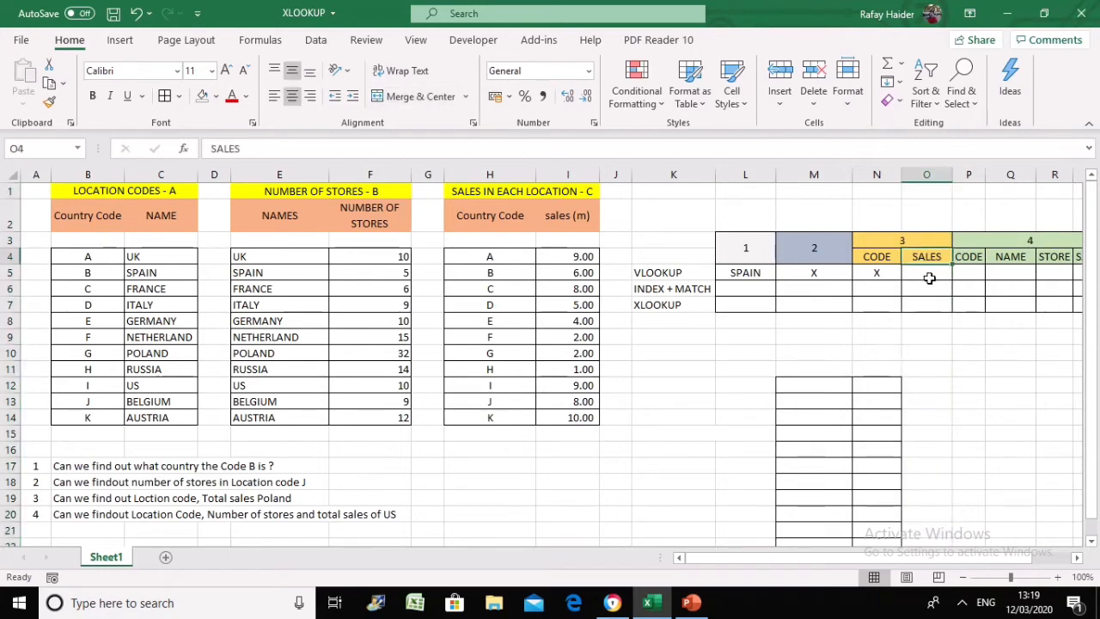
Step: Enter X in the VLOOKUP row under SALES for question 3 (O5)
left_click(925, 272)
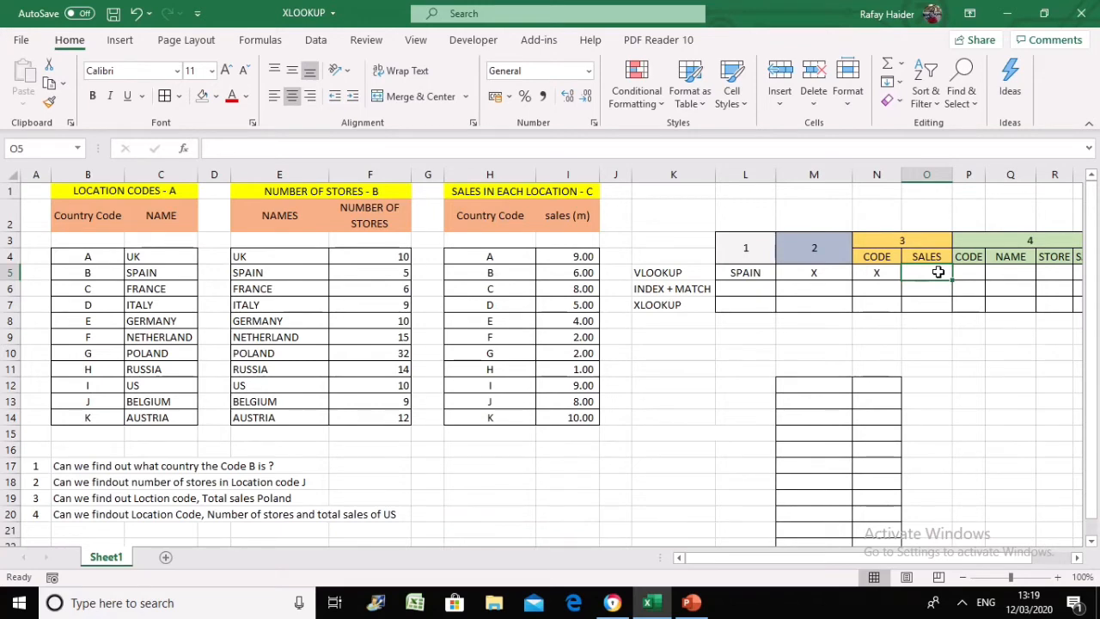
type("X")
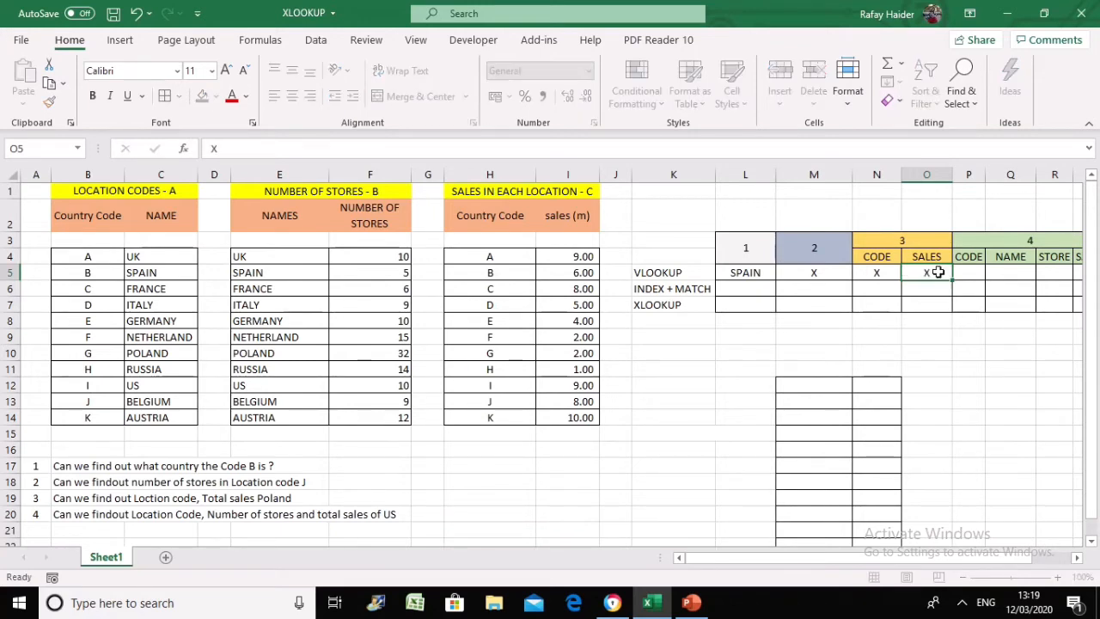
key("Tab")
Step: Delete the NAME column (column Q) from question 4 of the results grid
left_click(1014, 169)
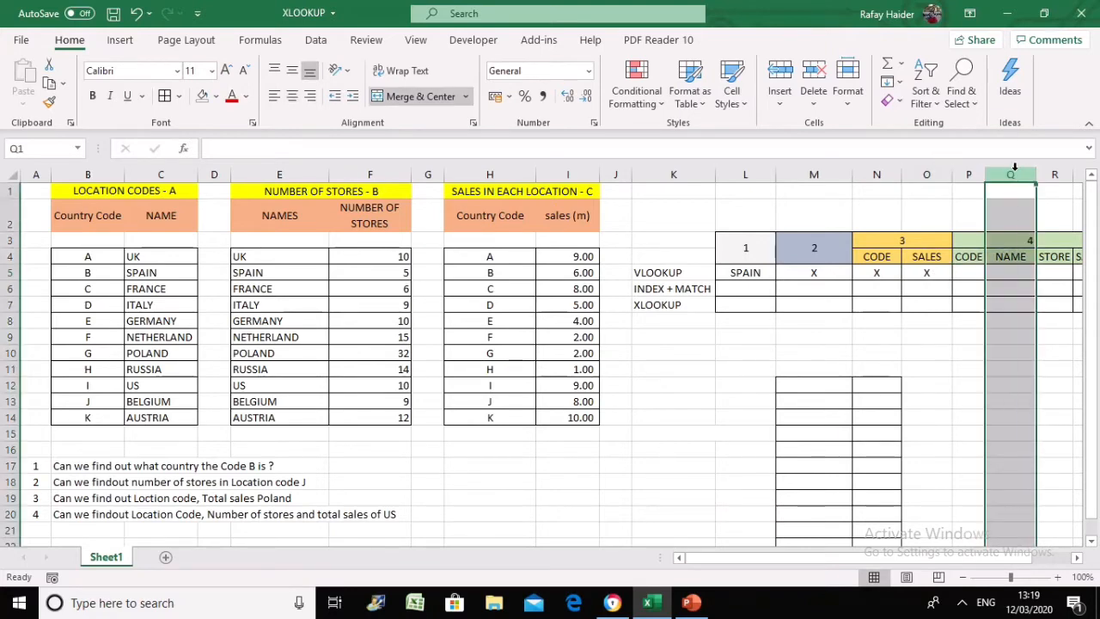
right_click(1014, 168)
left_click(988, 333)
left_click(990, 337)
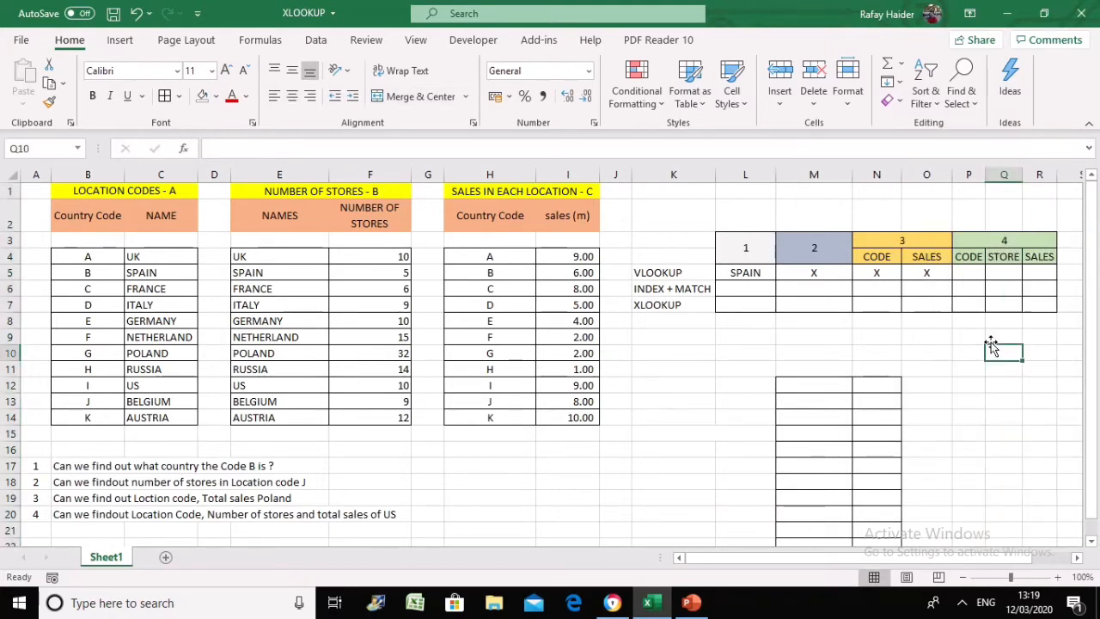
Step: Review question 4 against the location codes table and enter X in the VLOOKUP row under CODE (P5)
left_click(968, 273)
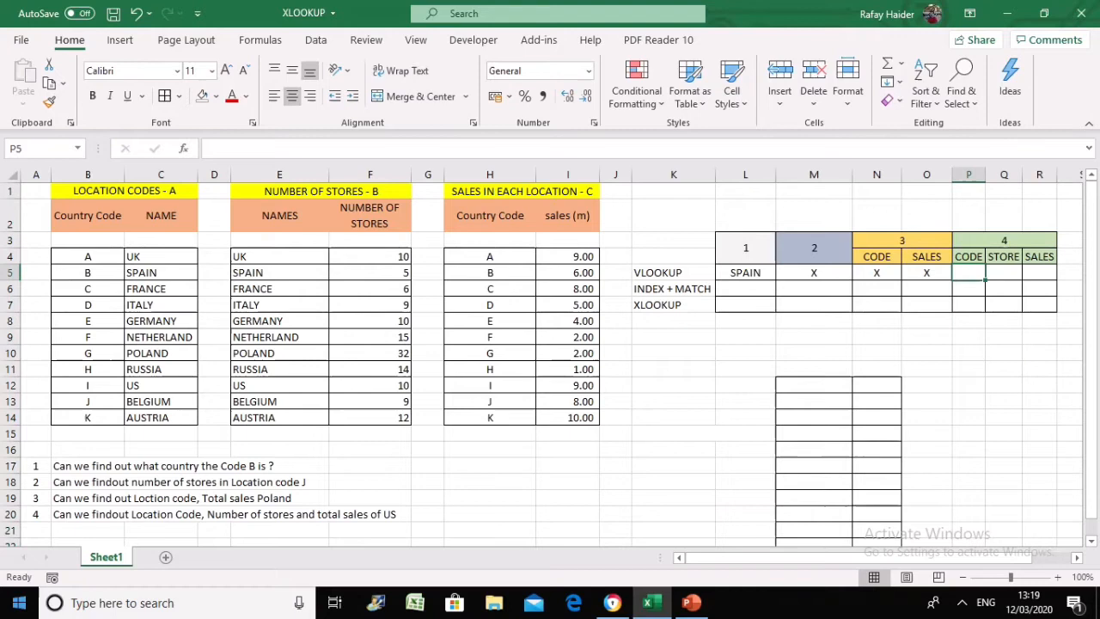
left_click(170, 526)
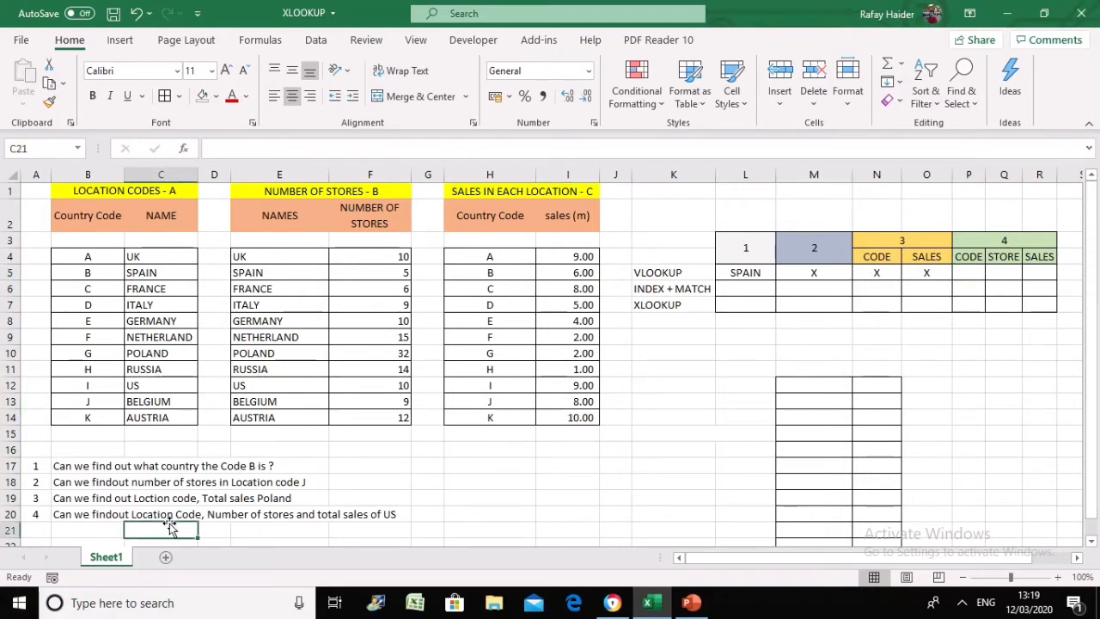
left_click(96, 401)
left_click(972, 271)
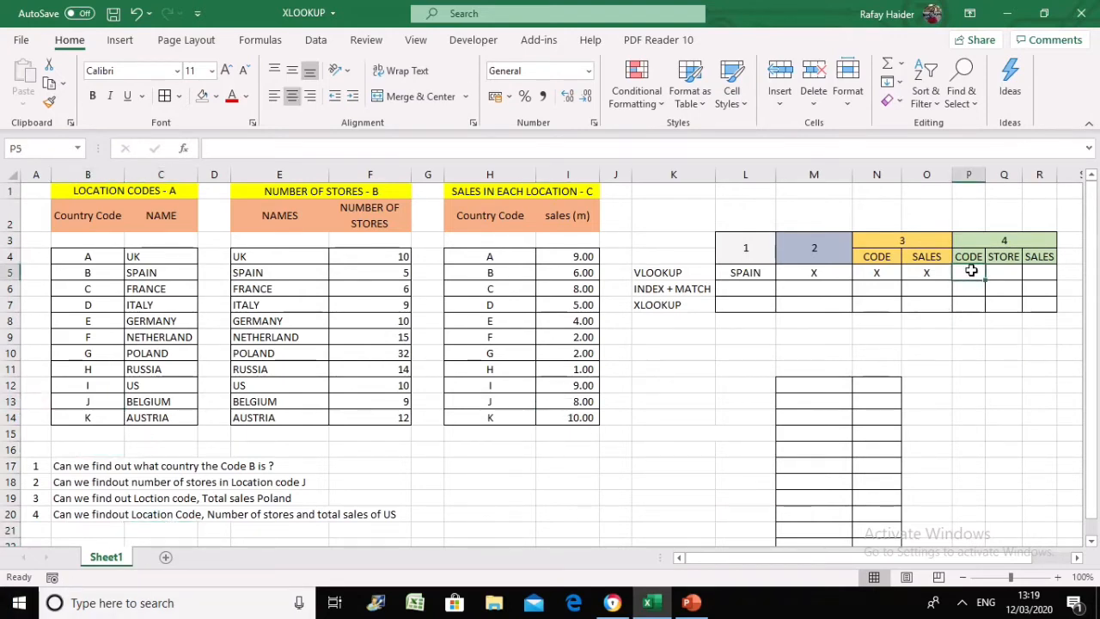
type("X")
left_click(995, 369)
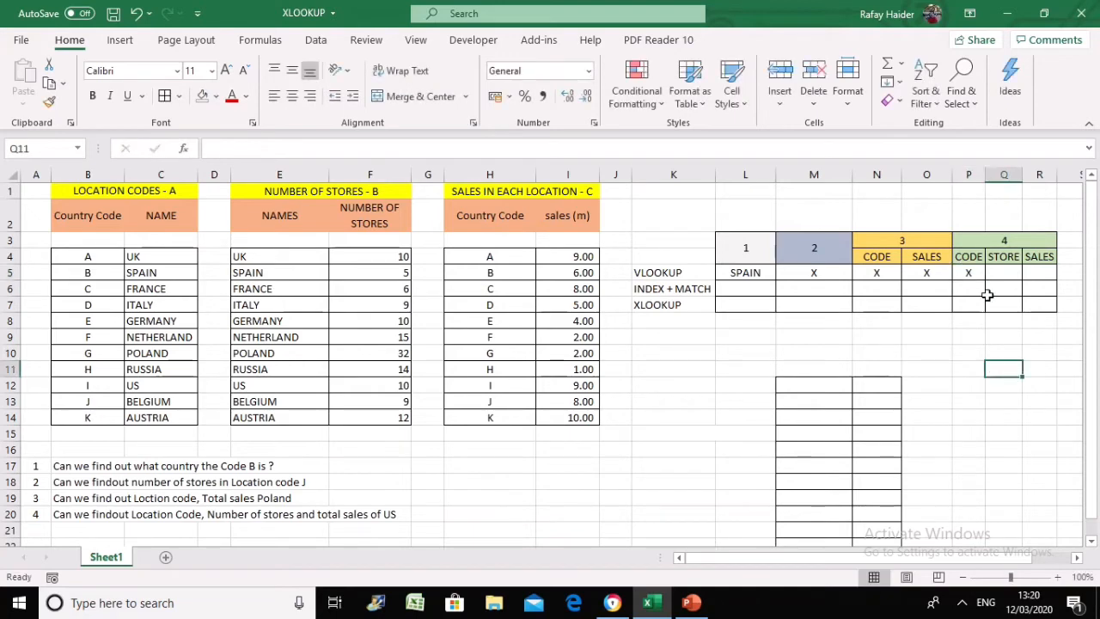
Step: Enter X in the VLOOKUP row under STORE for question 4 (Q5)
left_click(1011, 274)
type("X")
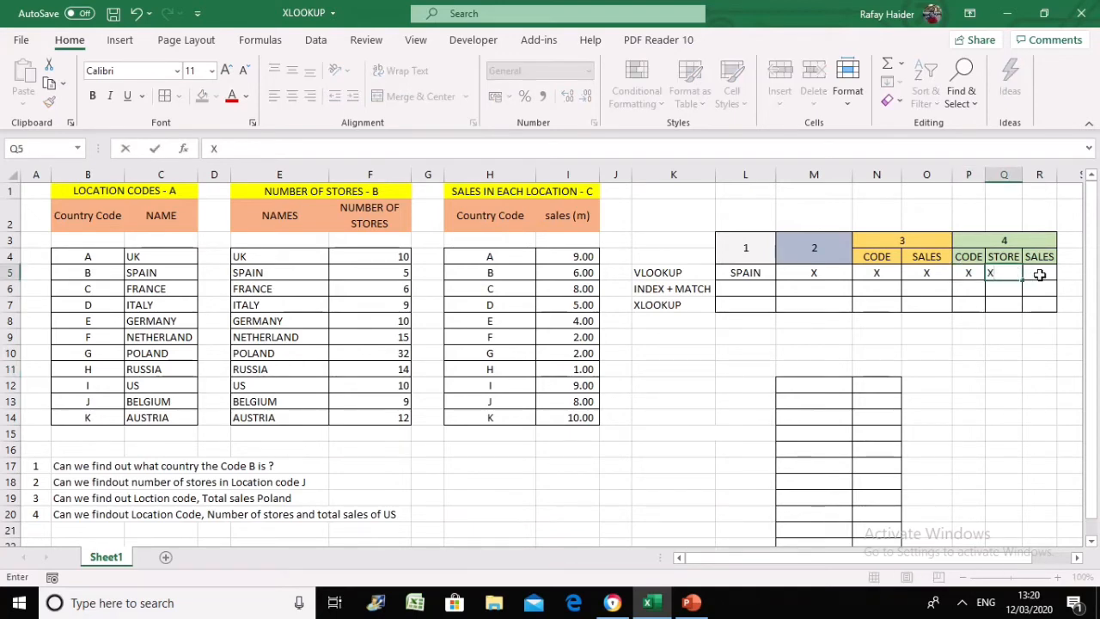
left_click(1000, 354)
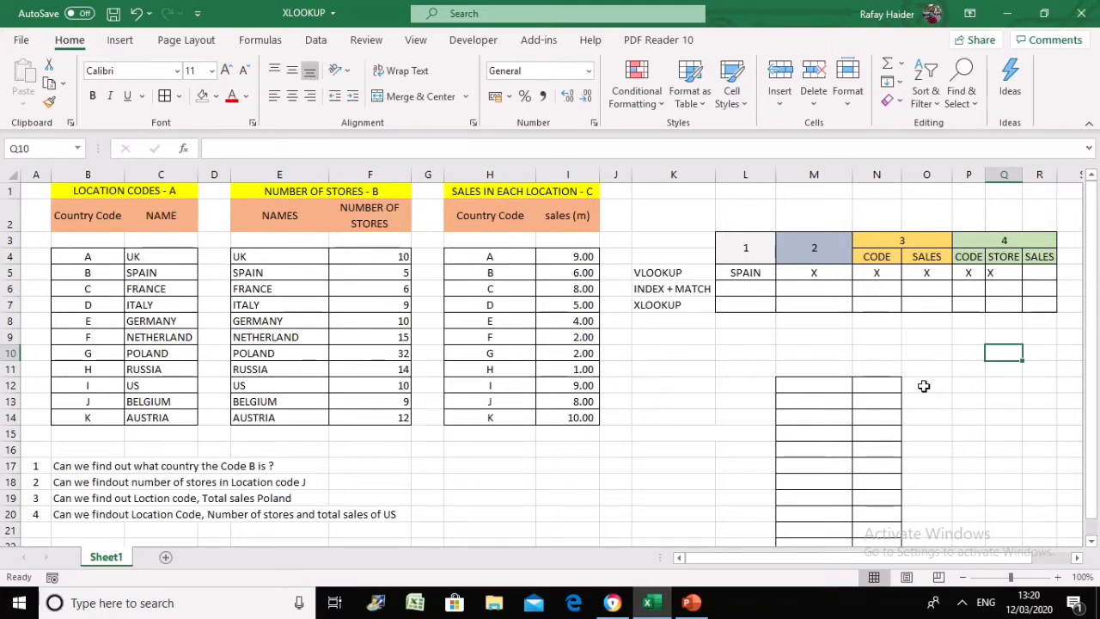
Step: Start a VLOOKUP formula in question 4's STORE cell (Q5) with the US name in E12 as the lookup value
left_click(371, 387)
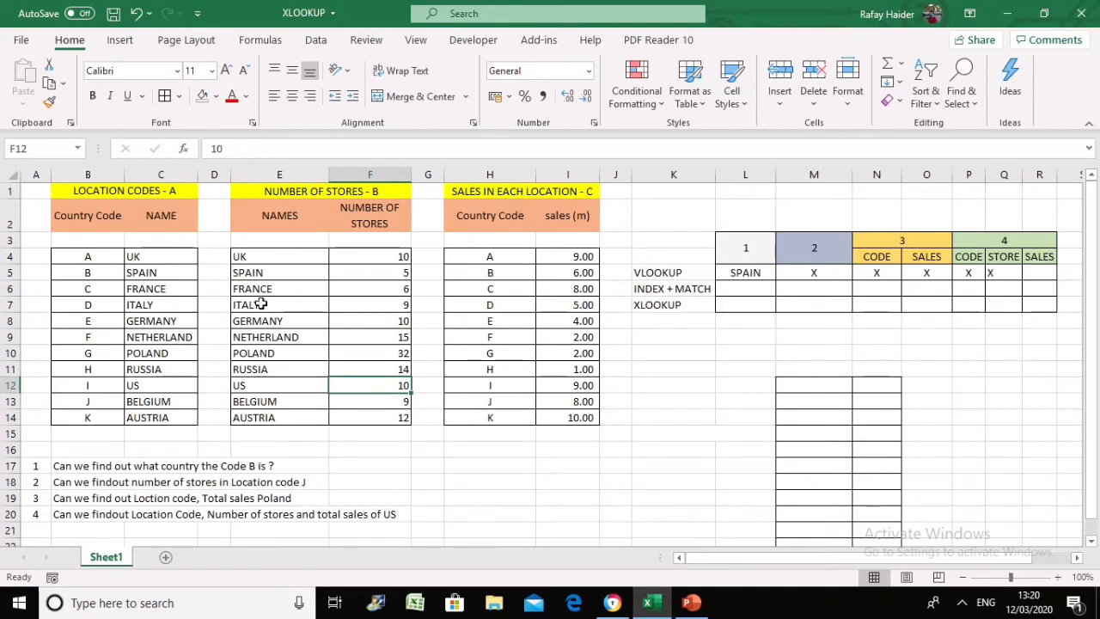
left_click_drag(277, 255, 396, 431)
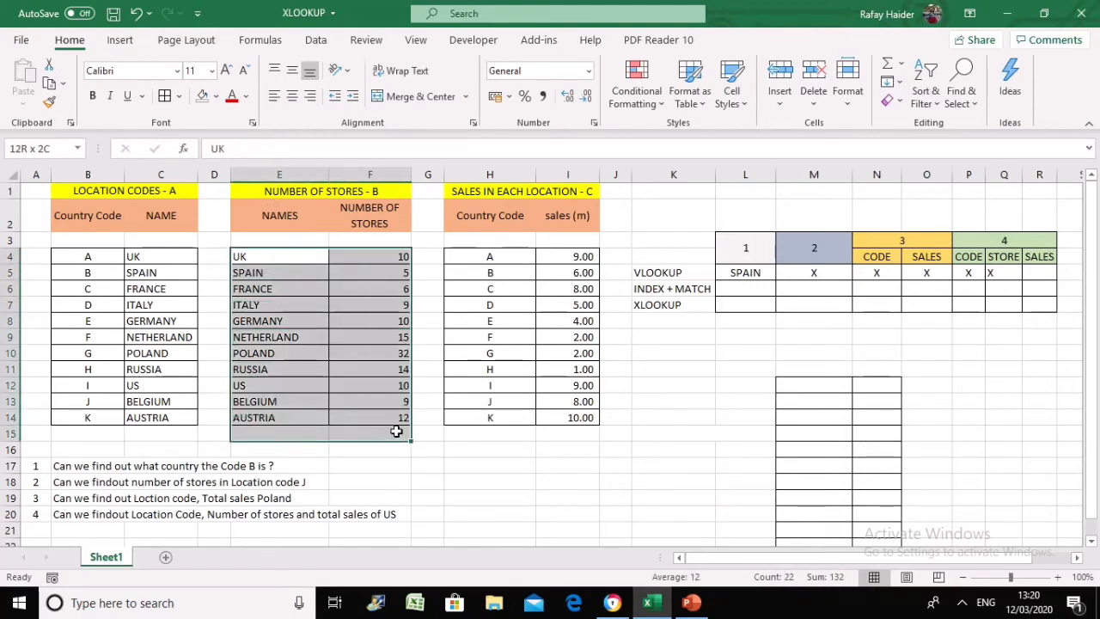
left_click(269, 388)
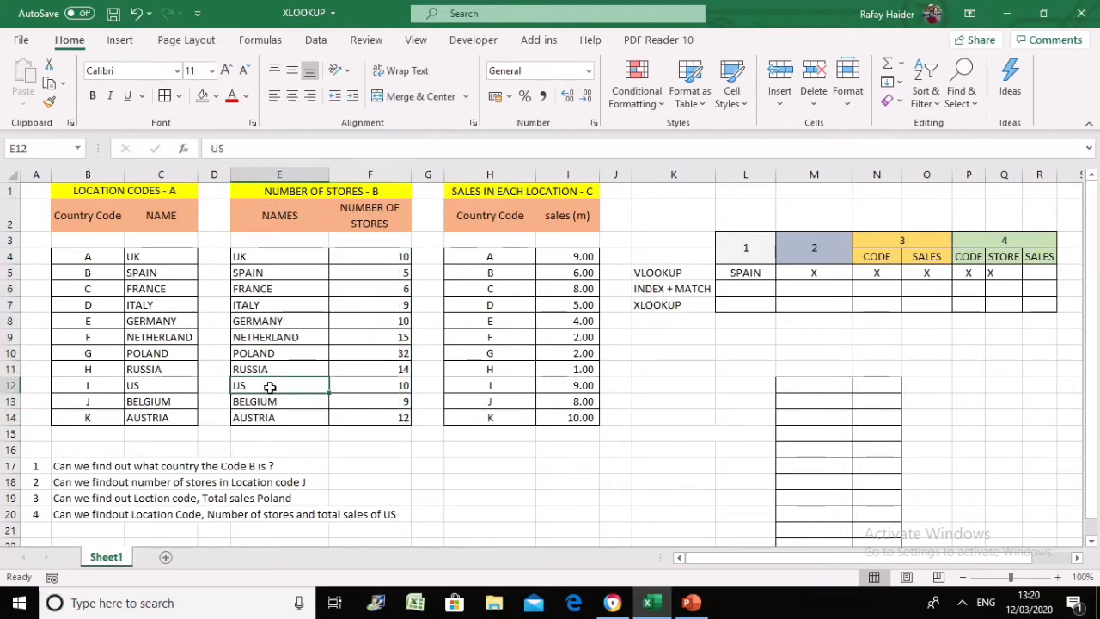
left_click(366, 386)
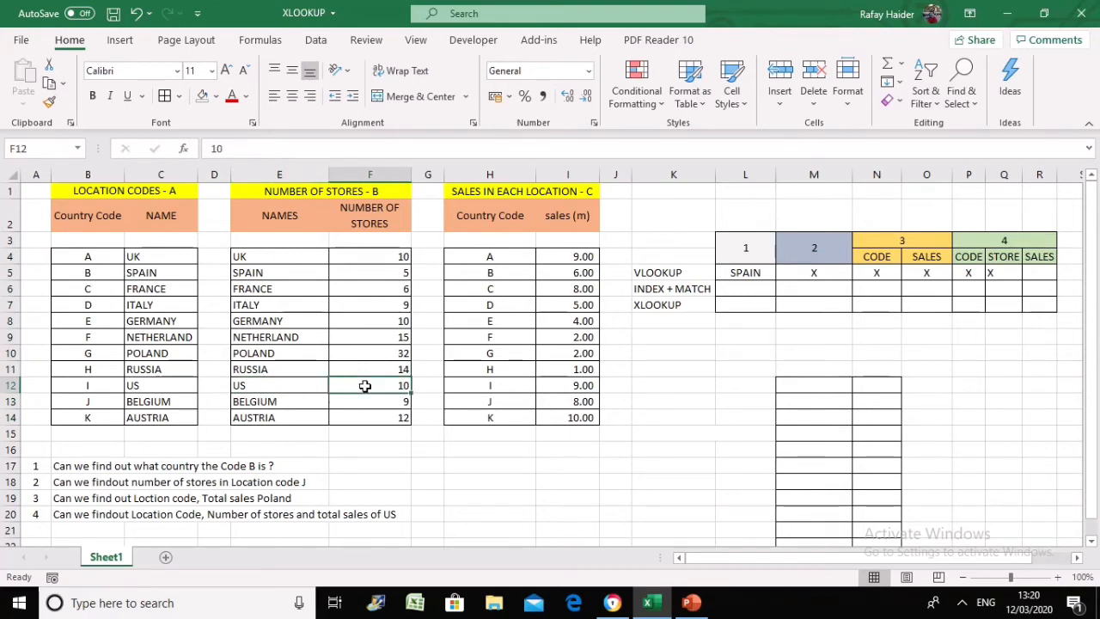
left_click(1044, 273)
key("Left")
type("=")
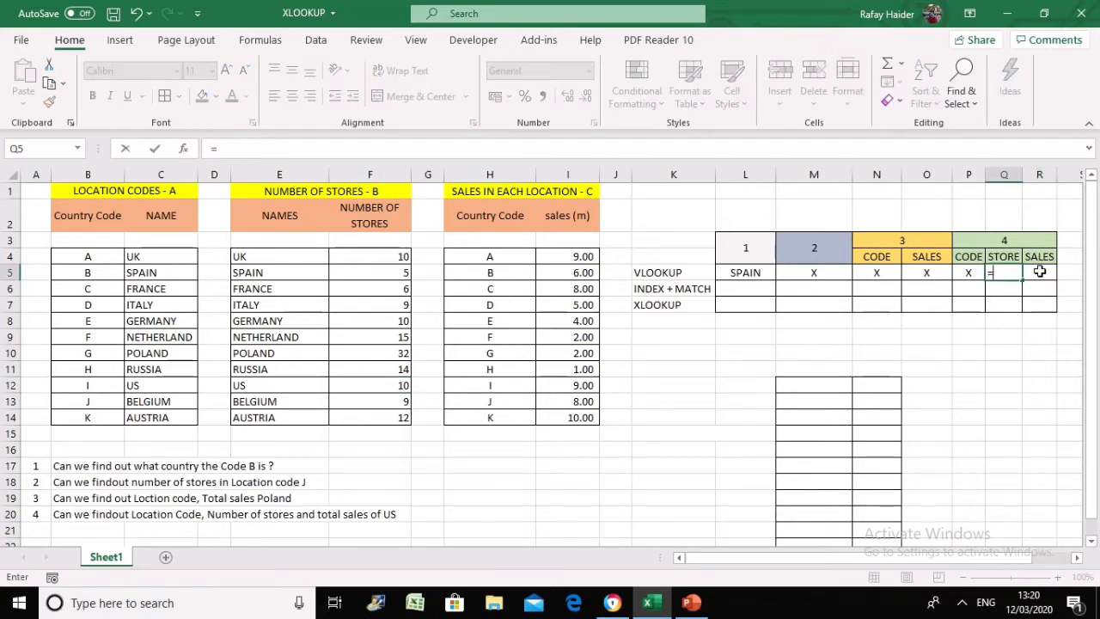
type("VLOO")
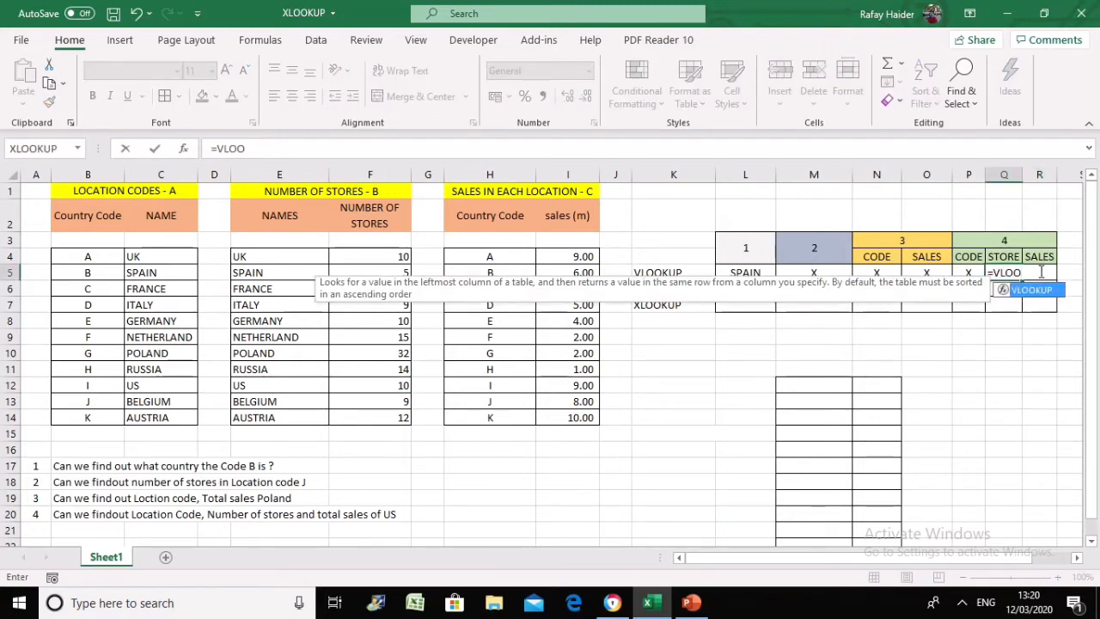
type("KUP")
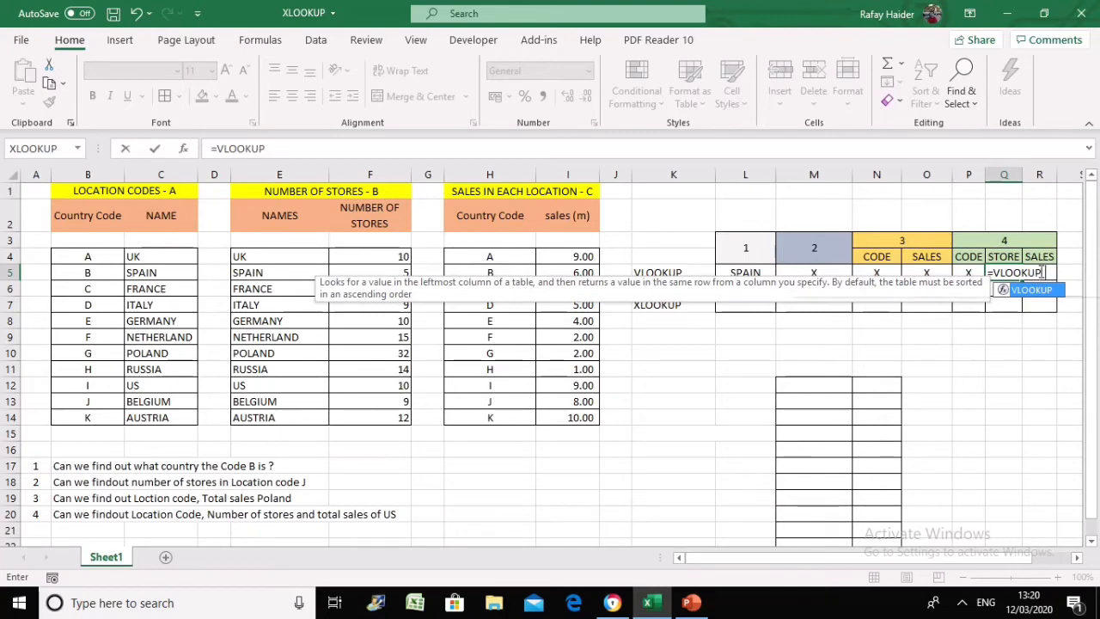
type("(")
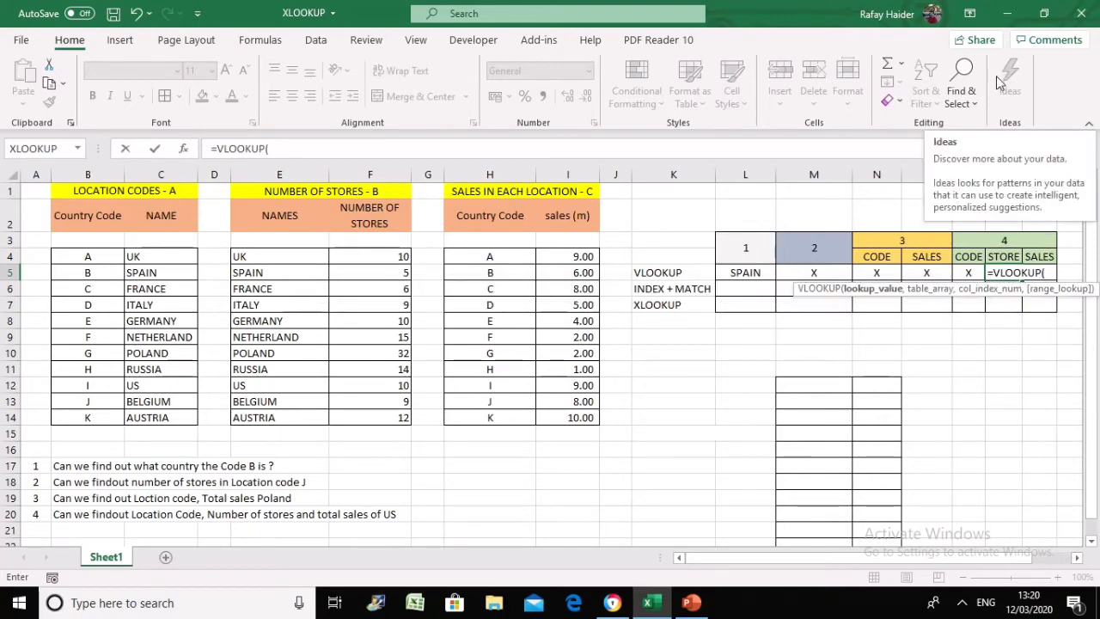
left_click(275, 385)
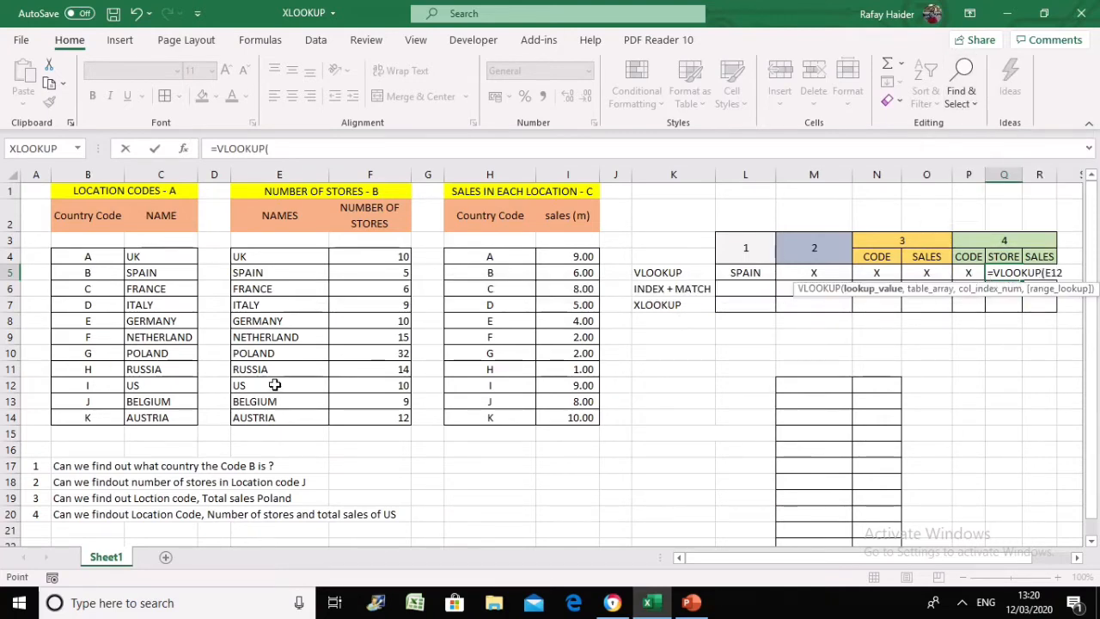
Step: Complete the STORE formula in Q5 with table array E4:F14, column index 2 and an exact match (FALSE)
type(",")
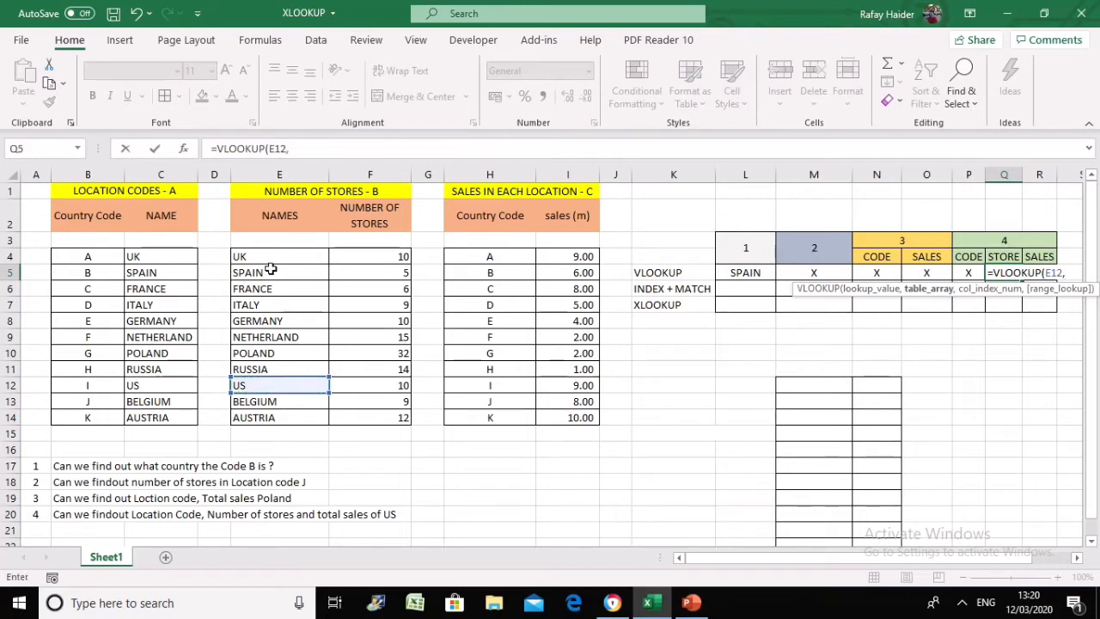
left_click_drag(271, 256, 386, 405)
type(",")
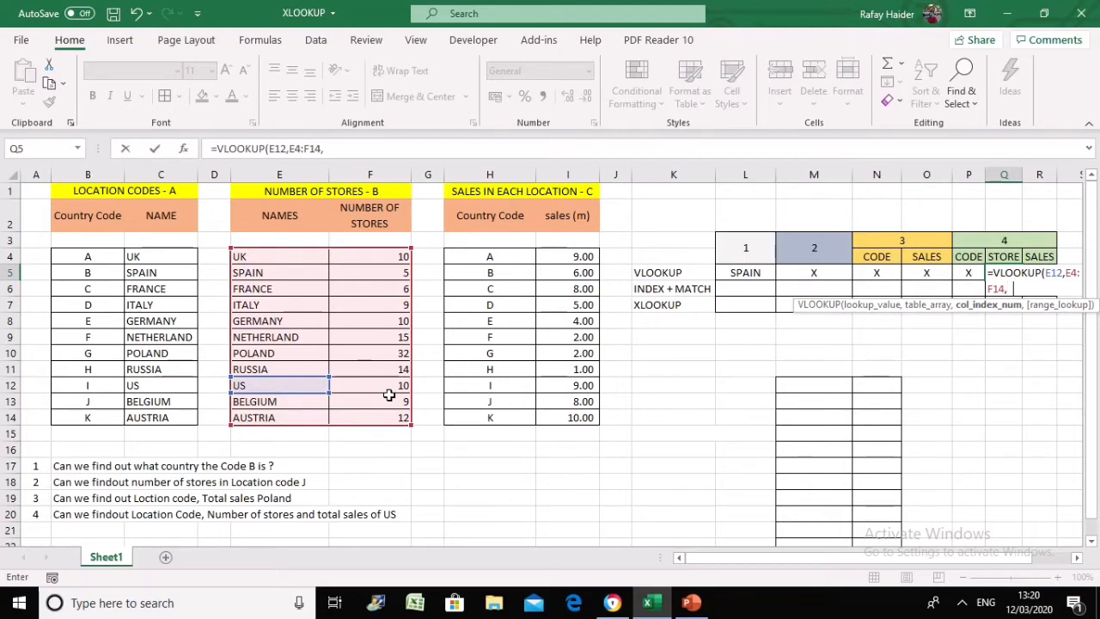
type("2,")
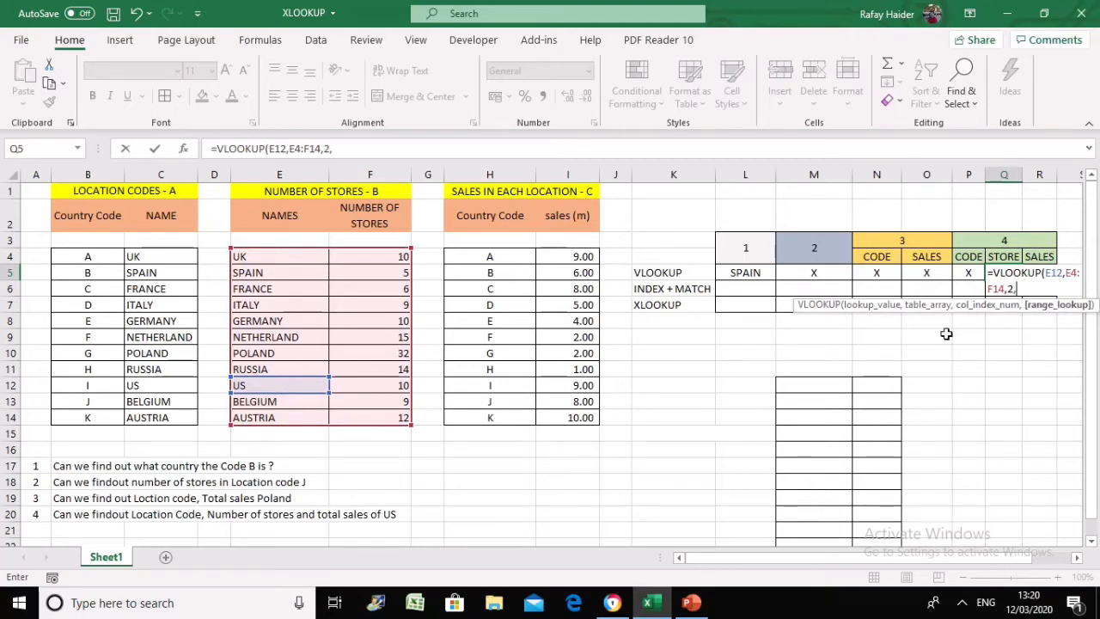
double_click(1015, 335)
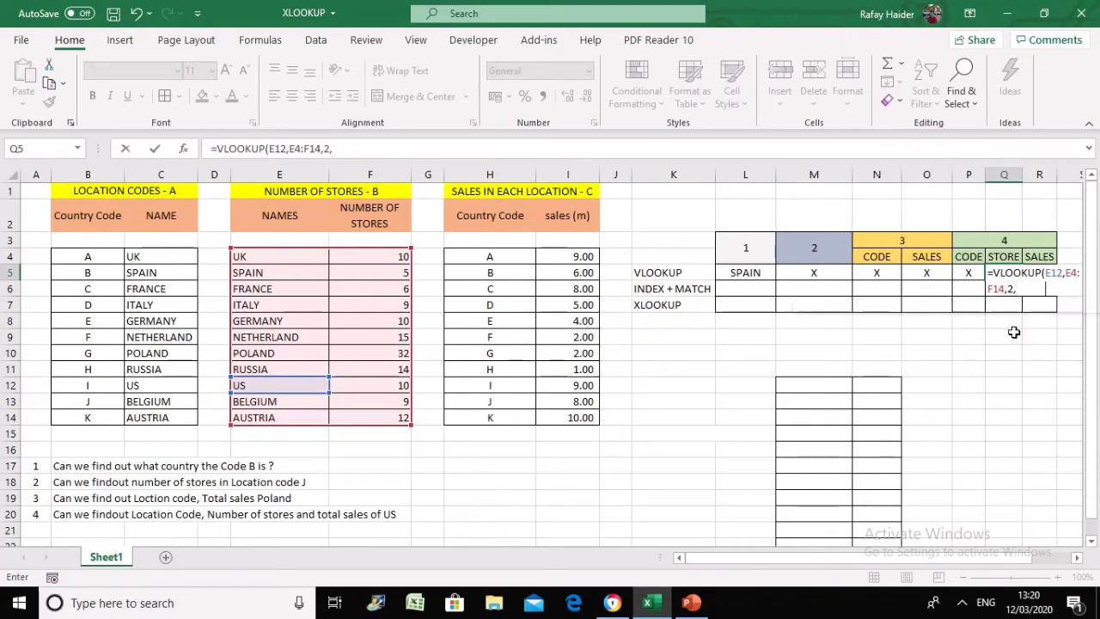
key("Return")
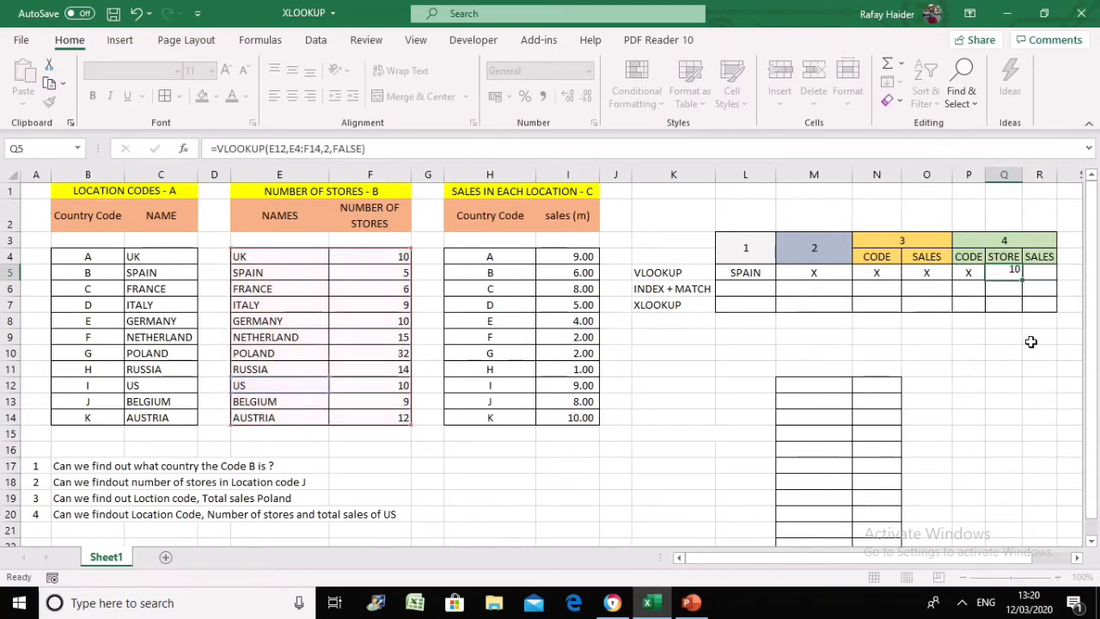
left_click(1002, 272)
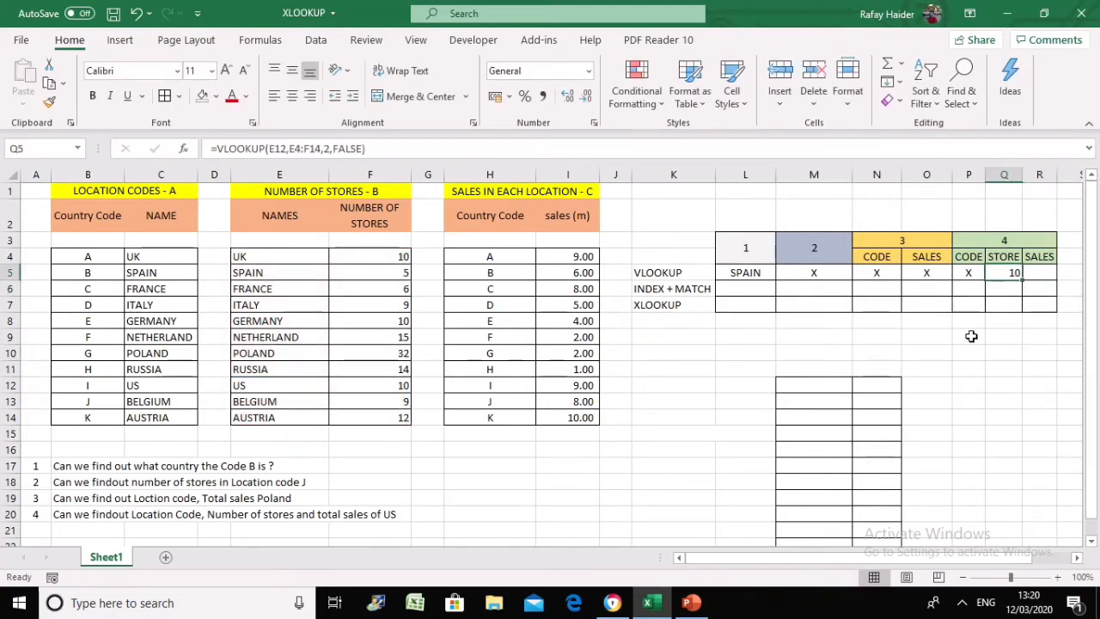
left_click(392, 389)
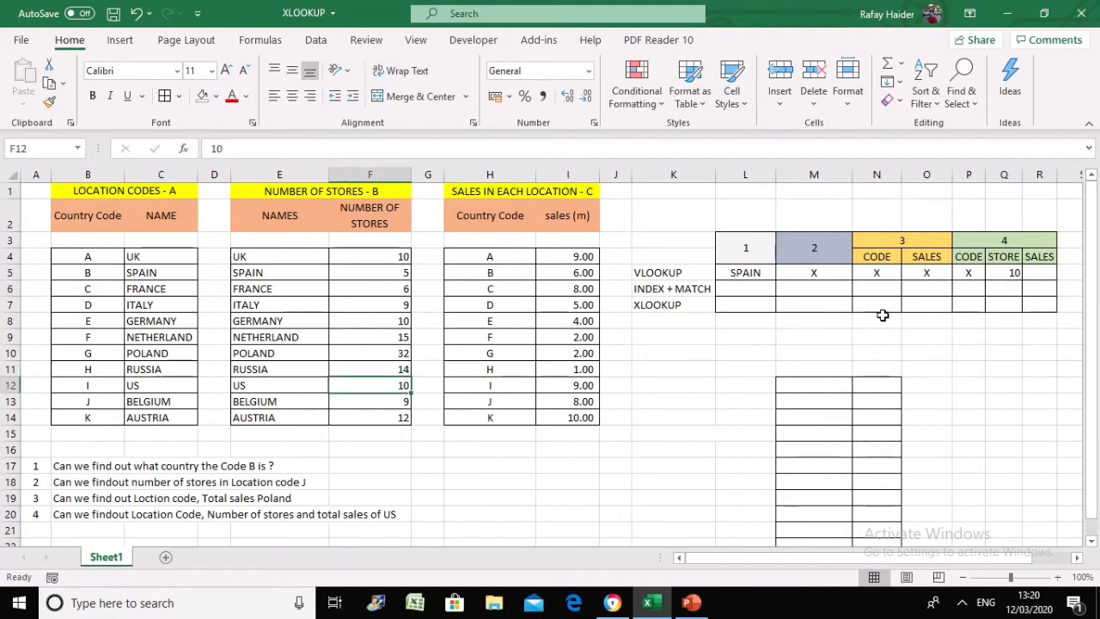
Step: Review the sales table's country codes for question 4 and enter X in the VLOOKUP row under SALES (R5)
left_click(1028, 272)
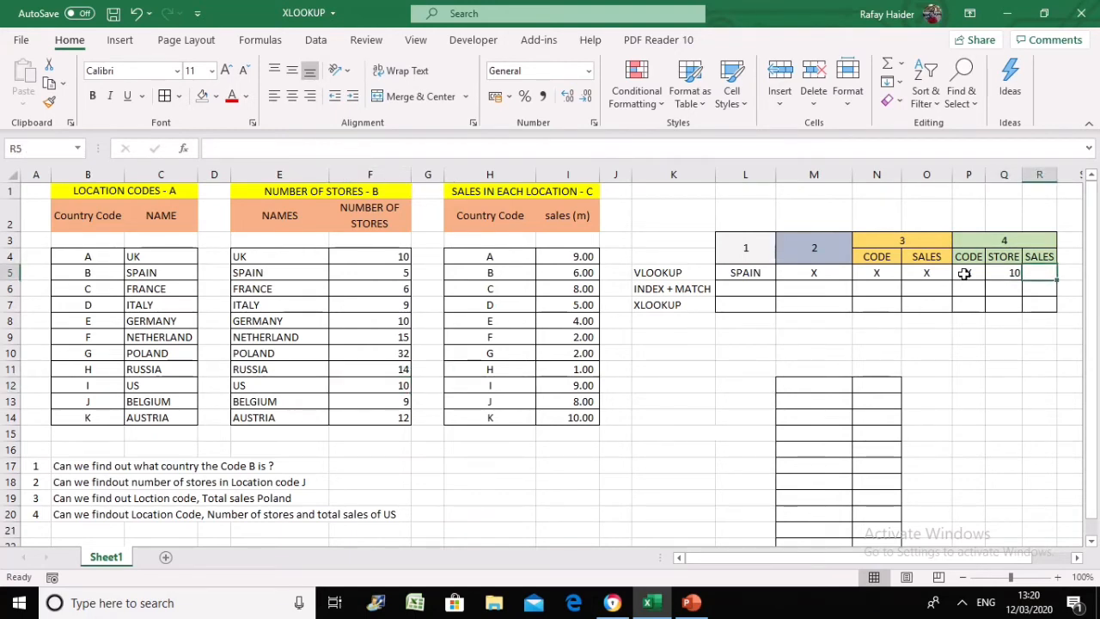
left_click(503, 398)
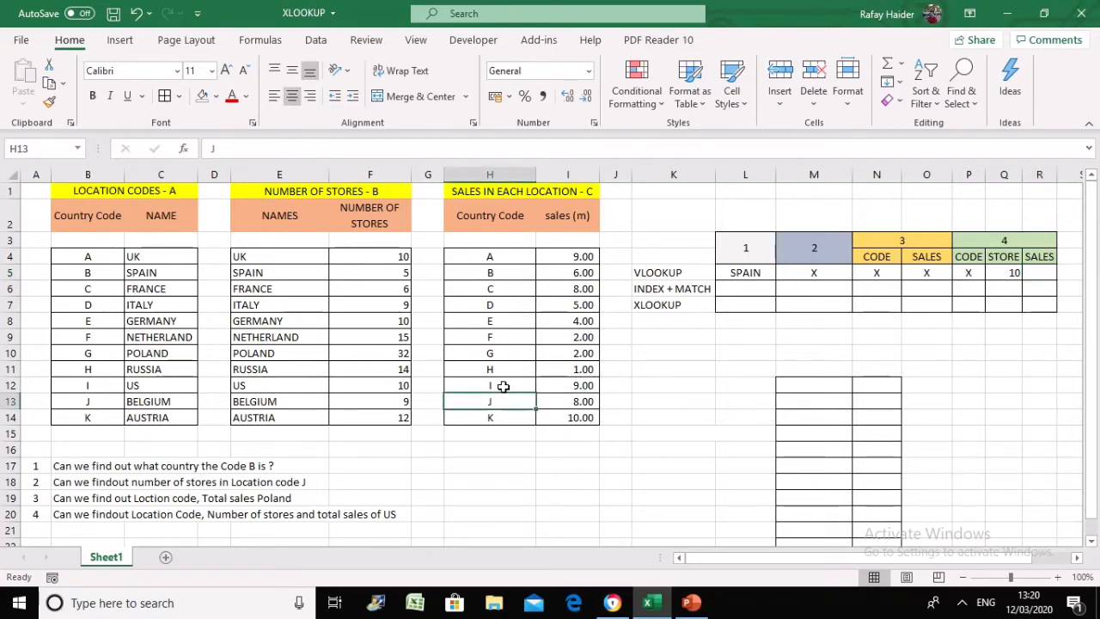
left_click(504, 386)
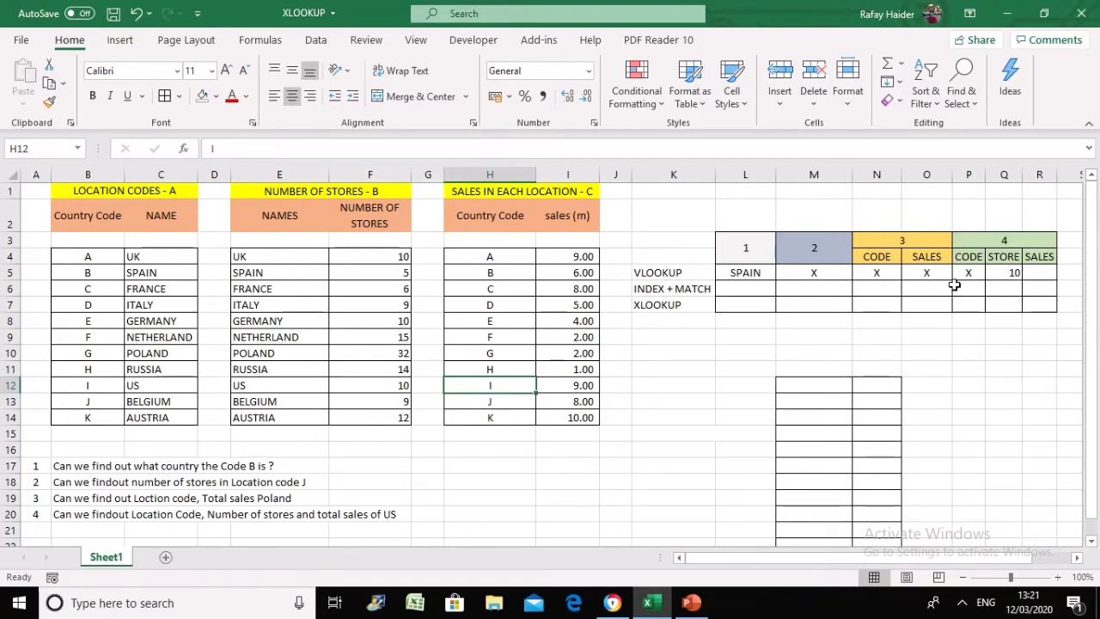
left_click(1041, 272)
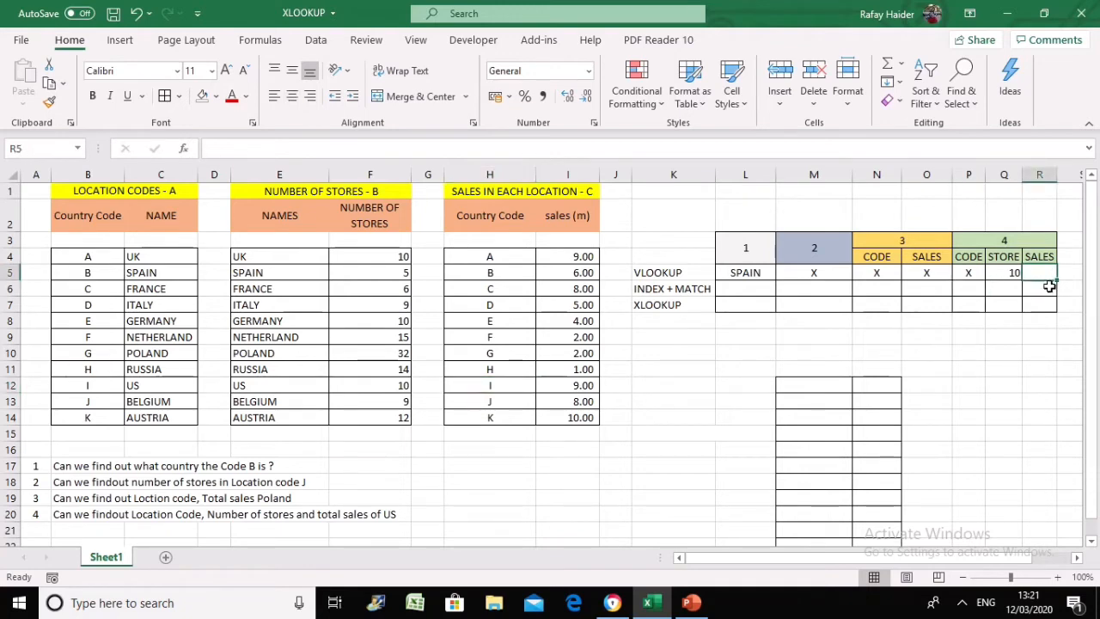
type("X")
left_click(996, 352)
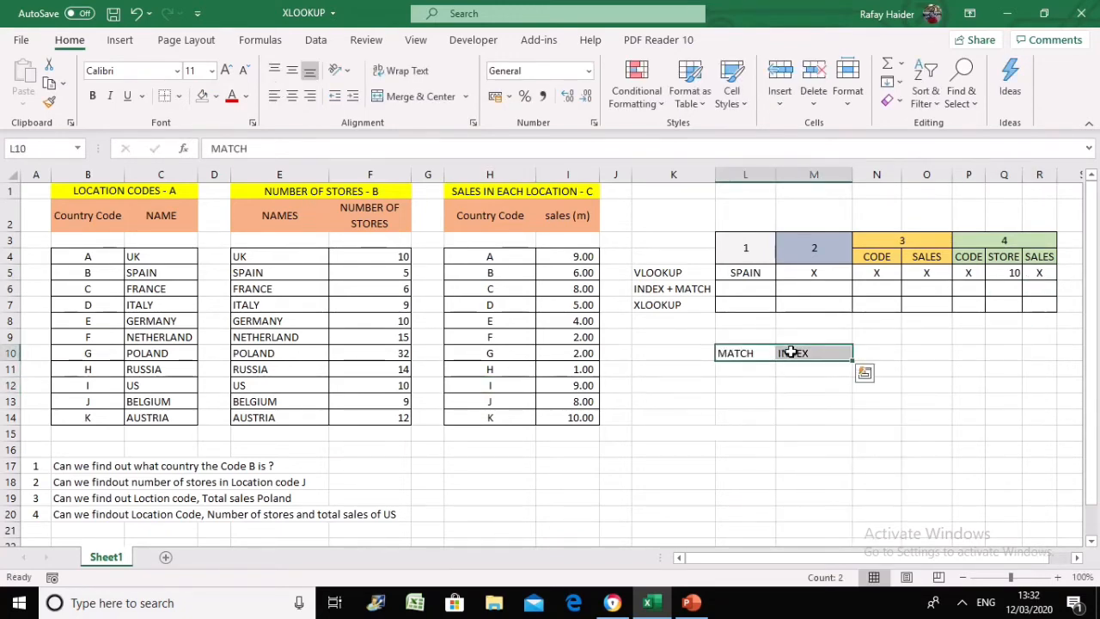
Step: Remove the MATCH and INDEX labels from row 10 and enter MATCH in L11 and INDEX in M11
key("ctrl+z")
key("ctrl+z")
left_click(741, 368)
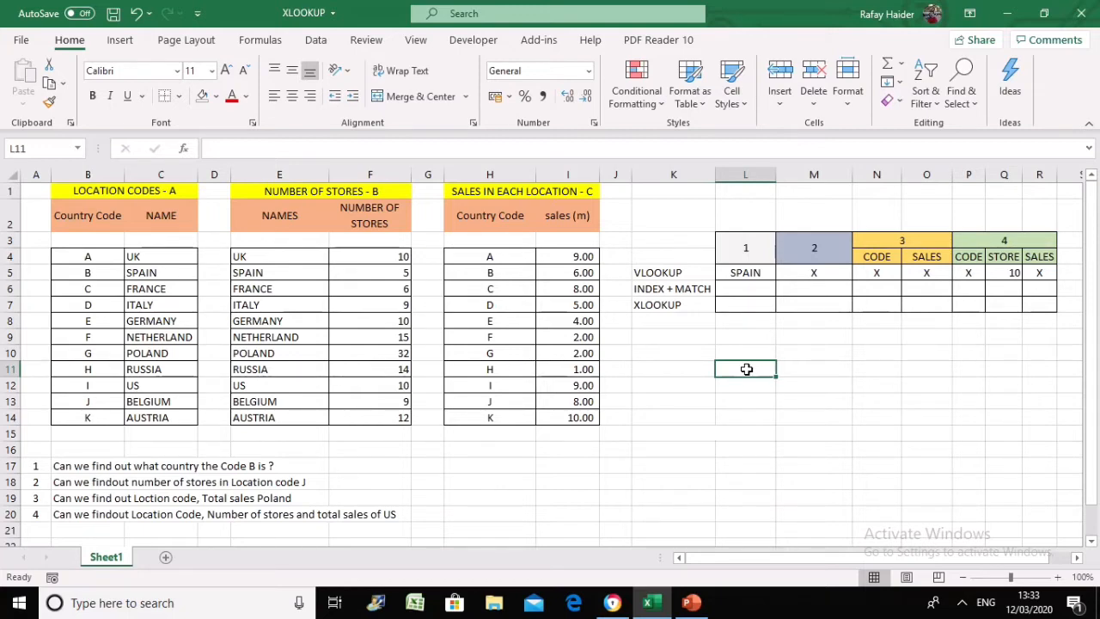
type("MATCH")
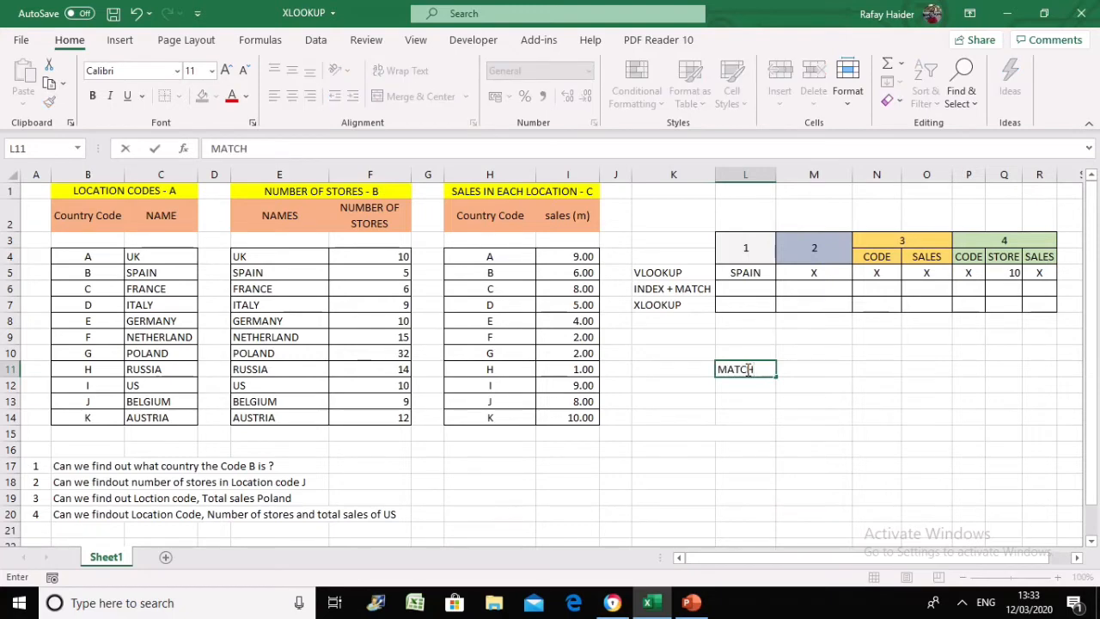
key("Tab")
type("INDE")
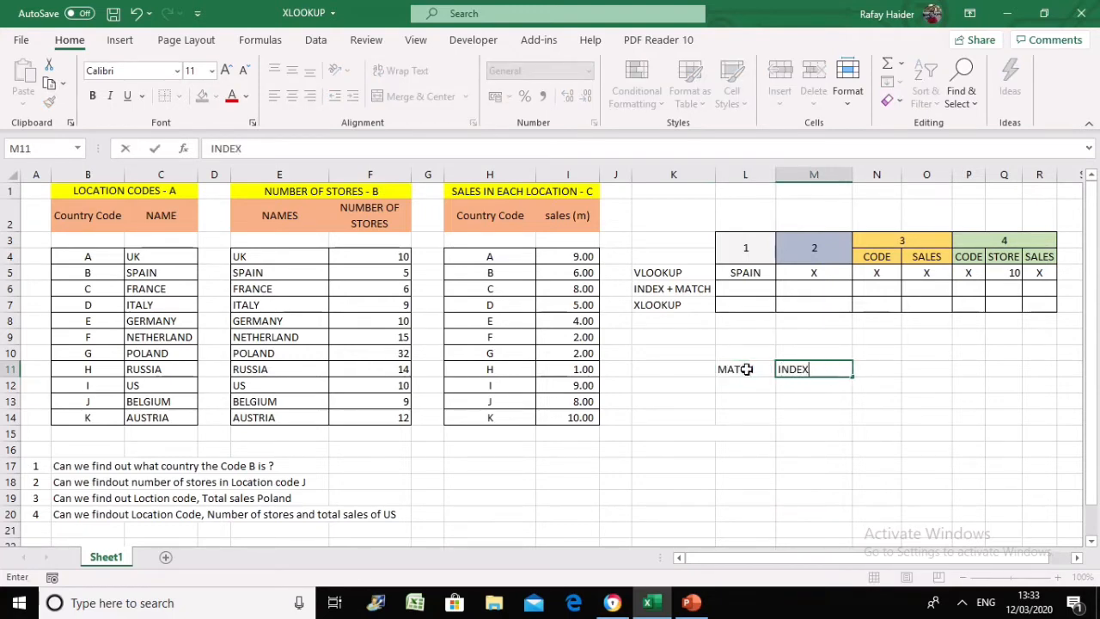
type("X")
key("Tab")
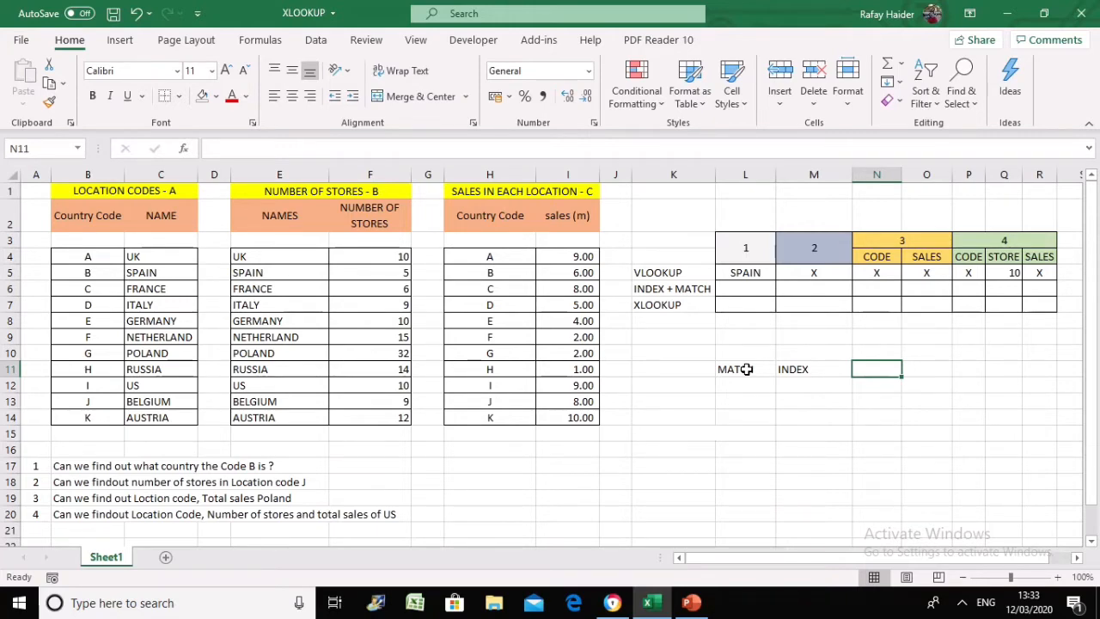
key("Return")
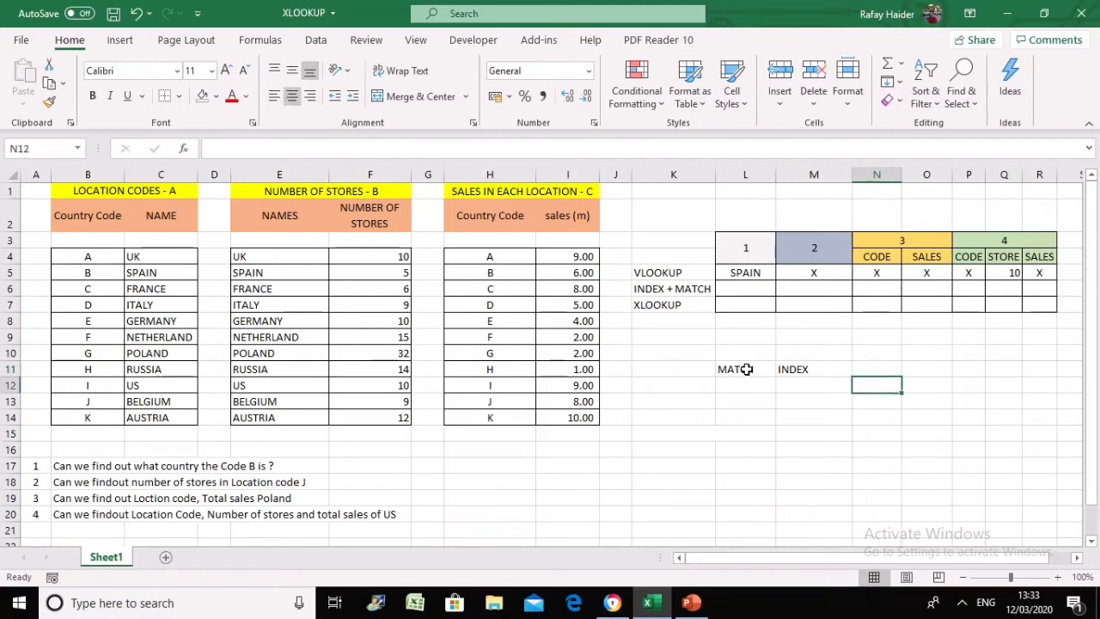
Step: Start a MATCH formula in L13, below the MATCH label, with country code B in B5 as the lookup value
left_click(735, 362)
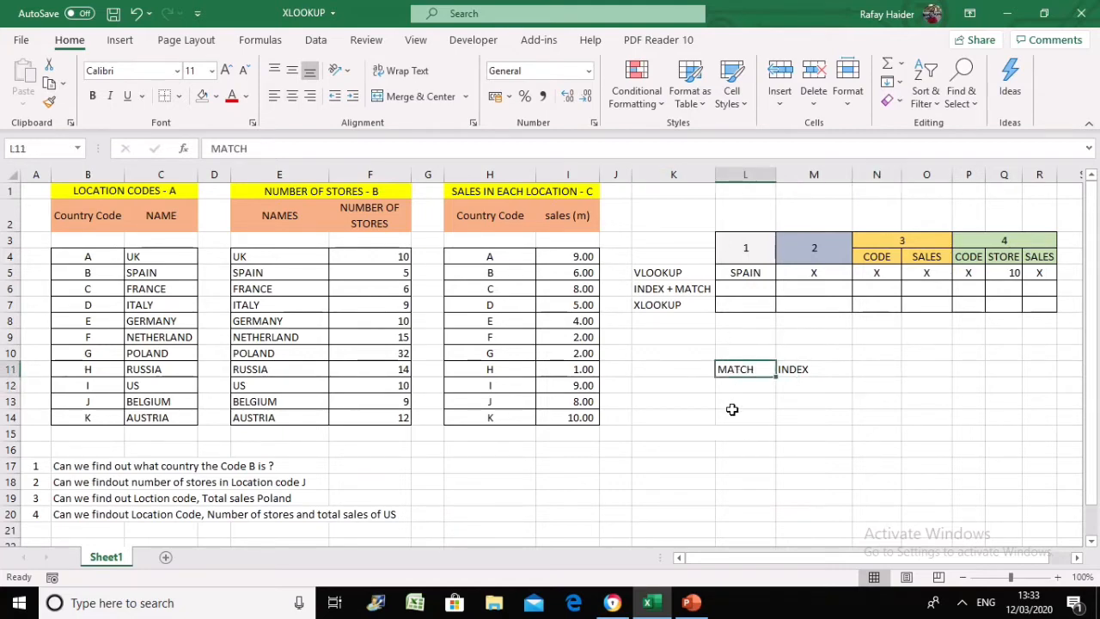
left_click(733, 397)
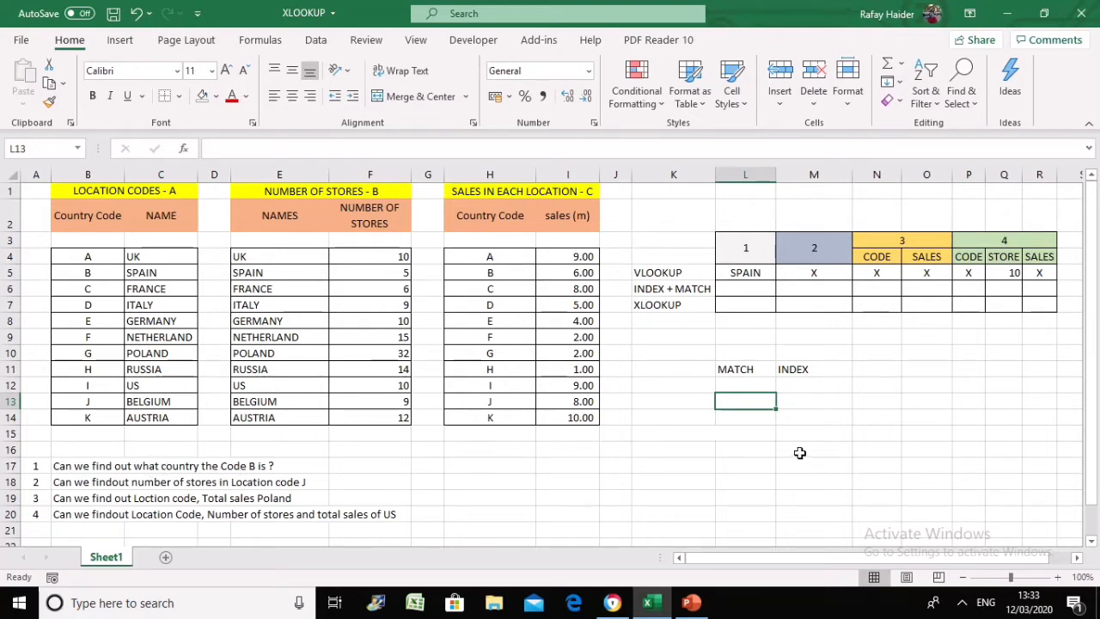
type("=")
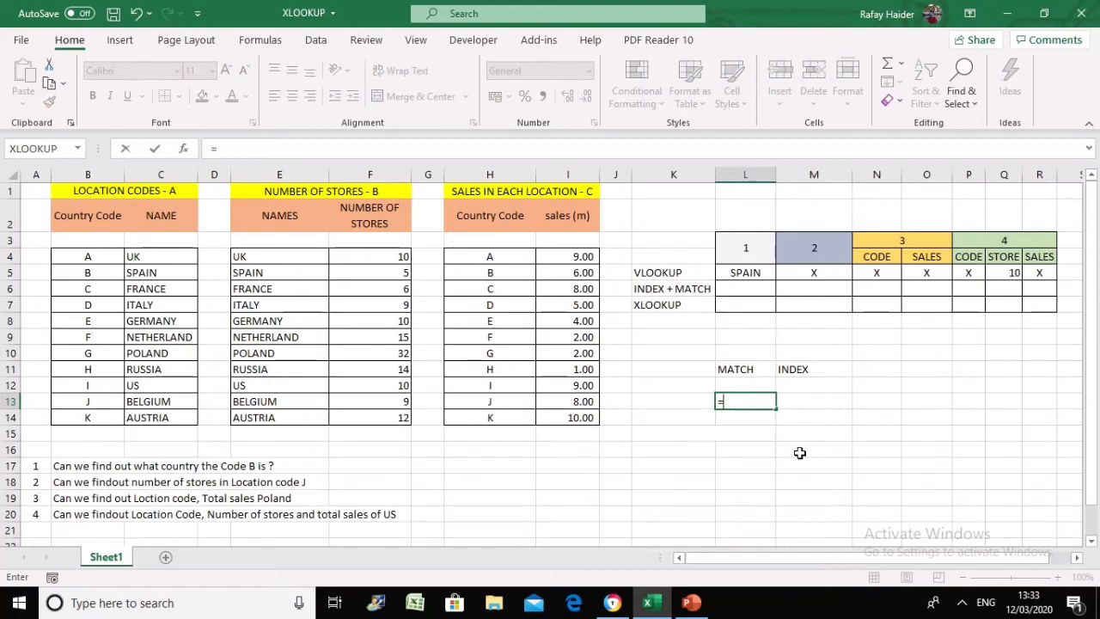
type("MATCH")
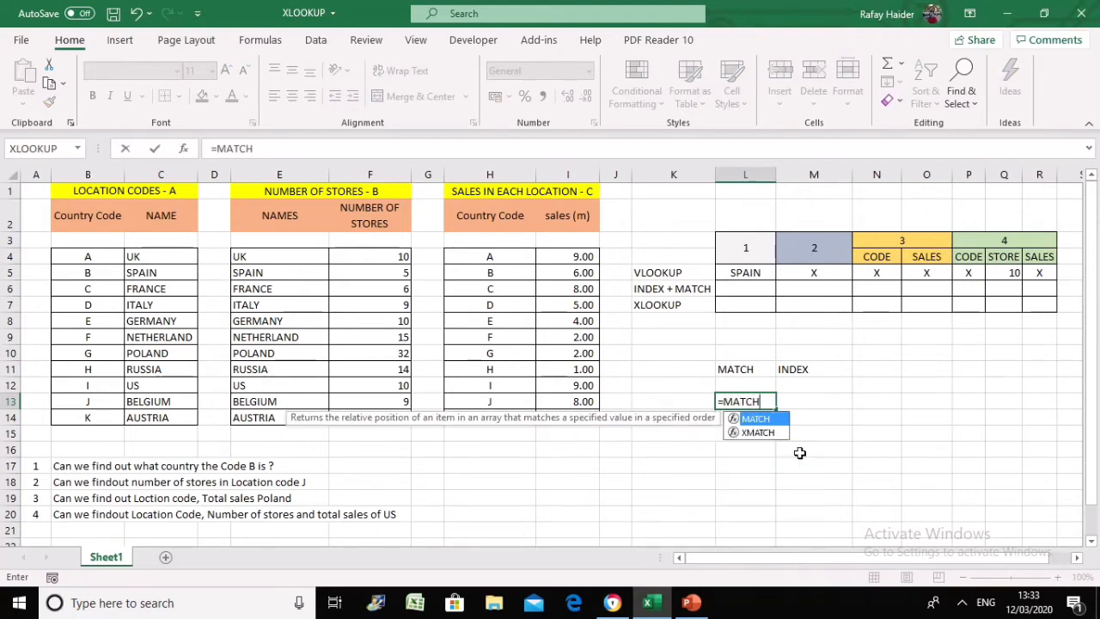
type("(")
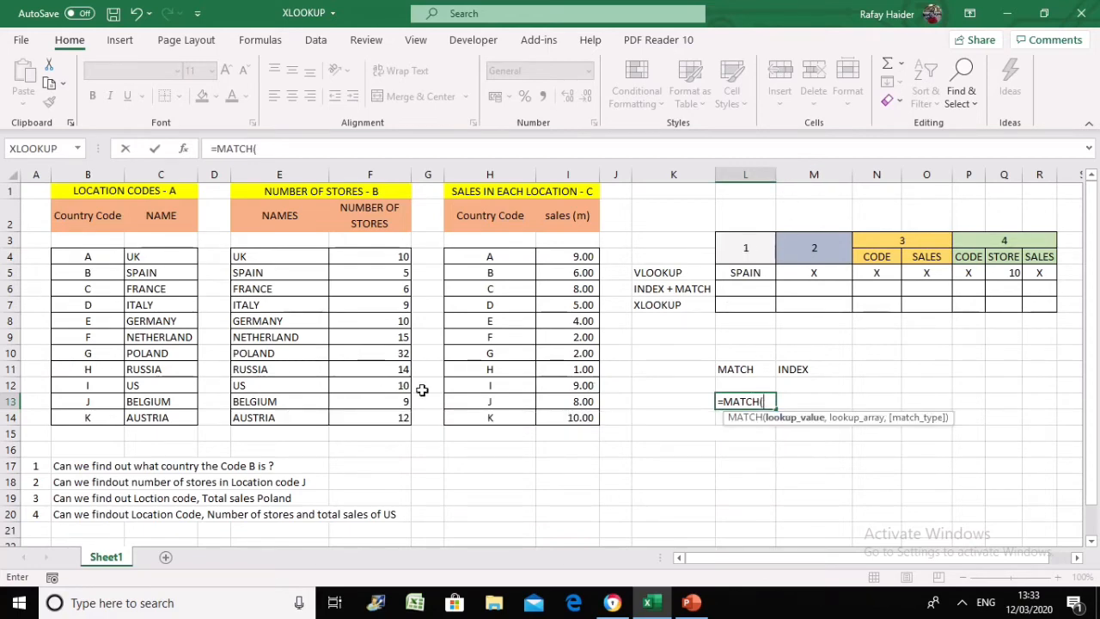
left_click(93, 273)
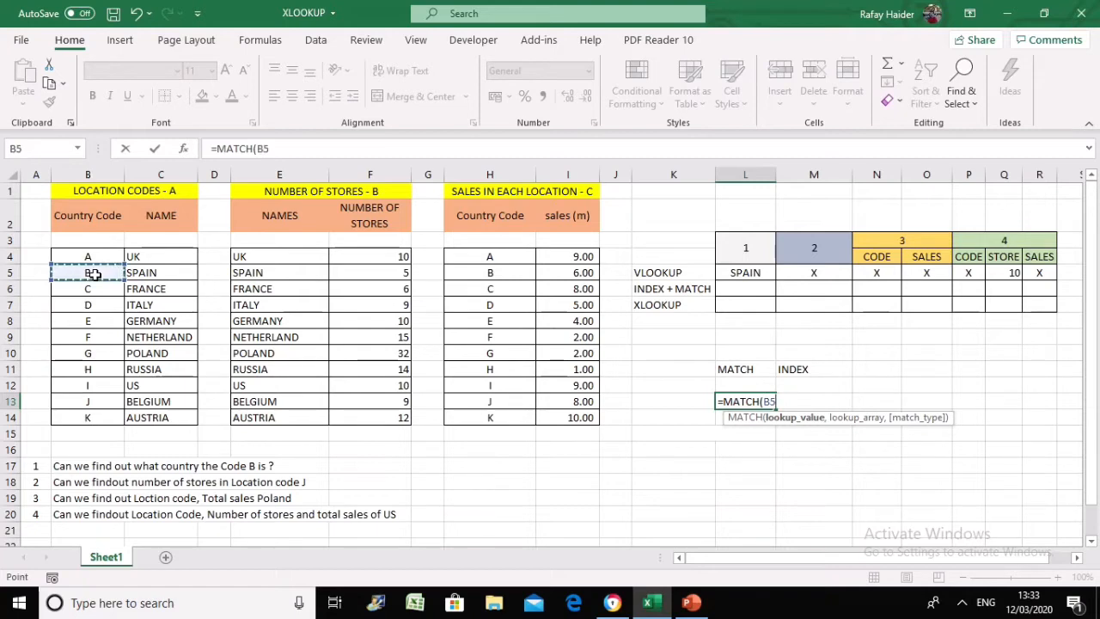
type(",")
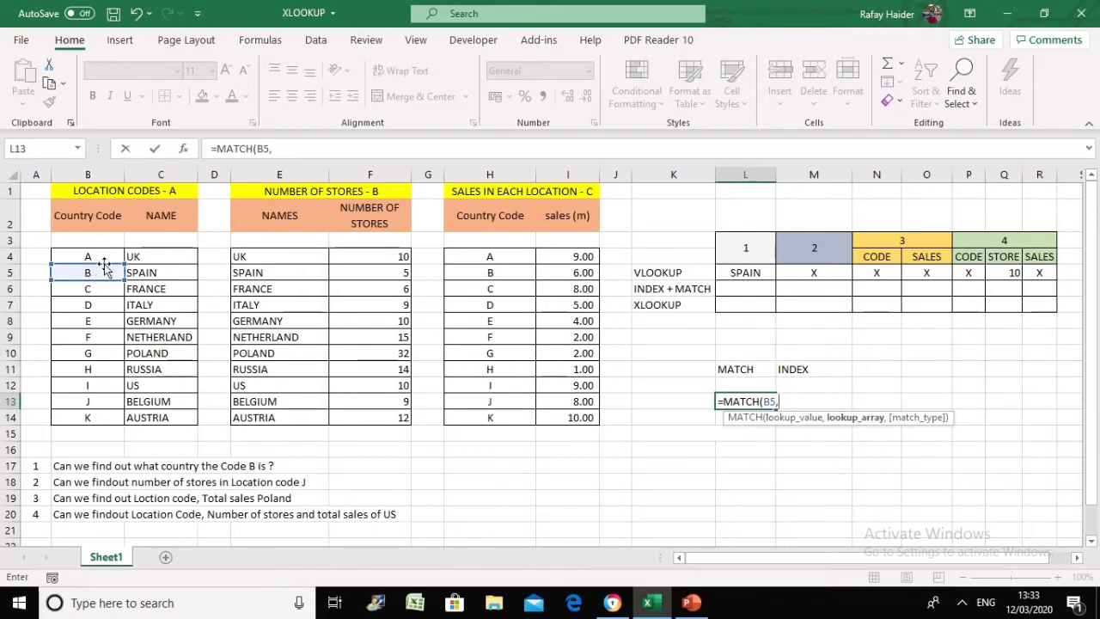
Step: Complete the L13 MATCH formula with lookup array B4:B14 and an exact match (0), and check its result against code B's position
left_click_drag(104, 253, 109, 415)
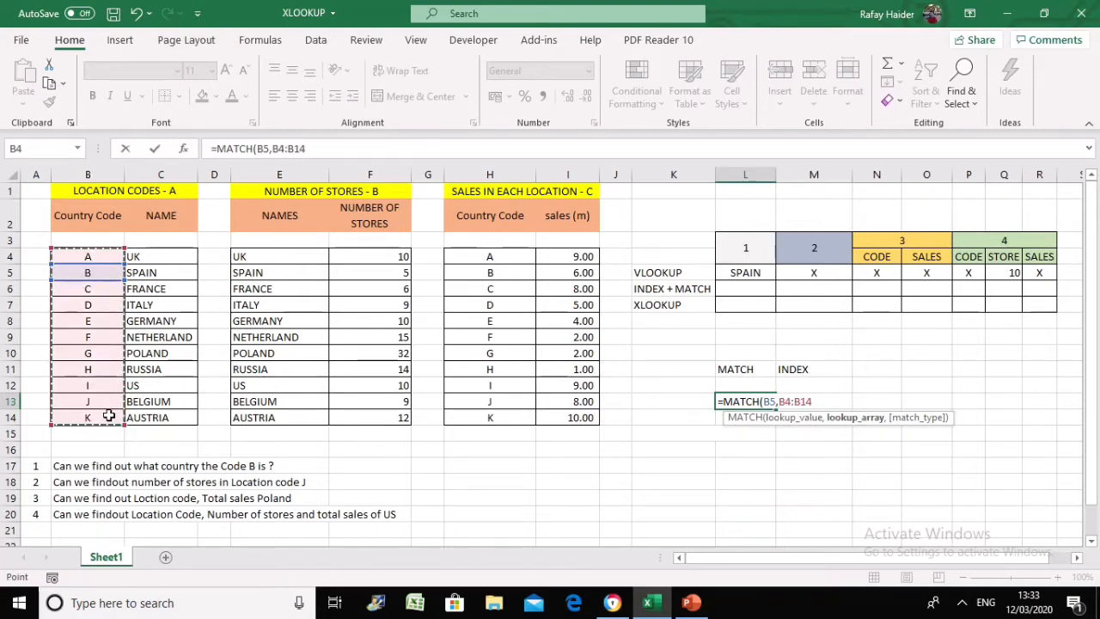
type(")")
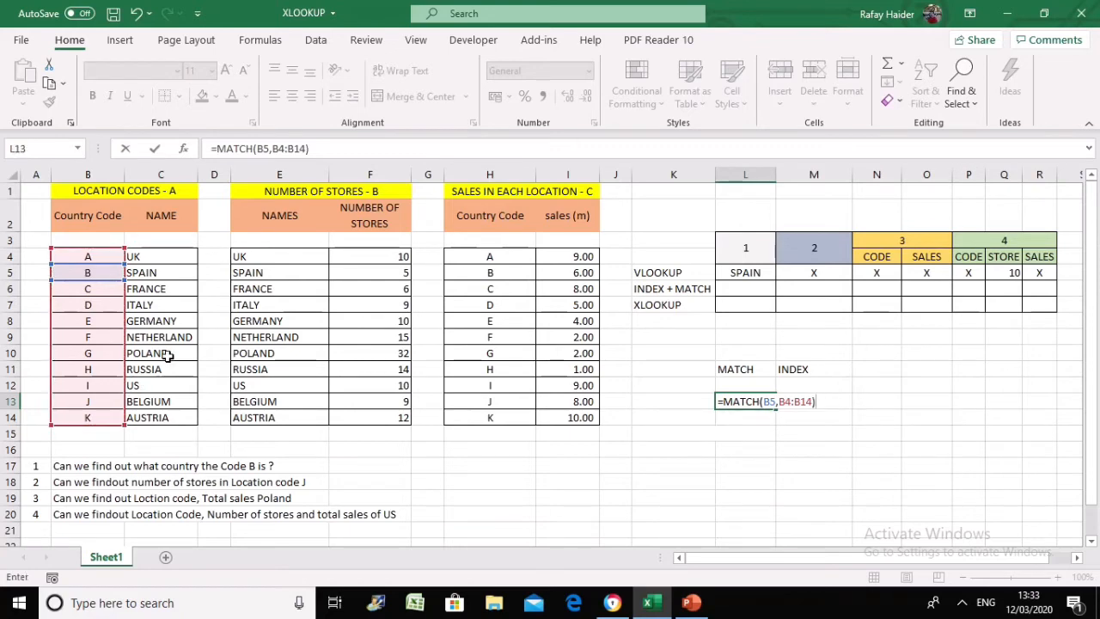
key("BackSpace")
type(",")
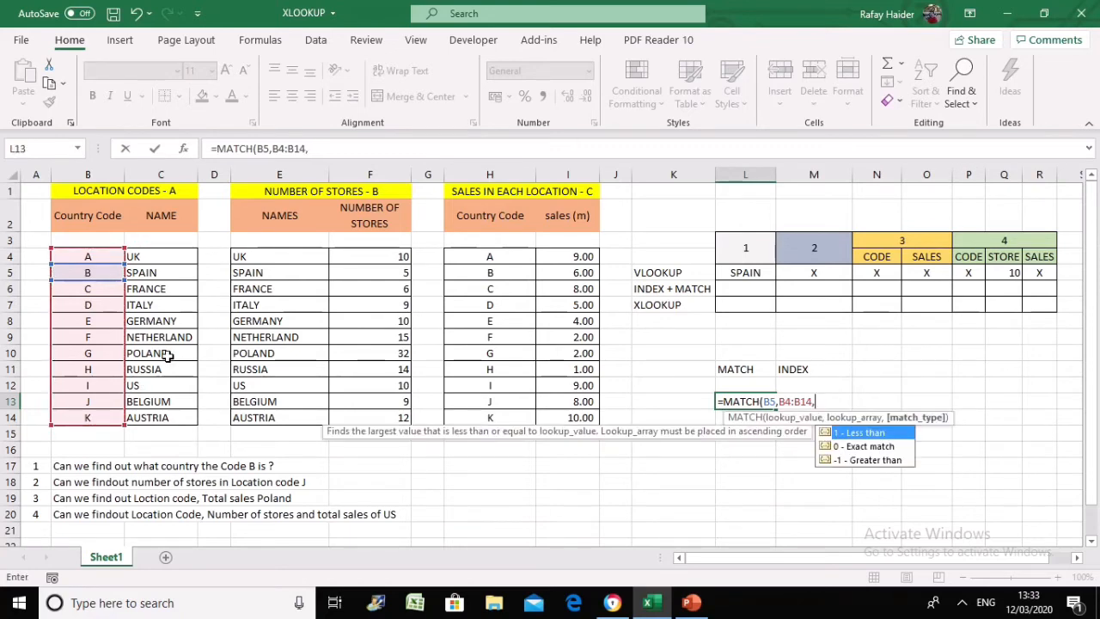
double_click(863, 446)
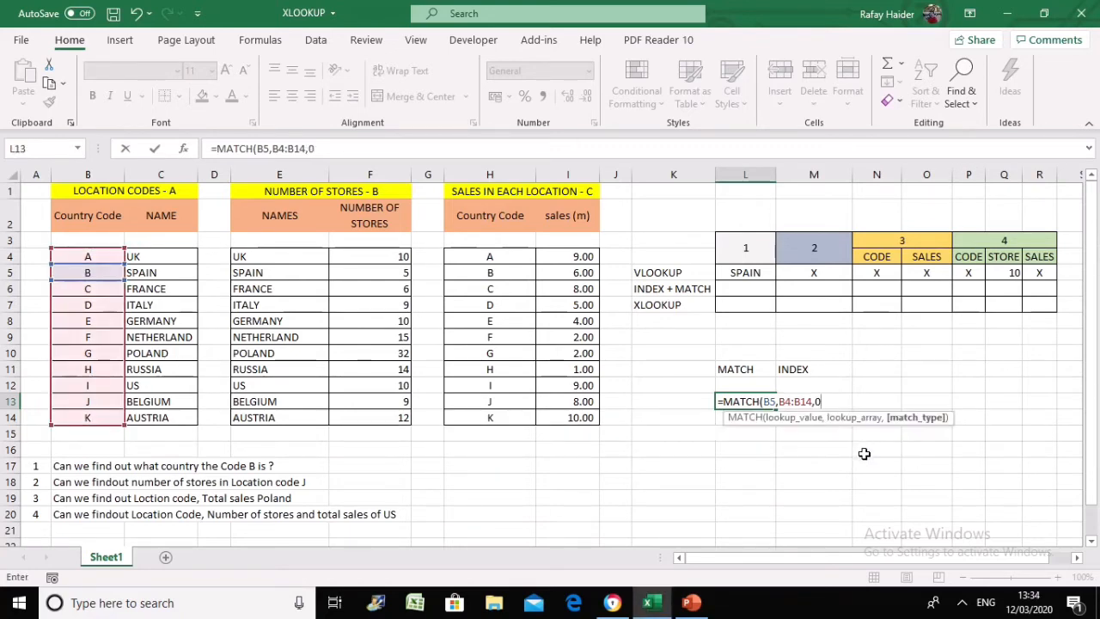
key("Return")
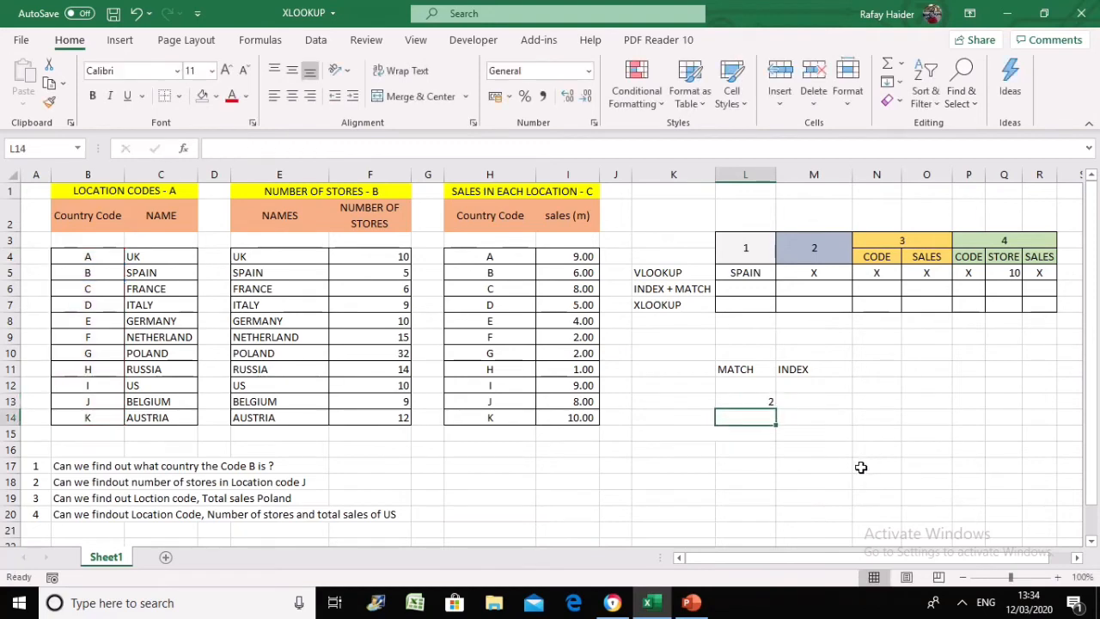
left_click(753, 400)
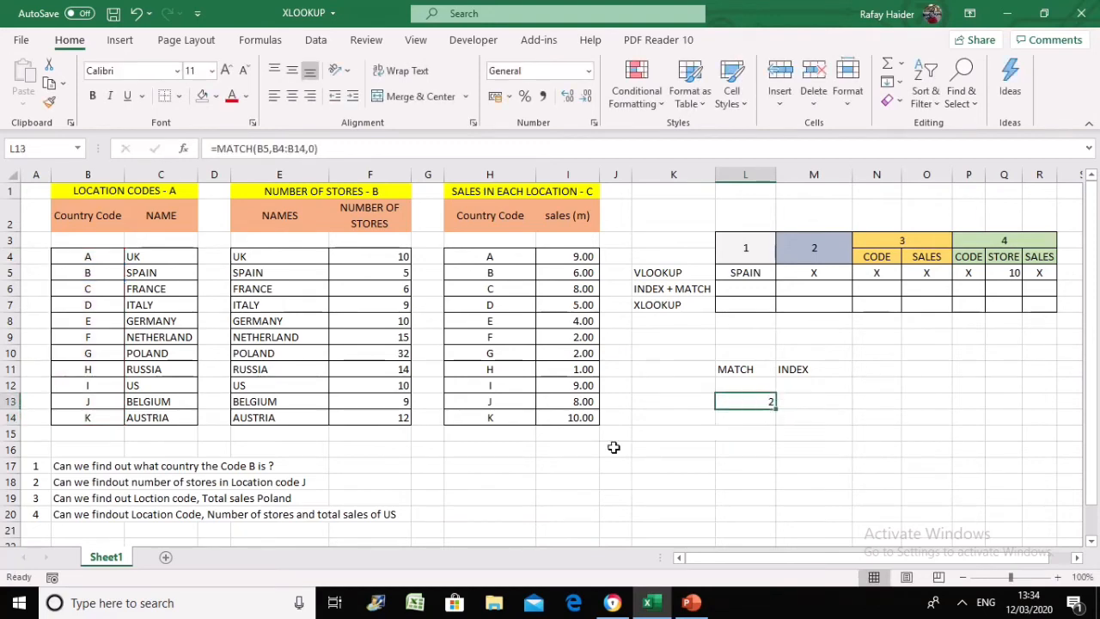
left_click(226, 468)
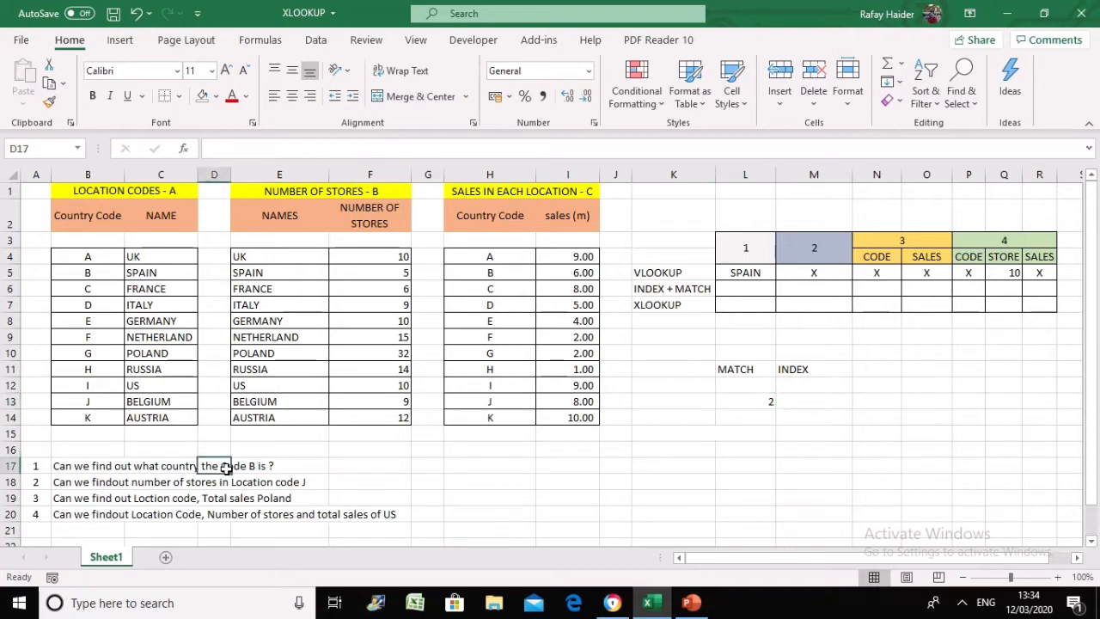
left_click(105, 273)
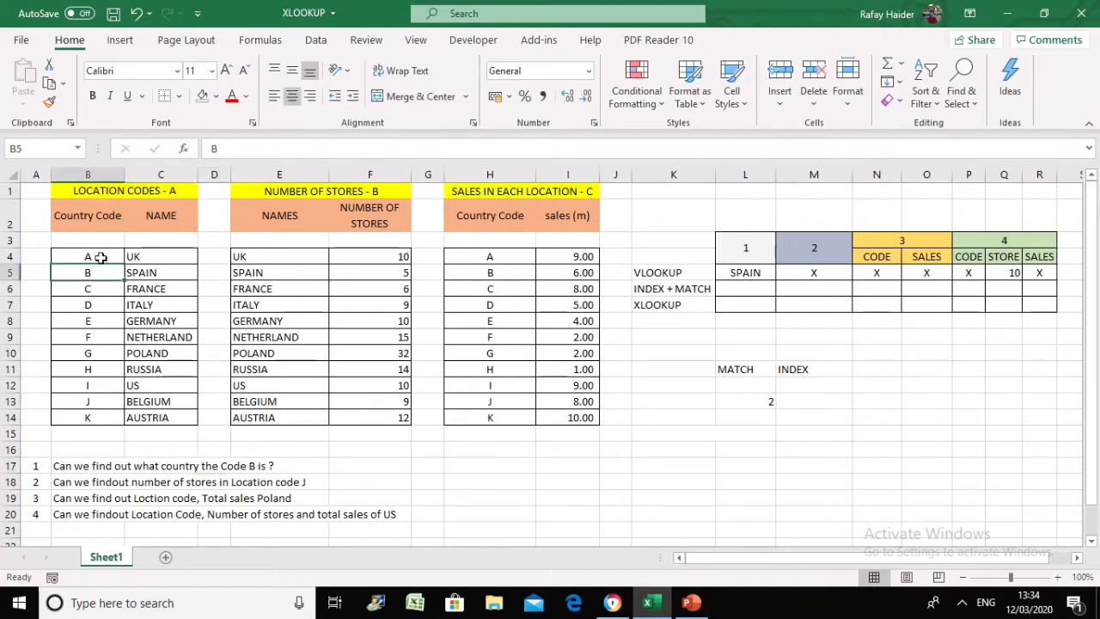
left_click(102, 257)
left_click(98, 273)
Step: Enter an INDEX formula in M13 using the country names C4:C14 as the array and L13 as the row number
left_click(794, 404)
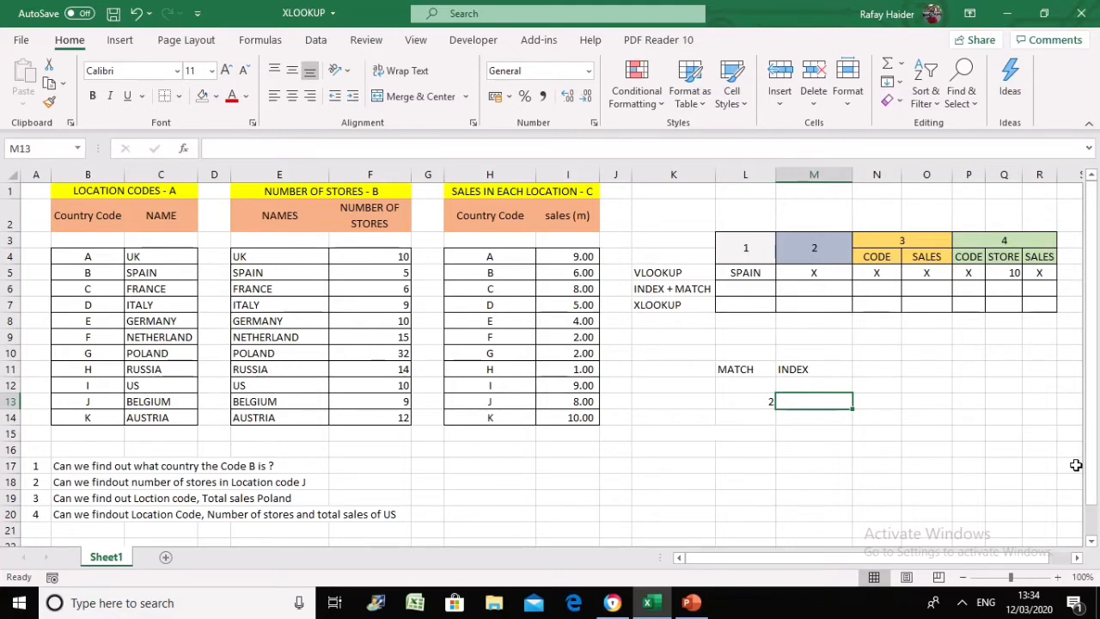
type("=INDEX")
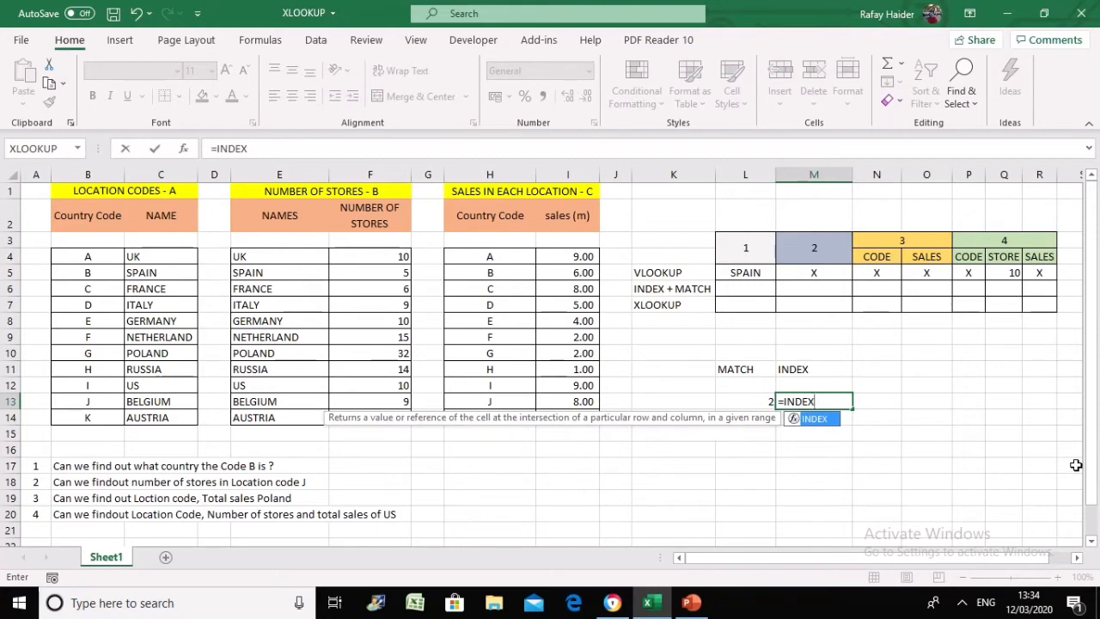
type("(")
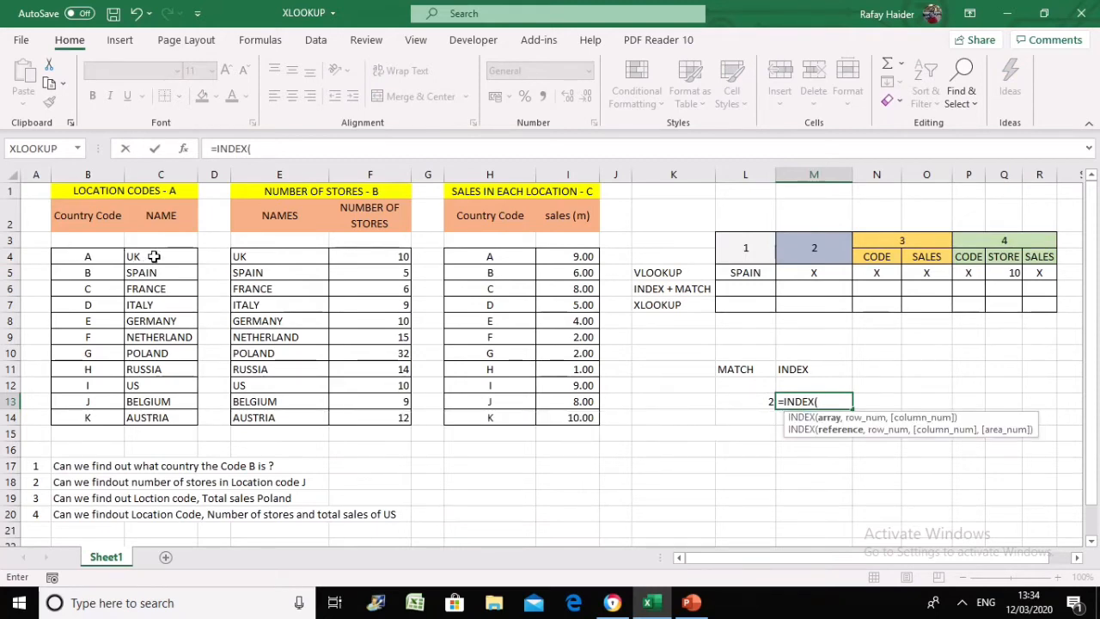
left_click_drag(153, 256, 159, 417)
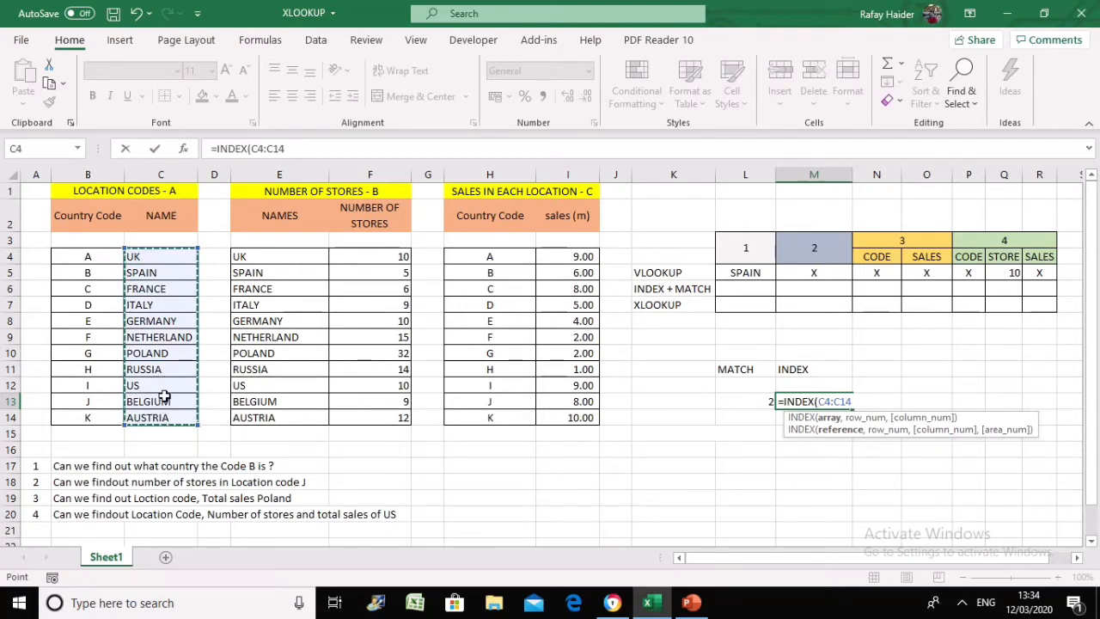
type(",")
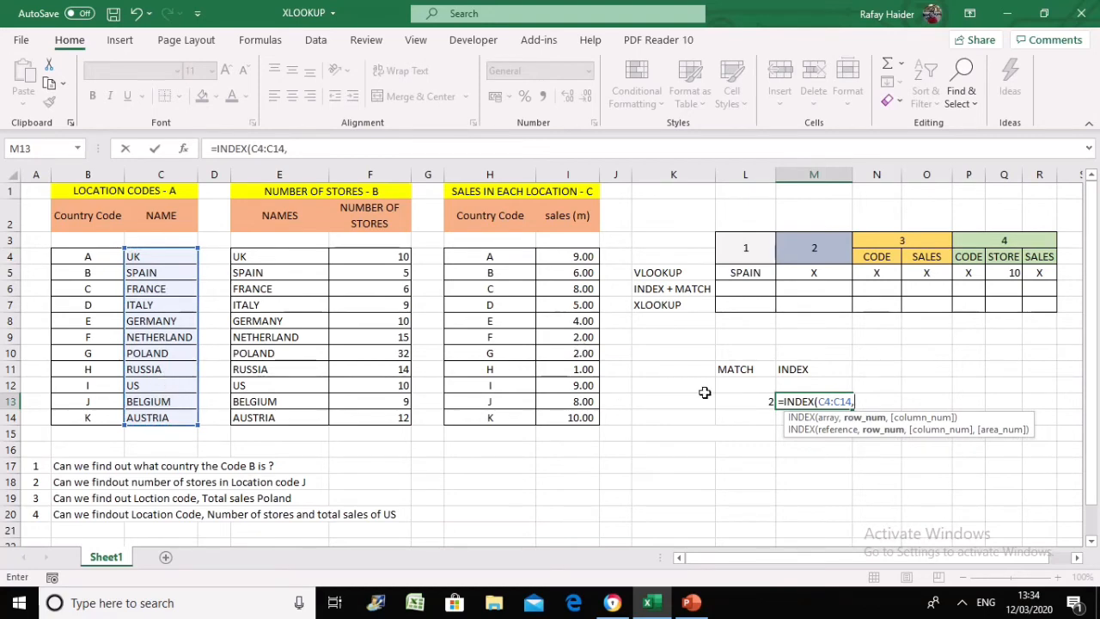
left_click(756, 402)
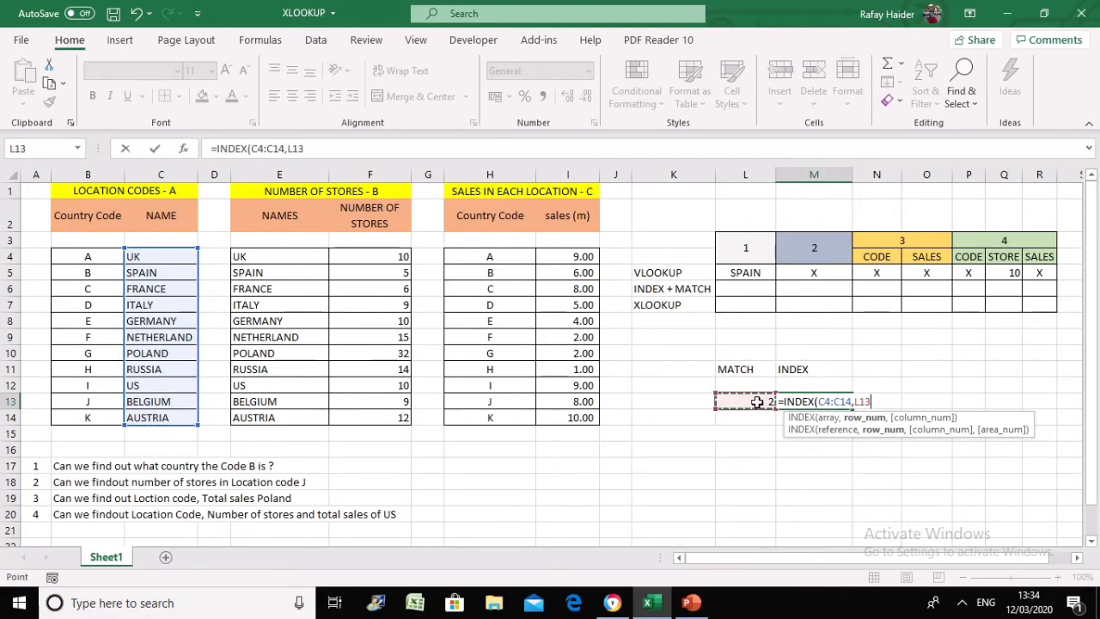
type(")")
key("Return")
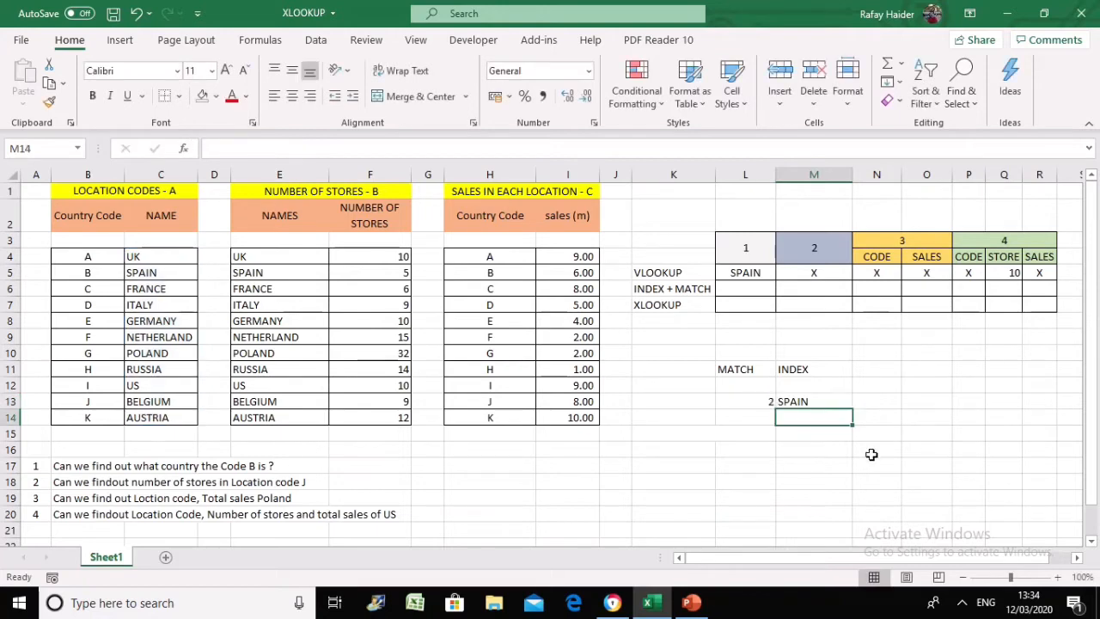
Step: Start an INDEX formula in question 1's INDEX + MATCH cell (L6) with the country names C4:C14 as the array
left_click(757, 406)
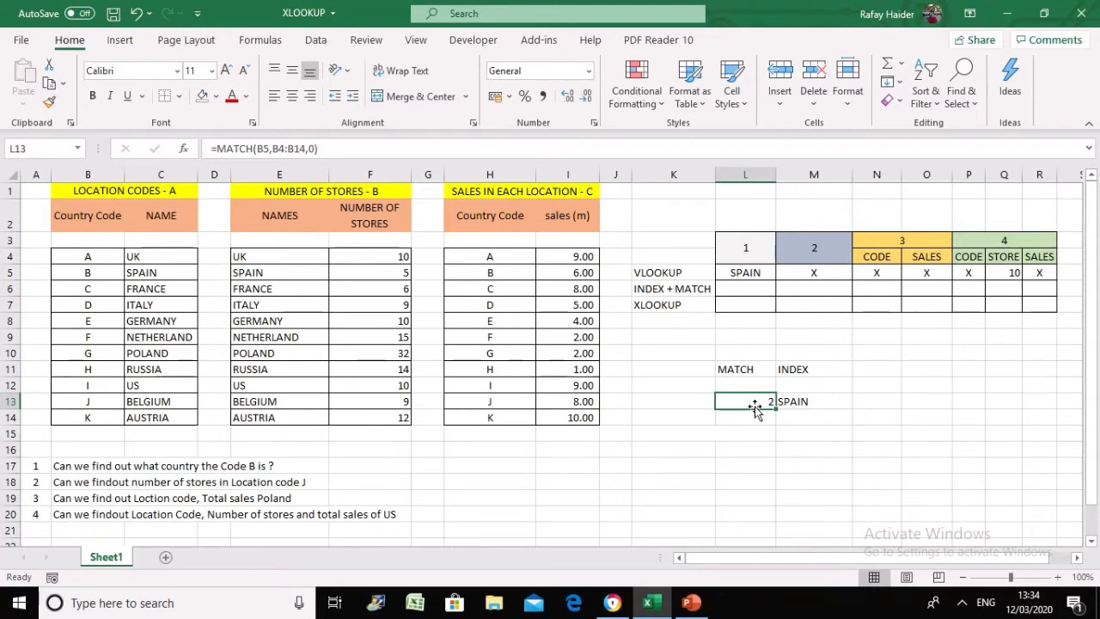
key("Up")
key("Up")
key("Up")
key("Up")
key("Up")
key("Up")
key("Up")
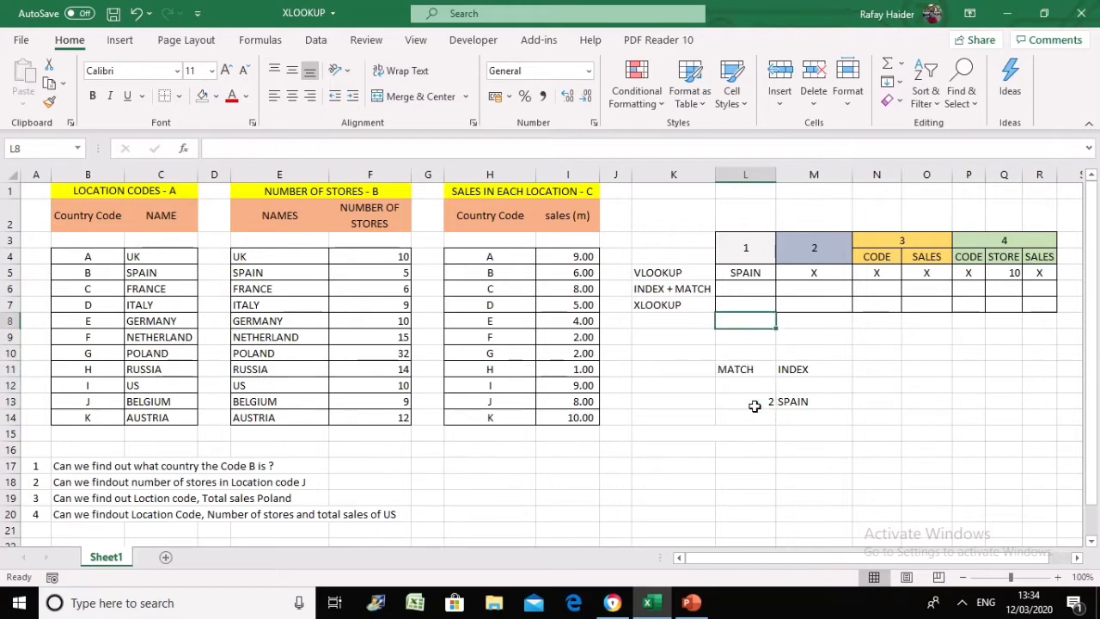
type("=")
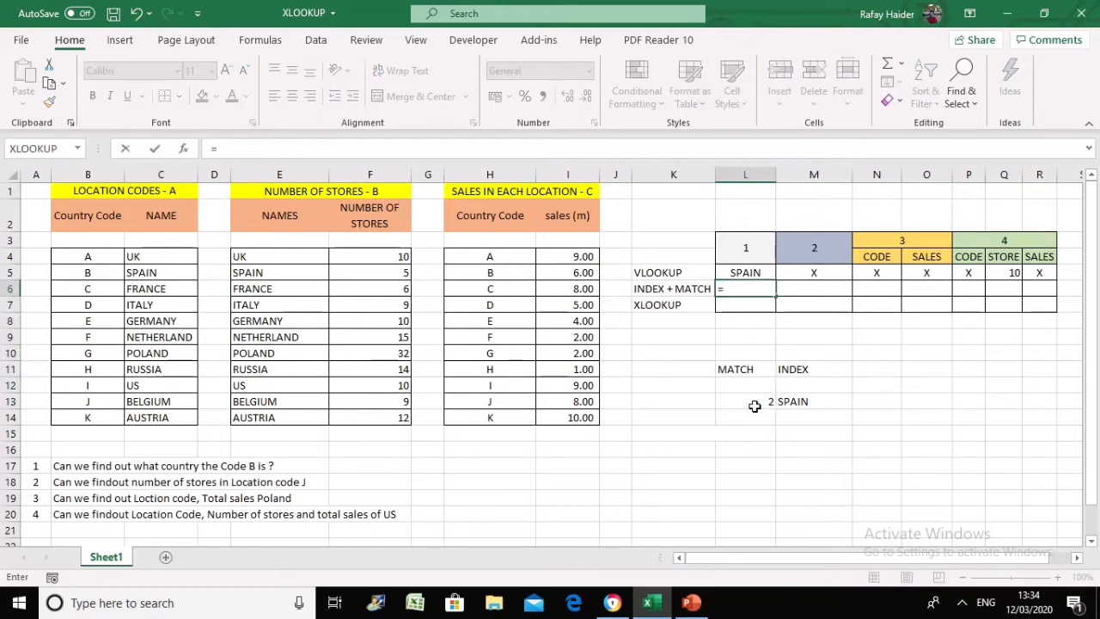
type("INDEX")
key("BackSpace")
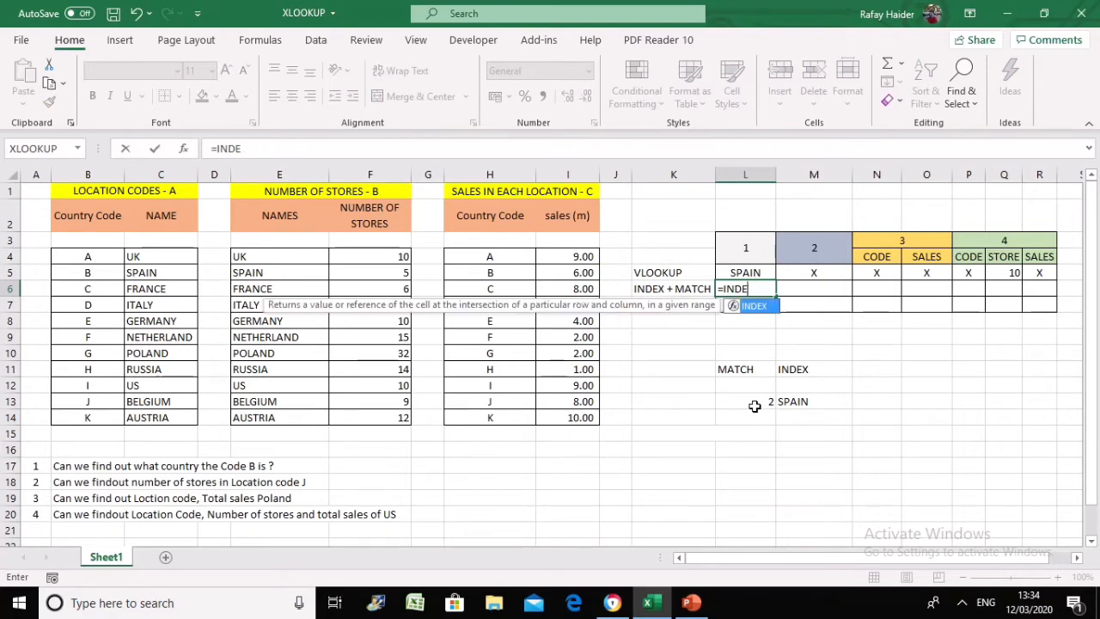
type("X(")
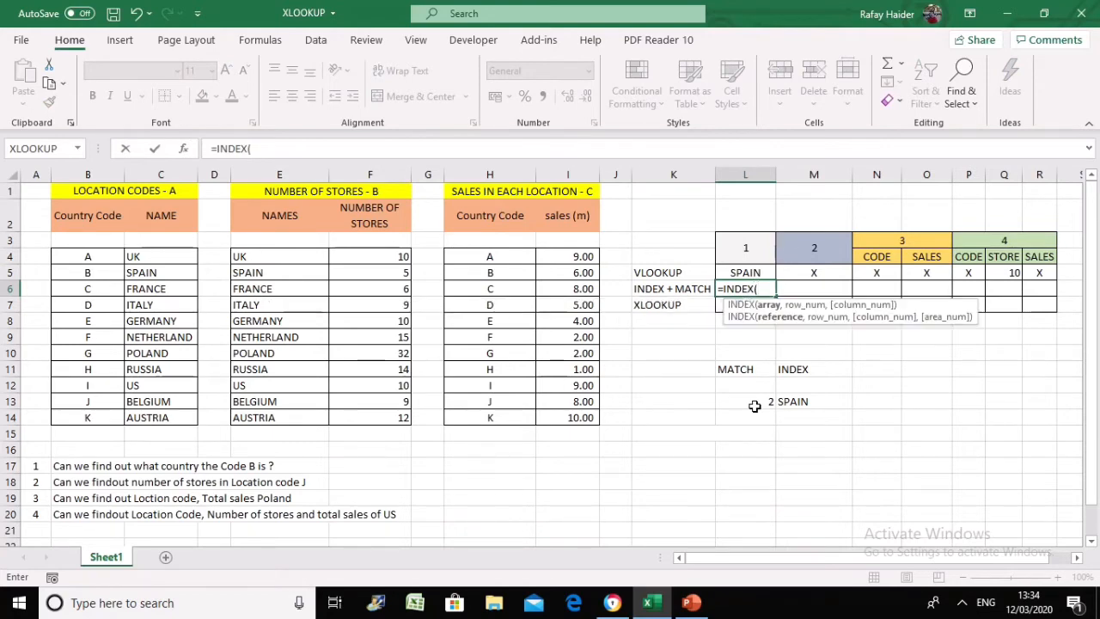
left_click_drag(173, 256, 176, 418)
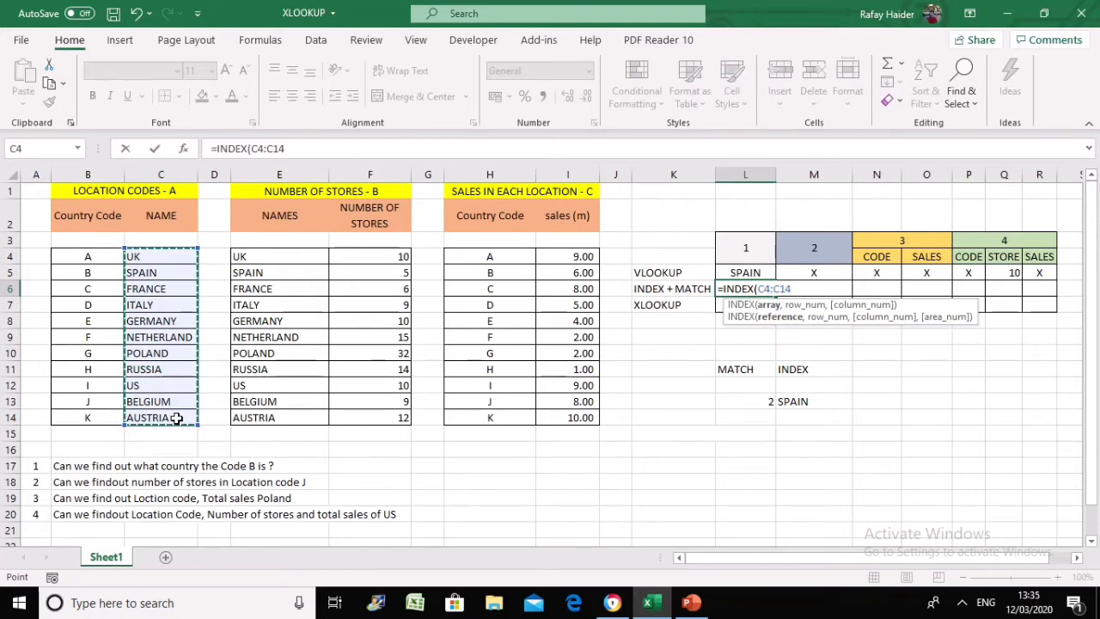
type(",")
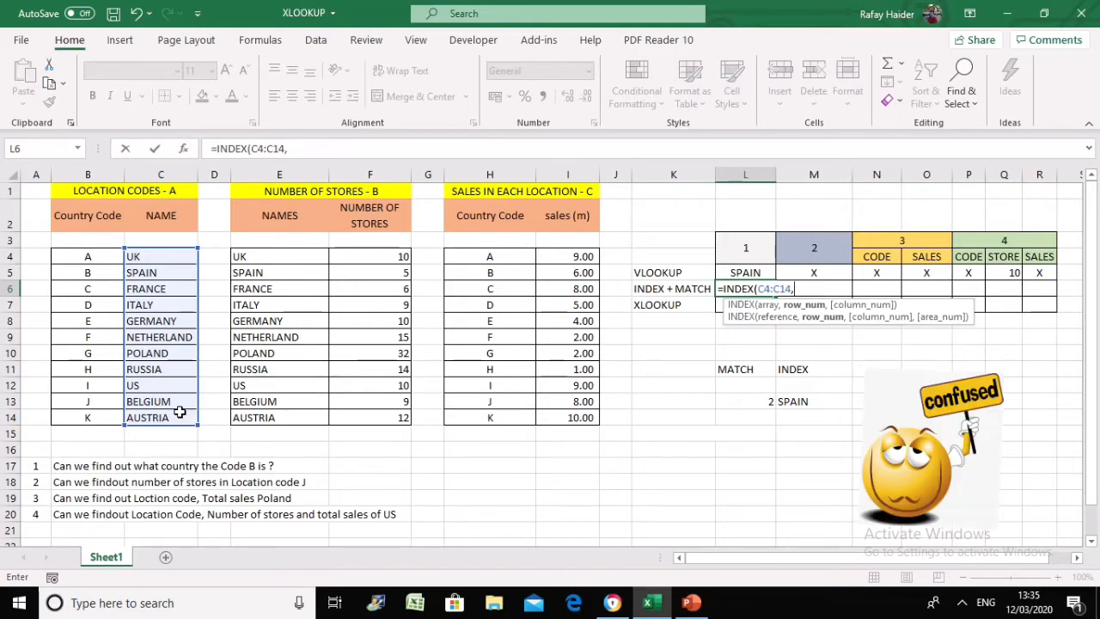
Step: Complete the L6 formula with a MATCH of code B (B5) in B4:B14, exact match (0), as the row number
type("MATCH")
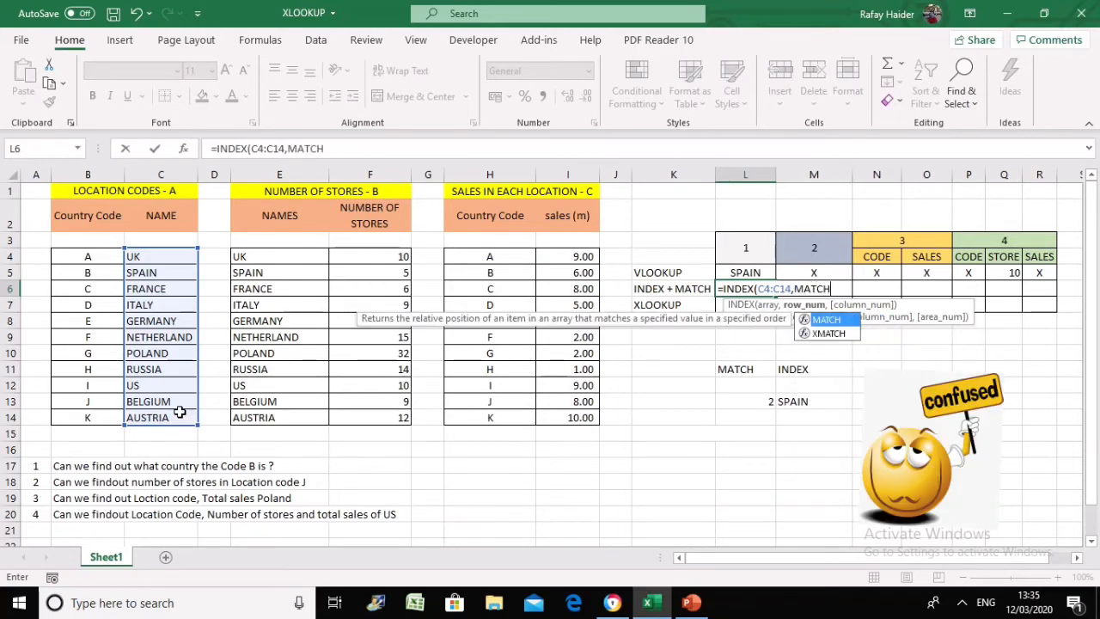
type("(")
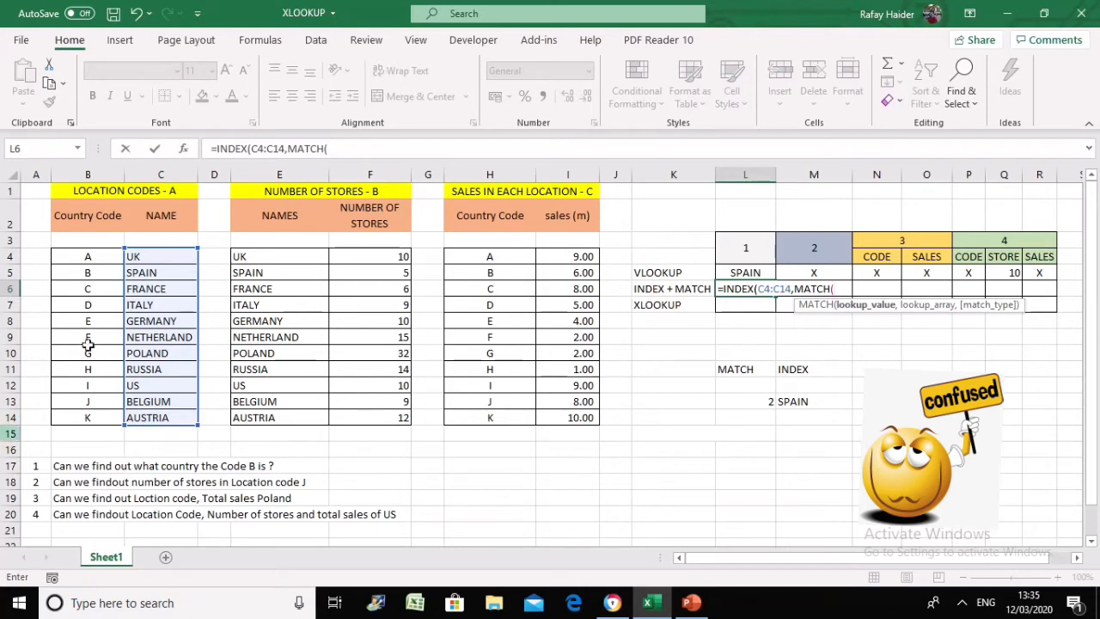
left_click(92, 271)
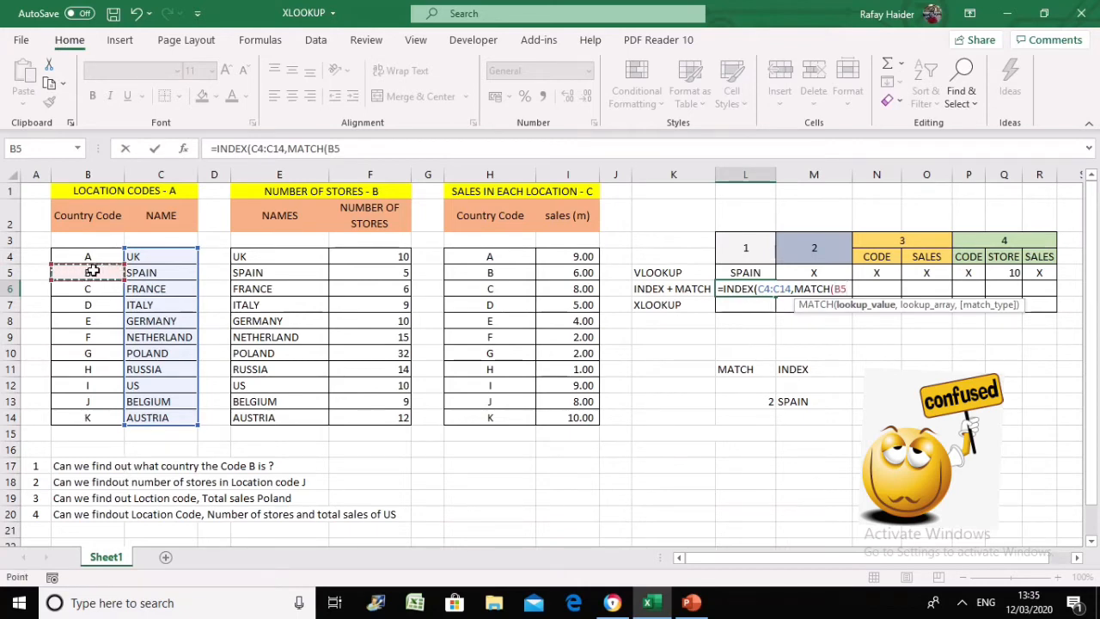
type(",")
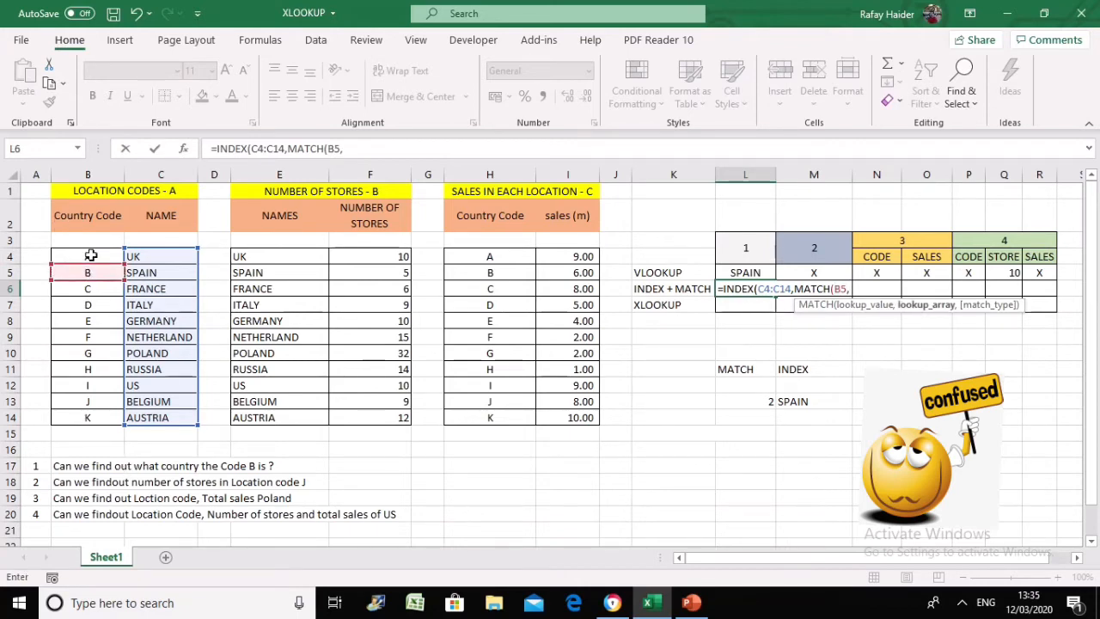
left_click_drag(89, 256, 90, 420)
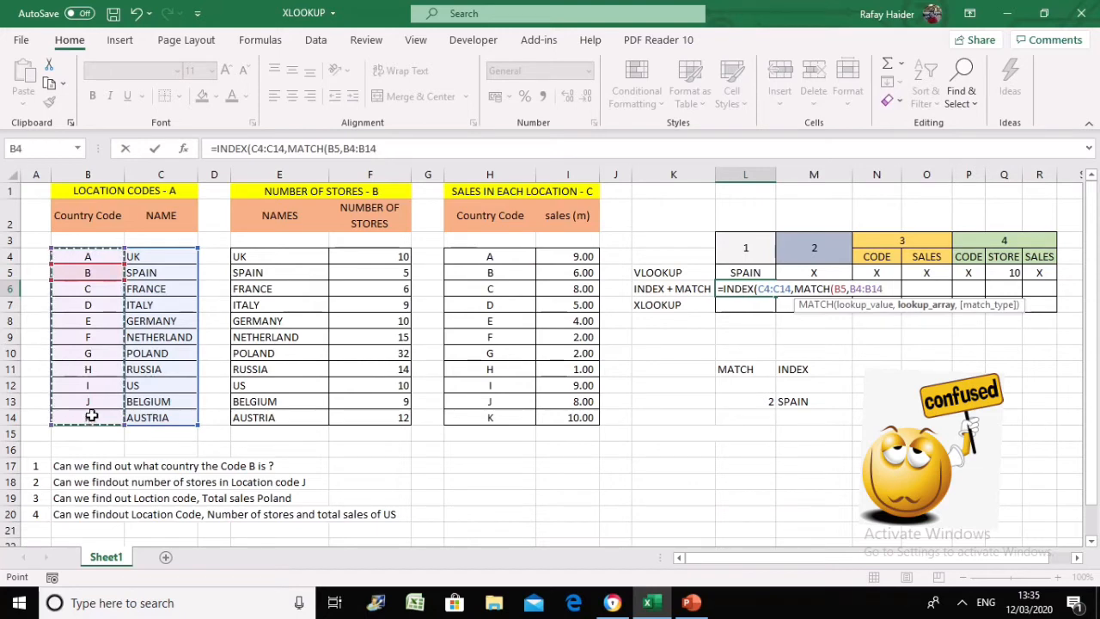
type(",")
double_click(918, 332)
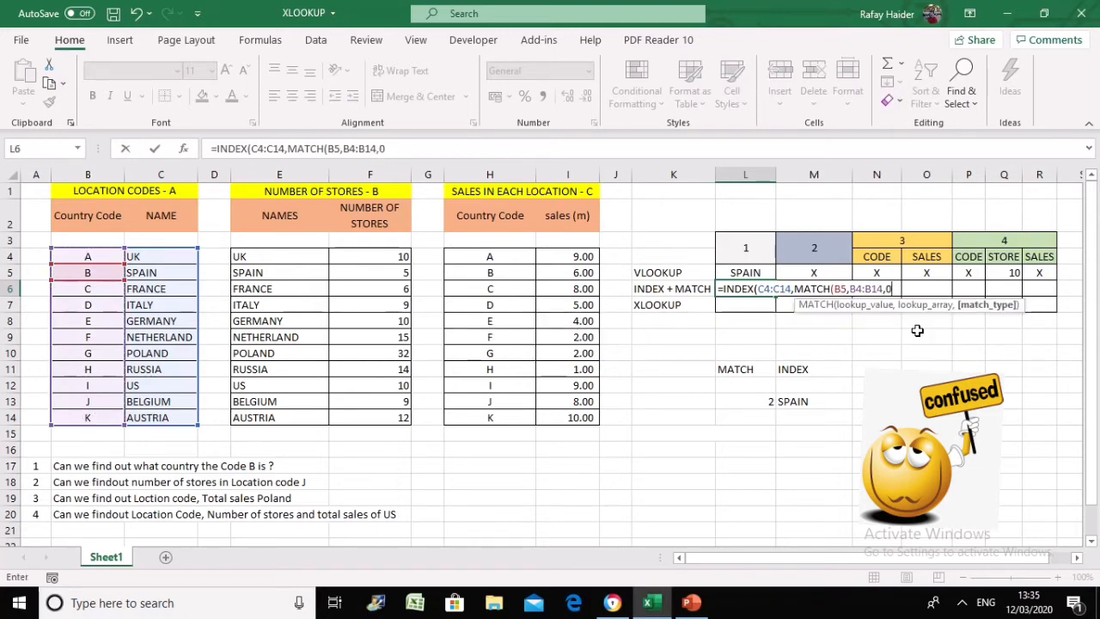
type(")")
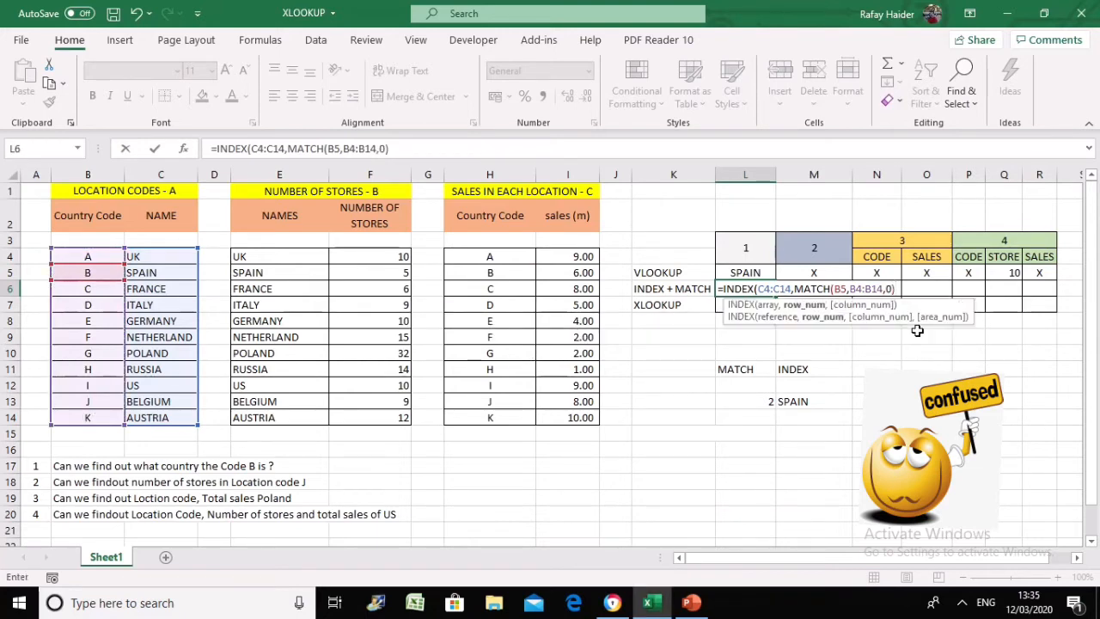
key("Return")
left_click(536, 355)
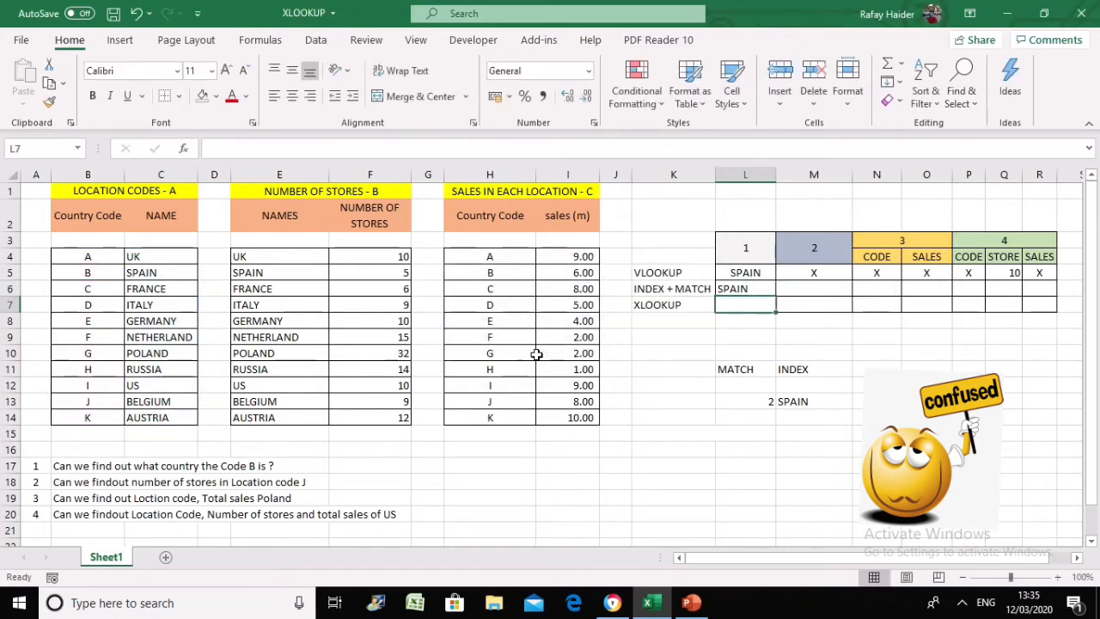
Step: Center the INDEX + MATCH result for question 1 in L6
left_click(750, 287)
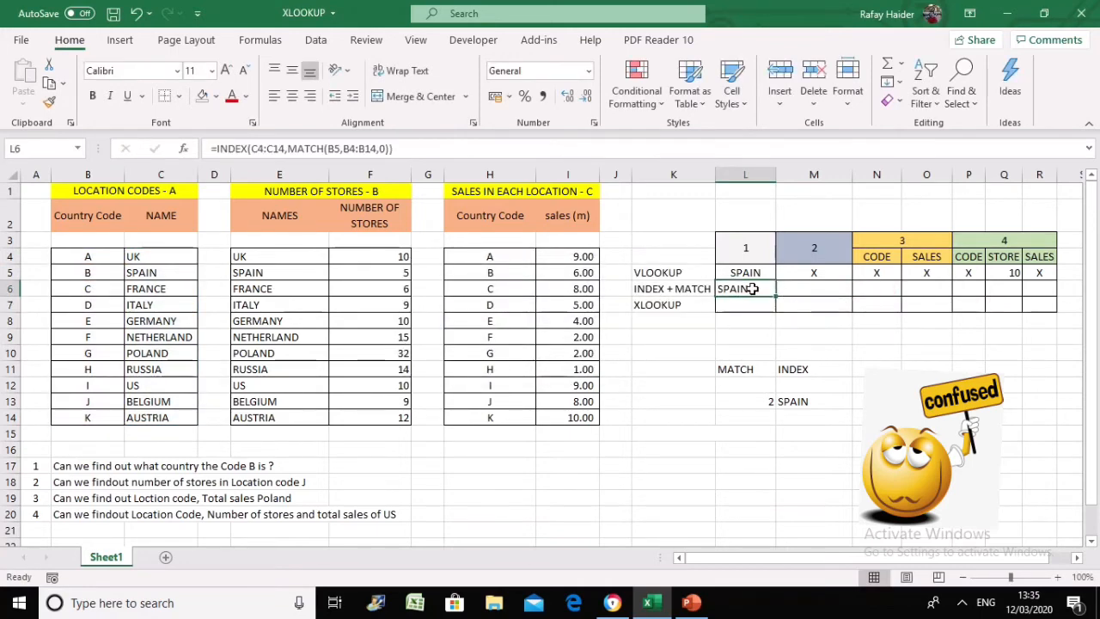
left_click(293, 96)
left_click(855, 387)
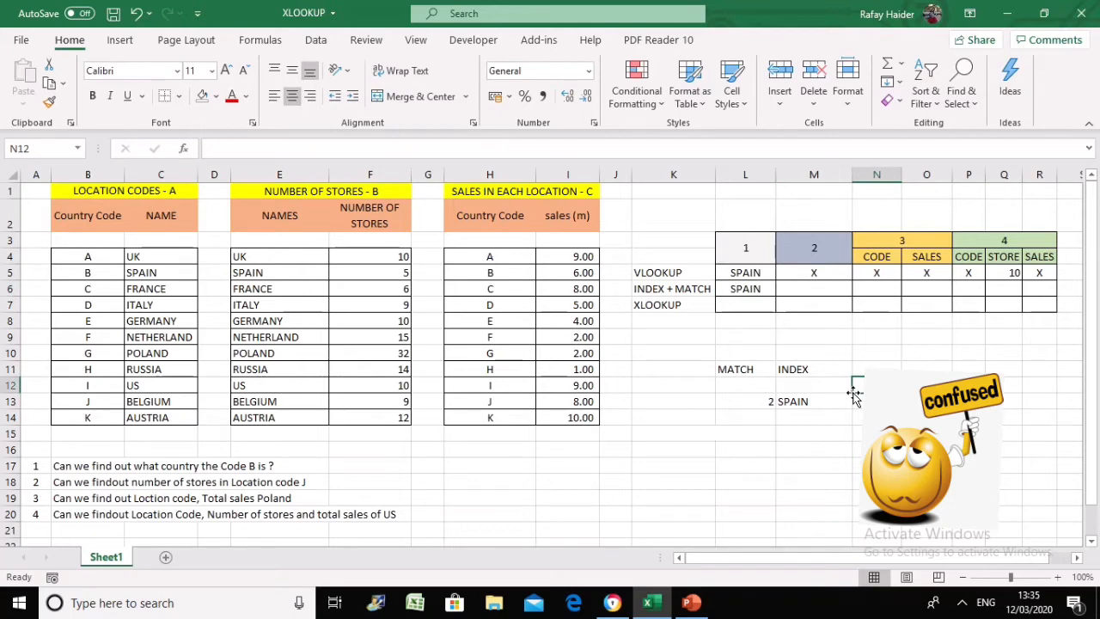
key("Left")
key("Left")
key("Up")
key("Up")
key("Up")
key("Up")
key("Up")
key("Up")
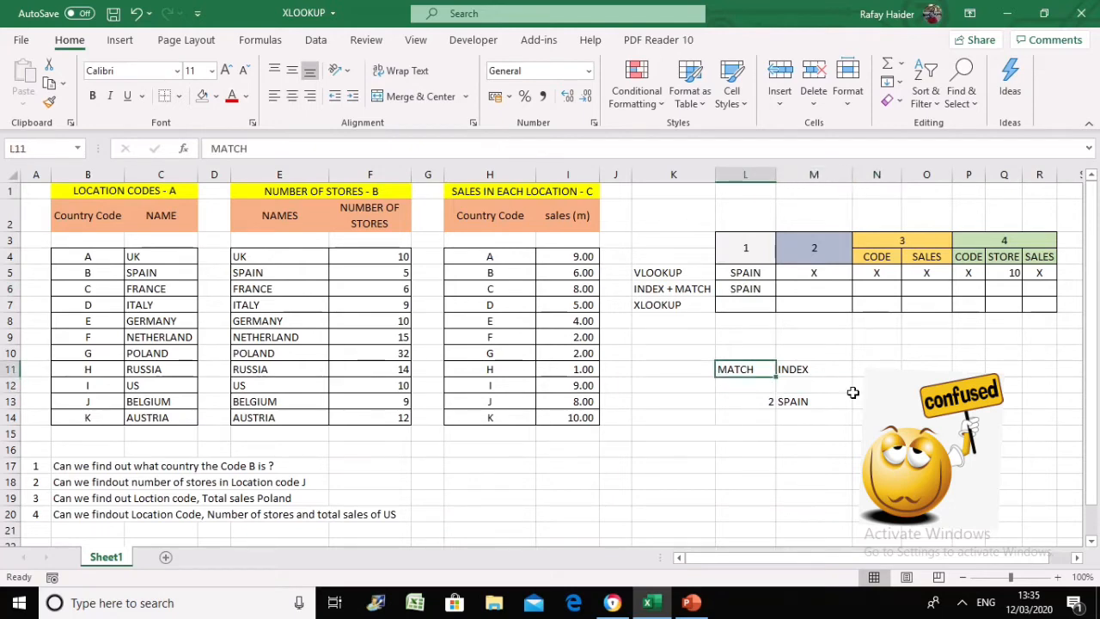
key("Up")
key("Down")
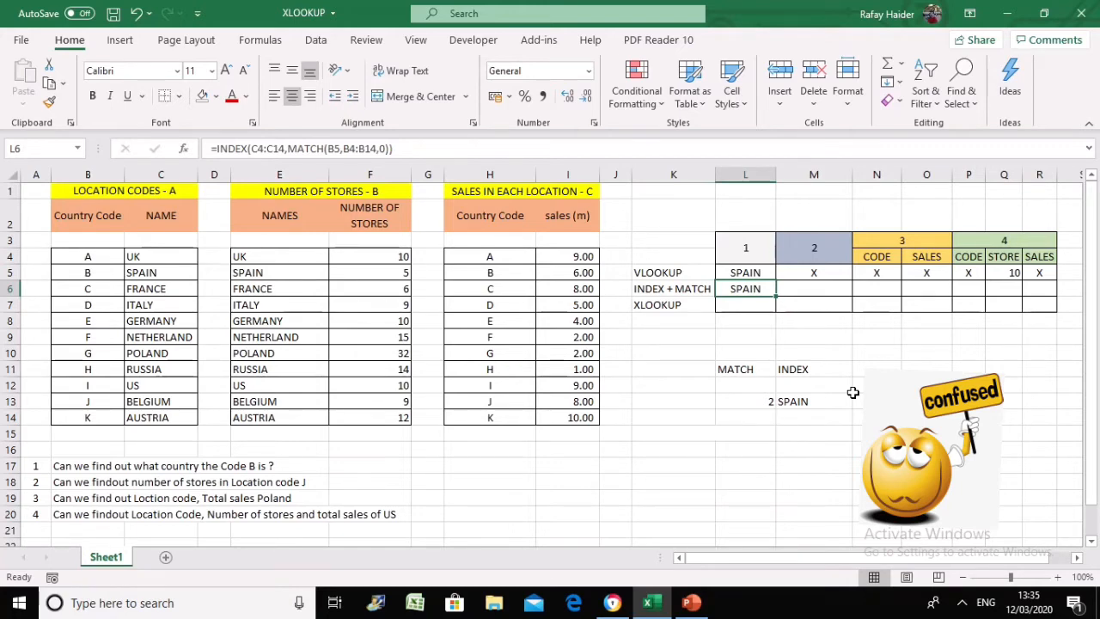
key("Right")
key("Down")
key("Down")
key("Down")
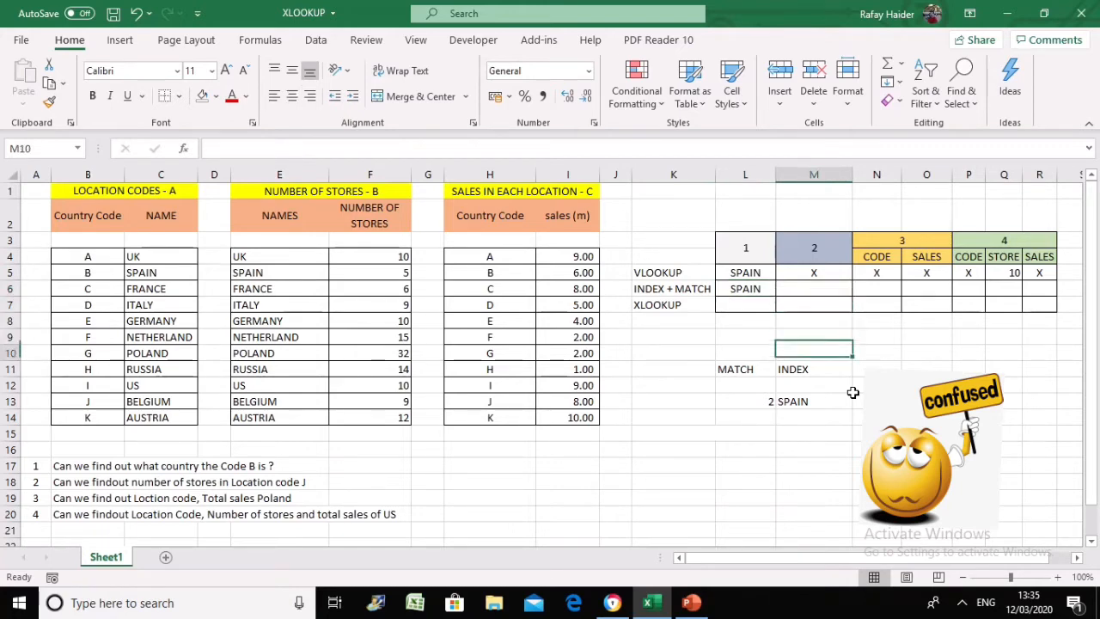
key("Down")
Step: Start an INDEX formula in question 2's INDEX + MATCH cell (M6) with the store numbers F4:F14 as the array
key("Up")
key("Up")
key("Up")
key("Up")
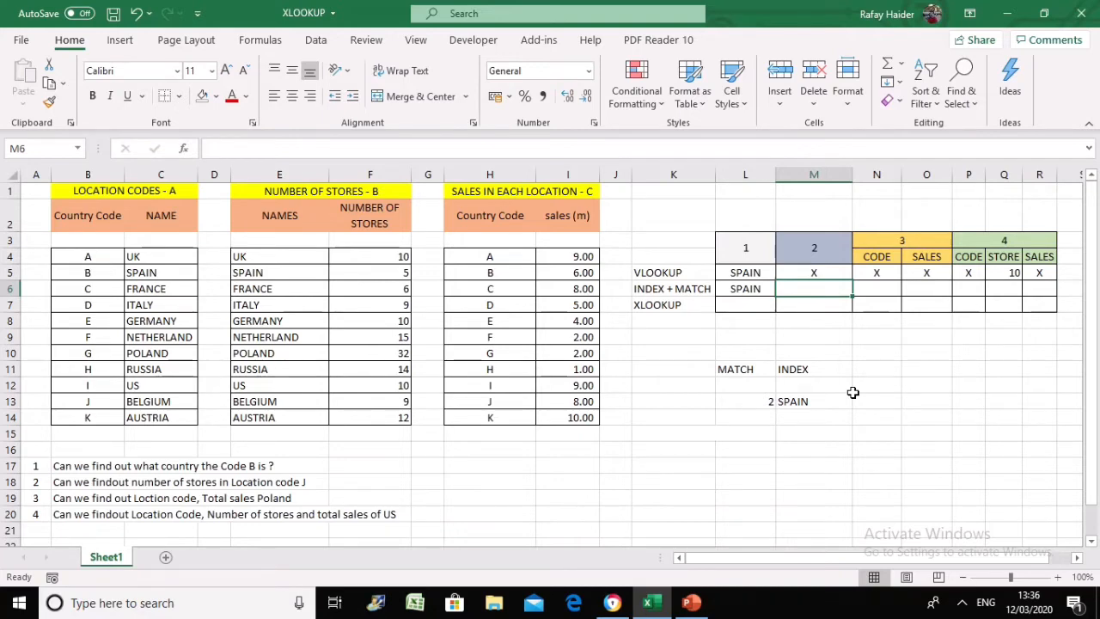
type("=")
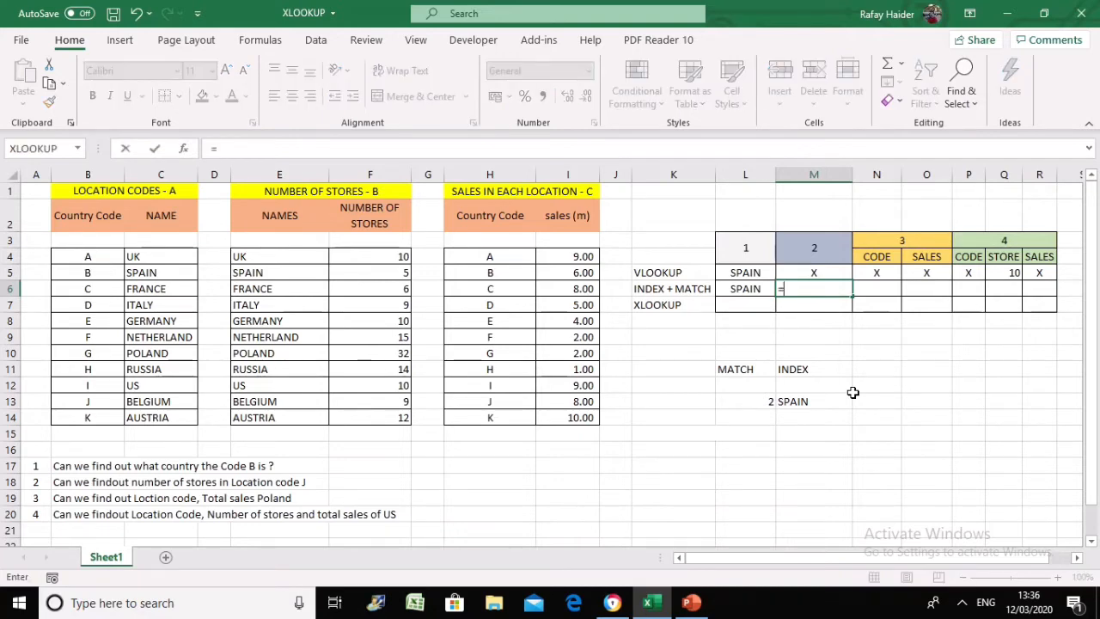
type("INDEX(")
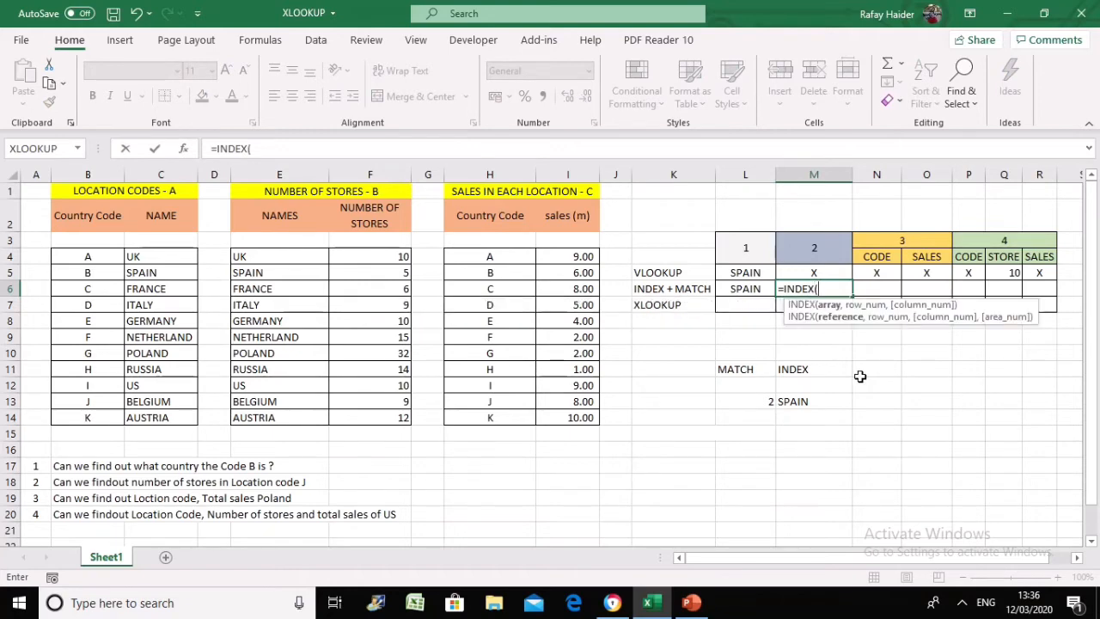
left_click(376, 255)
left_click_drag(375, 255, 373, 419)
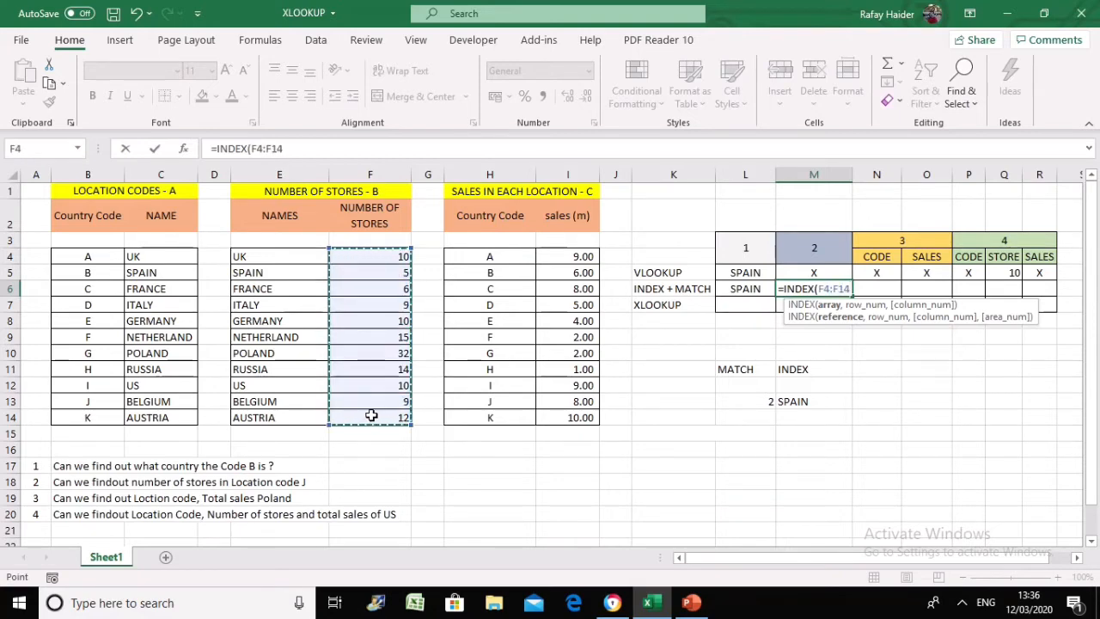
type(",")
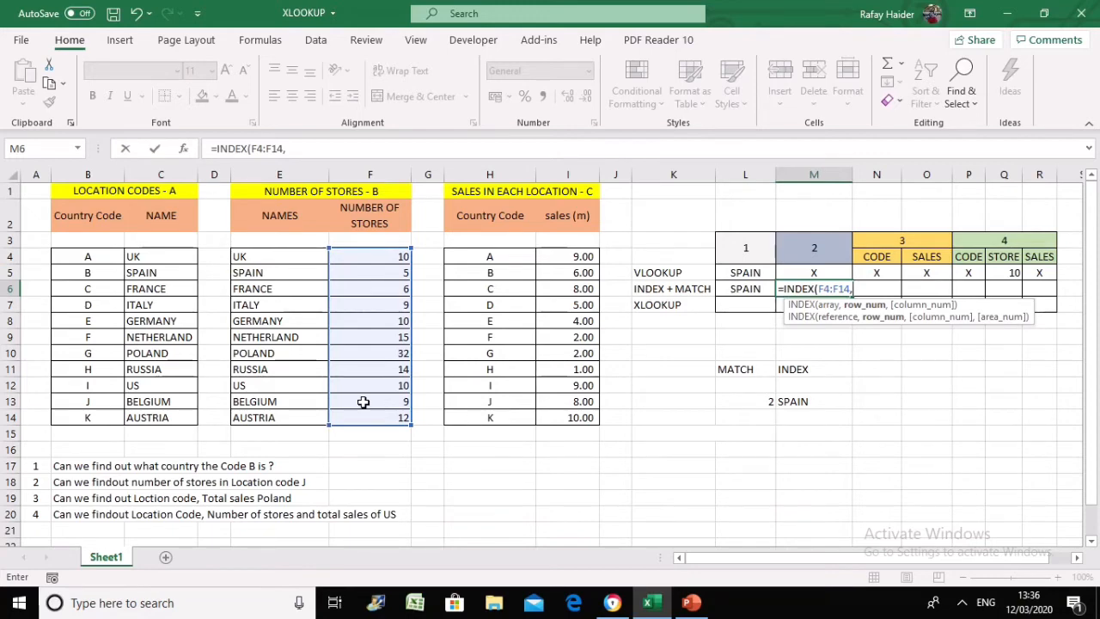
Step: Complete the M6 formula with a MATCH of code J (B13) in B4:B14, exact match (0), as the row number
type("M")
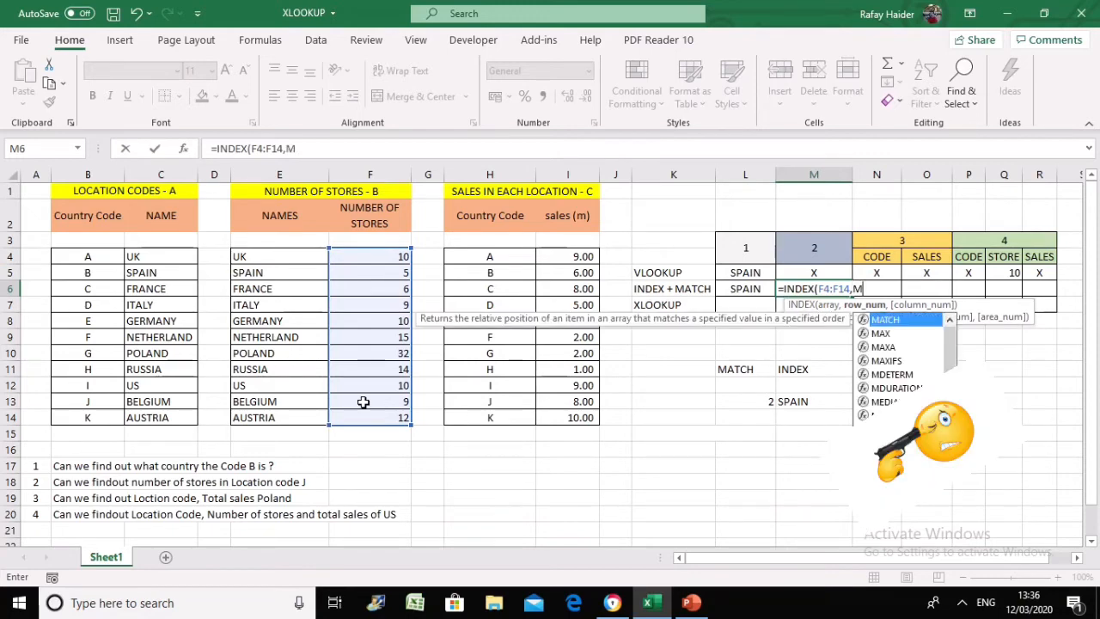
type("ATCH(")
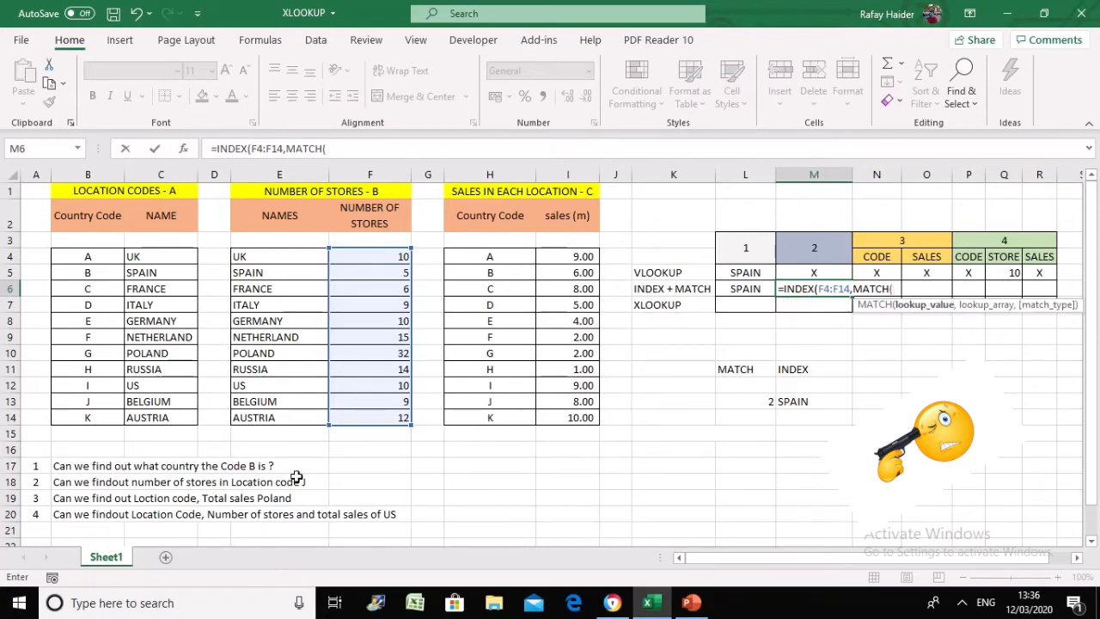
left_click(102, 401)
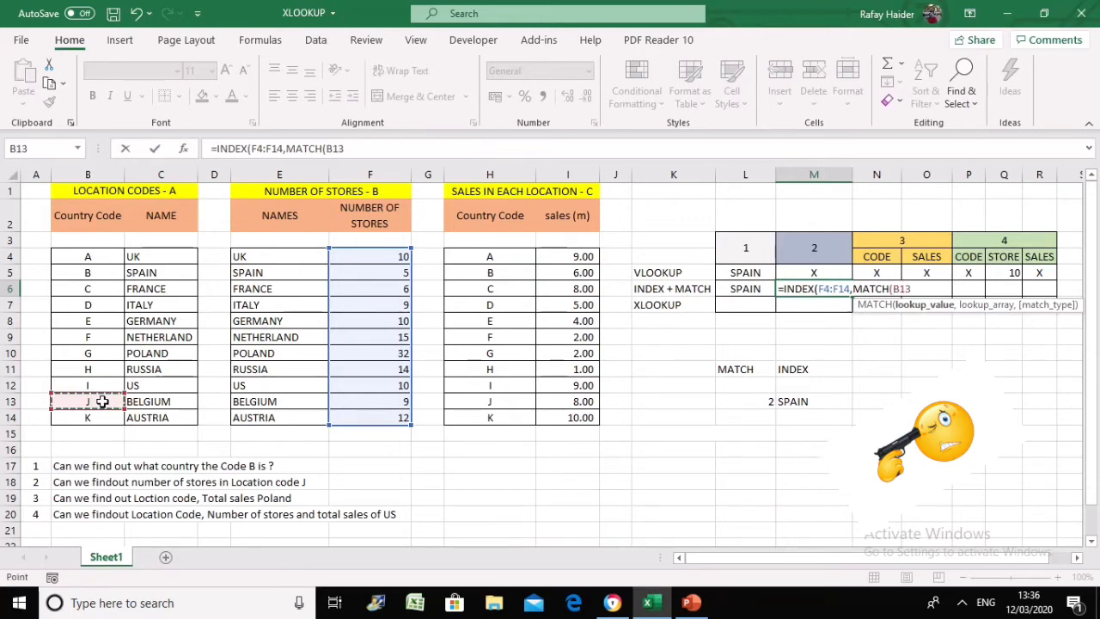
type(",")
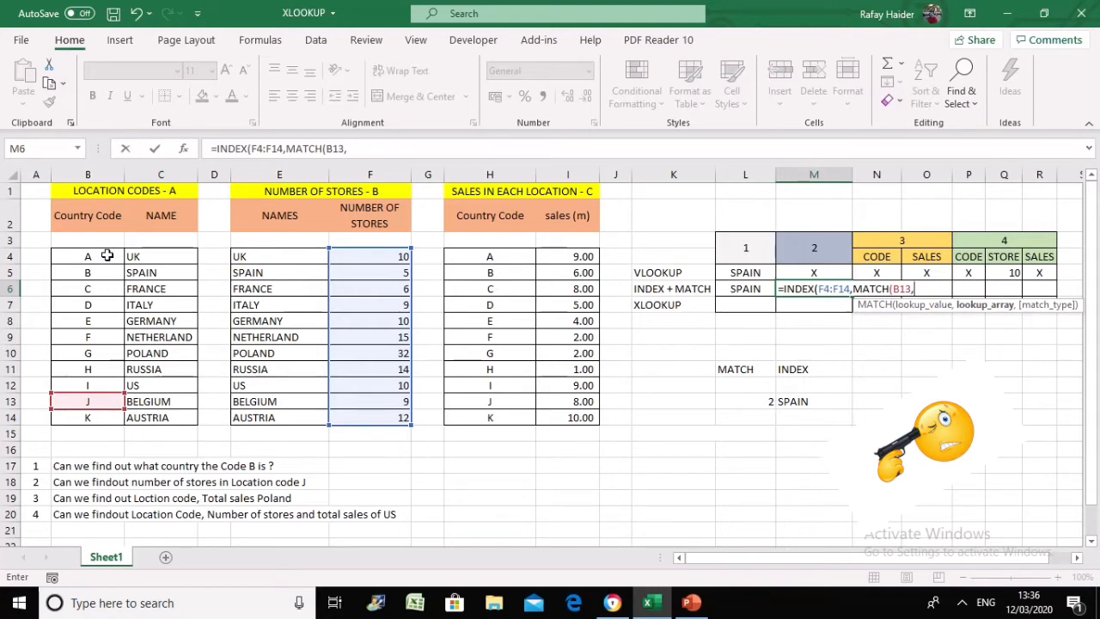
left_click_drag(104, 255, 91, 418)
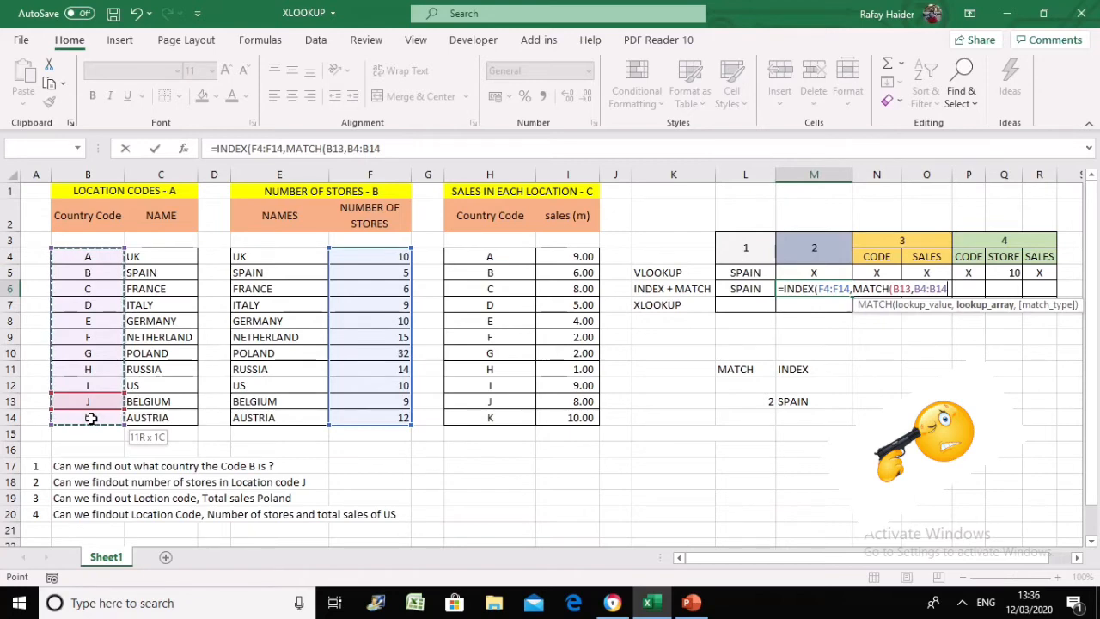
type(",")
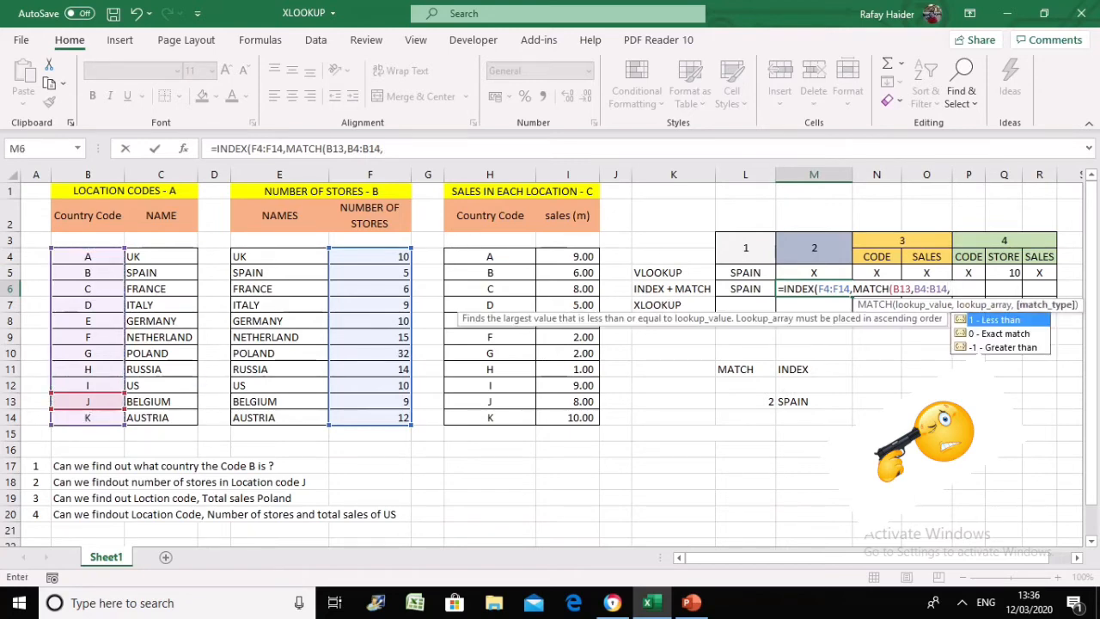
double_click(1010, 335)
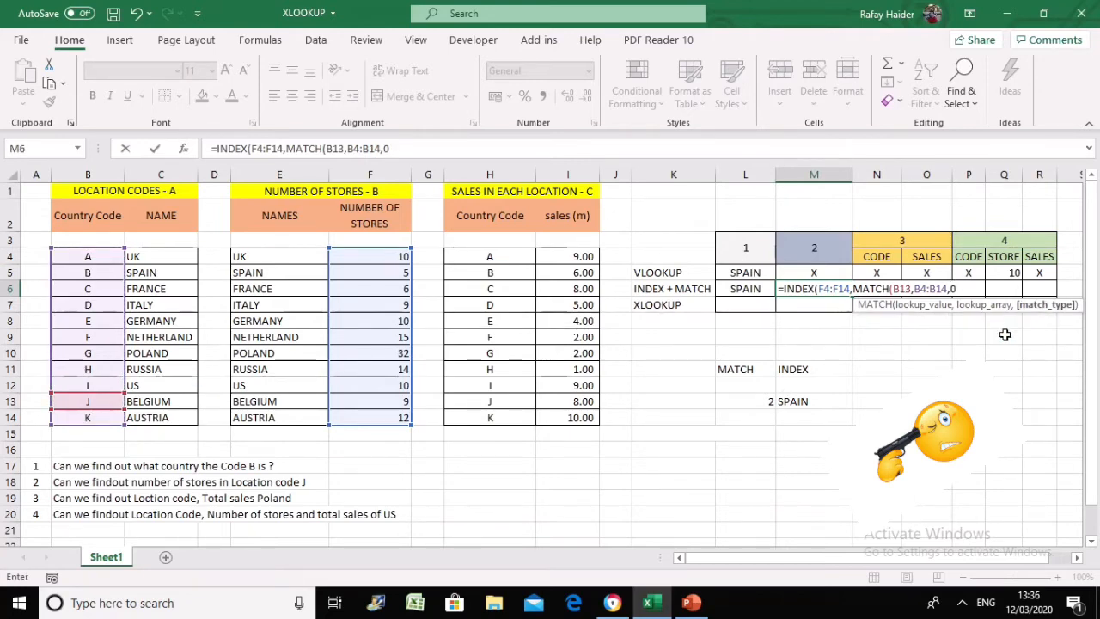
type("))")
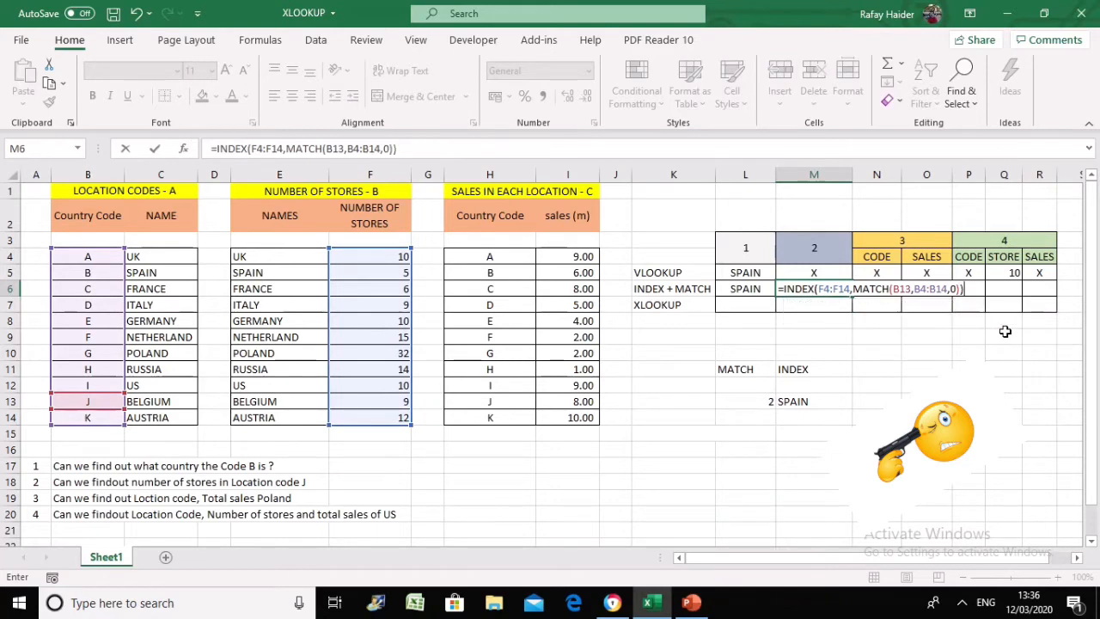
key("Return")
Step: Center the INDEX + MATCH result for question 2 in M6
left_click(805, 289)
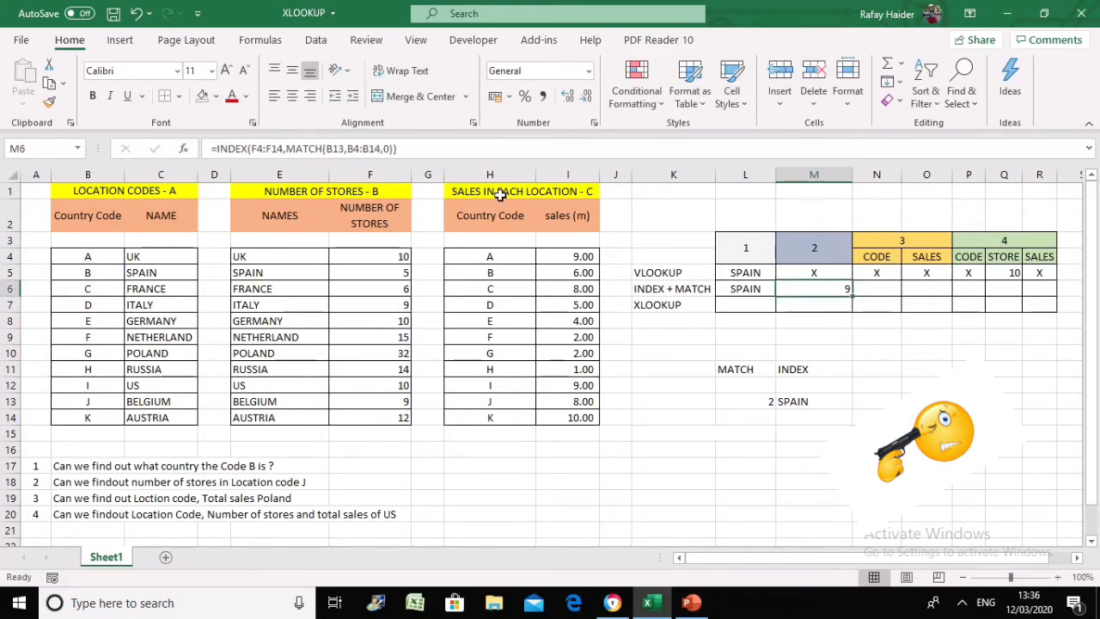
left_click(293, 96)
left_click(869, 418)
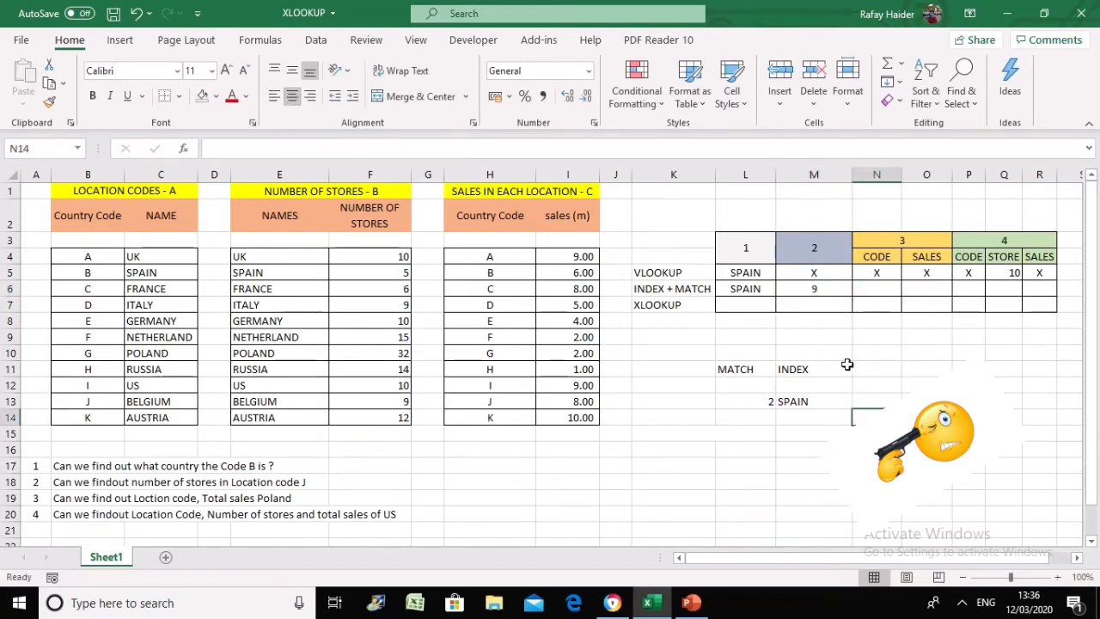
Step: Examine the MATCH part that supplies the row number in M6's formula, then leave the formula
left_click(817, 289)
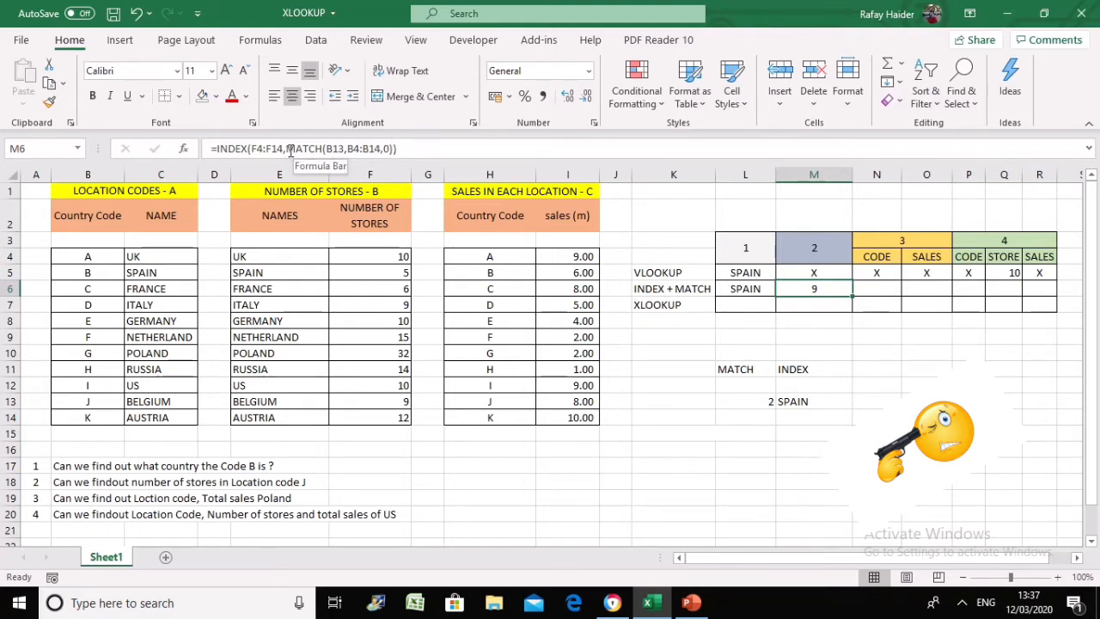
left_click_drag(287, 149, 395, 149)
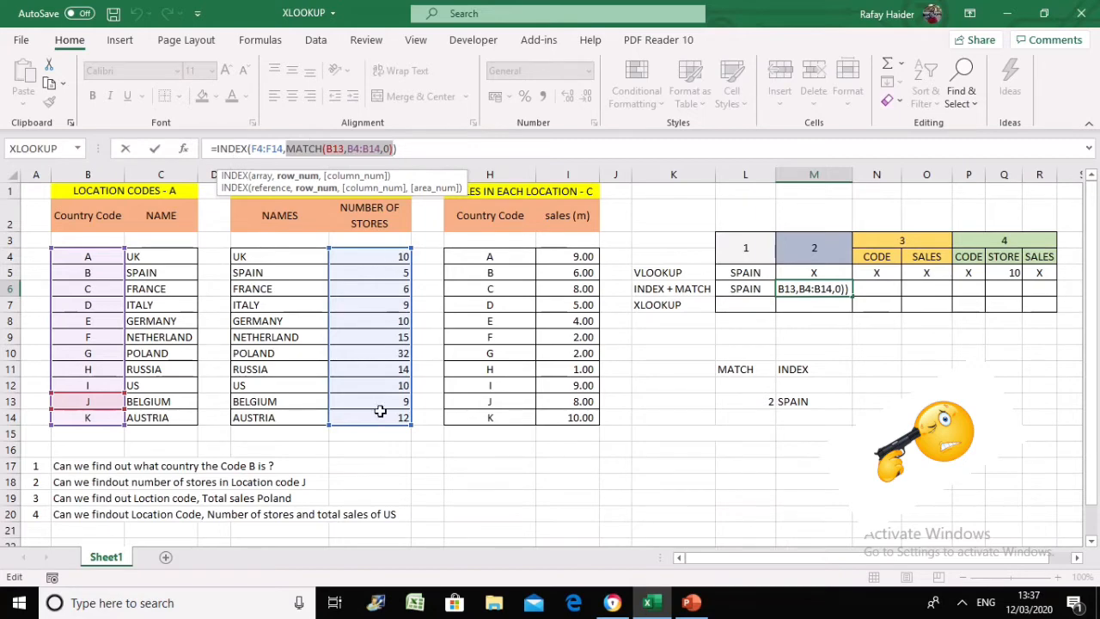
left_click(830, 420)
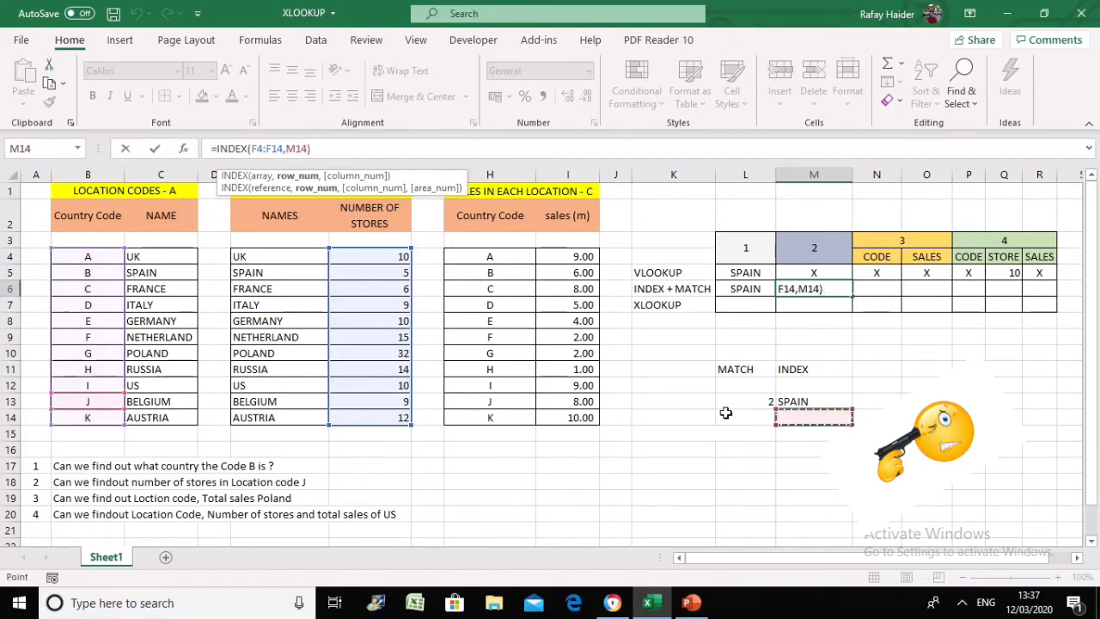
key("Return")
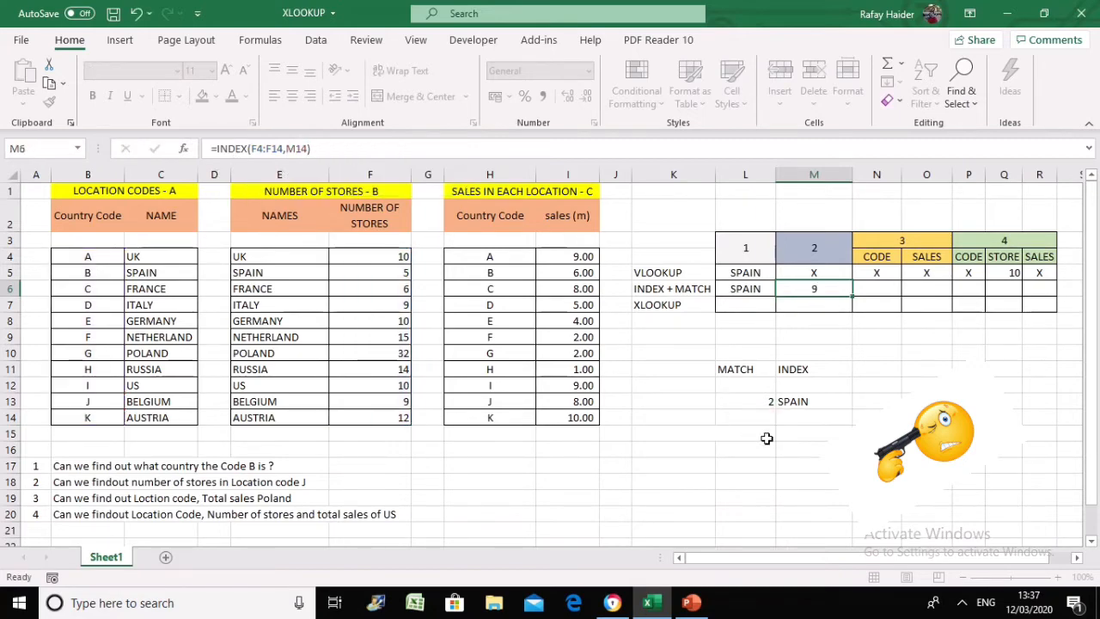
Step: Replace the helper MATCH formula in L13 with an exact match (0) of code J (B13) in B4:B14
left_click(751, 401)
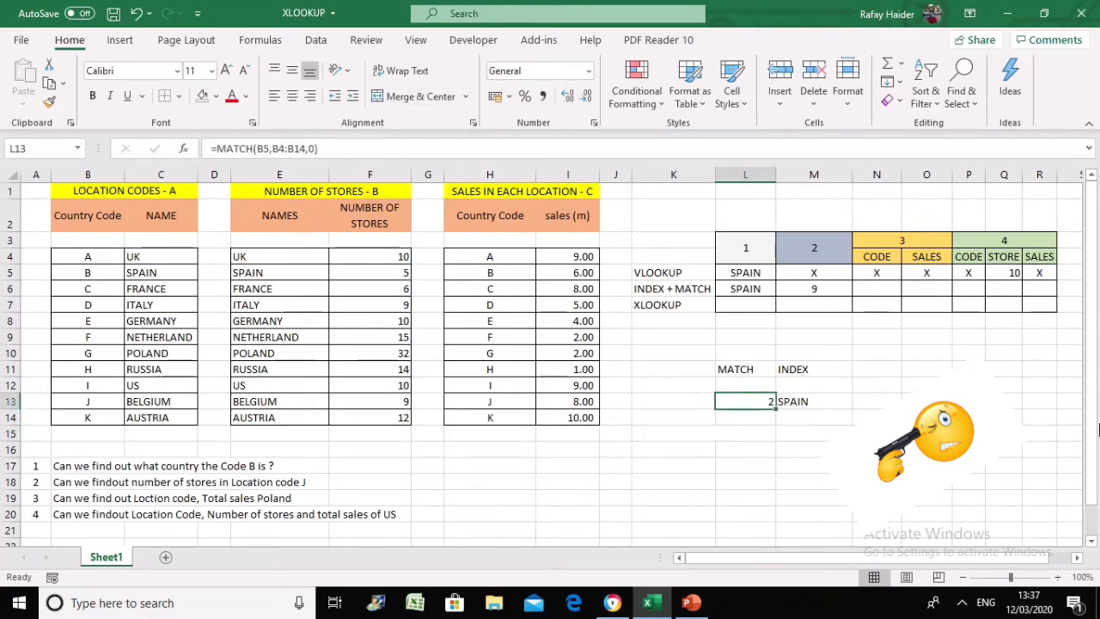
type("=MATCH")
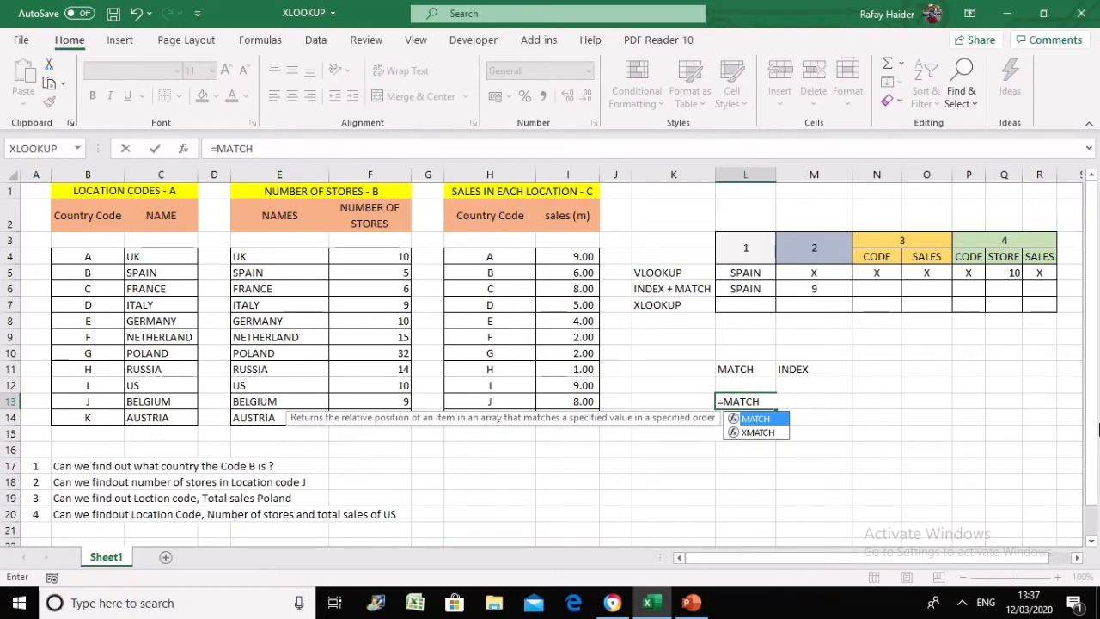
type("(")
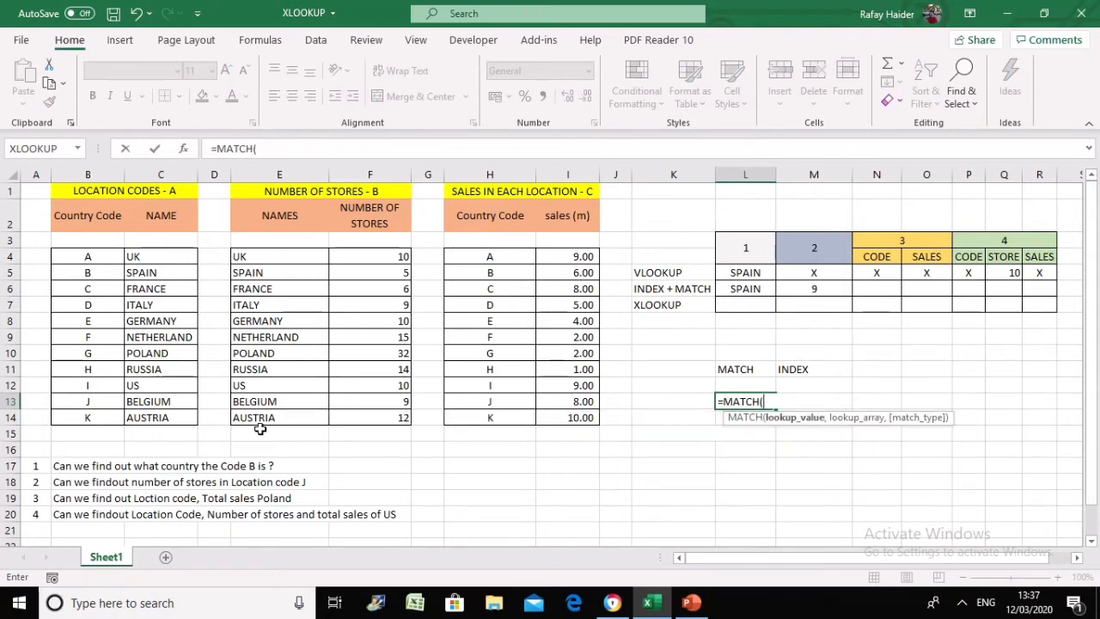
left_click(110, 401)
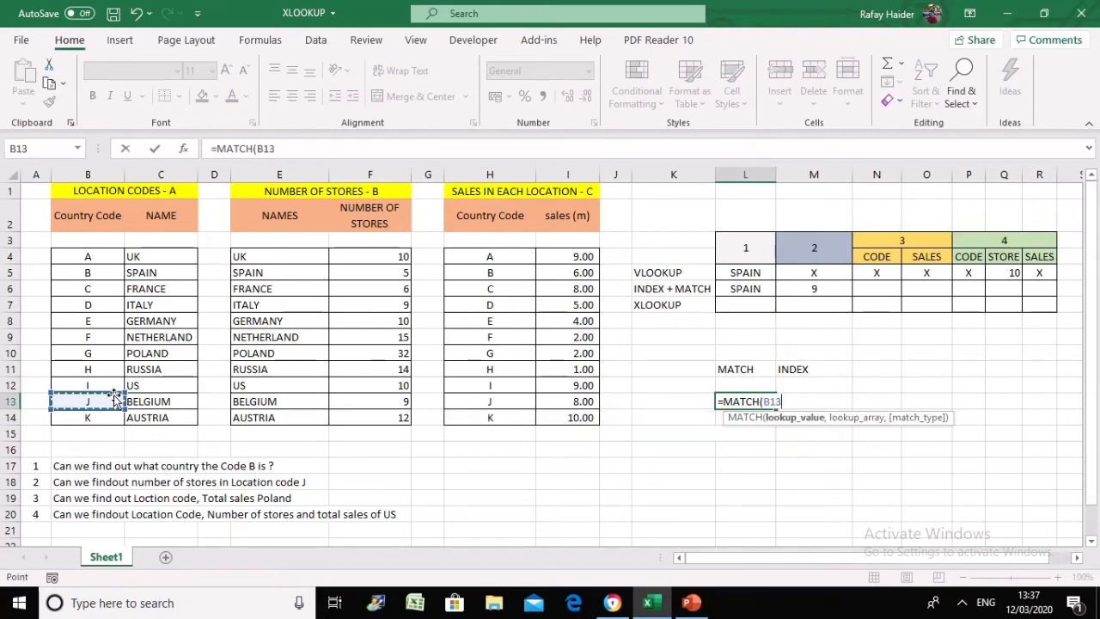
type(",")
left_click_drag(86, 258, 97, 427)
type(",")
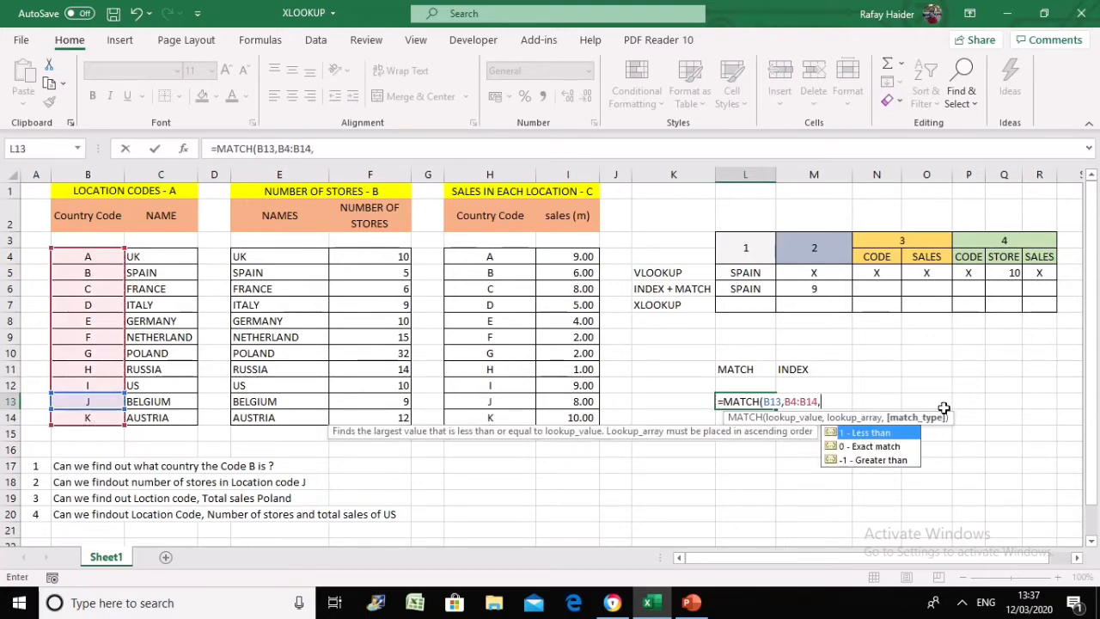
double_click(883, 446)
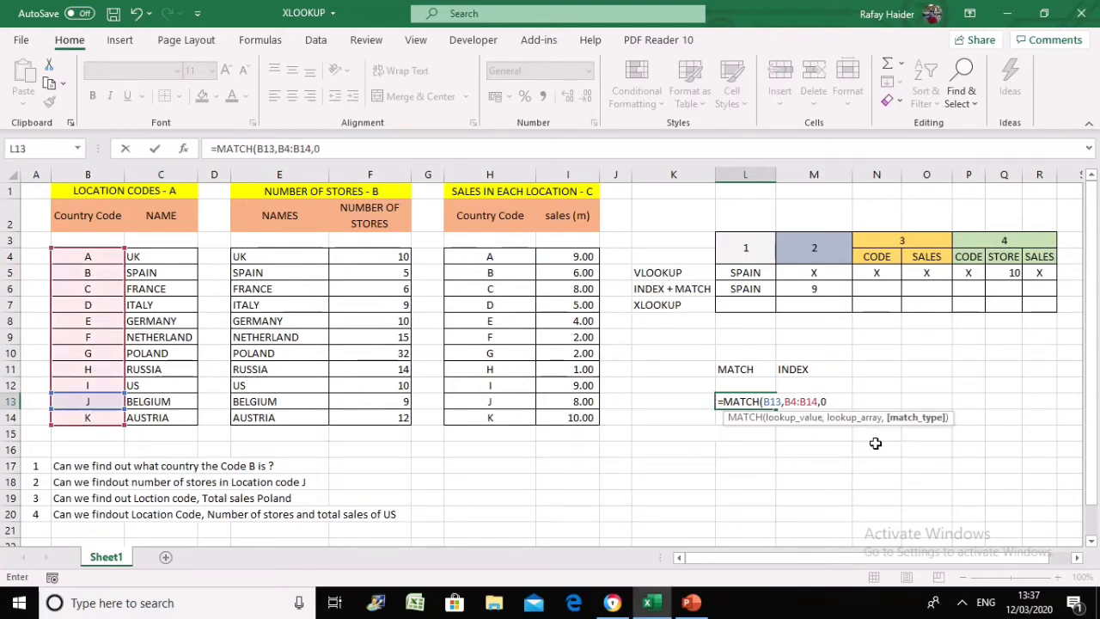
type(")")
key("Return")
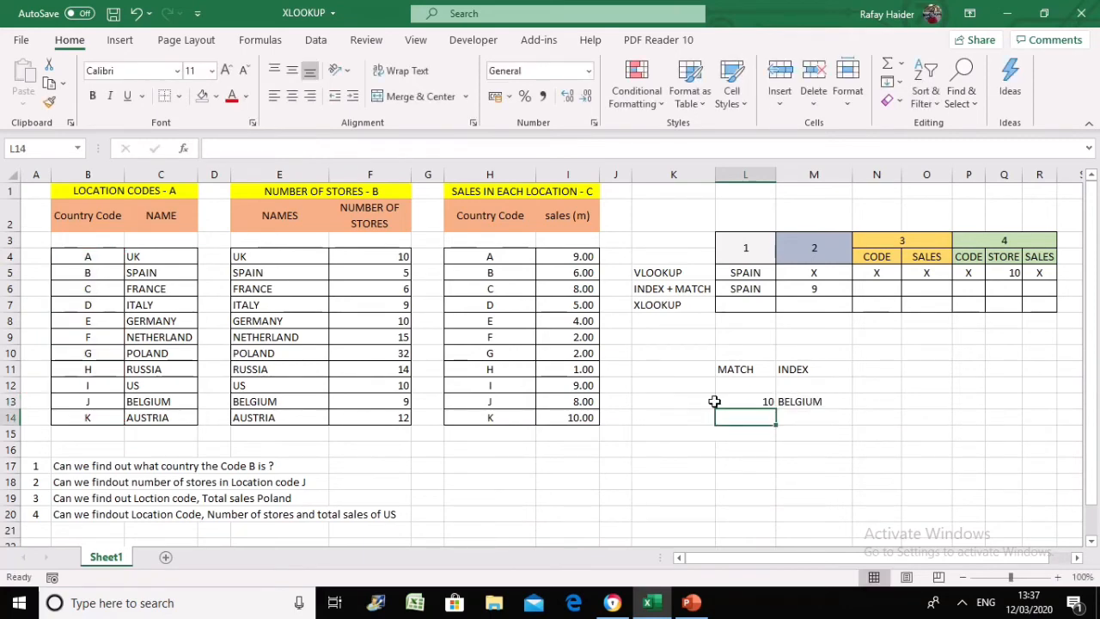
Step: Compare the helper MATCH in L13 with code J in B13 and the MATCH part of M6's formula, leaving that formula unchanged
left_click(745, 399)
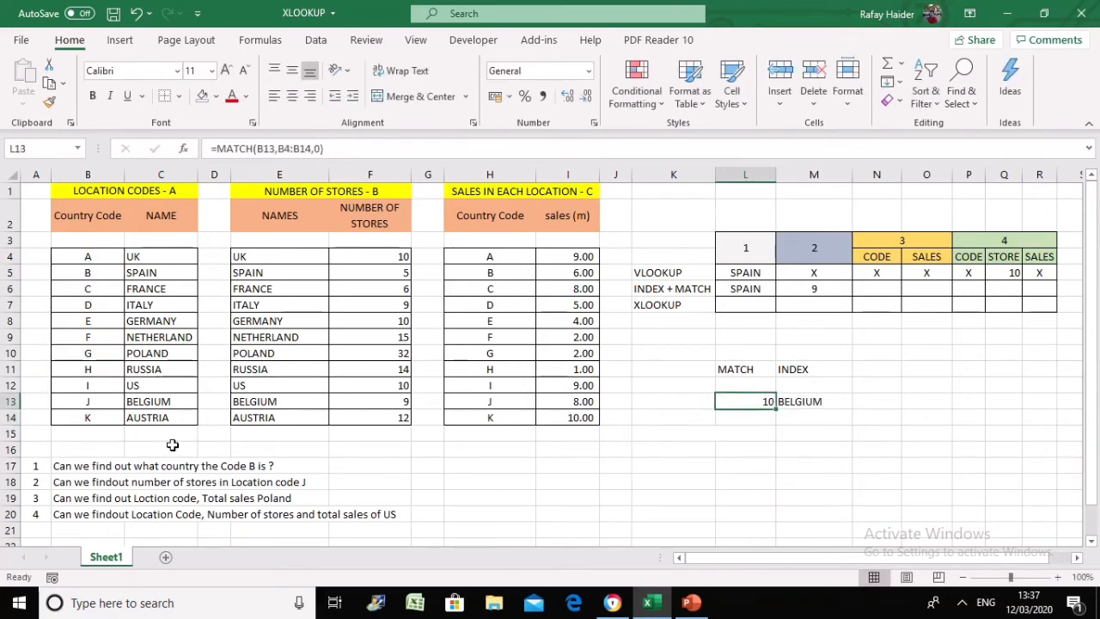
left_click(98, 402)
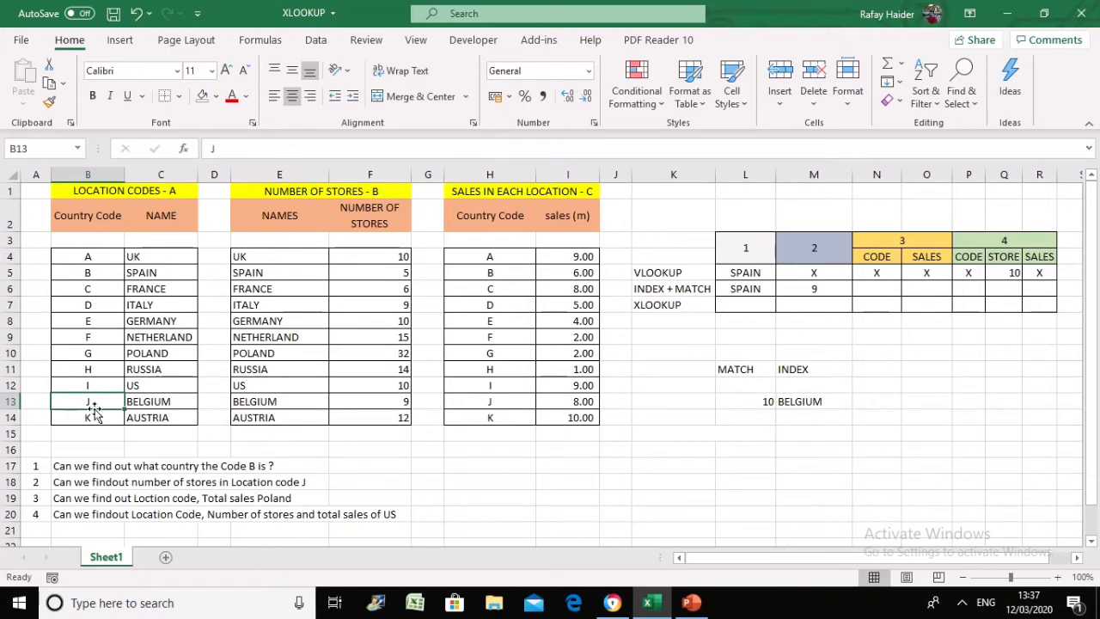
left_click(749, 406)
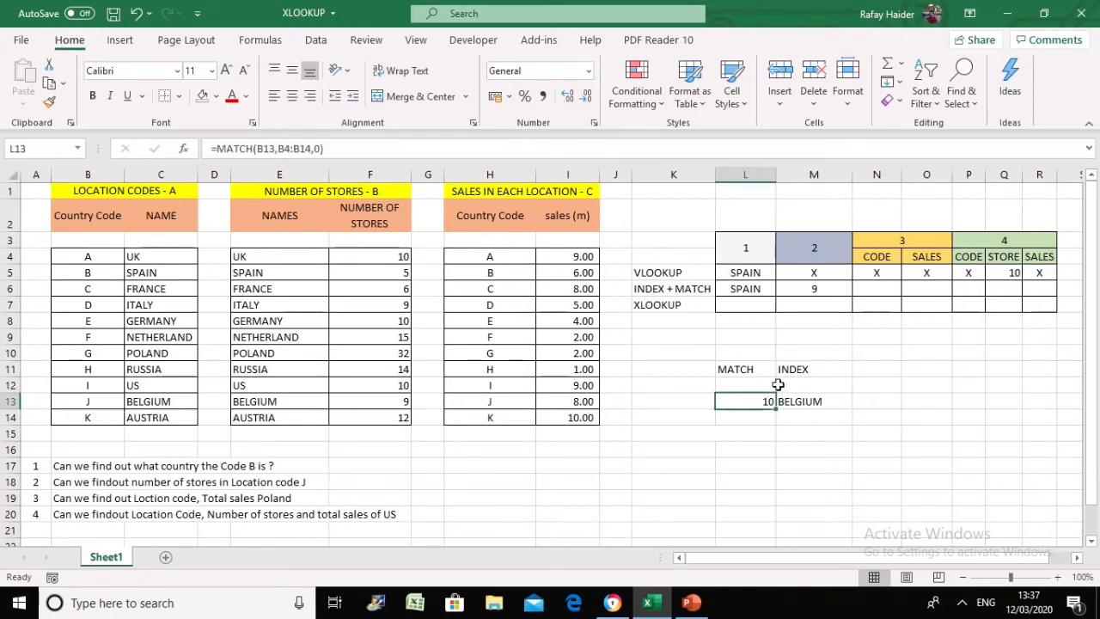
left_click(803, 287)
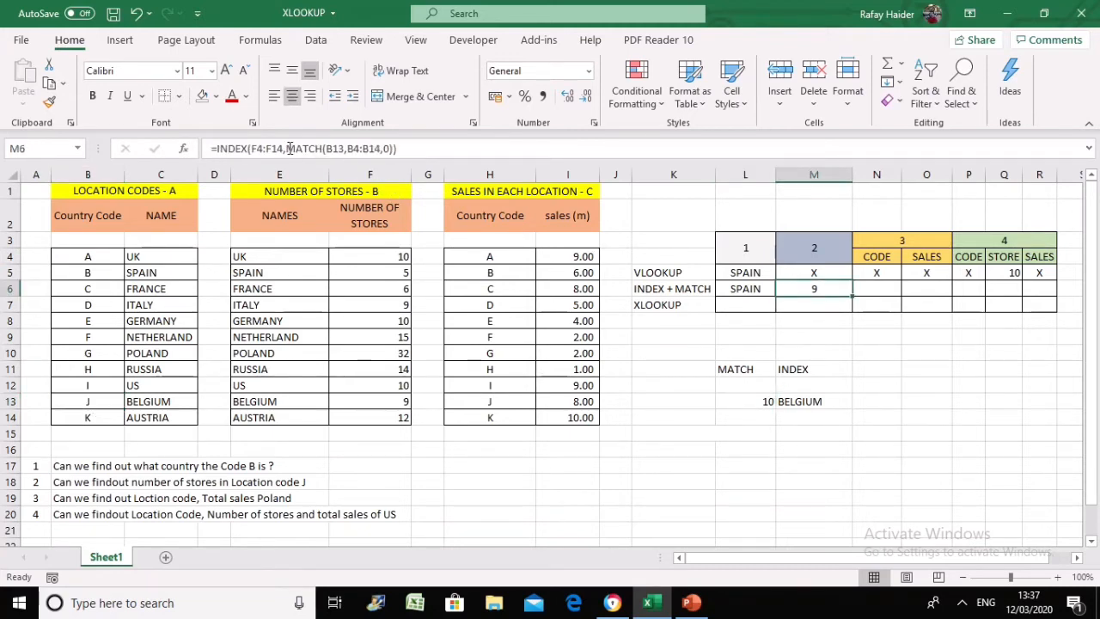
left_click_drag(287, 147, 393, 148)
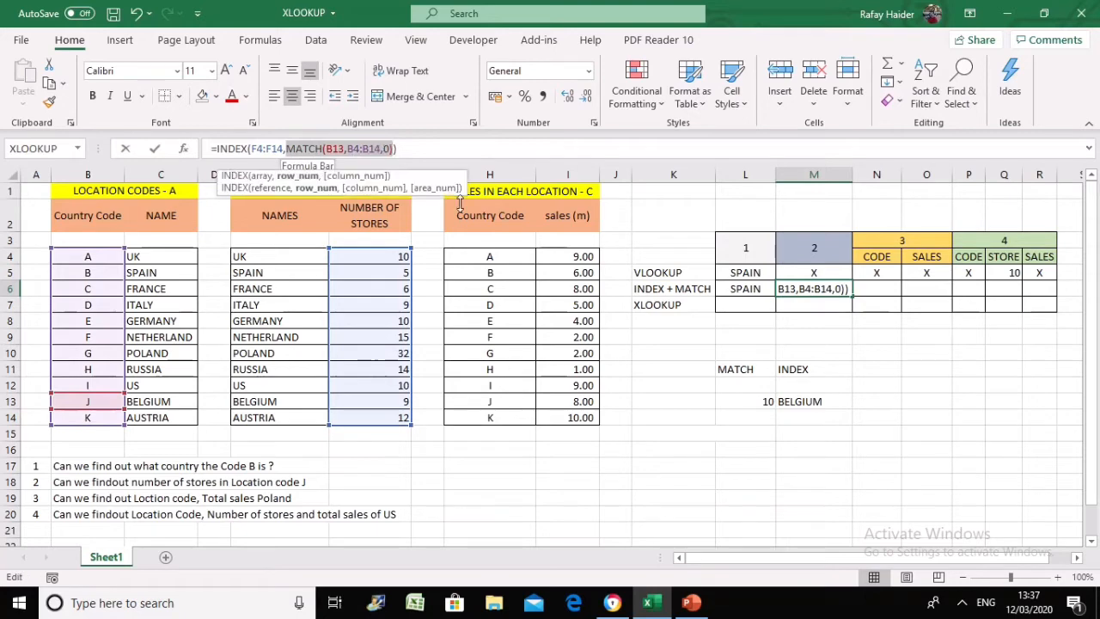
key("Escape")
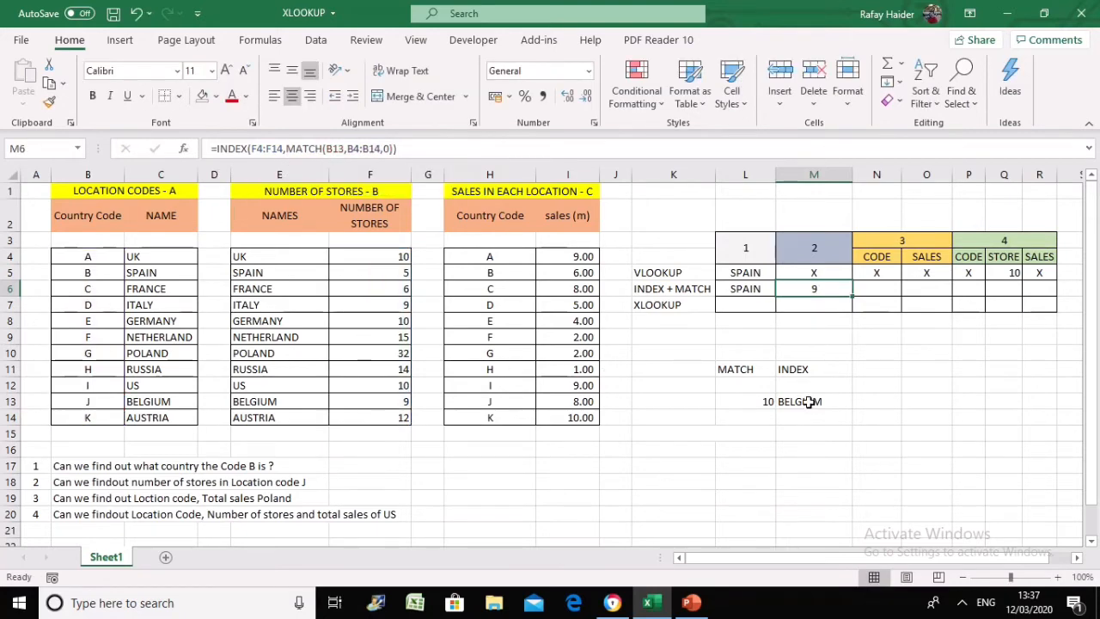
Step: Replace the helper formula in M13 with an INDEX of the store numbers F4:F14, using L13 as the row number
left_click(812, 401)
type("=IND")
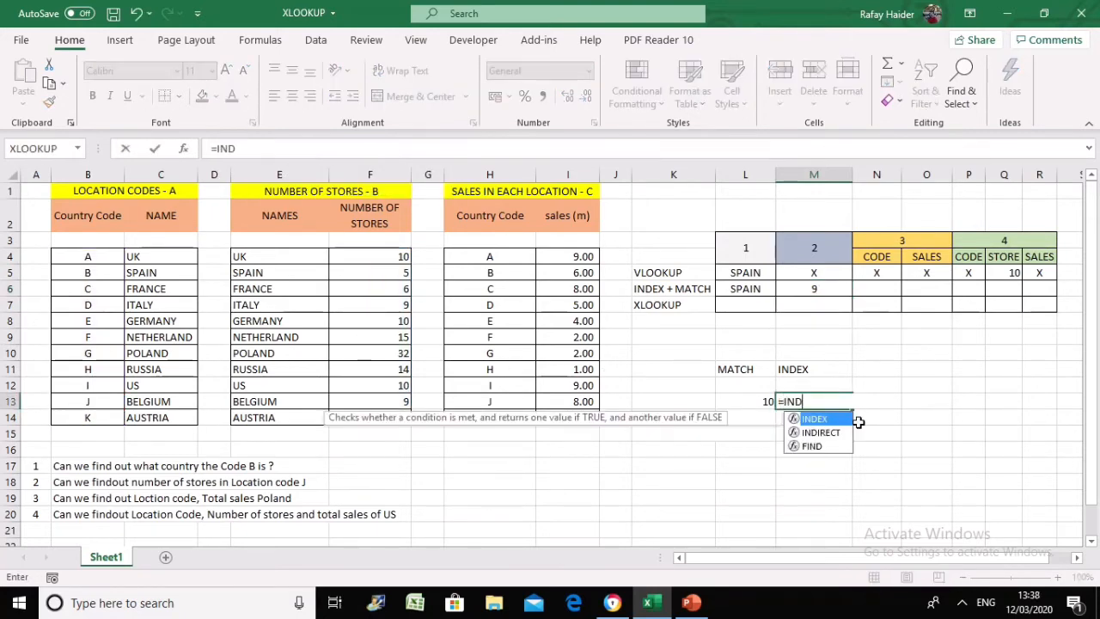
type("EX(")
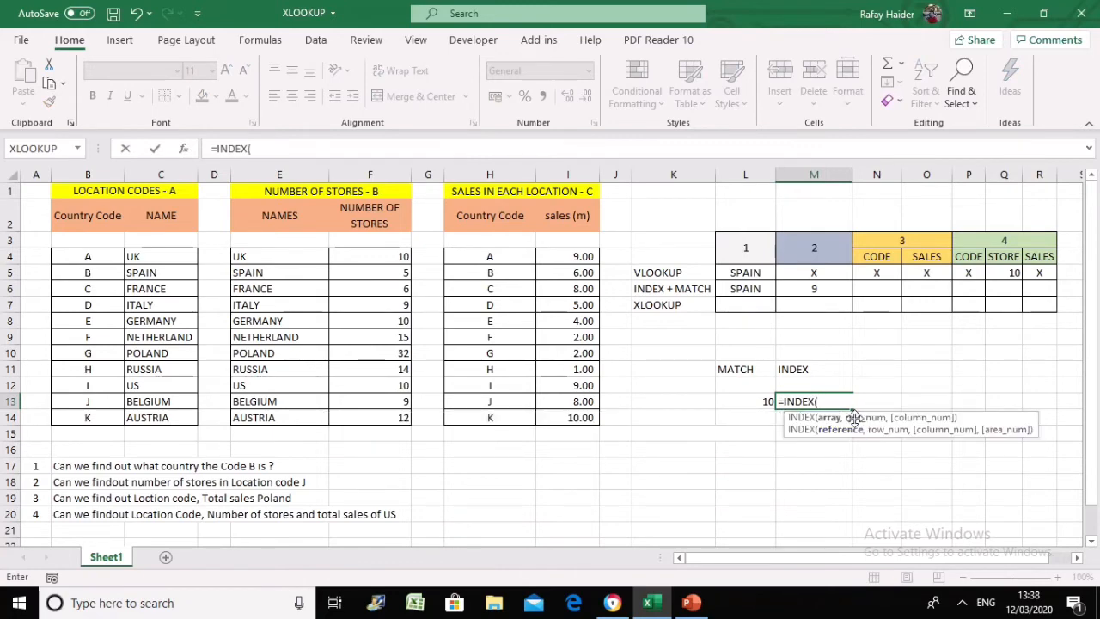
left_click_drag(385, 255, 375, 417)
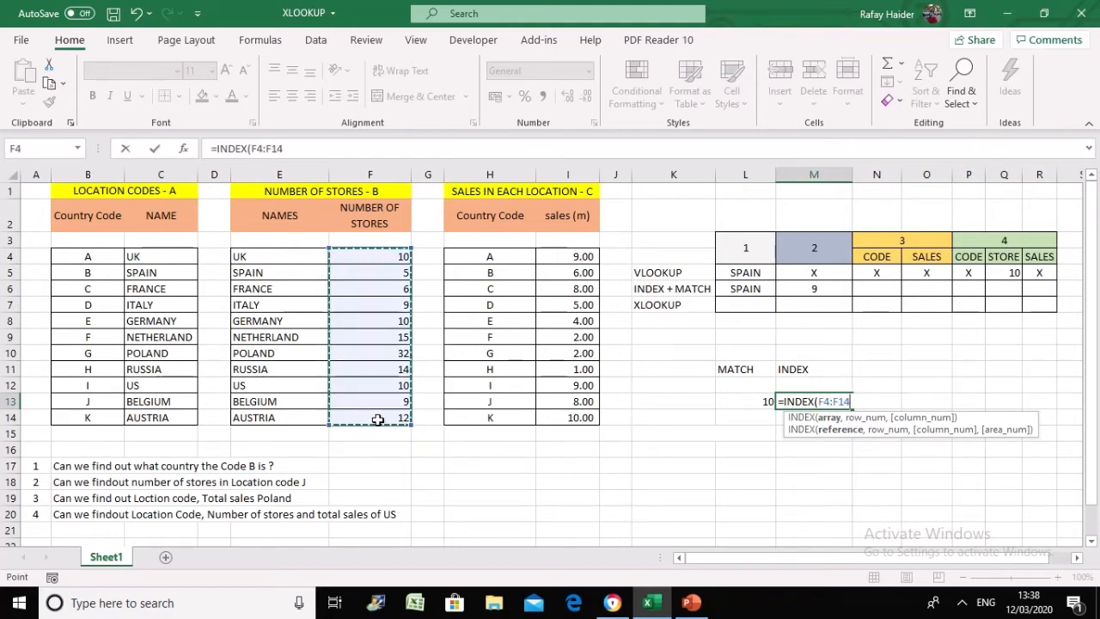
type(",")
left_click(744, 402)
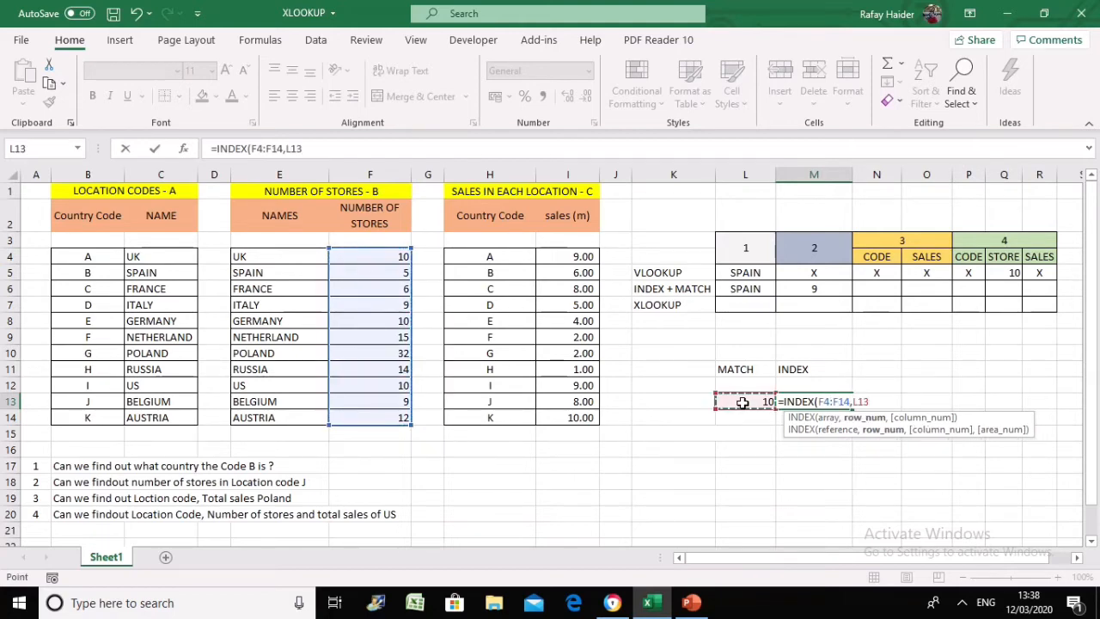
type(")")
key("Return")
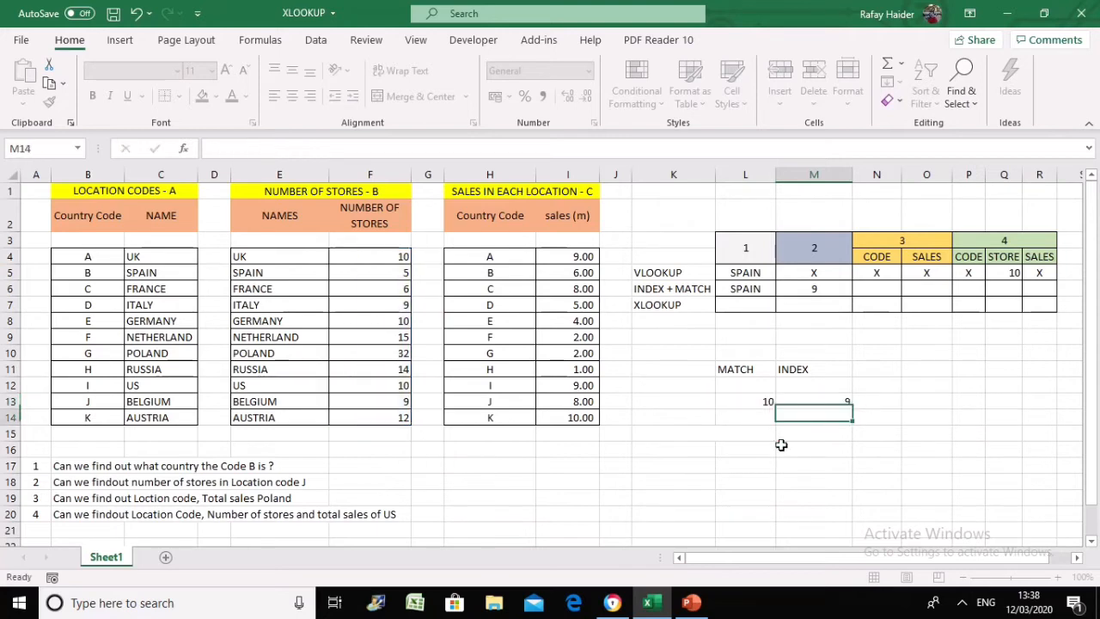
Step: Compare the separate MATCH and INDEX helper cells L13:M13 with the combined formula in M6
left_click(782, 404)
left_click_drag(736, 404, 813, 400)
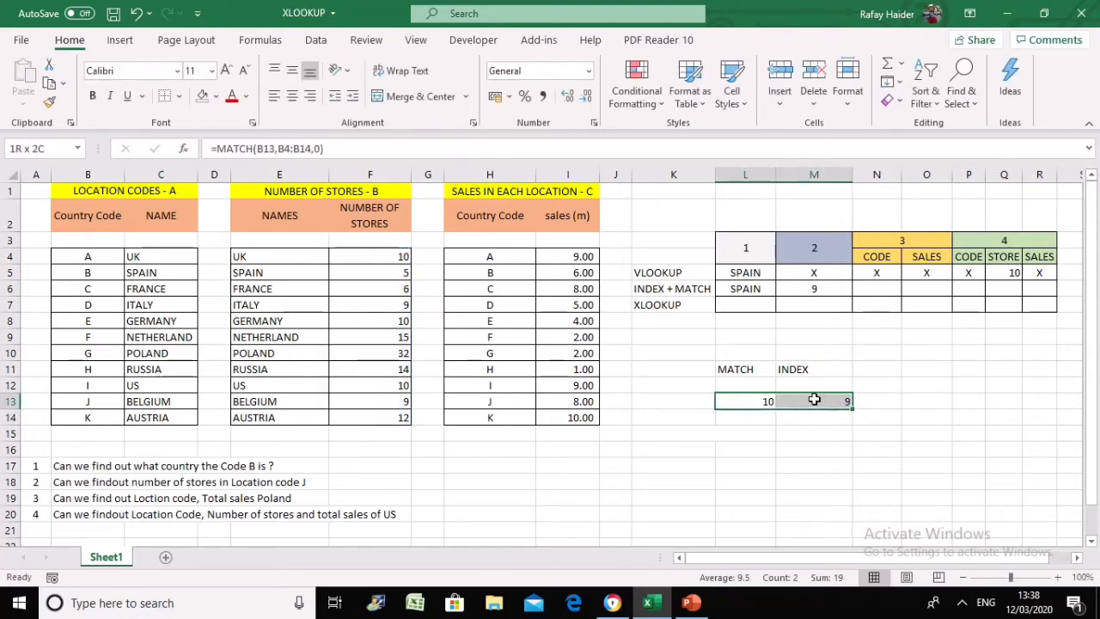
left_click(812, 287)
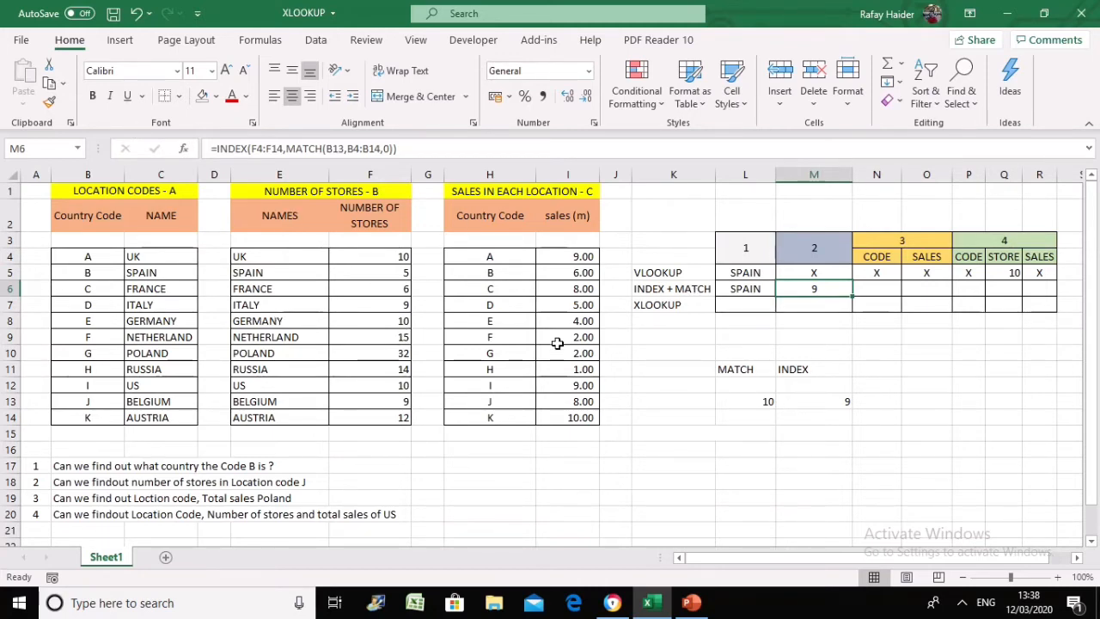
left_click(765, 403)
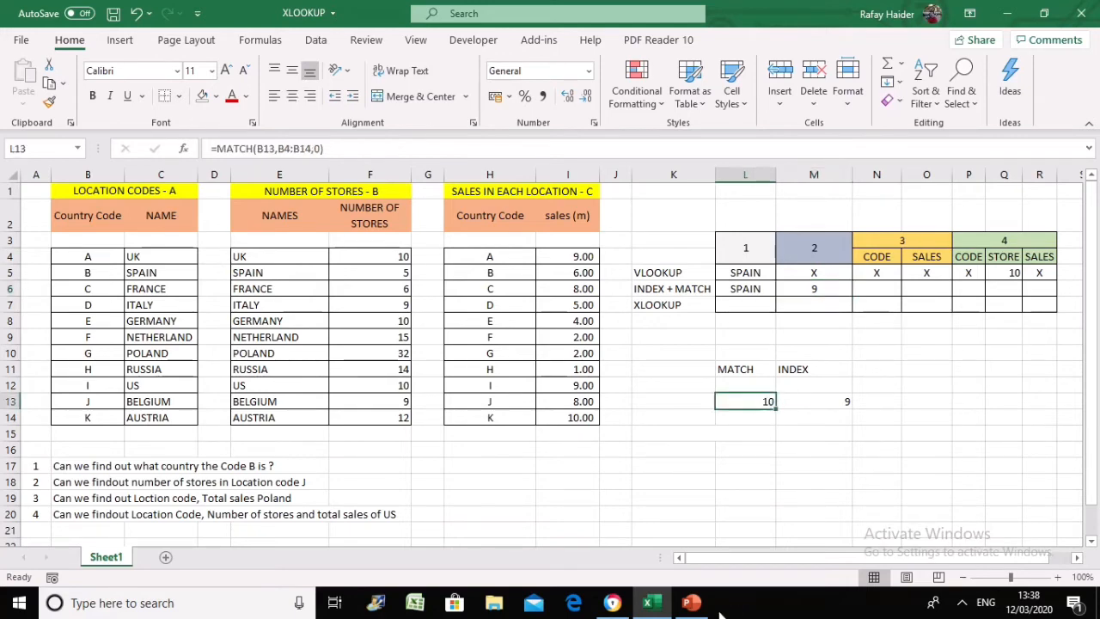
left_click(783, 383)
left_click(822, 415)
left_click(740, 429)
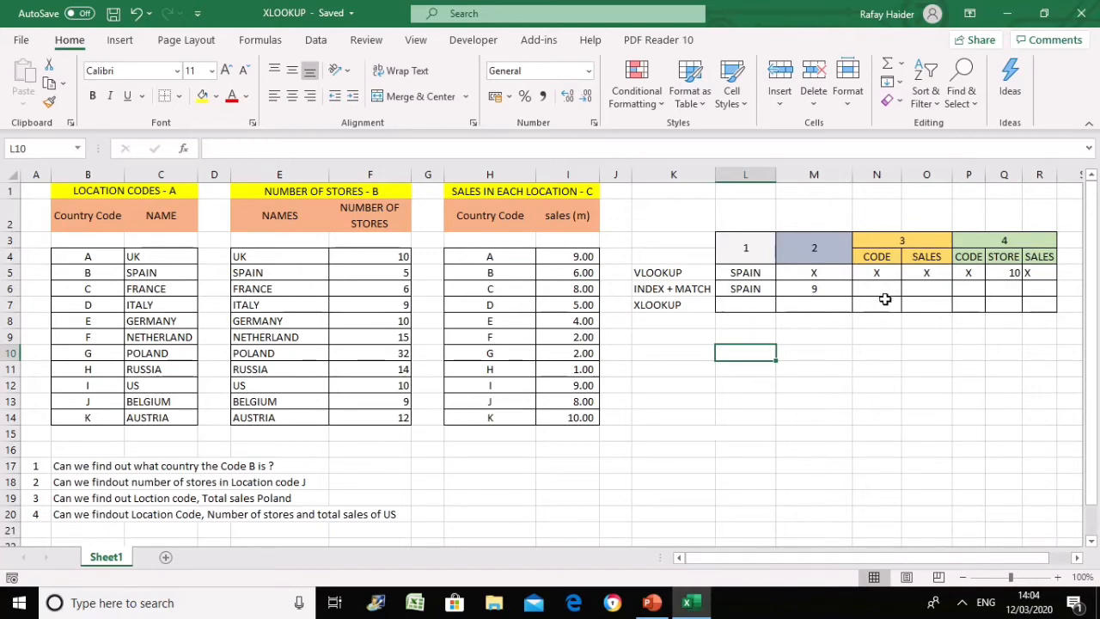
Step: Start an INDEX formula in question 3's INDEX + MATCH code cell (N6) with the country codes B4:B14 as the array
left_click(877, 292)
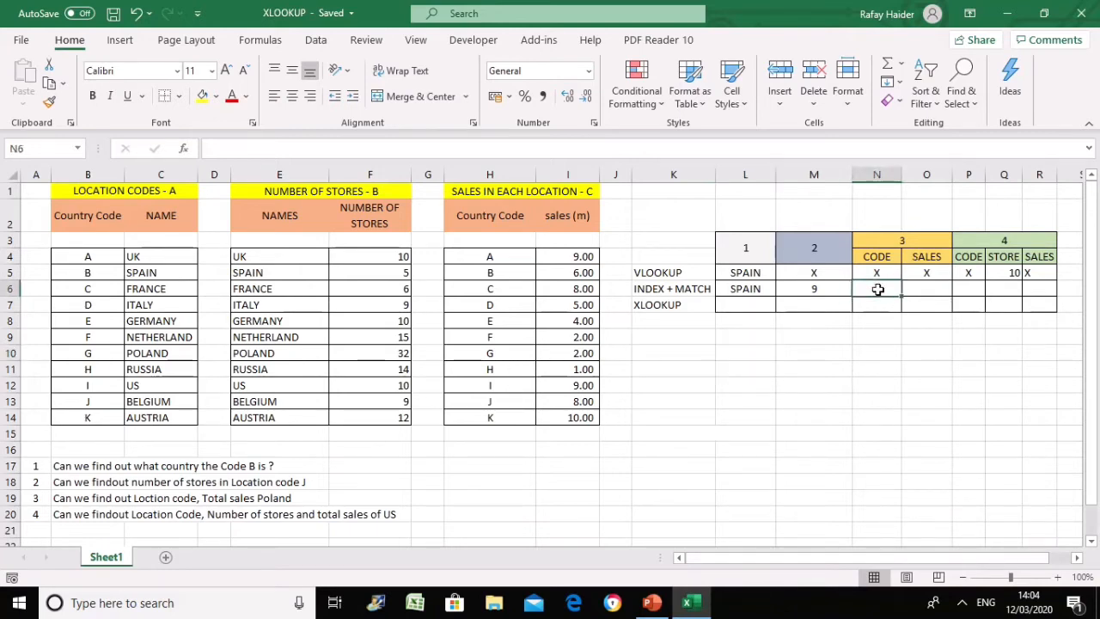
type("=")
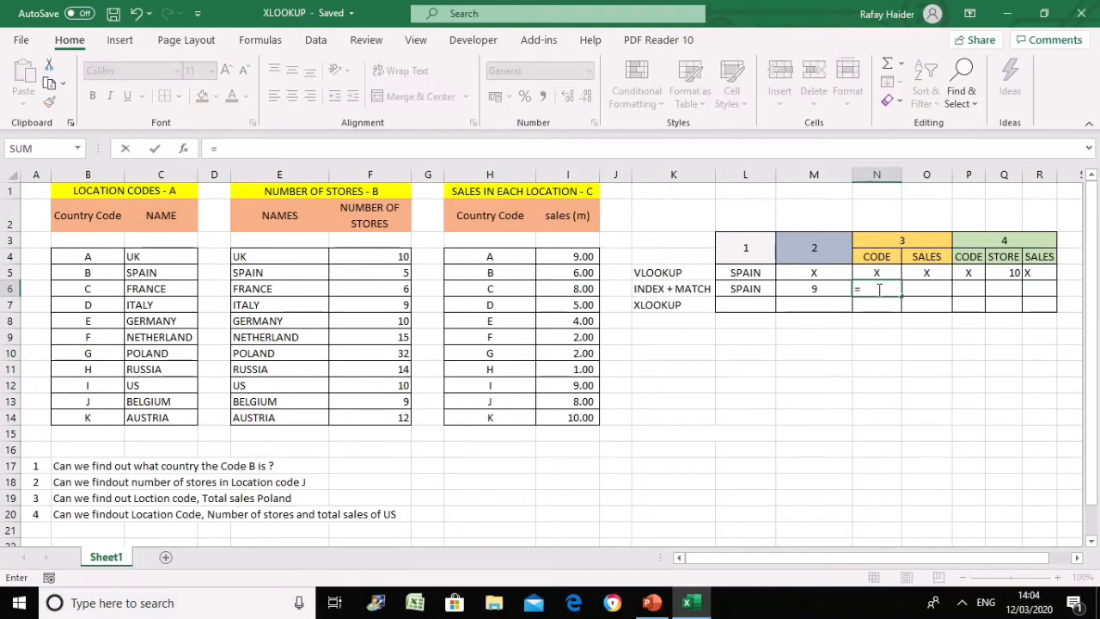
type("INDEX")
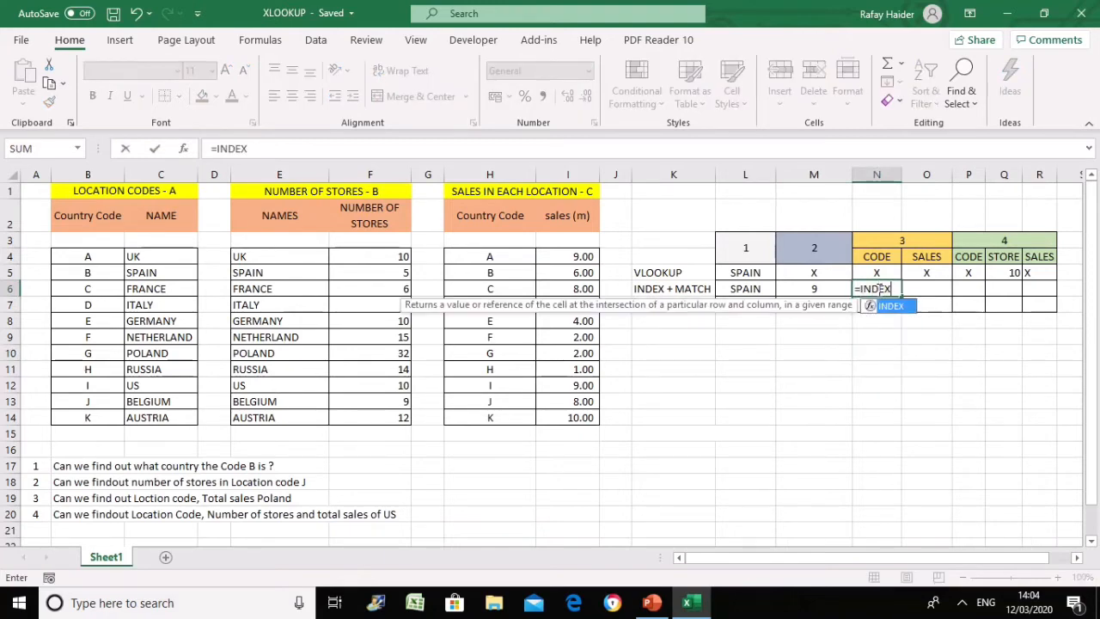
type("(")
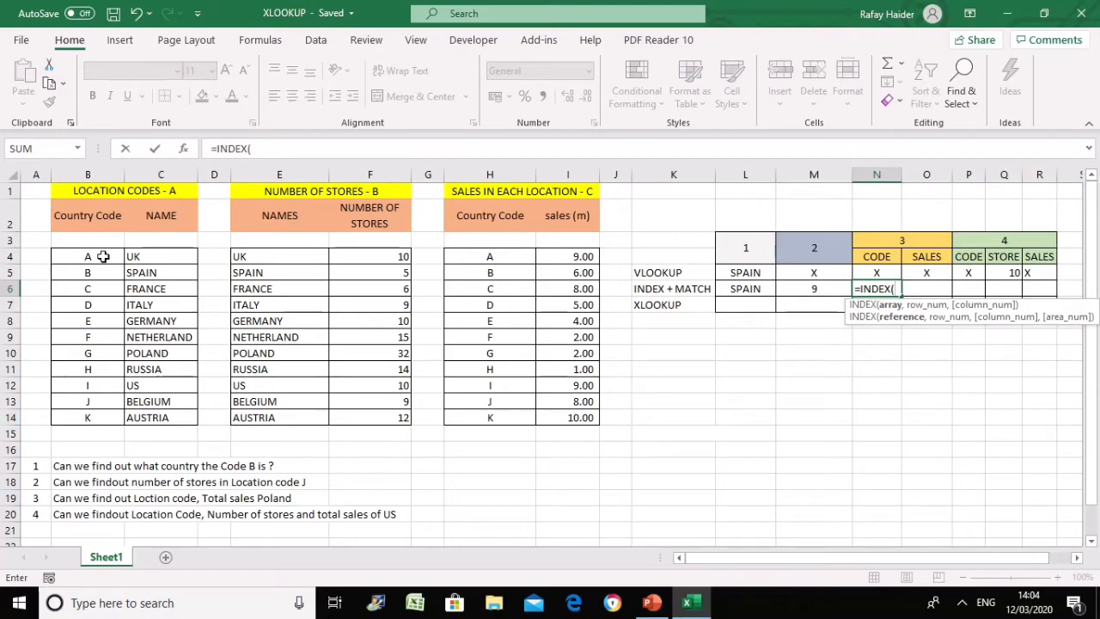
left_click_drag(102, 256, 92, 420)
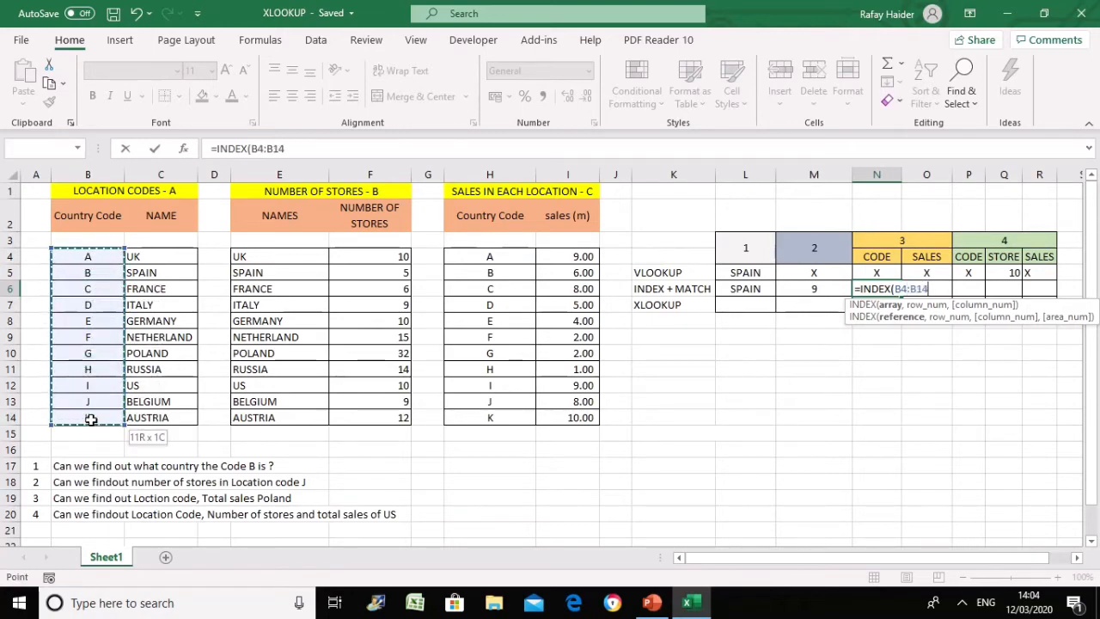
type(",")
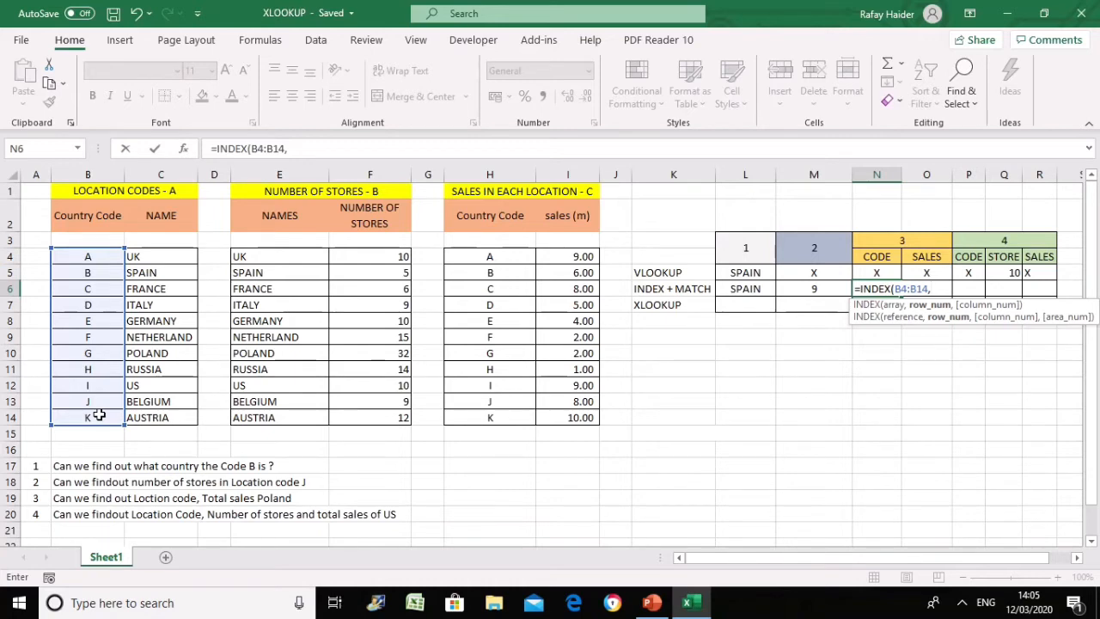
Step: Complete the N6 formula with a MATCH of POLAND (C10) in C4:C14, exact match (0), as the row number
type("MATCH")
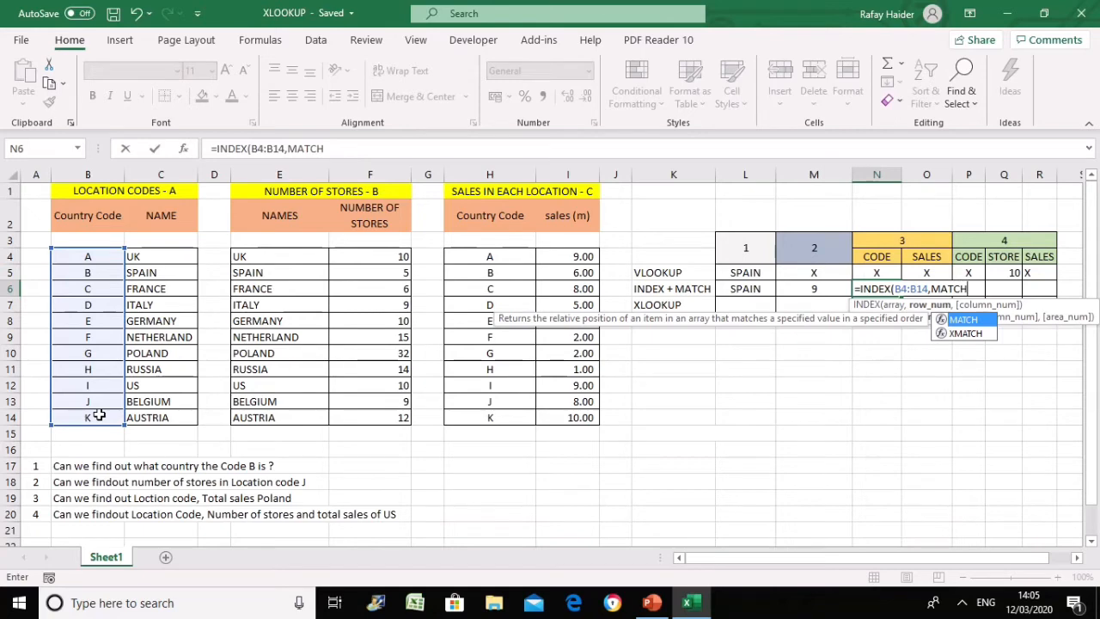
key("Tab")
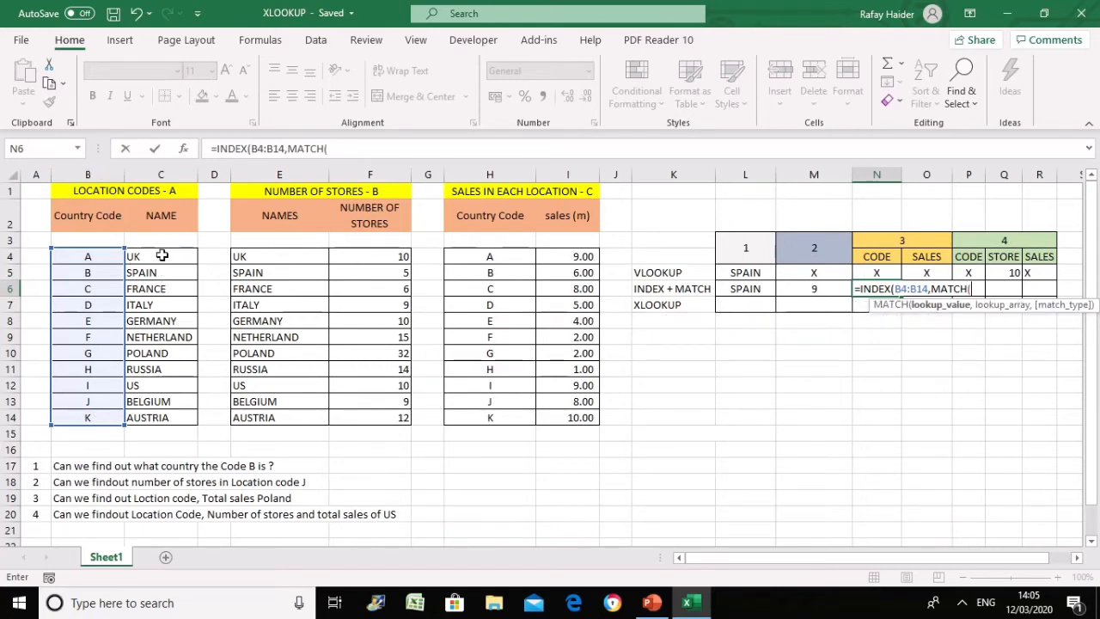
mouse_move(162, 255)
left_mouse_down()
mouse_move(154, 319)
mouse_move(156, 251)
left_mouse_up()
left_click(146, 354)
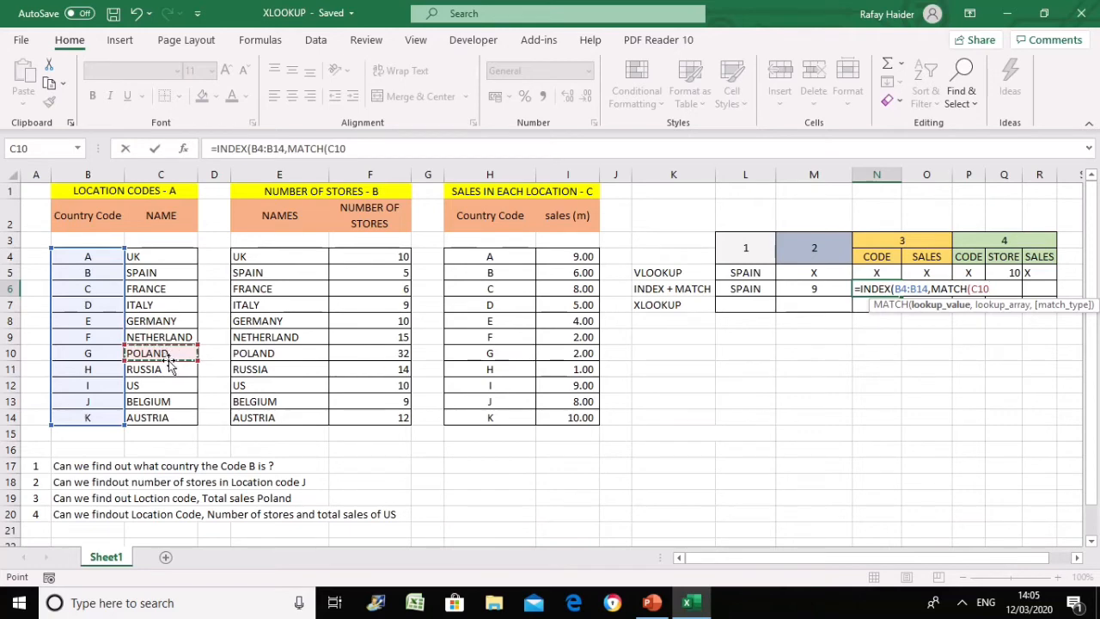
type(",")
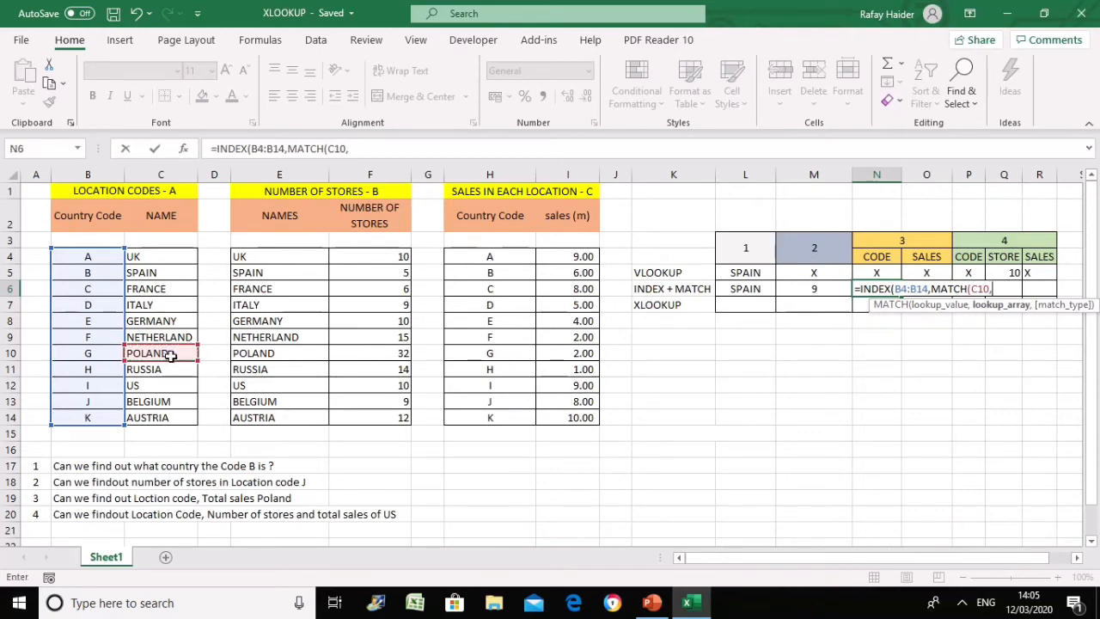
left_click_drag(169, 252, 169, 413)
type(",")
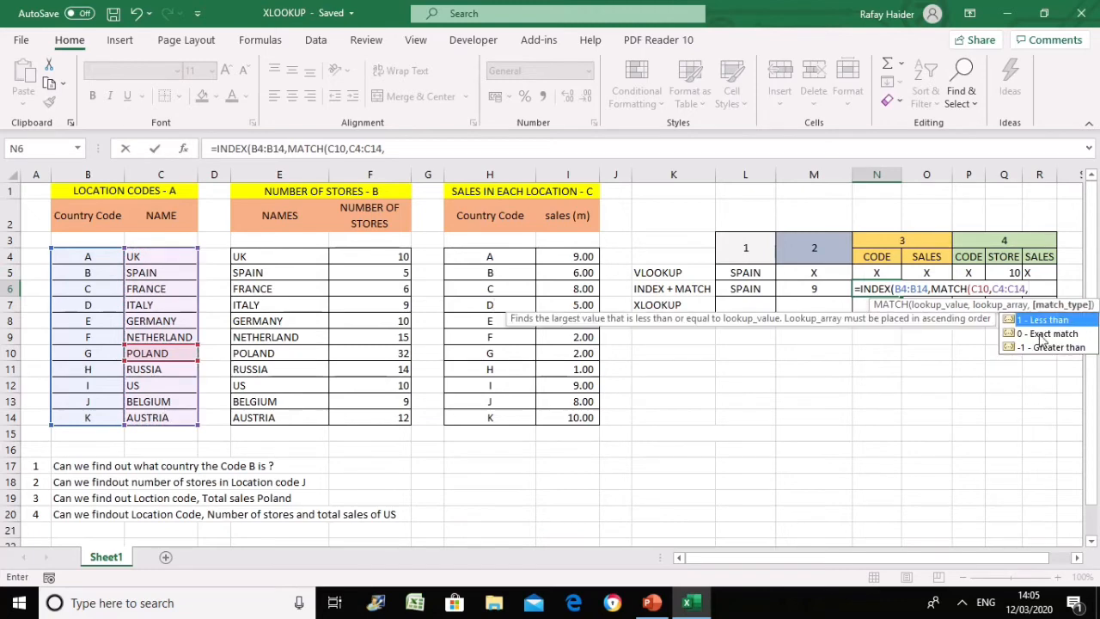
type("0))")
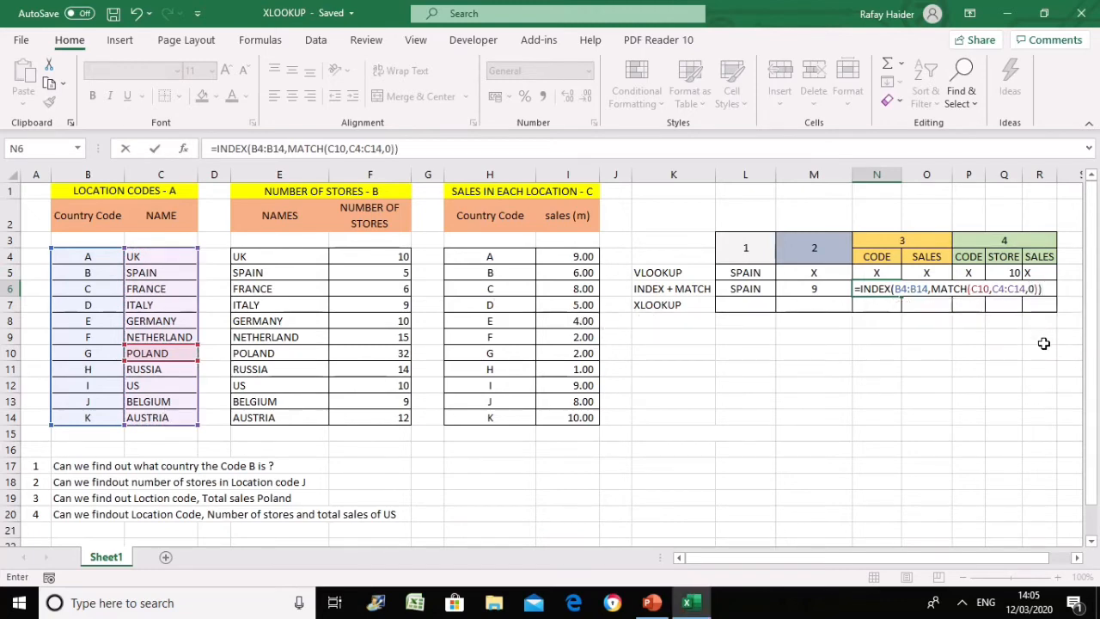
key("Return")
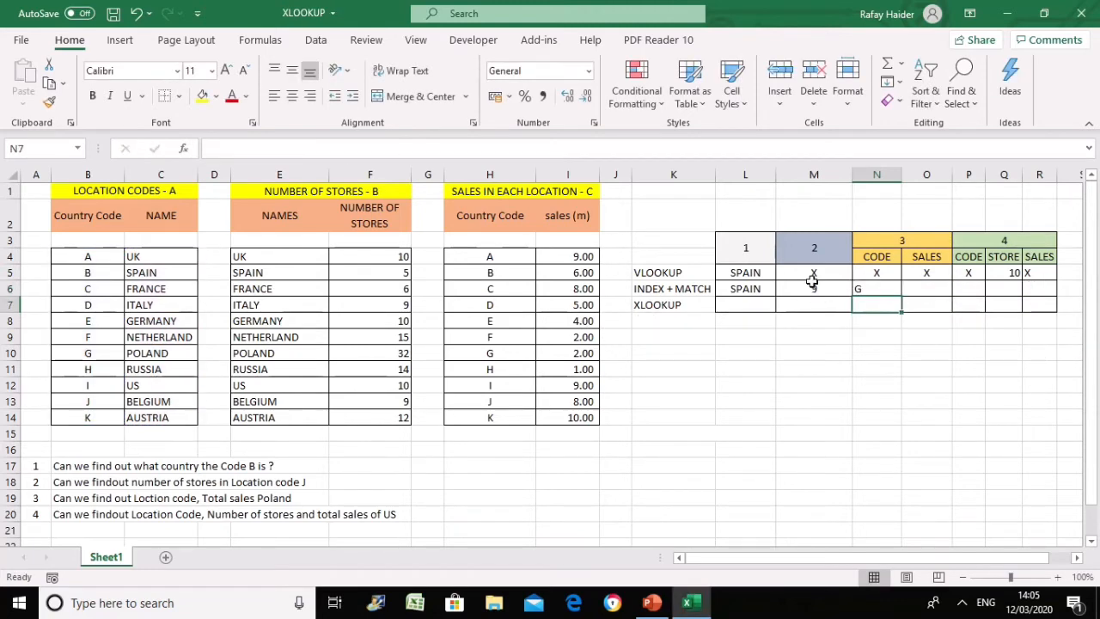
Step: Check the code in N6 against POLAND's code in table A, centre N6's contents and save the workbook
left_click(883, 292)
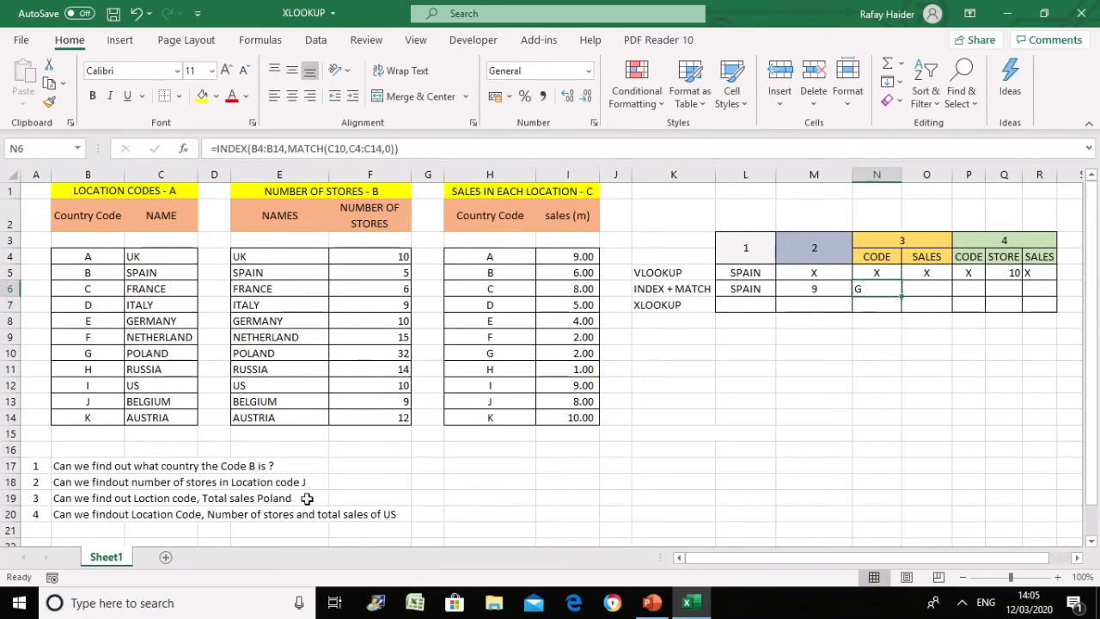
left_click(97, 353)
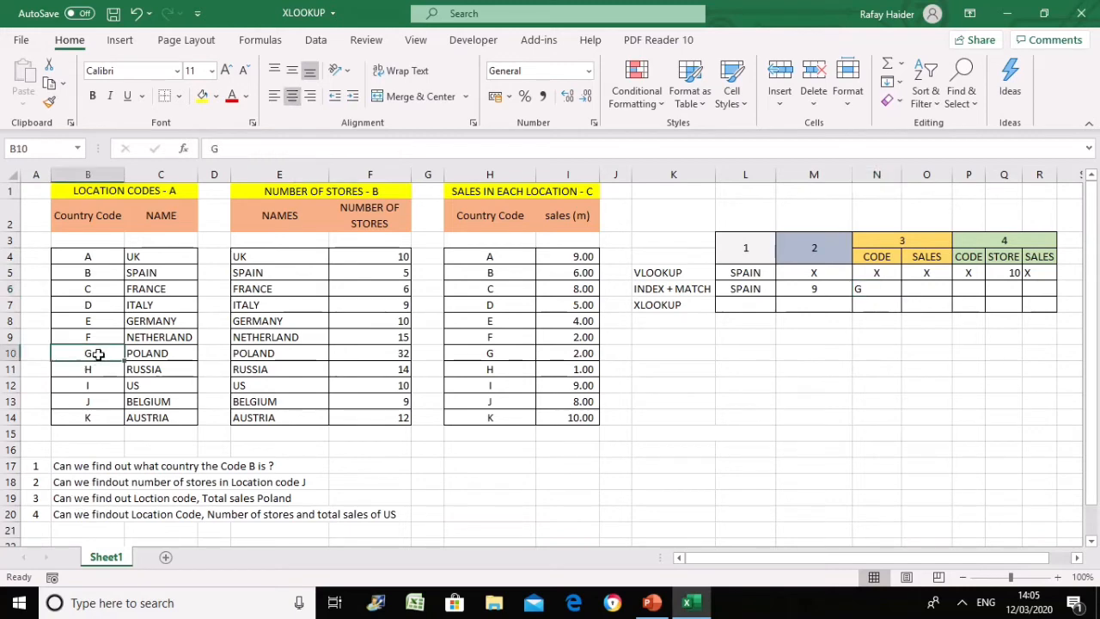
left_click(888, 289)
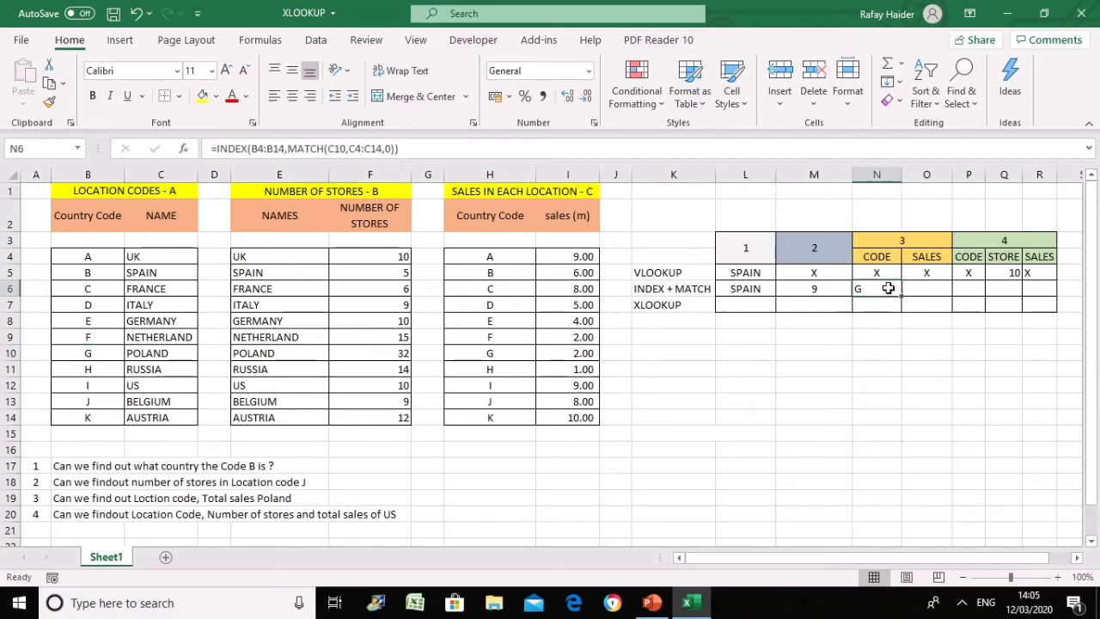
left_click(293, 96)
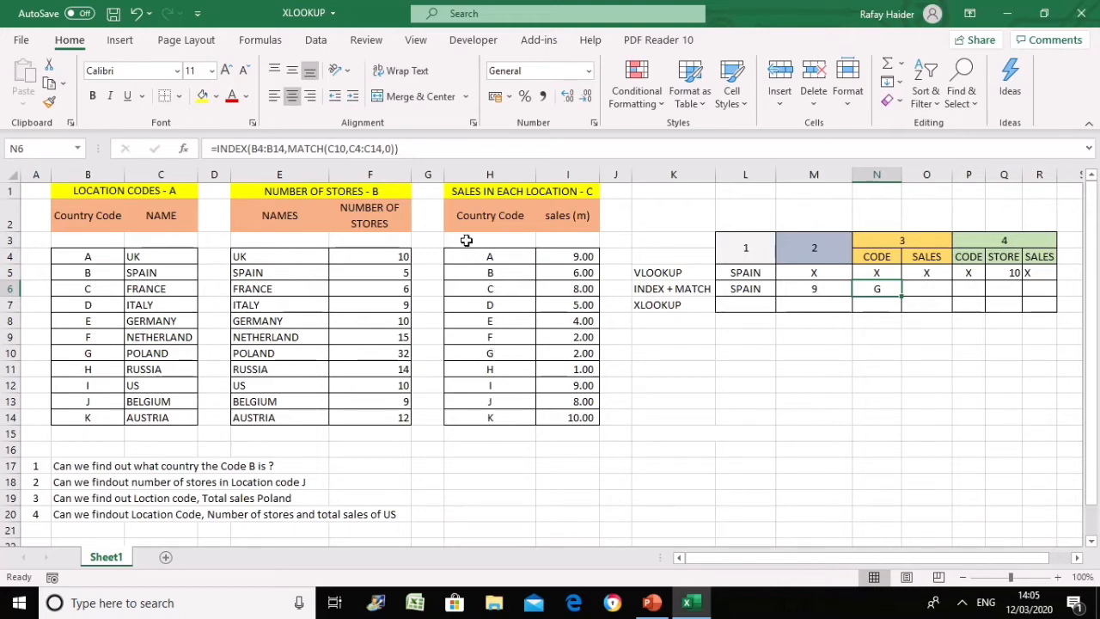
left_click(502, 354)
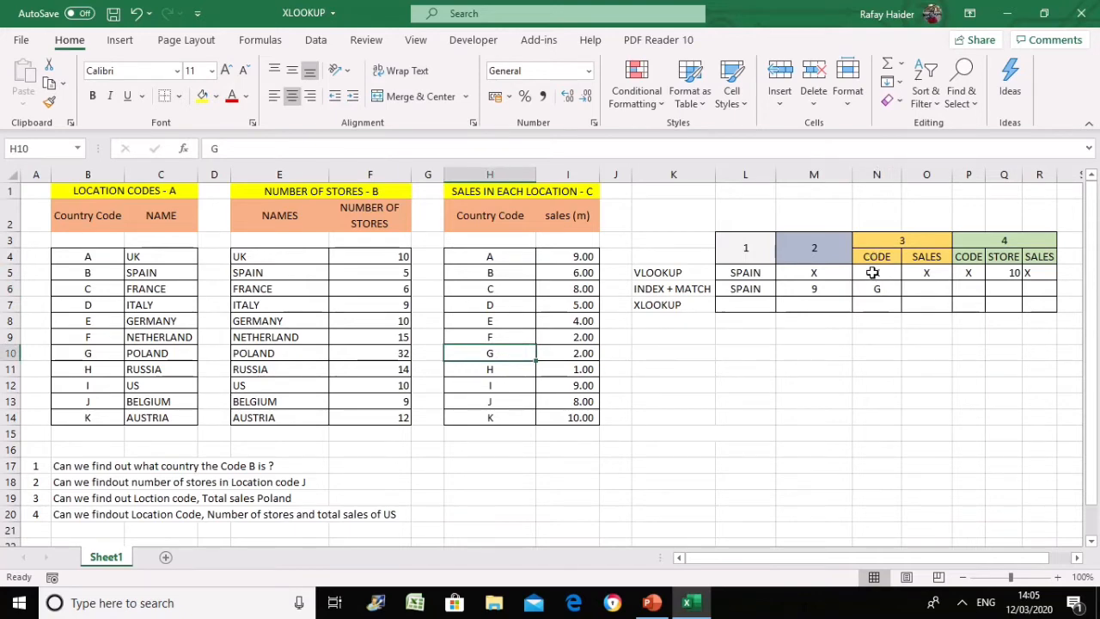
left_click(927, 288)
left_click(112, 13)
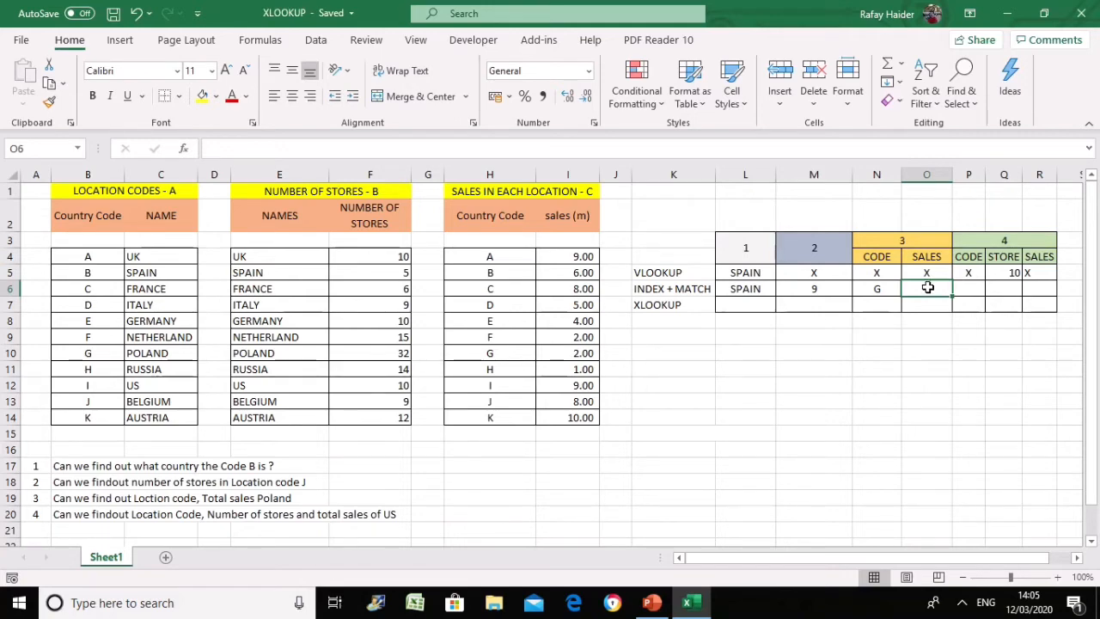
Step: Start an INDEX formula in question 3's INDEX + MATCH sales cell (O6) with the sales figures I4:I14 as the array
type("=INDEX")
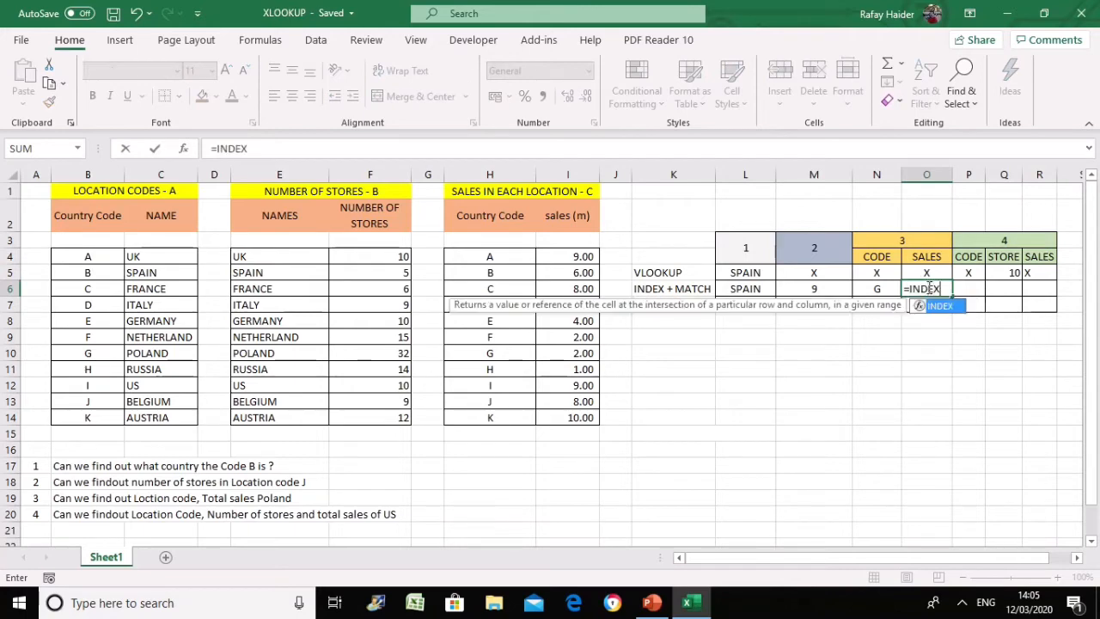
type("(")
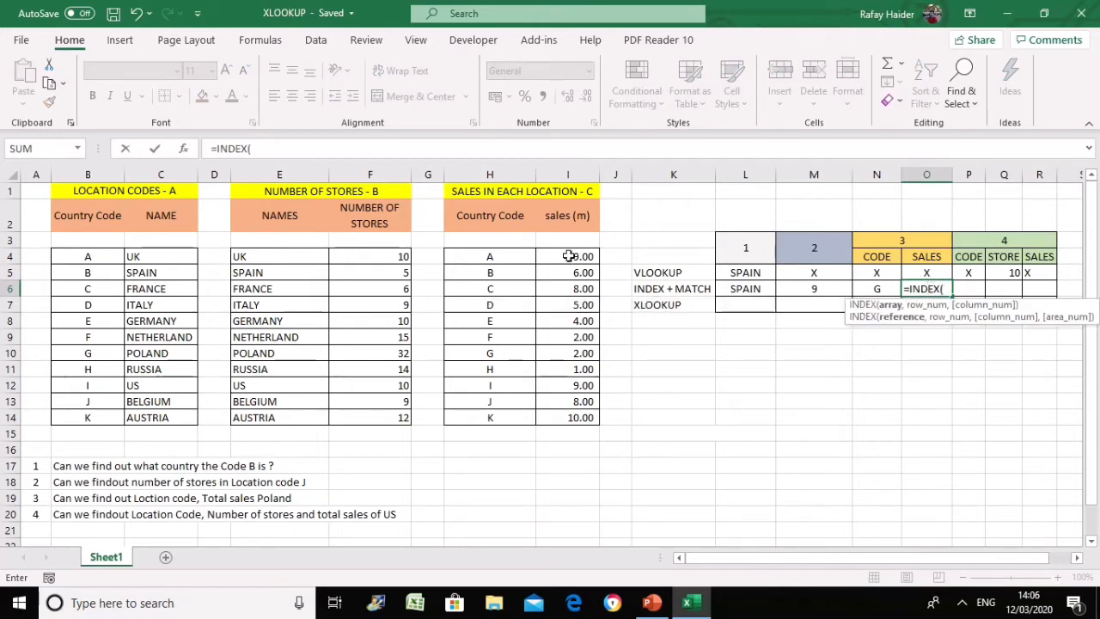
left_click_drag(568, 256, 585, 418)
type(",")
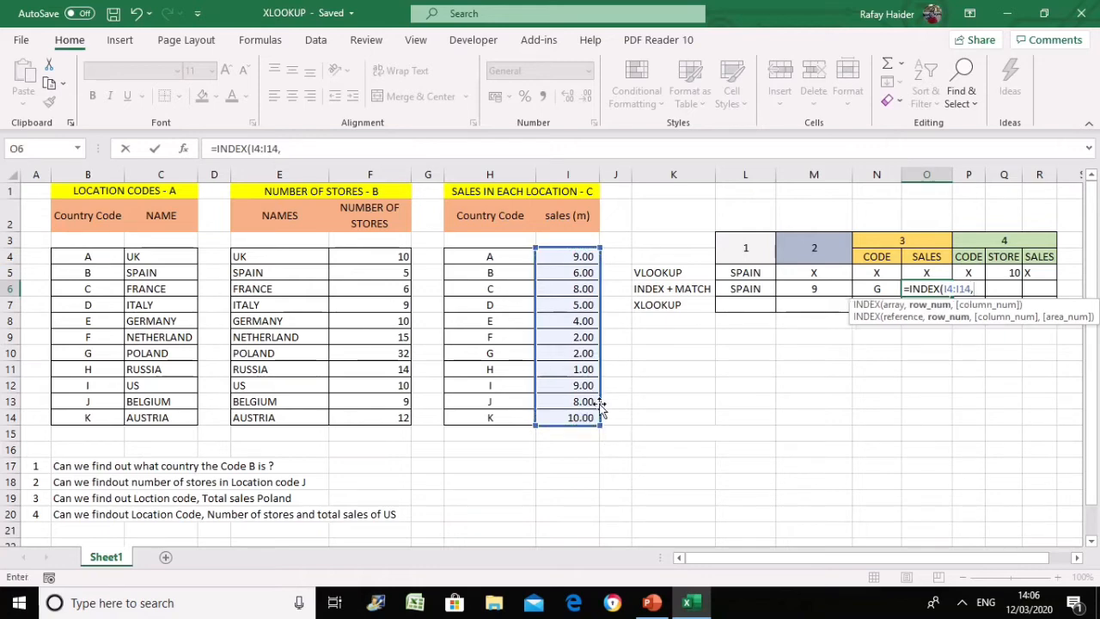
Step: Complete the O6 formula with a MATCH of code G (H10) in H4:H14, exact match (0), as the row number
type("MATCH")
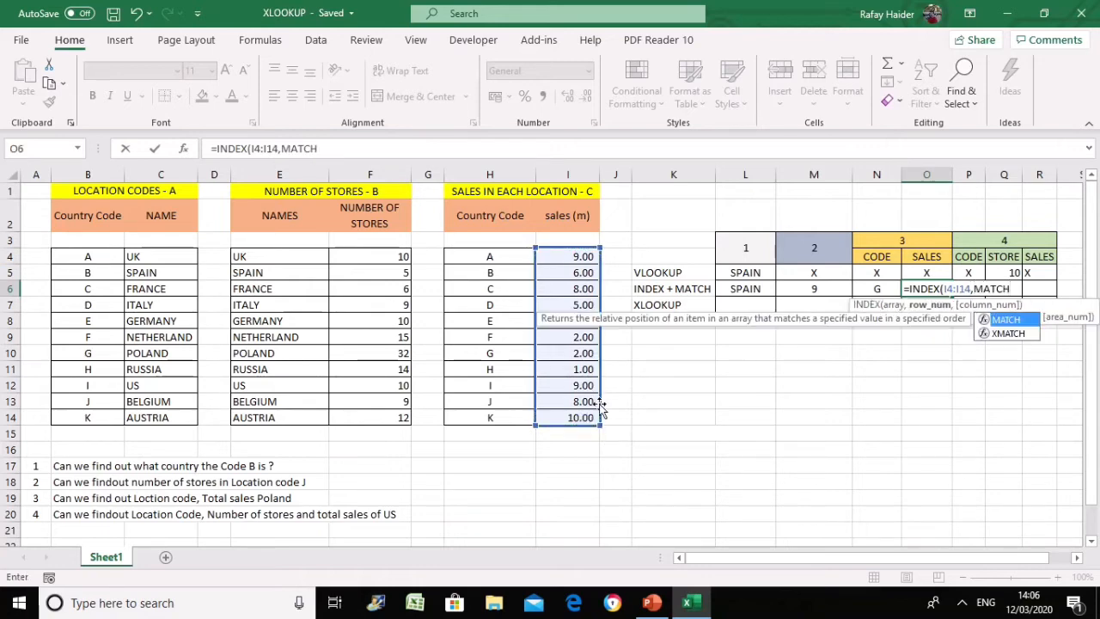
type("(")
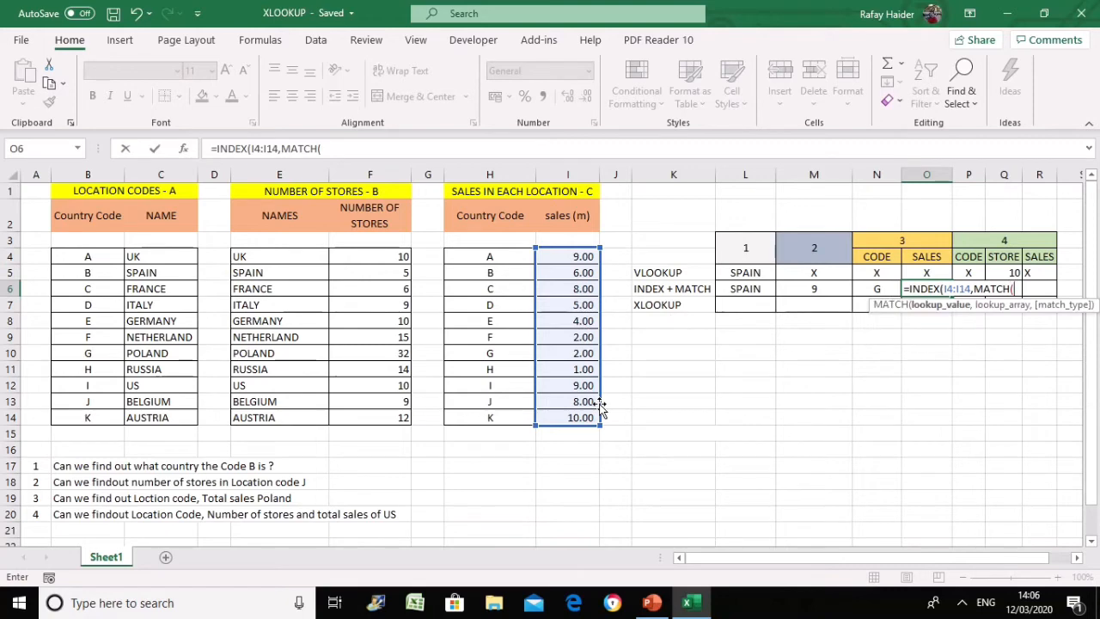
left_click(493, 353)
type(",")
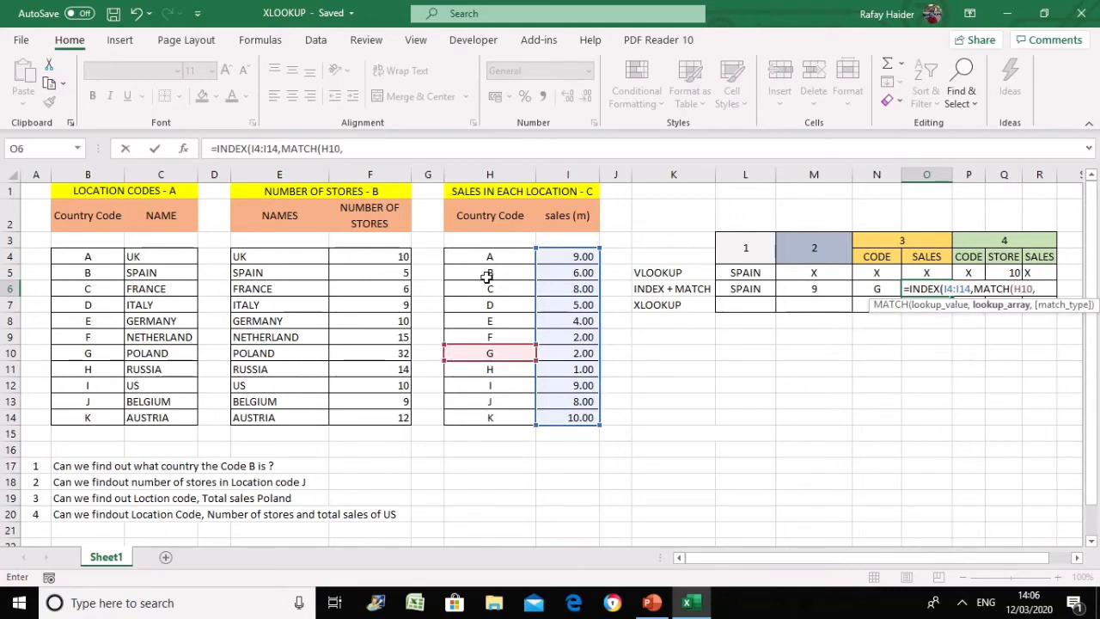
left_click_drag(489, 256, 491, 412)
type(",")
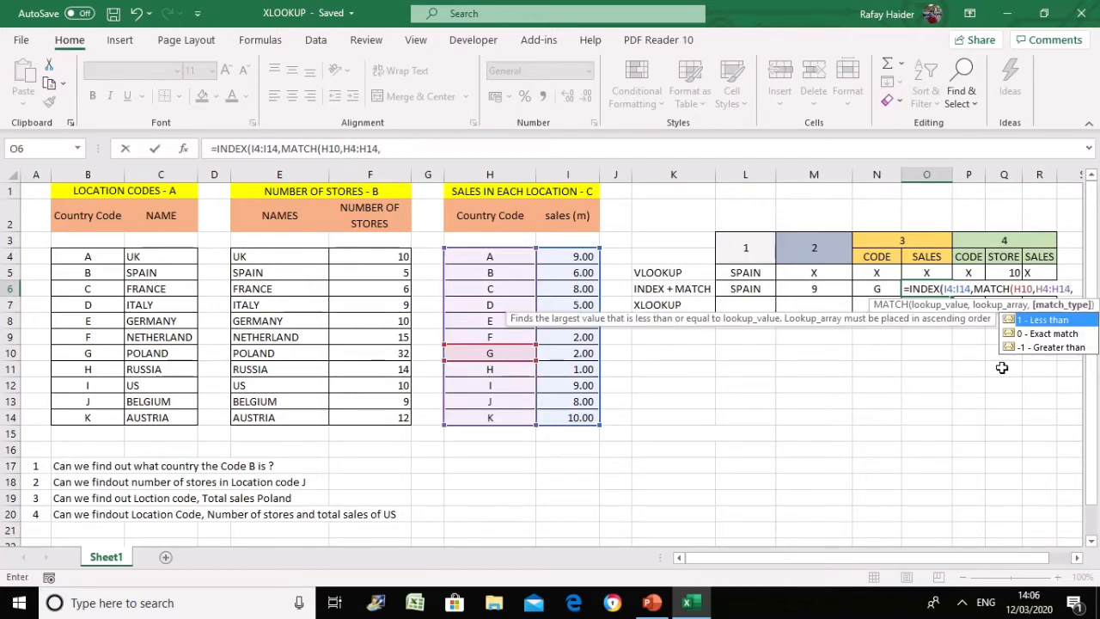
double_click(1035, 334)
type("0")
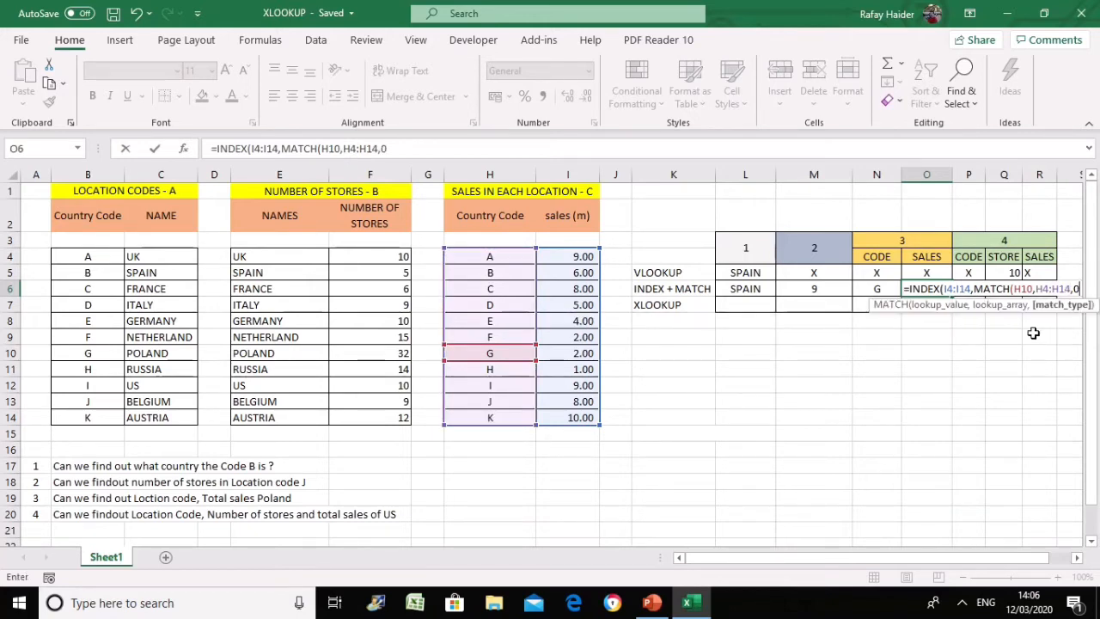
type("))")
key("Return")
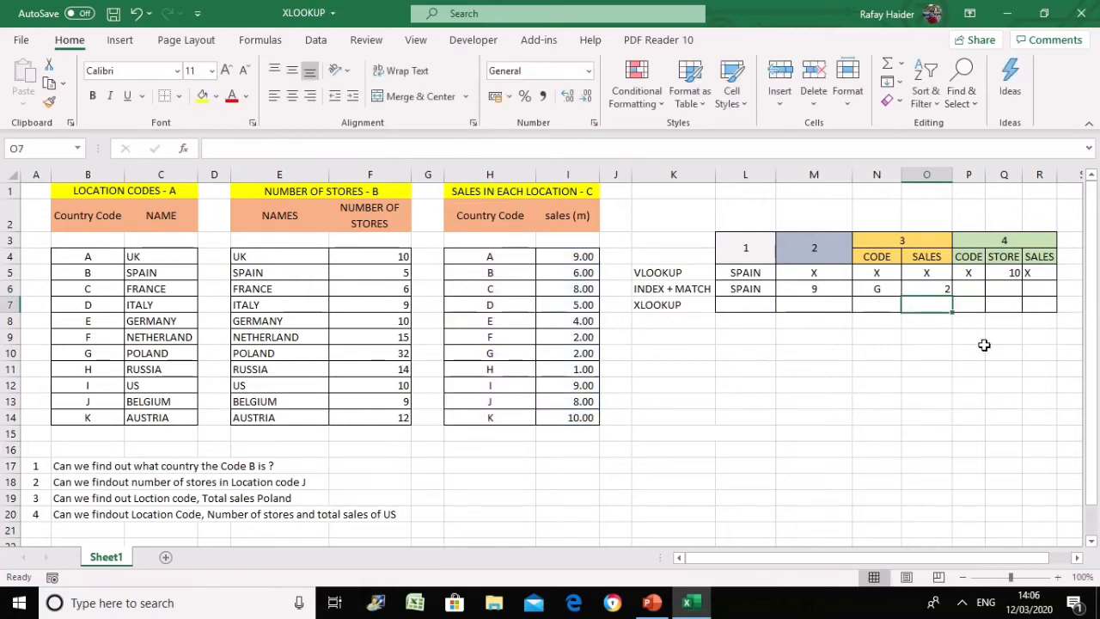
Step: Centre the sales result in O6 and save the workbook
left_click(933, 290)
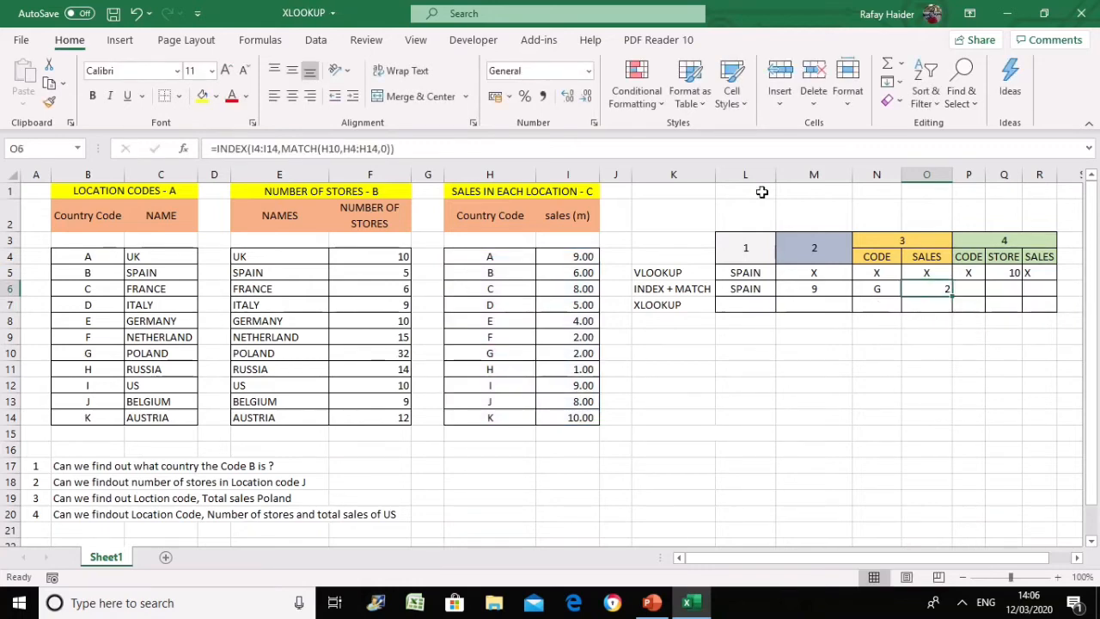
left_click(293, 96)
left_click(114, 13)
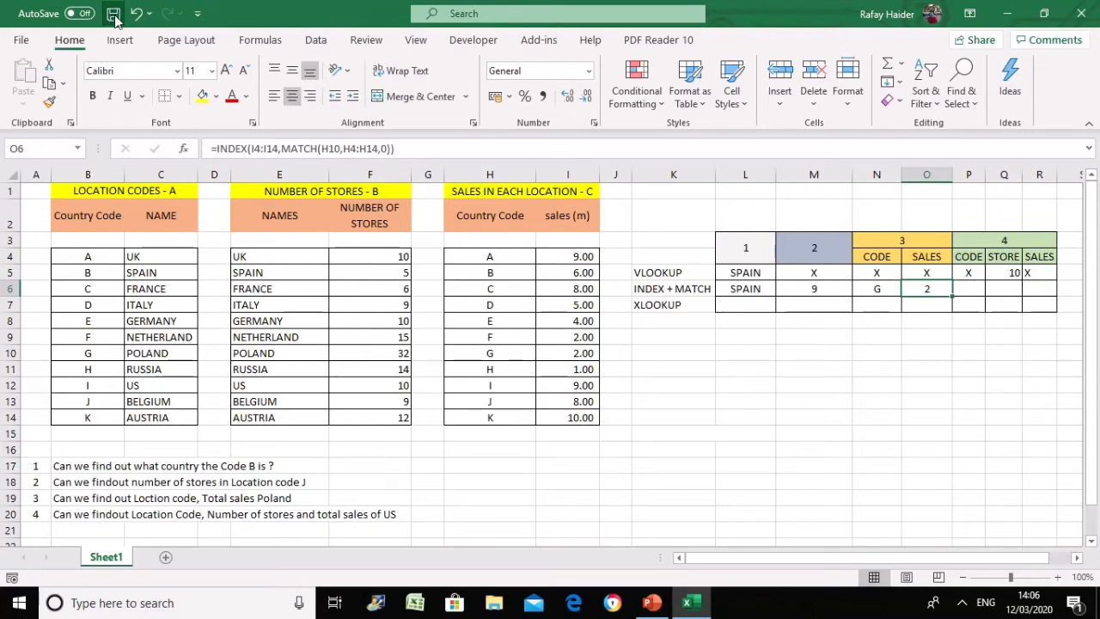
Step: Review the three source tables and question 4 about the US location code, number of stores and total sales
left_click(779, 317)
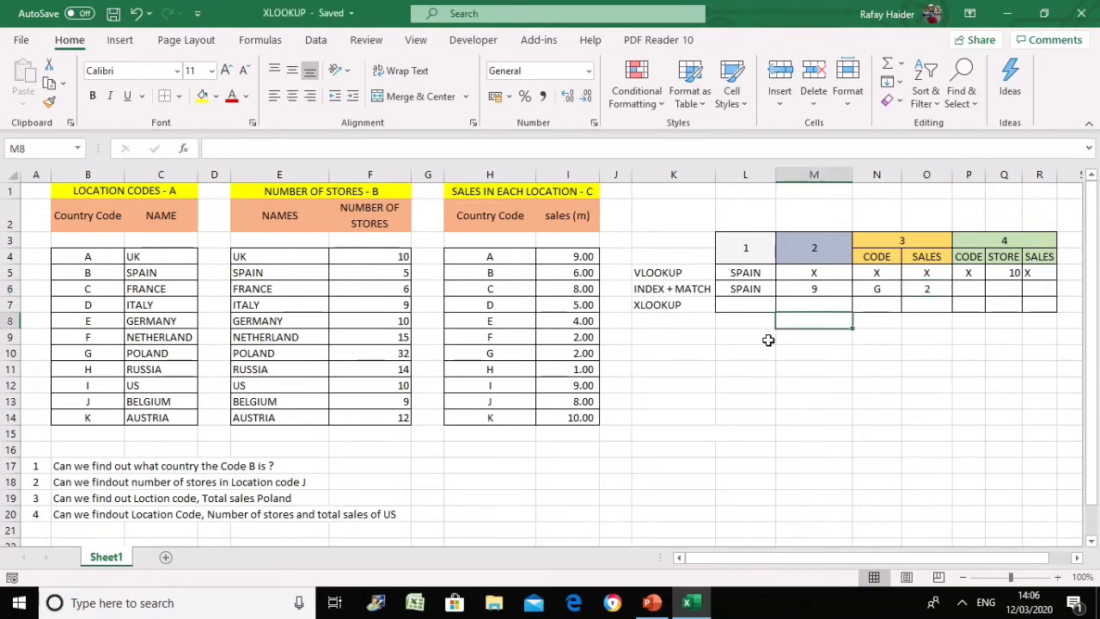
left_click(804, 367)
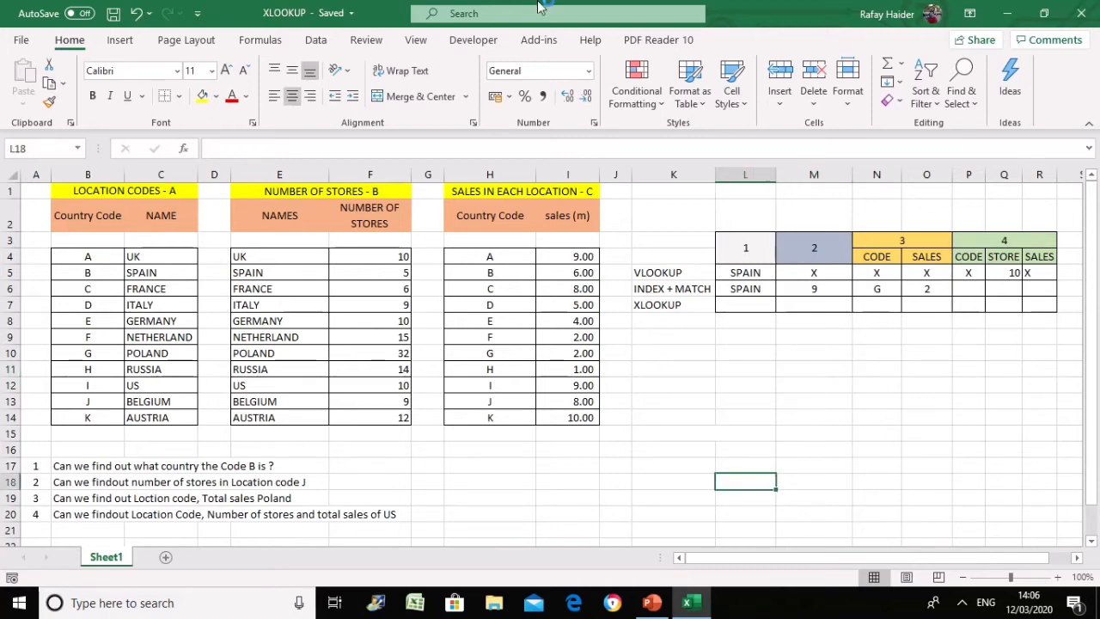
left_click(828, 378)
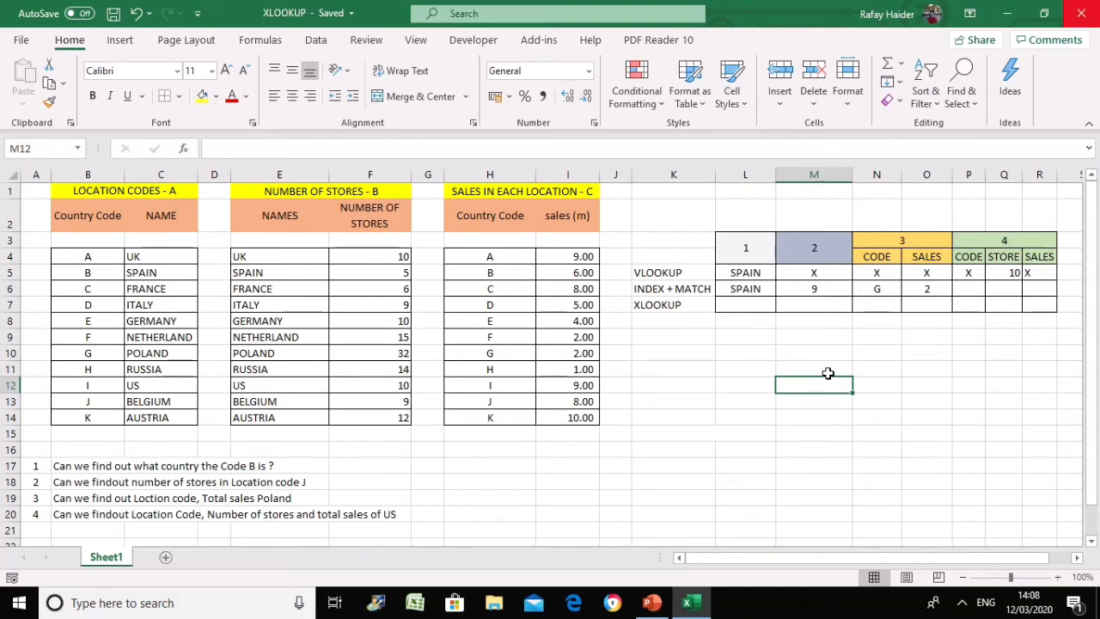
left_click(102, 367)
left_click(292, 367)
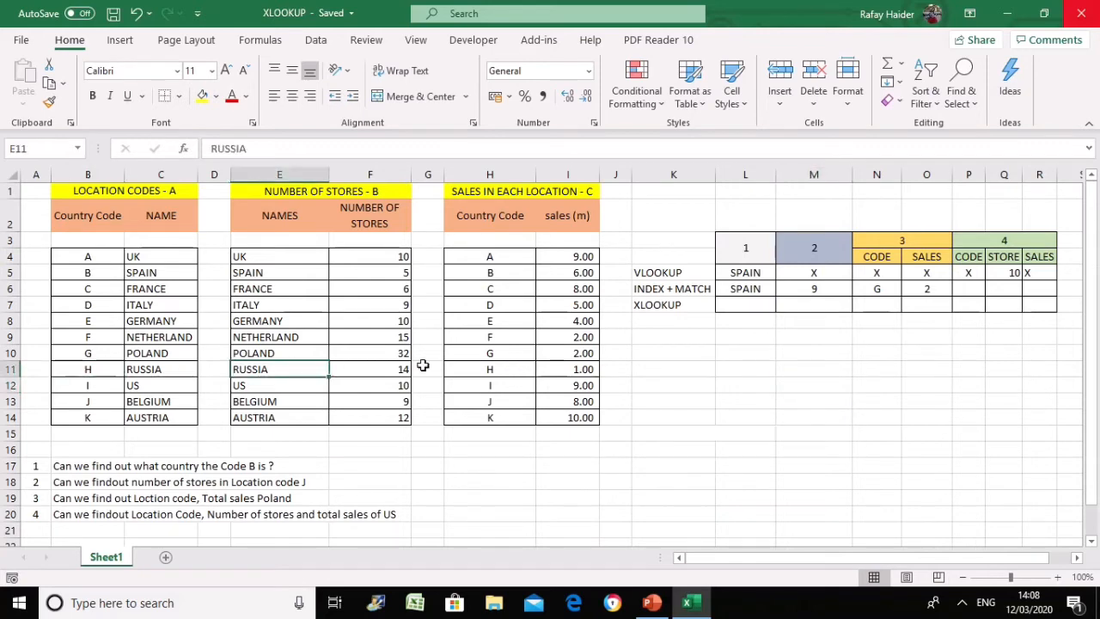
left_click(524, 367)
left_click(813, 385)
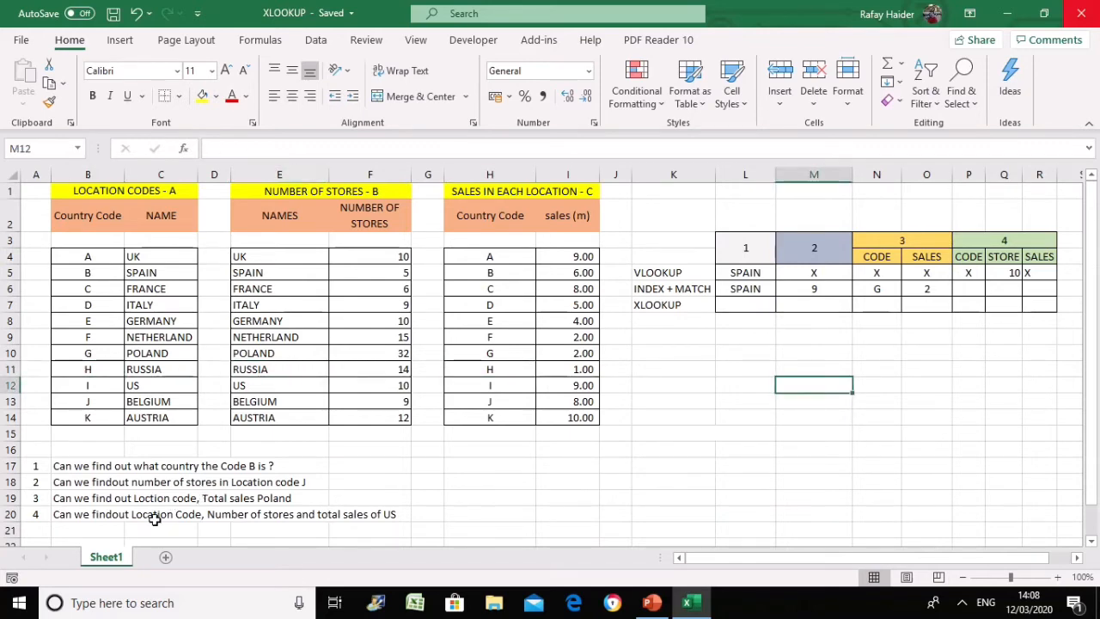
left_click(193, 513)
left_click(832, 496)
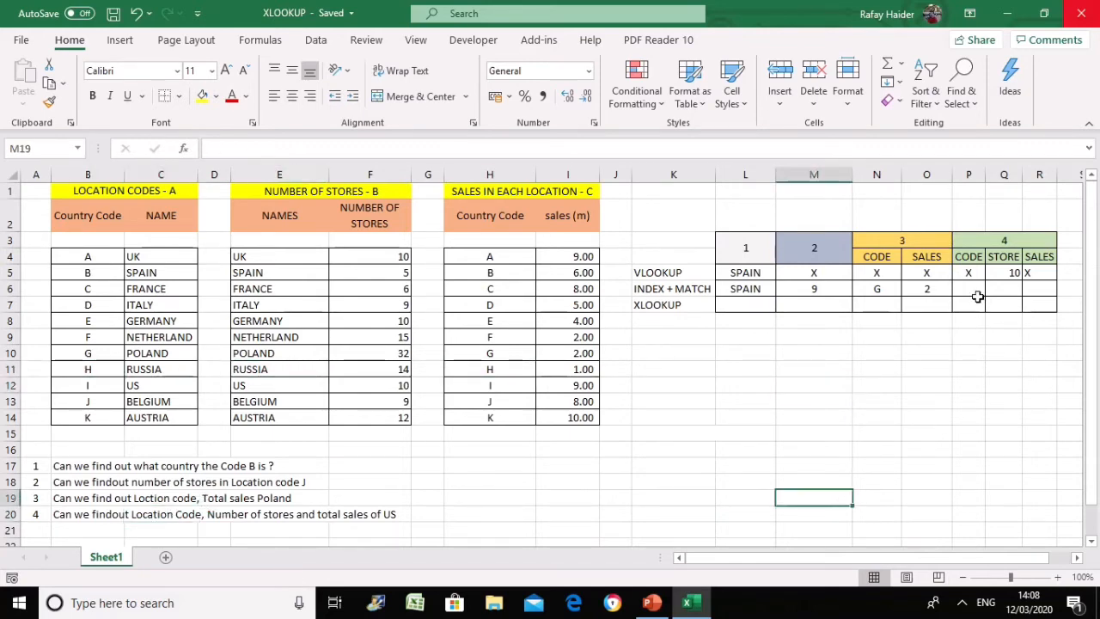
Step: Start an INDEX formula in question 4's INDEX + MATCH code cell (P6) with the country codes B4:B14 as the array
left_click(971, 288)
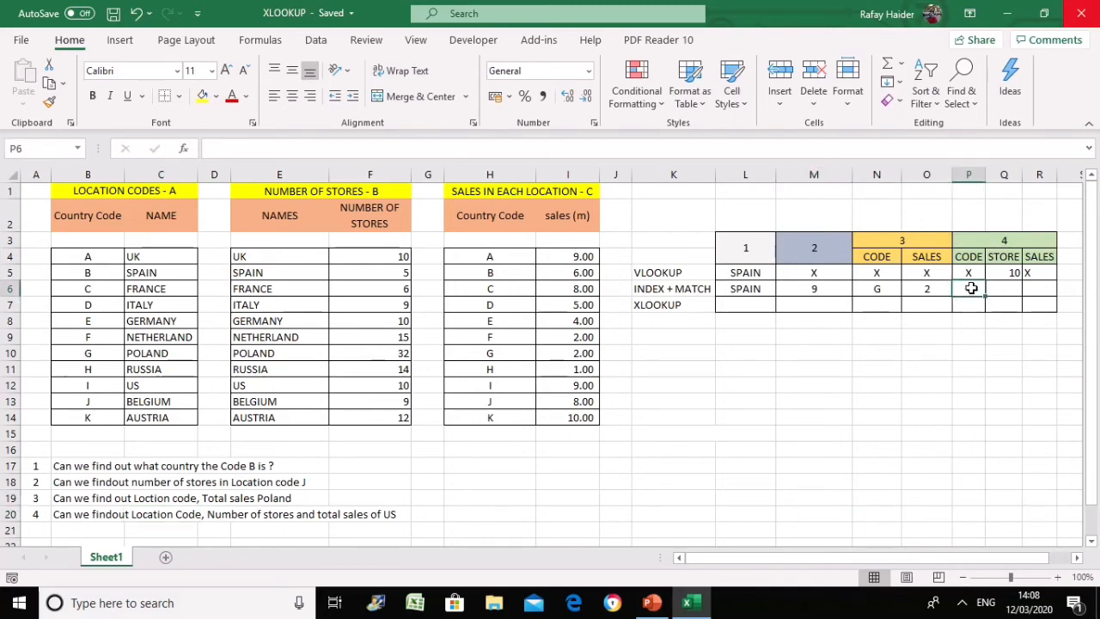
type("=INEX")
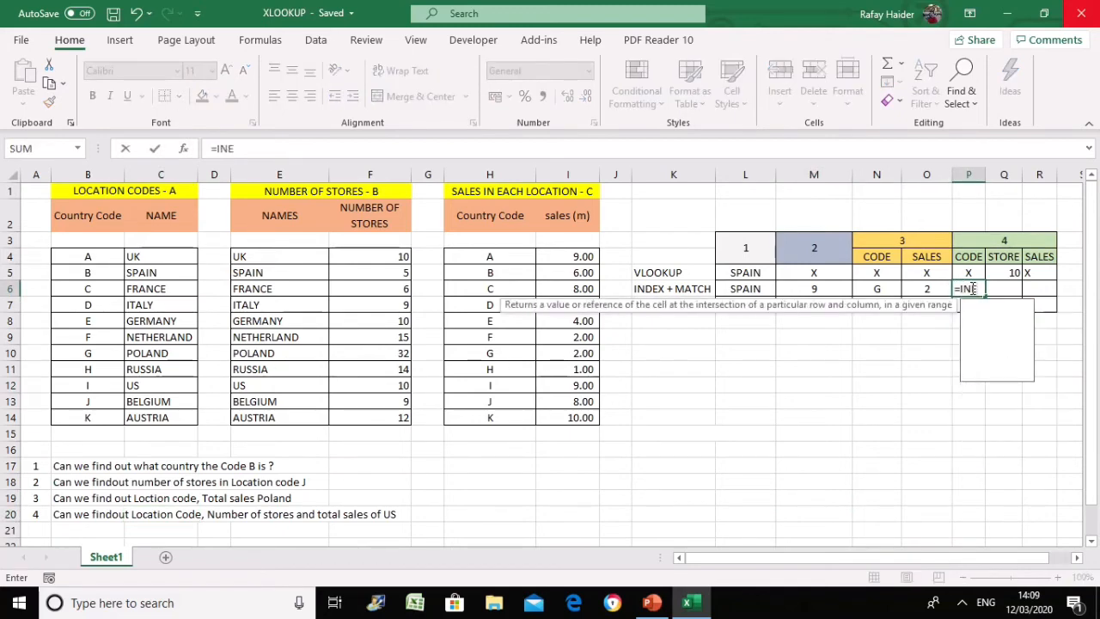
key("BackSpace")
key("BackSpace")
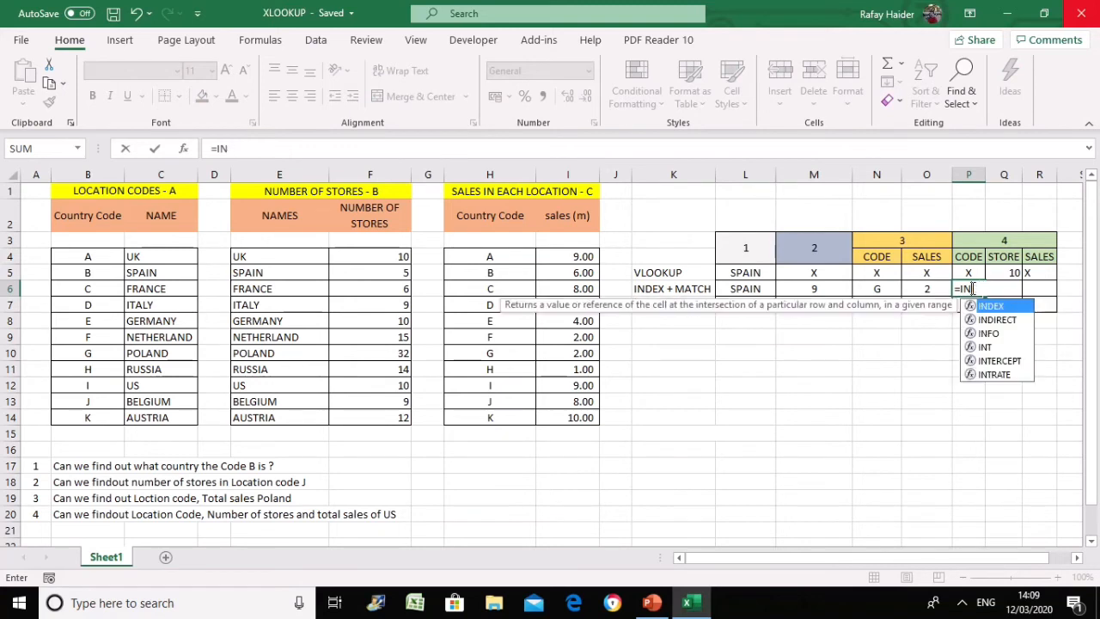
type("DEX")
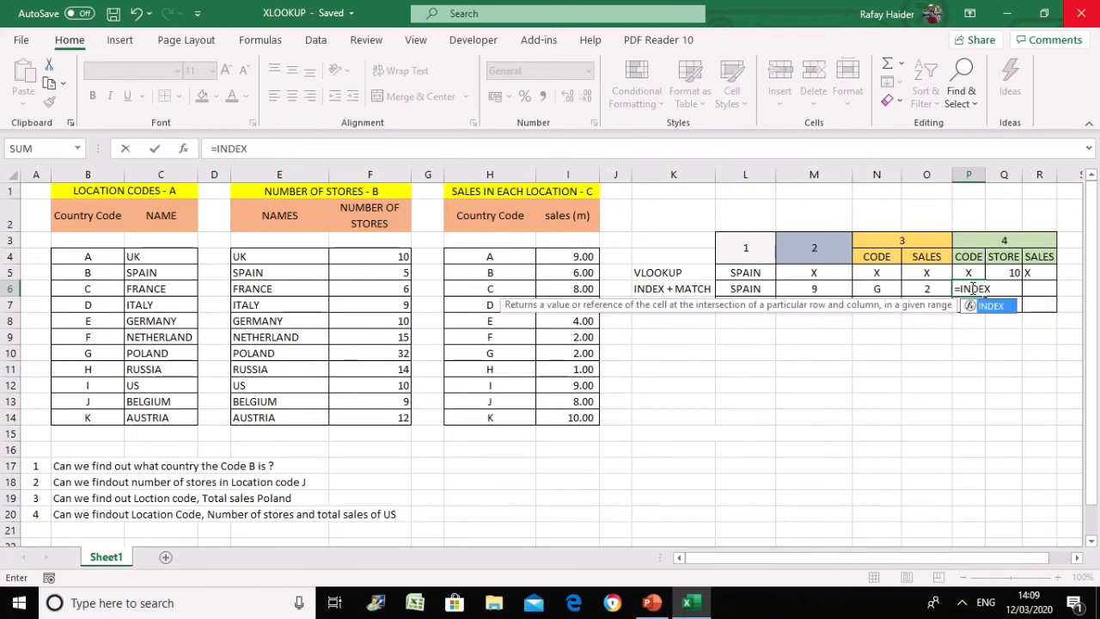
type("(")
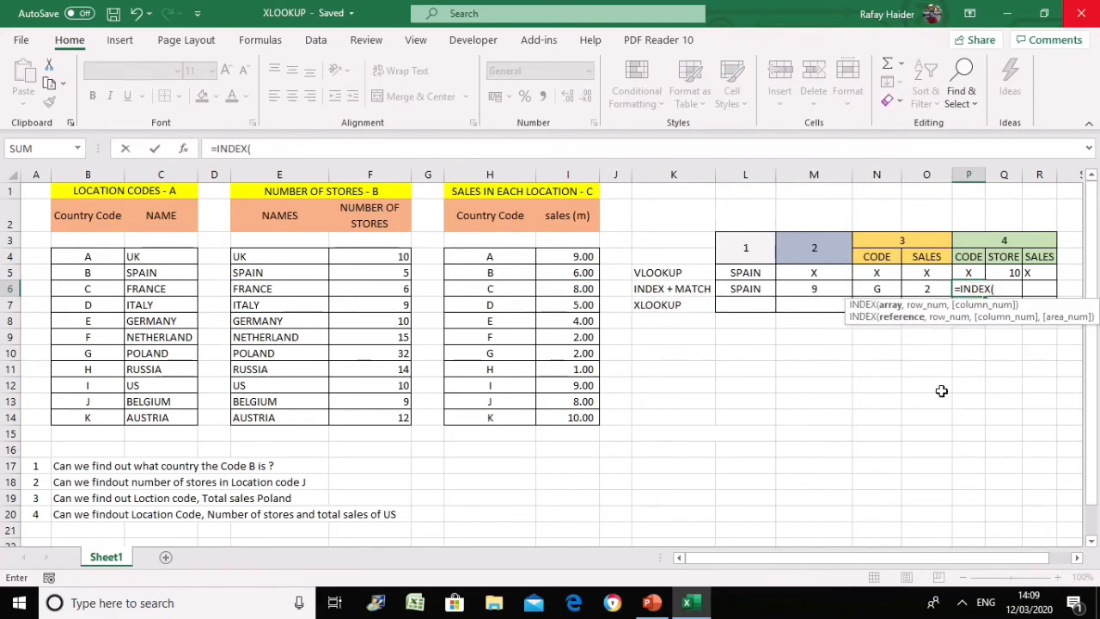
left_click_drag(90, 256, 93, 415)
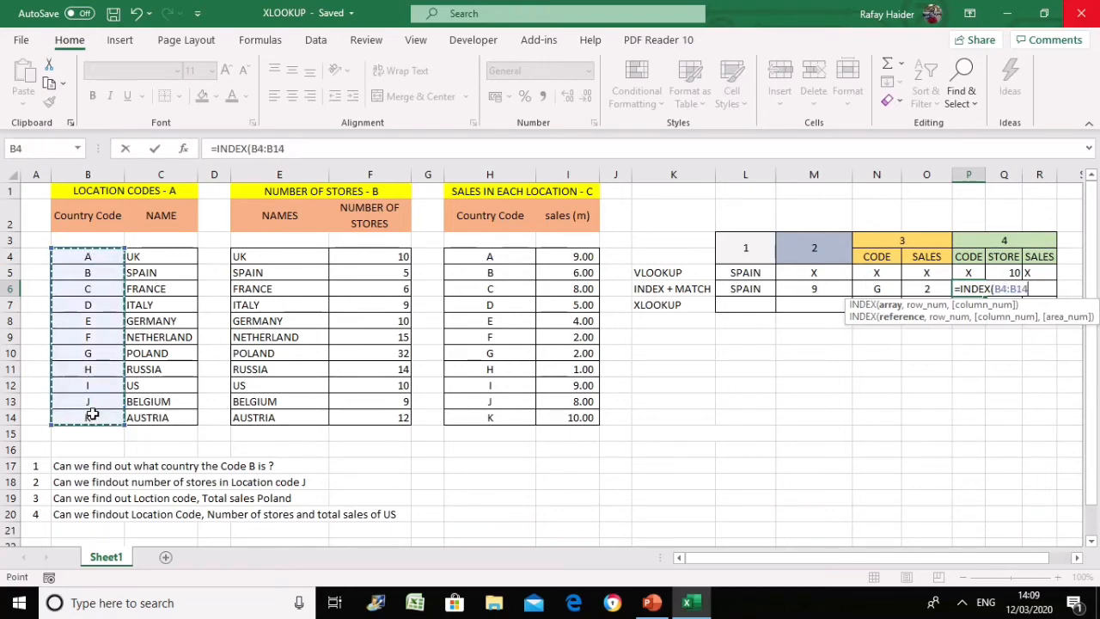
Step: Complete the P6 formula with a MATCH of US (C12) in the names C4:C14, exact match (0), as the row number
type(",MATCH")
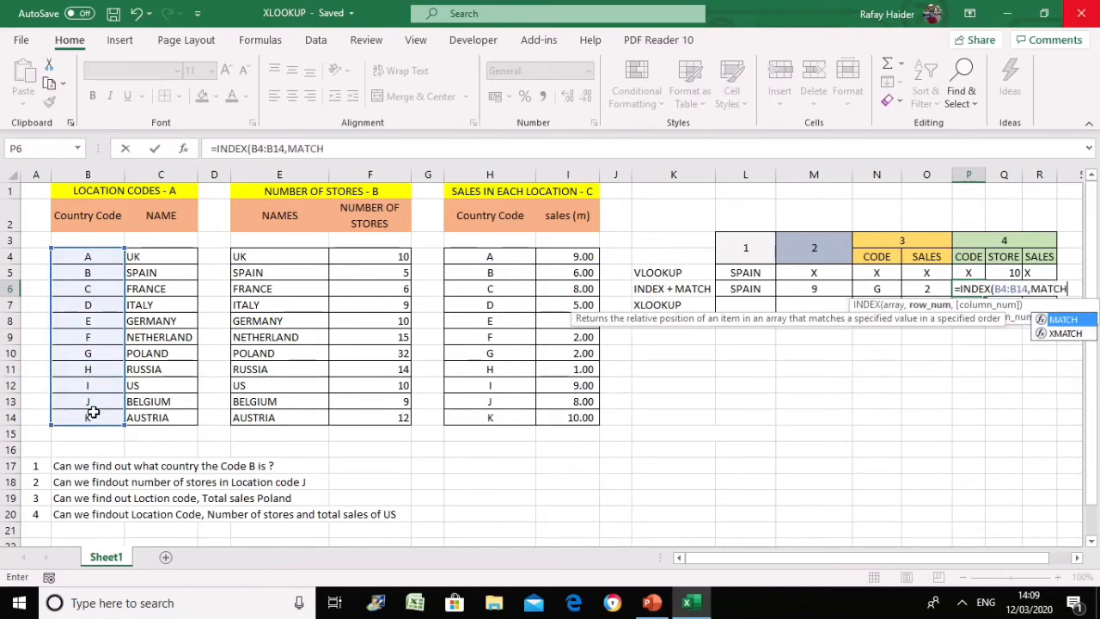
type("(")
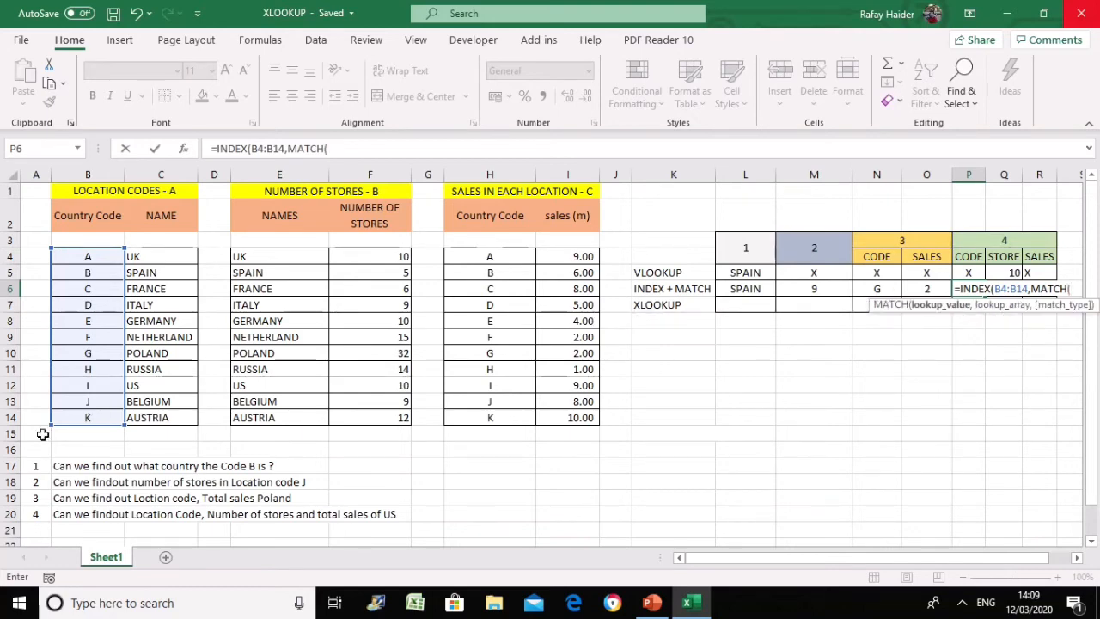
left_click(147, 388)
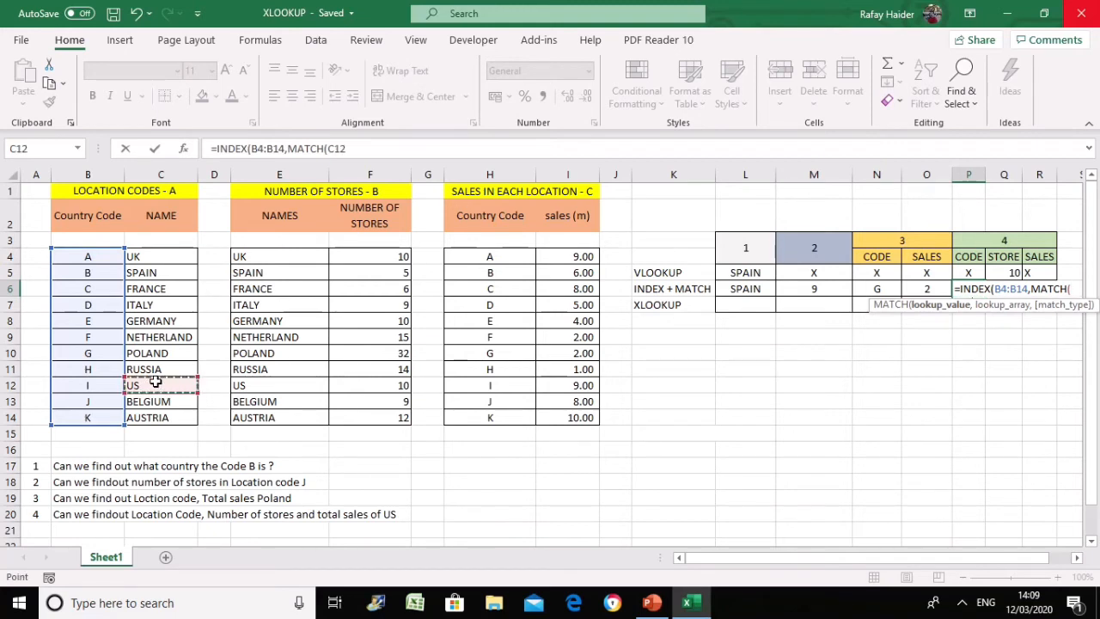
type(",")
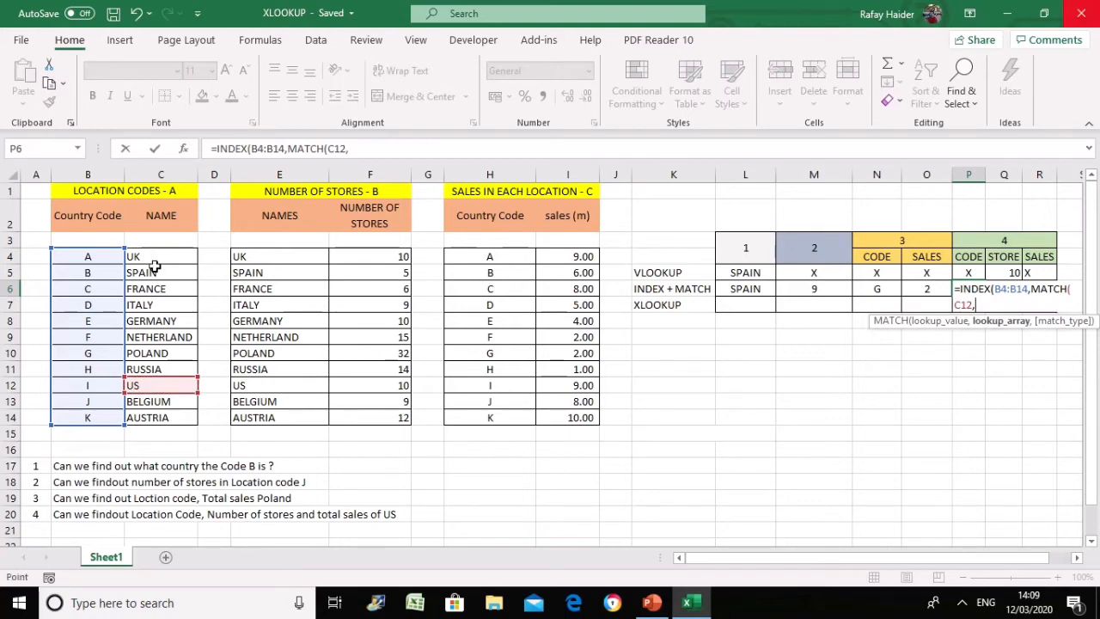
left_click_drag(155, 266, 153, 416)
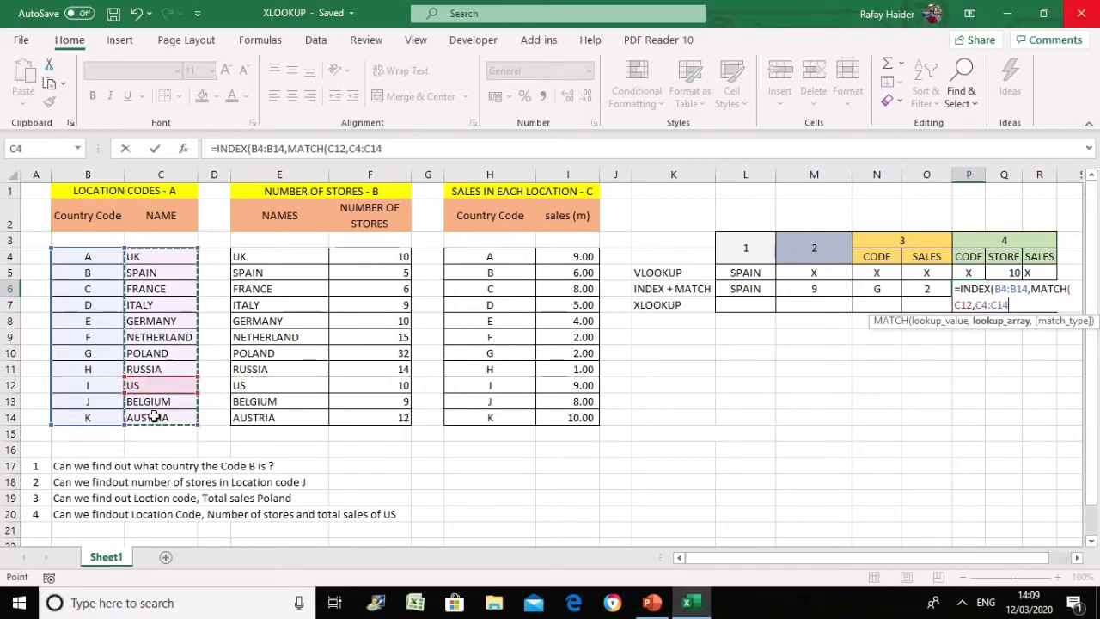
type(",")
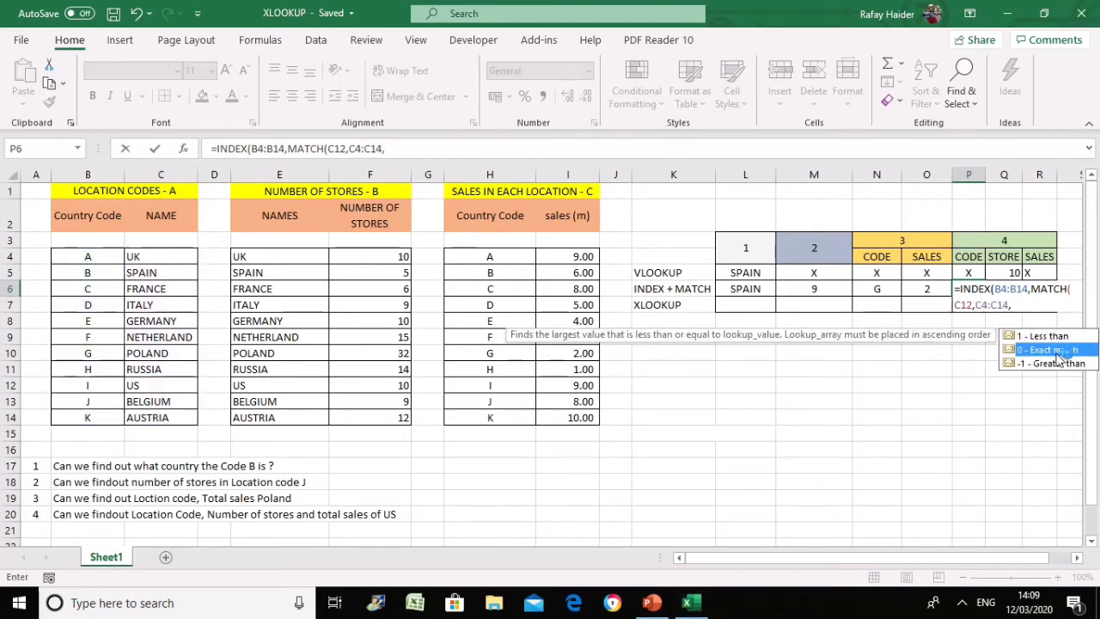
double_click(1057, 350)
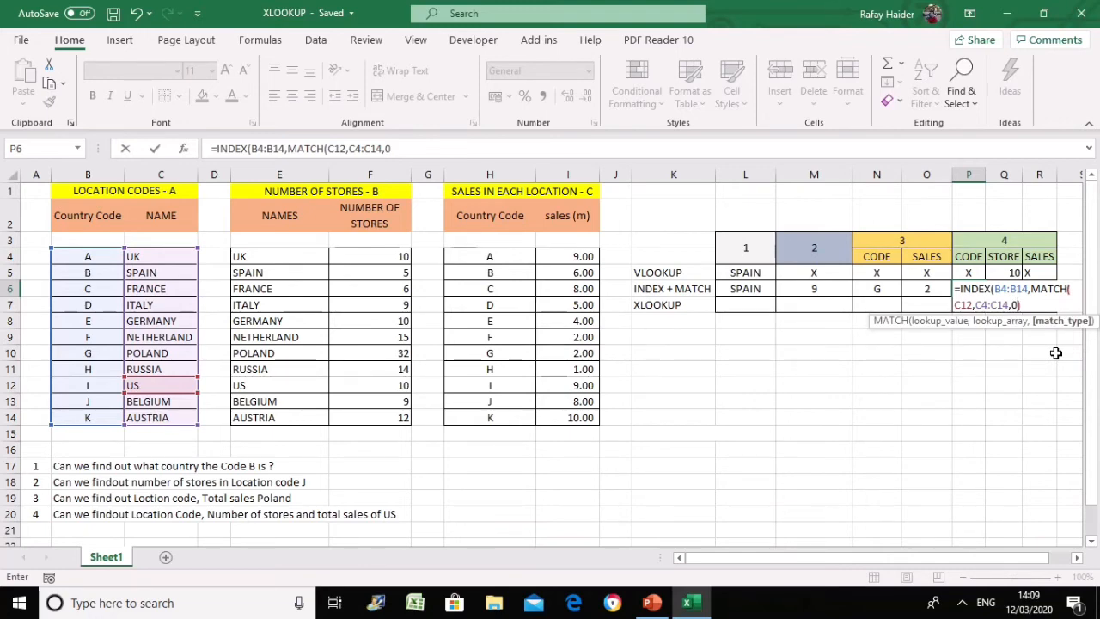
type("))")
key("ctrl+Return")
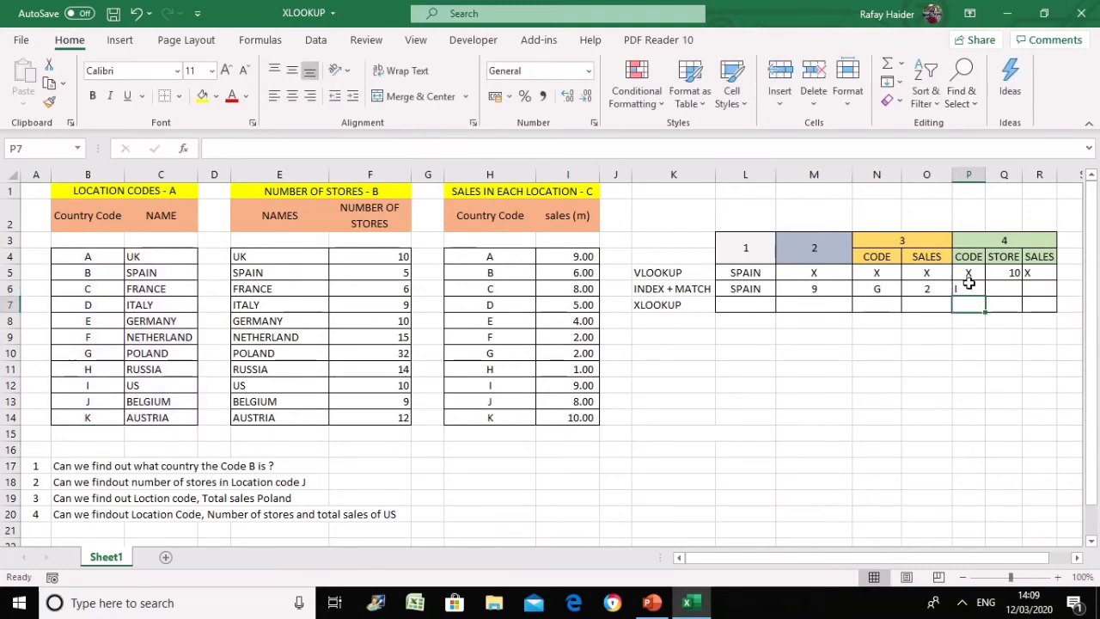
Step: Check the US entry in the location codes table and centre the code result in P6
left_click_drag(65, 385, 140, 385)
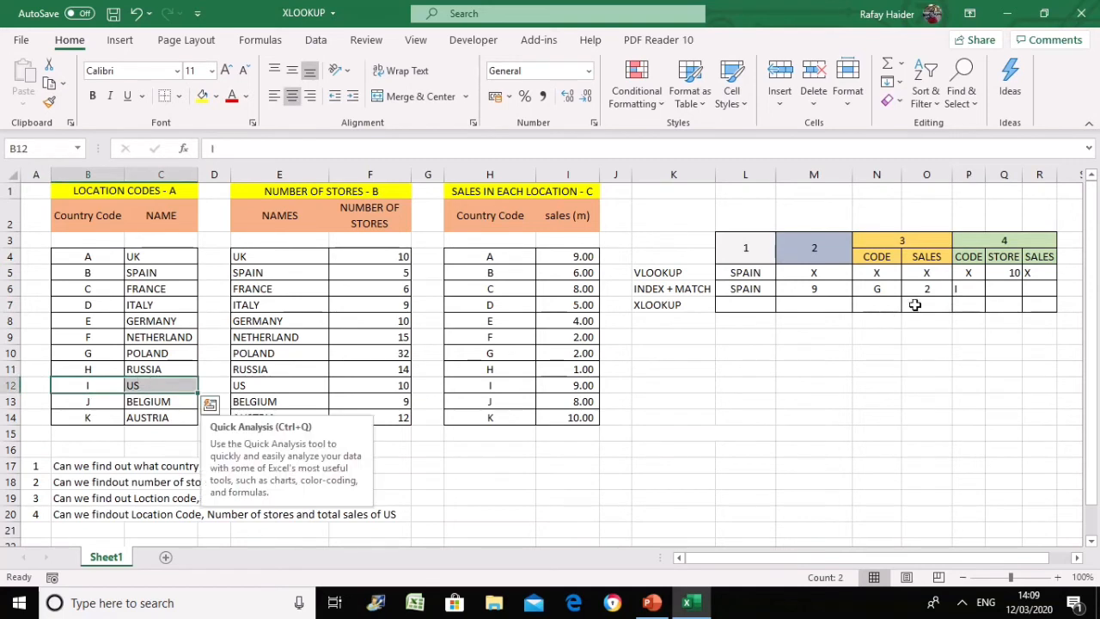
left_click(958, 288)
left_click(292, 97)
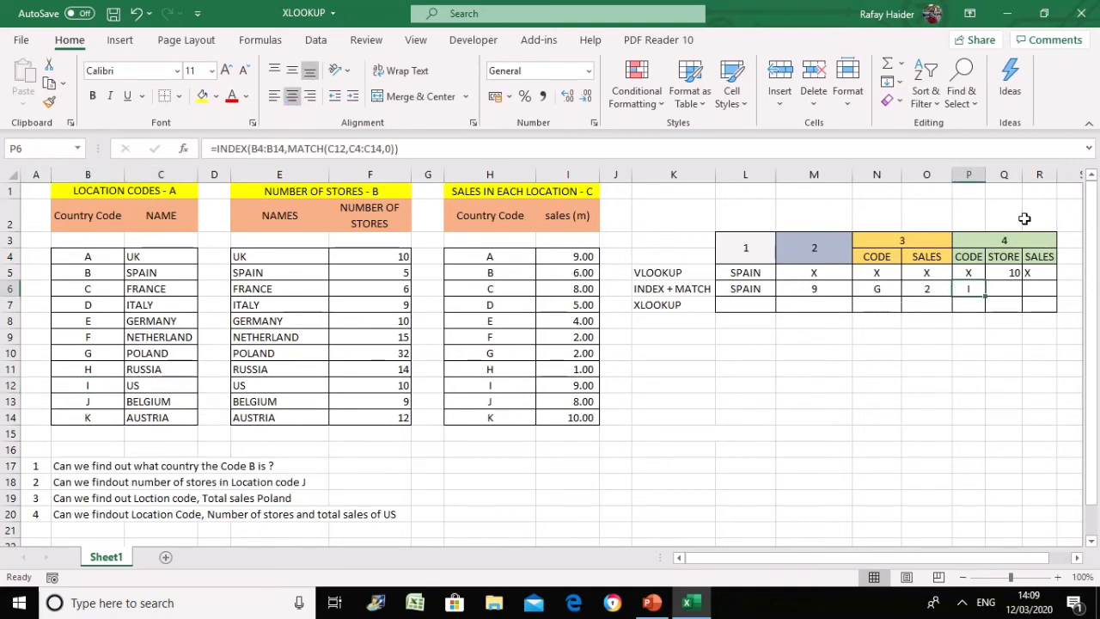
Step: Start an INDEX formula in question 4's INDEX + MATCH store cell (Q6) with the store numbers F4:F14 as the array
left_click(1009, 289)
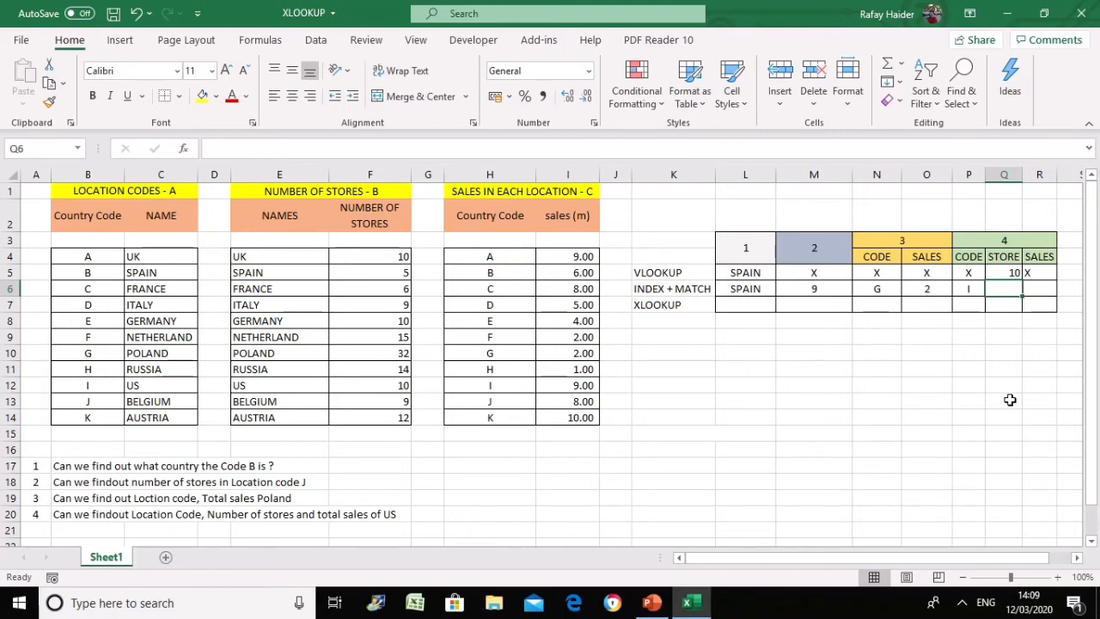
type("=")
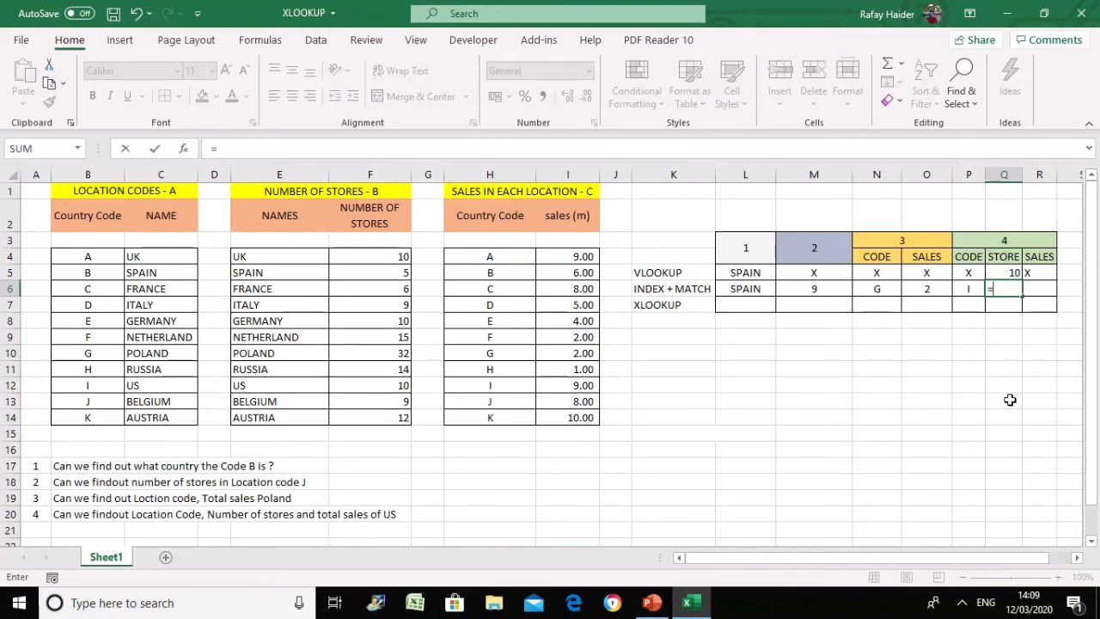
type("INDEX")
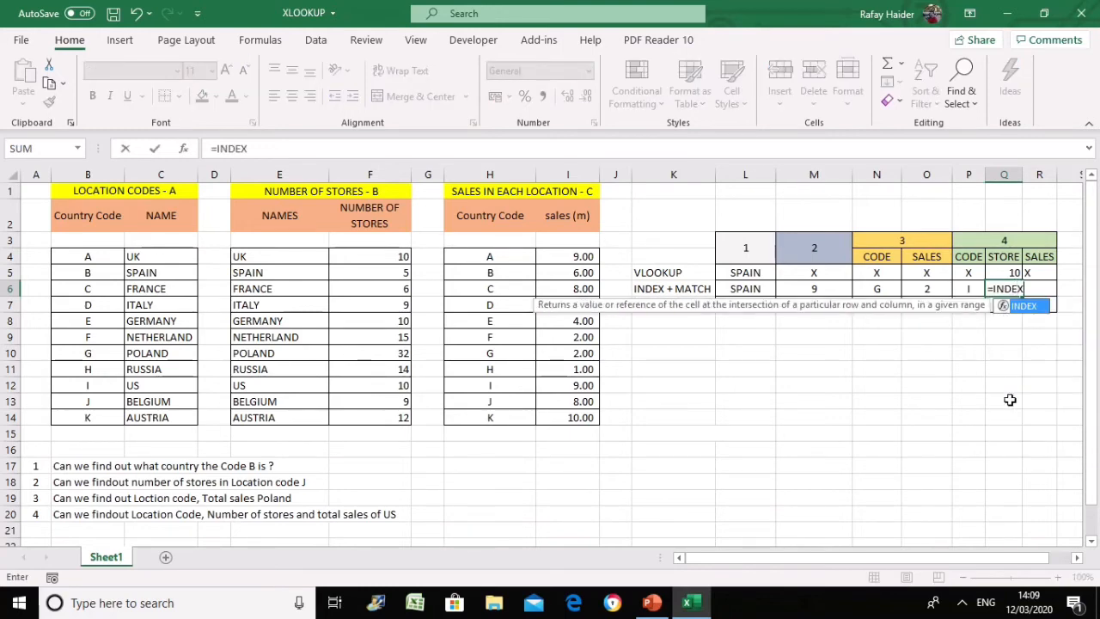
type("(")
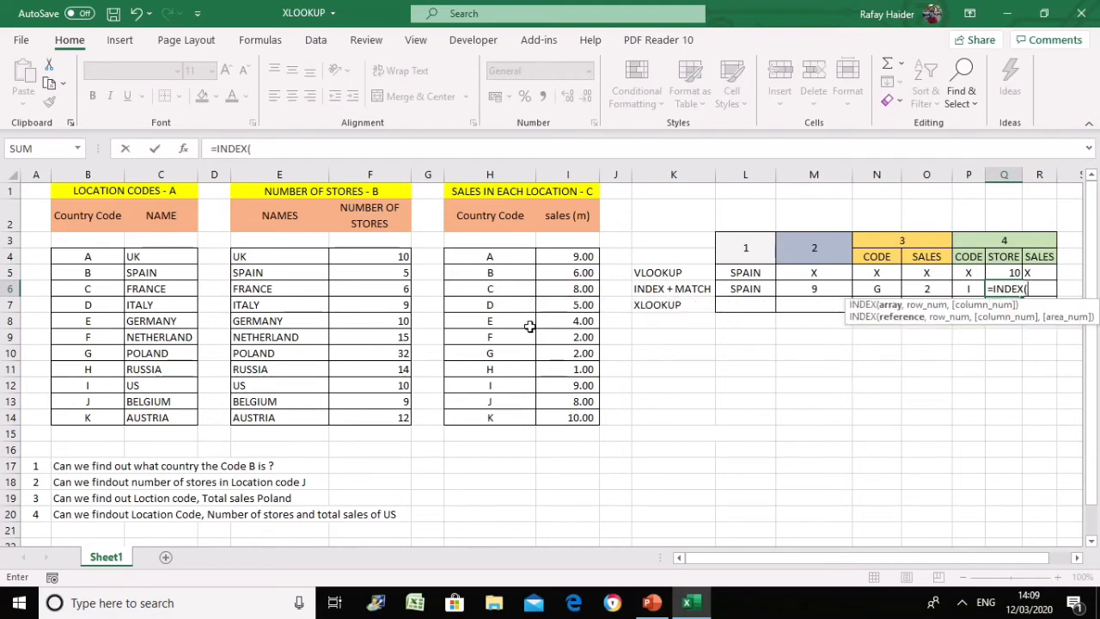
left_click_drag(376, 254, 359, 418)
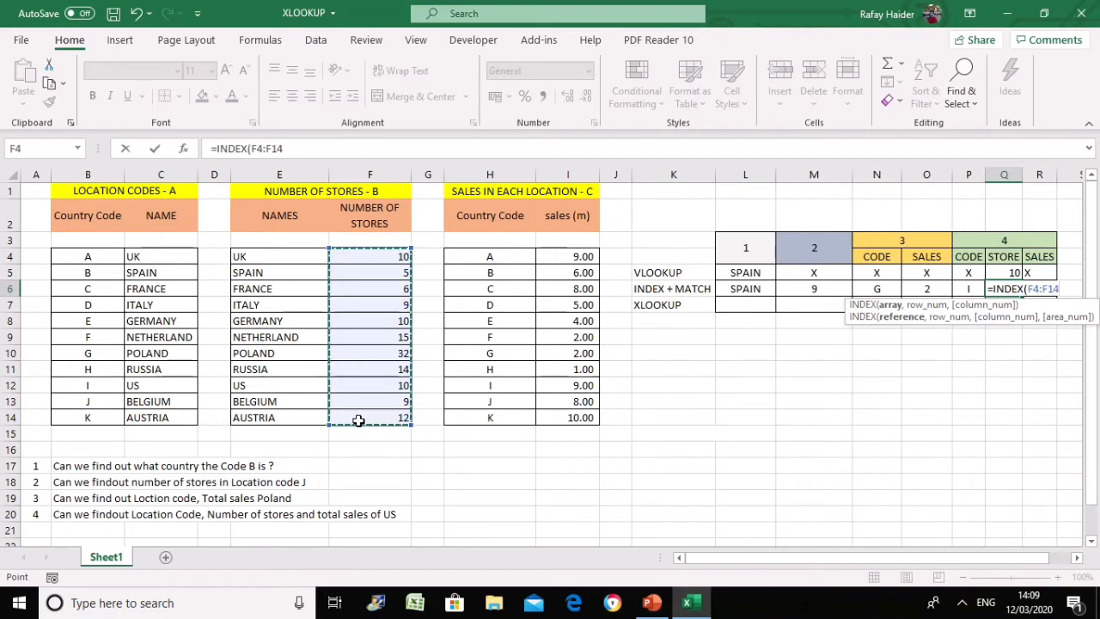
Step: Complete the Q6 formula with a MATCH of US (E12) in the names E4:E14, exact match (0), as the row number
type(",MATCH")
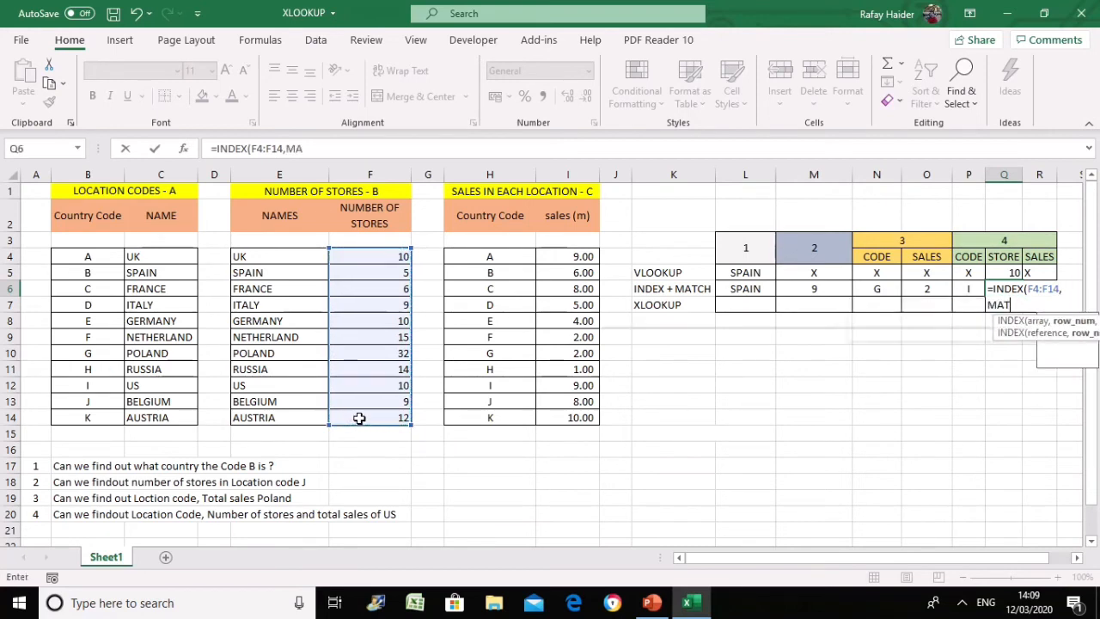
type("(")
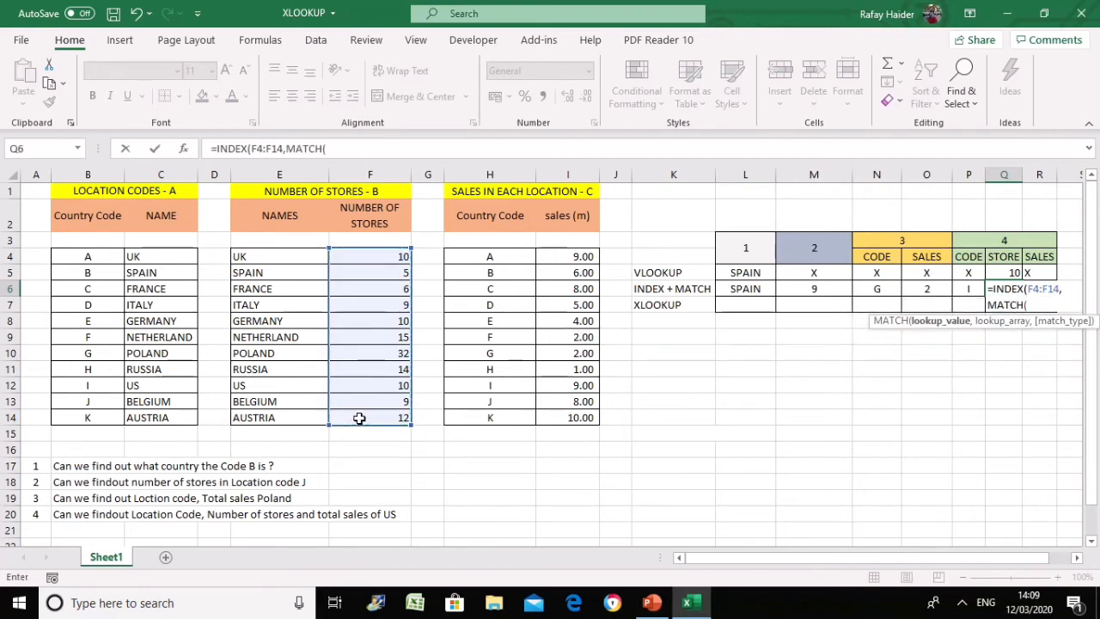
left_click(292, 385)
type(",")
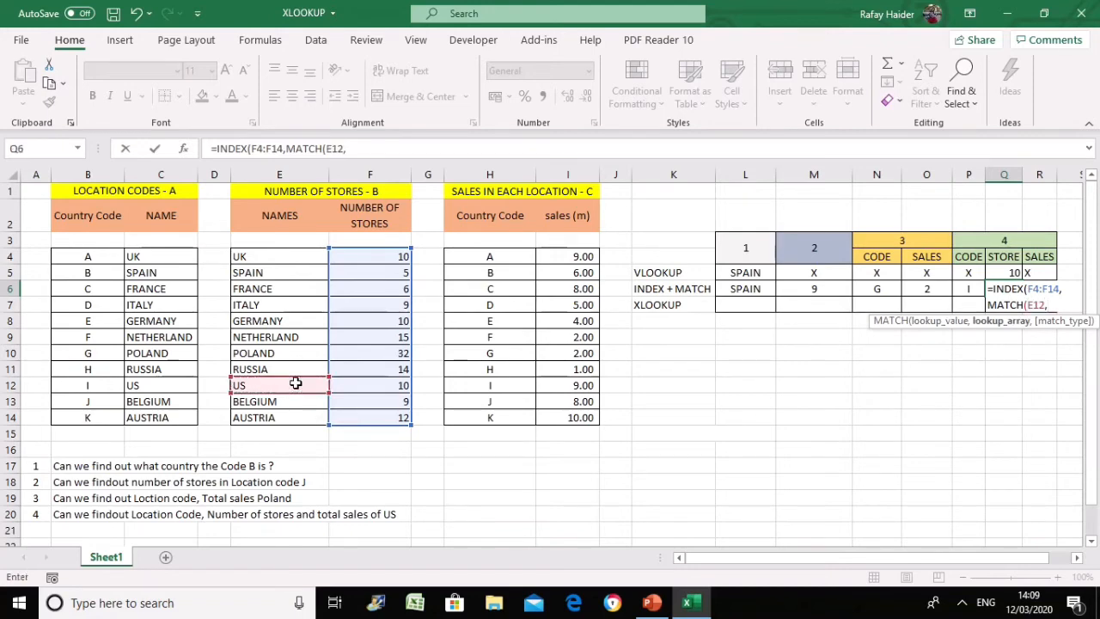
left_click_drag(272, 255, 272, 414)
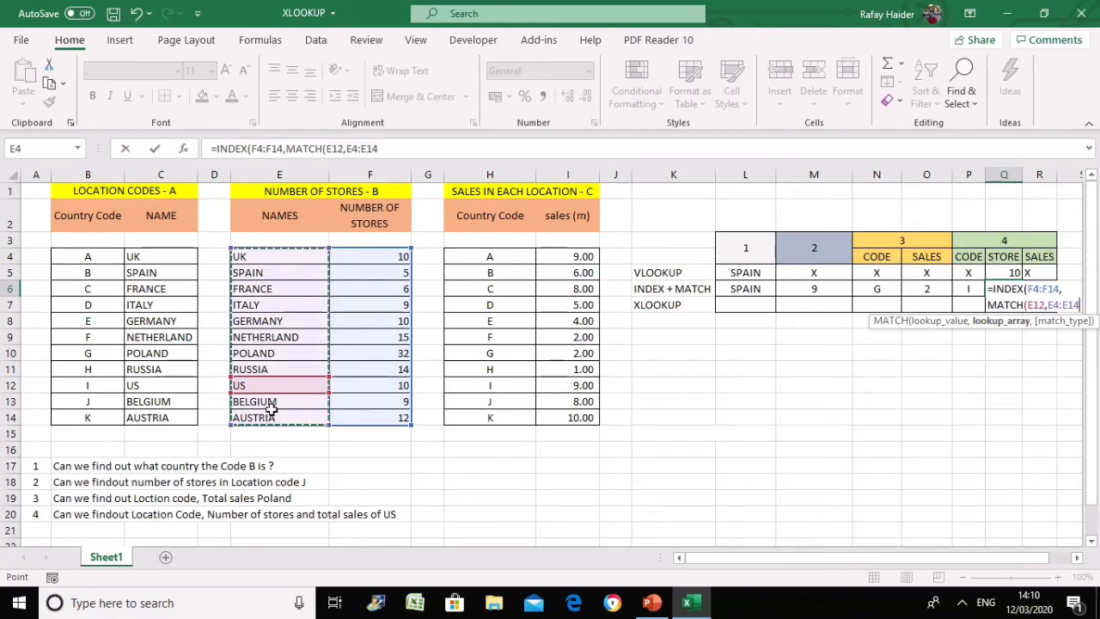
type(",")
double_click(1042, 350)
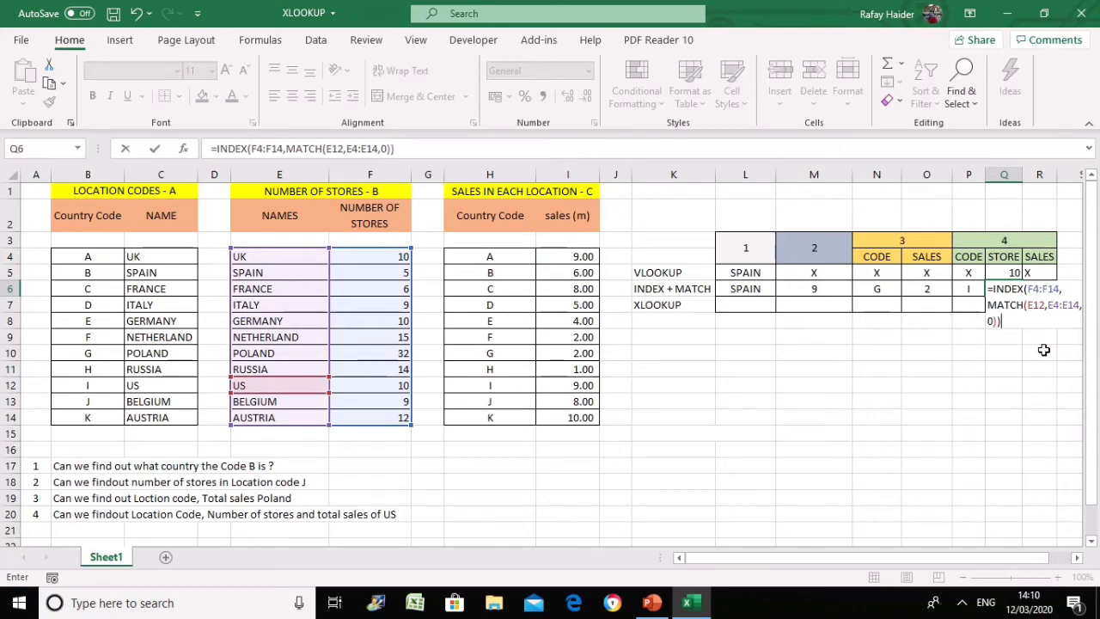
key("Return")
left_click(1012, 370)
Step: Start an INDEX formula in question 4's INDEX + MATCH sales cell (R6) with the sales figures I4:I14 as the array
left_click(1038, 289)
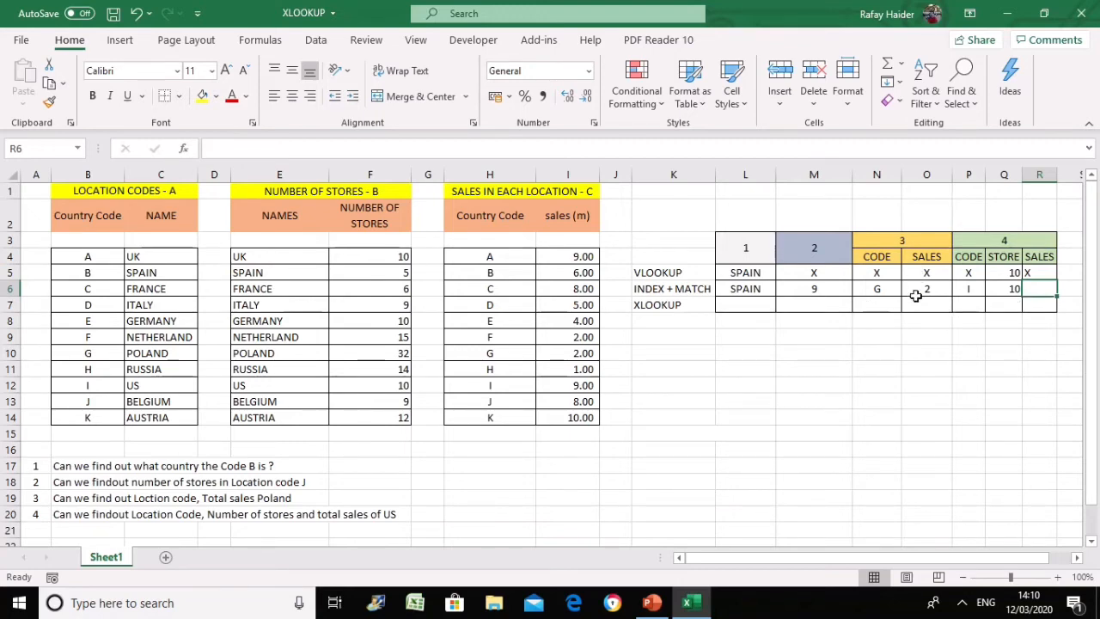
left_click(941, 414)
left_click(1048, 285)
type("=INDEX")
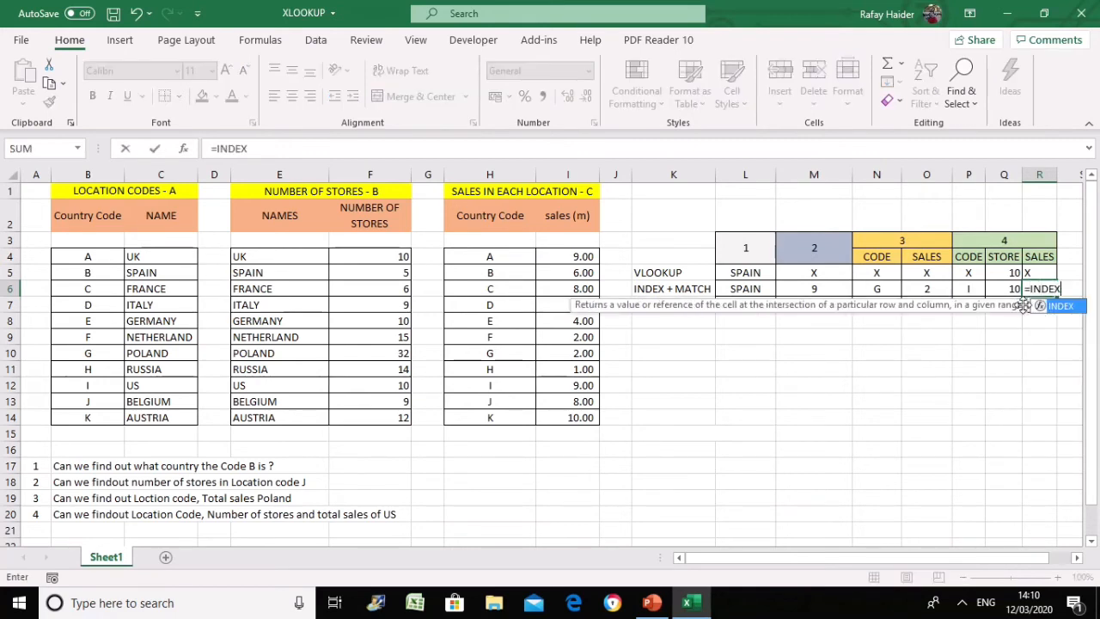
type("(")
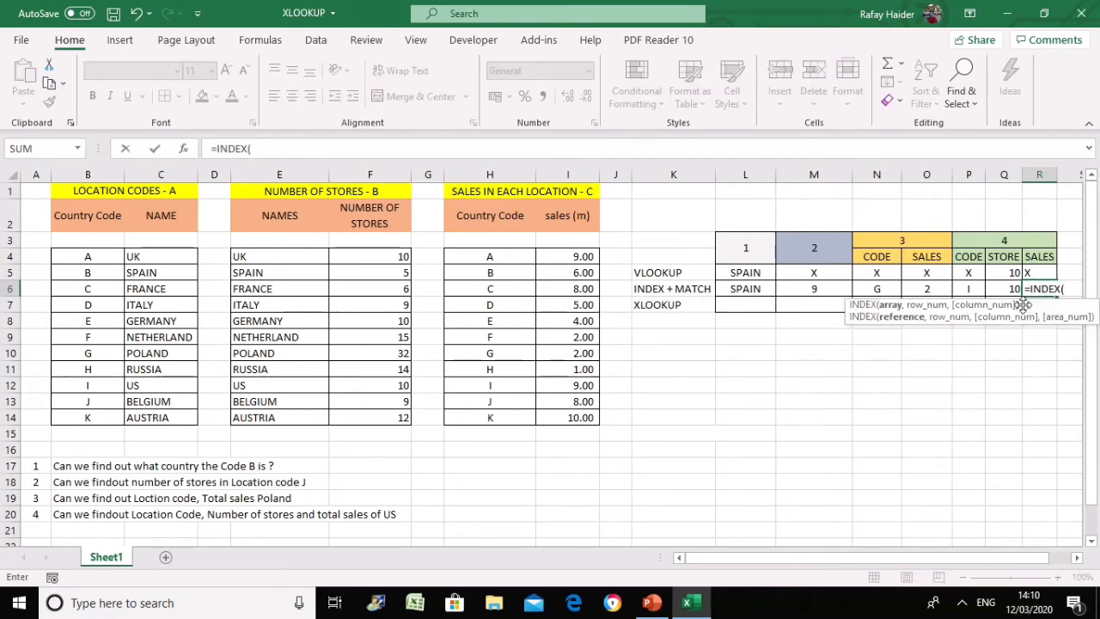
left_click_drag(562, 250, 580, 415)
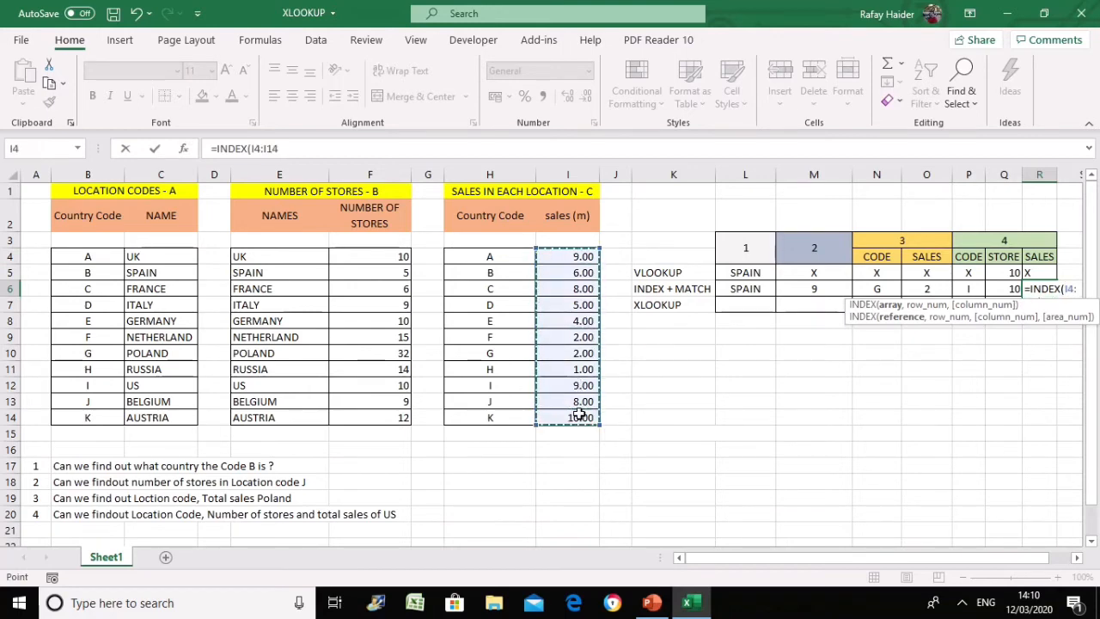
Step: Complete the R6 formula with a MATCH of code I (H12) in the country codes H4:H14, exact match (0), as the row number
type(",MATC")
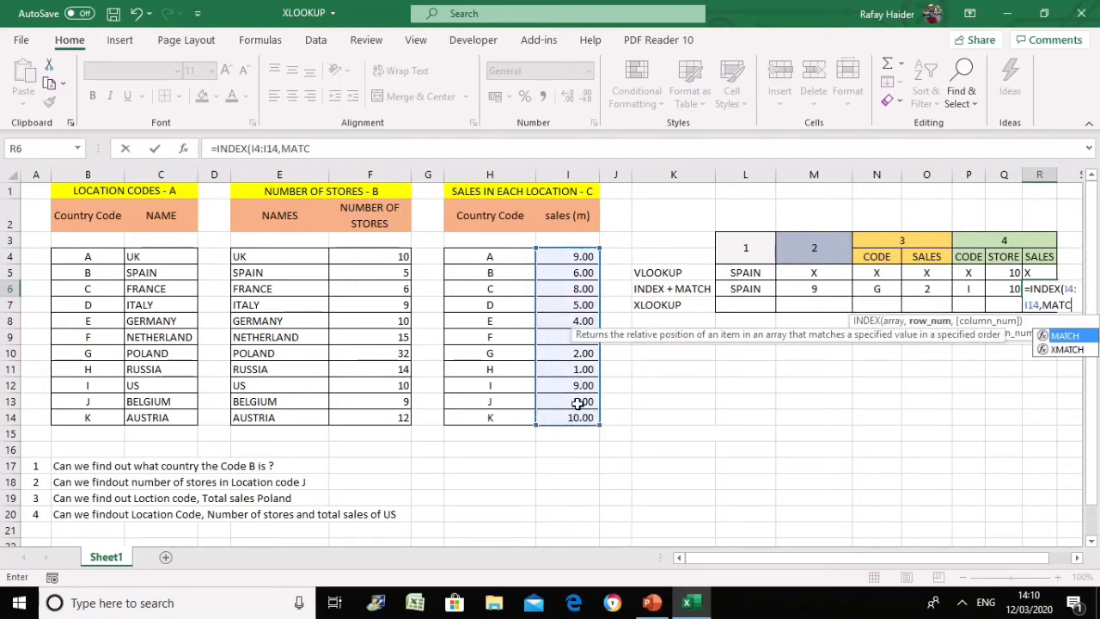
type("H(")
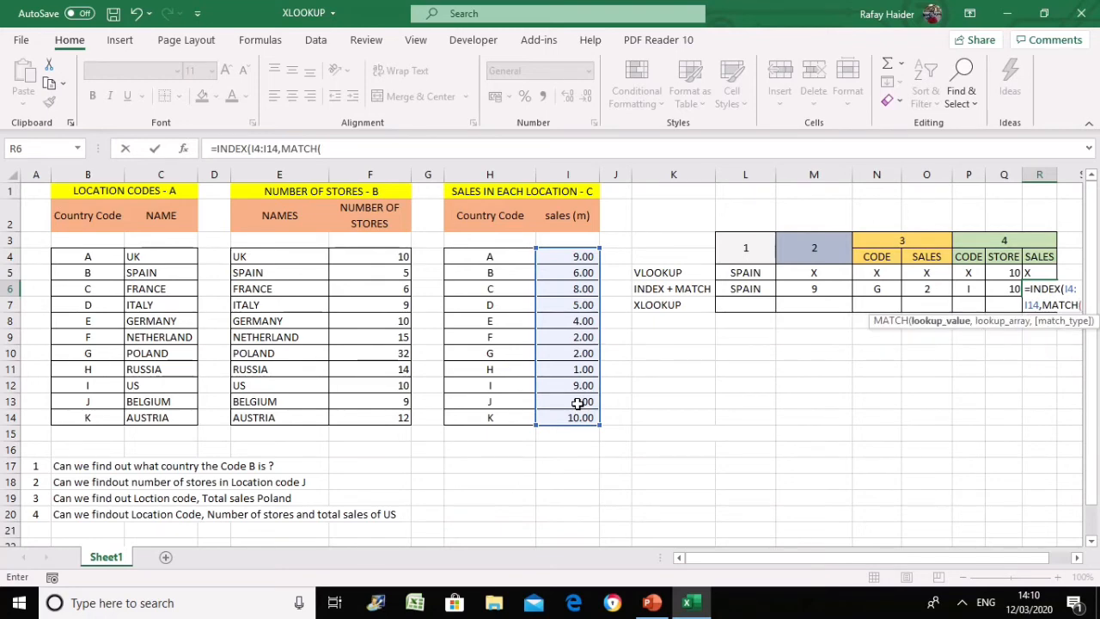
left_click(1077, 557)
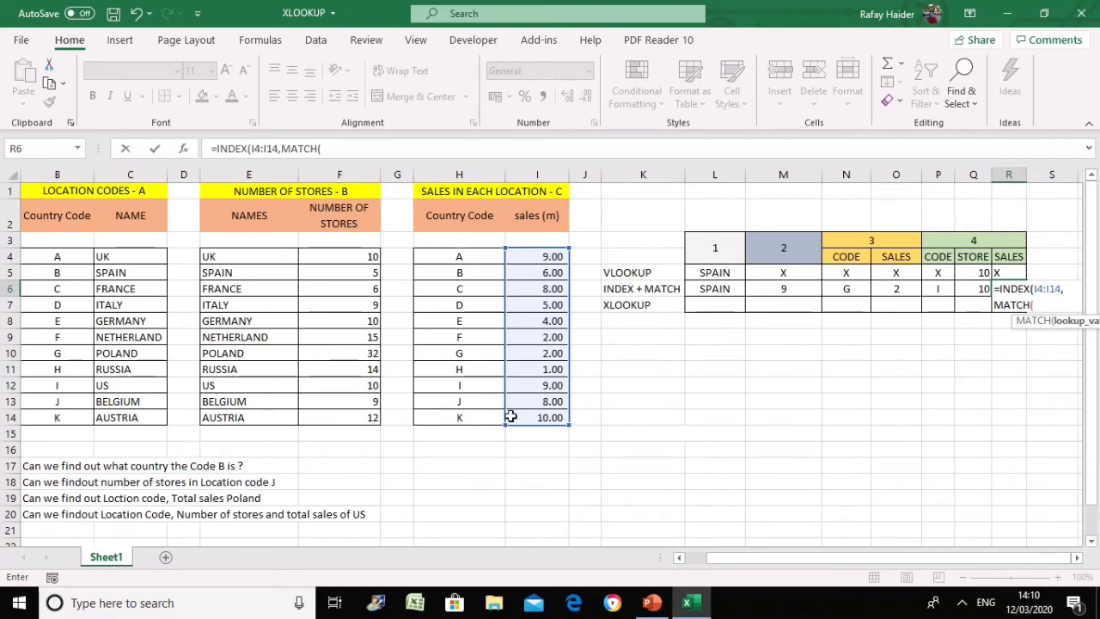
left_click(459, 385)
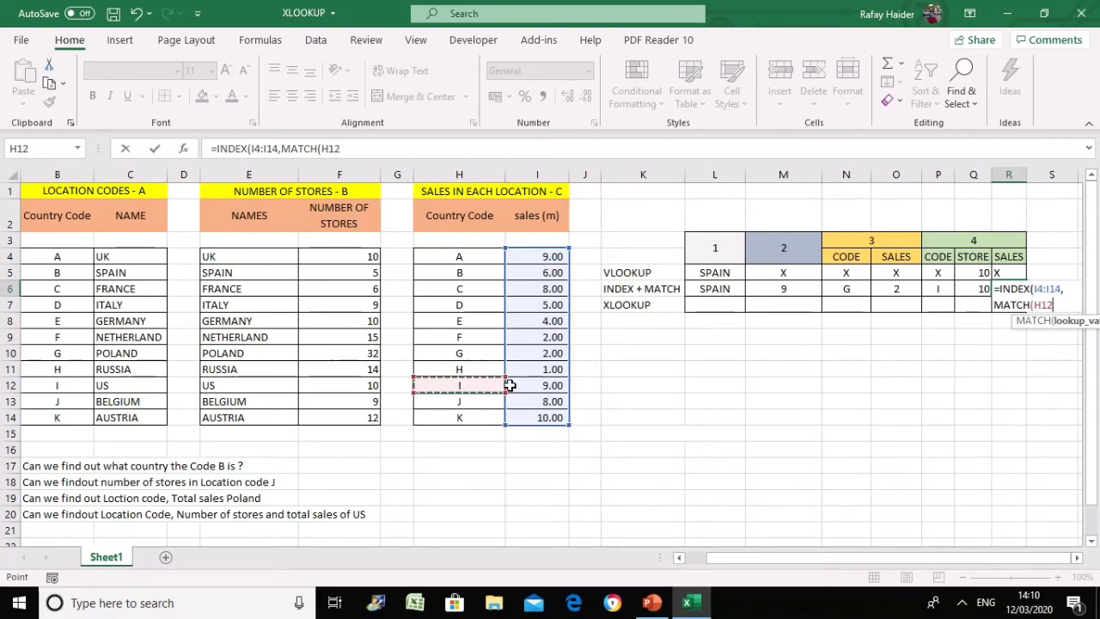
type(",")
left_click_drag(471, 258, 468, 417)
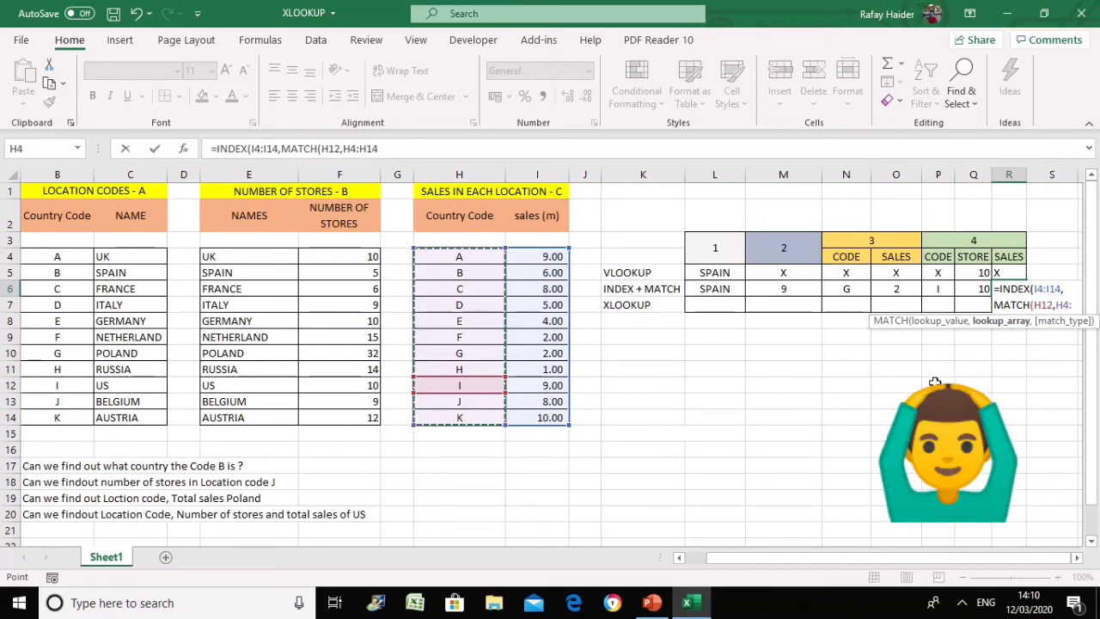
type(", ")
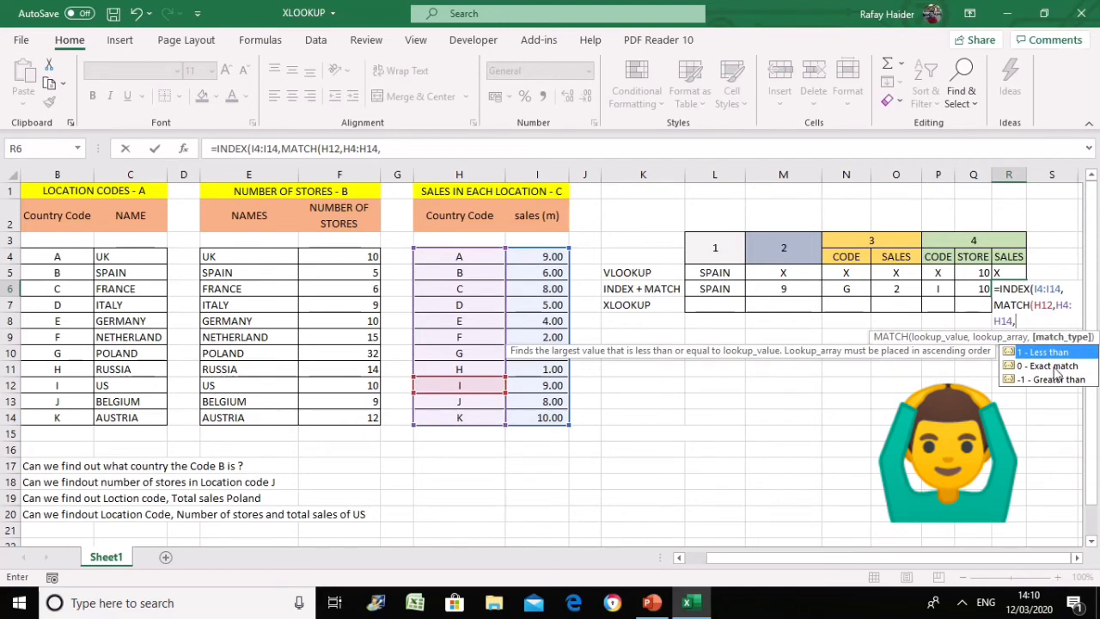
type("0")
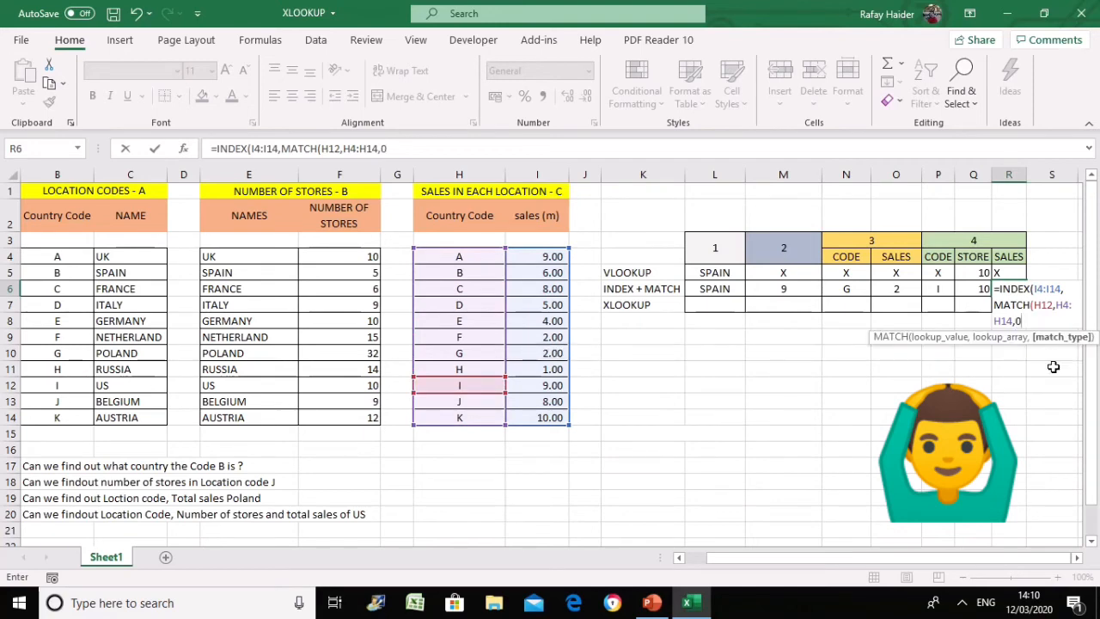
type(")")
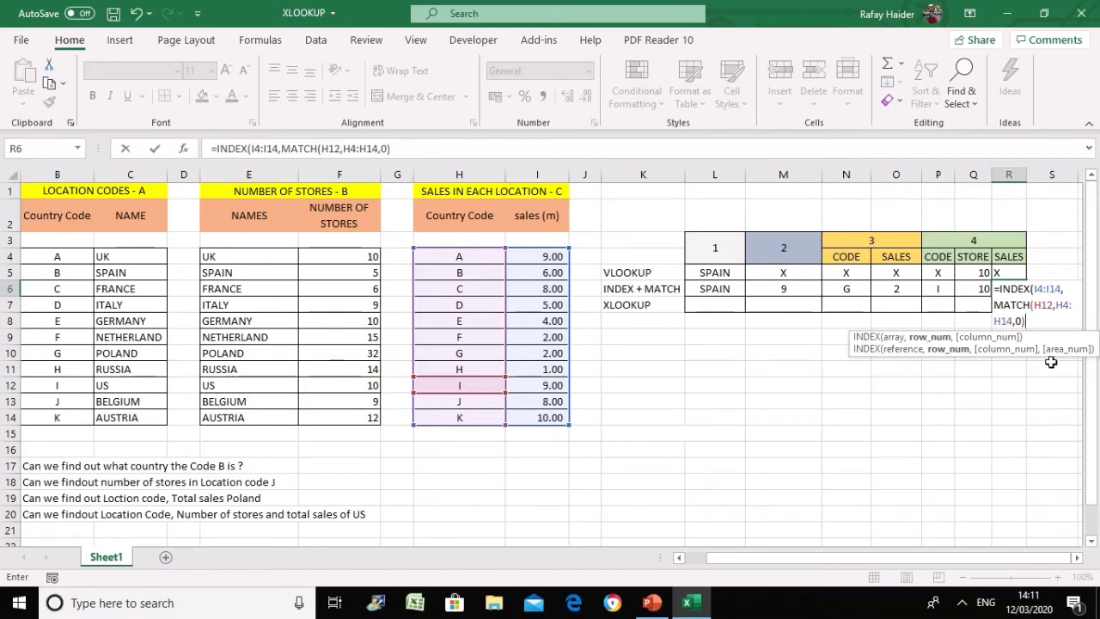
key("Return")
Step: Commit the sales formula in R6 and review the INDEX + MATCH results in M6:R6
left_click(936, 374)
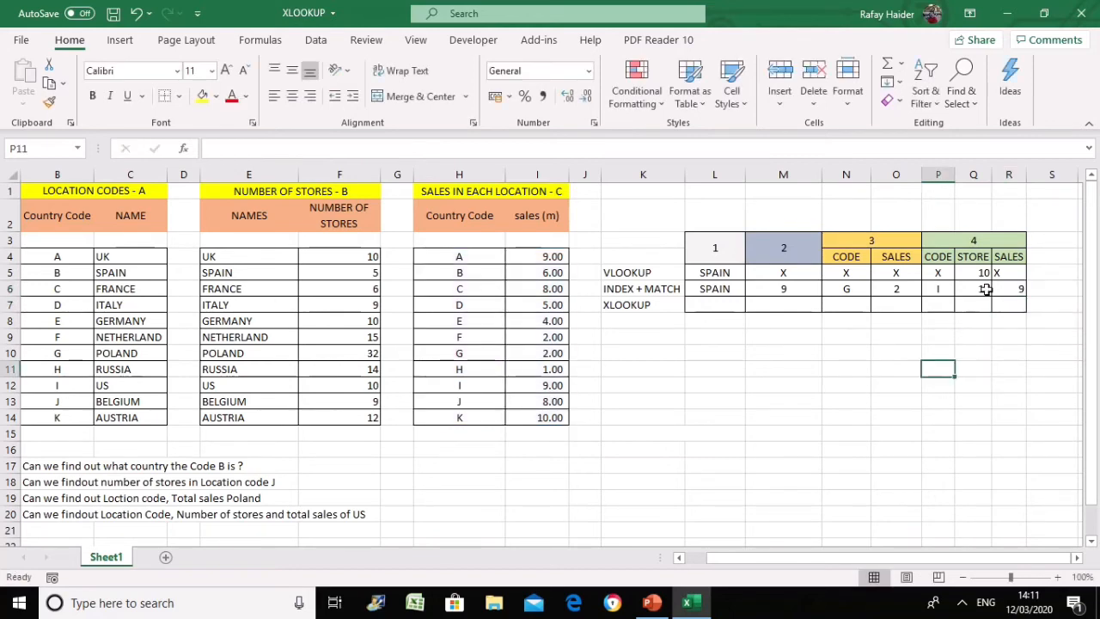
left_click(833, 374)
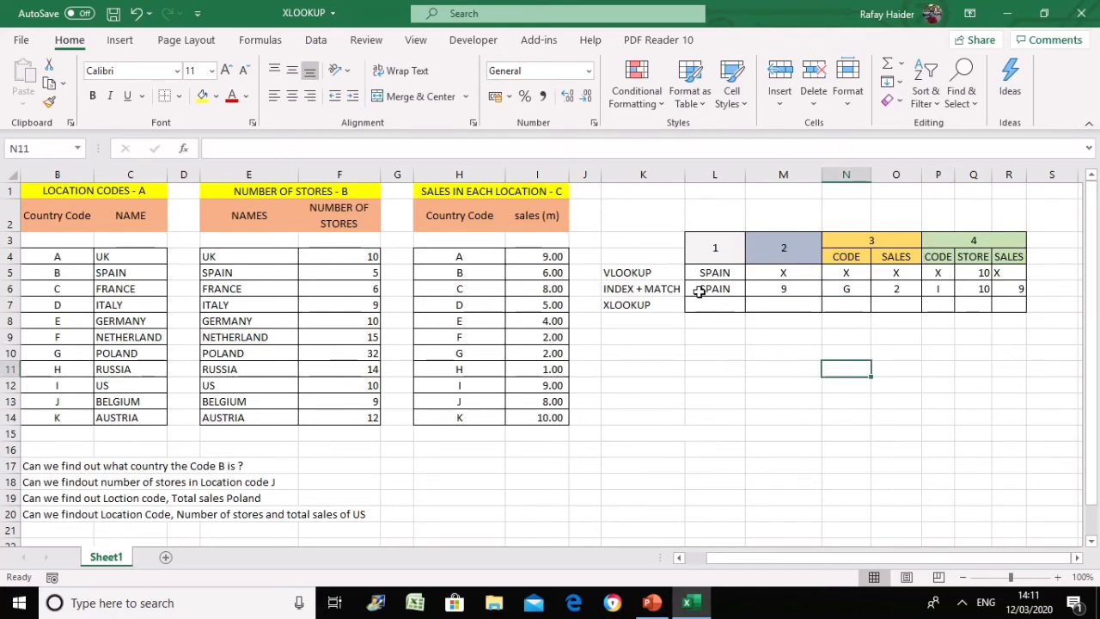
left_click_drag(1015, 289, 780, 289)
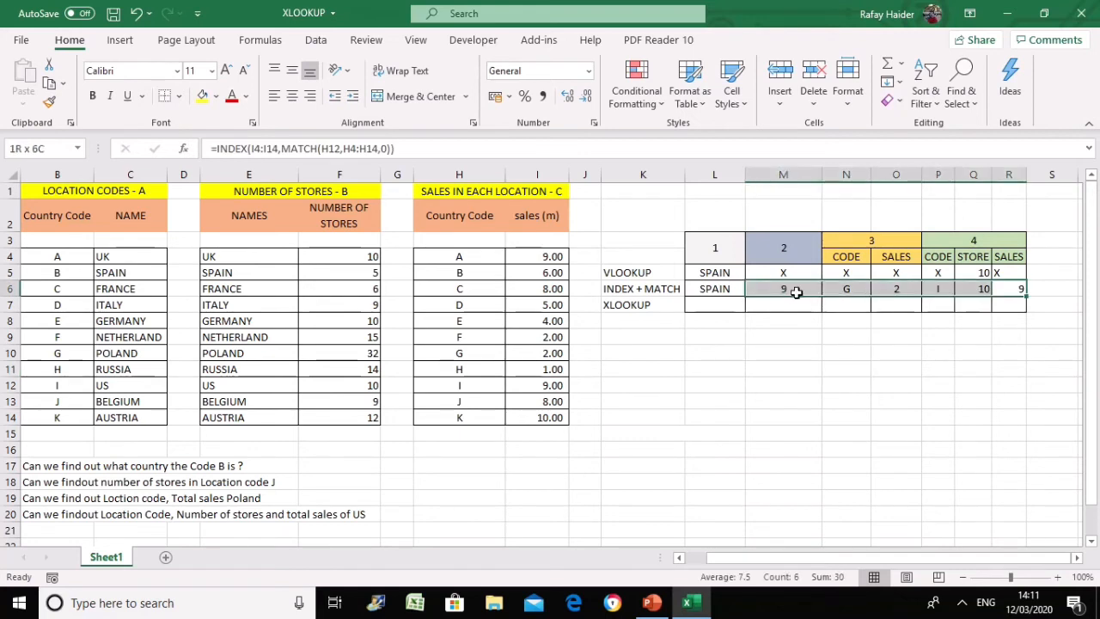
left_click(752, 370)
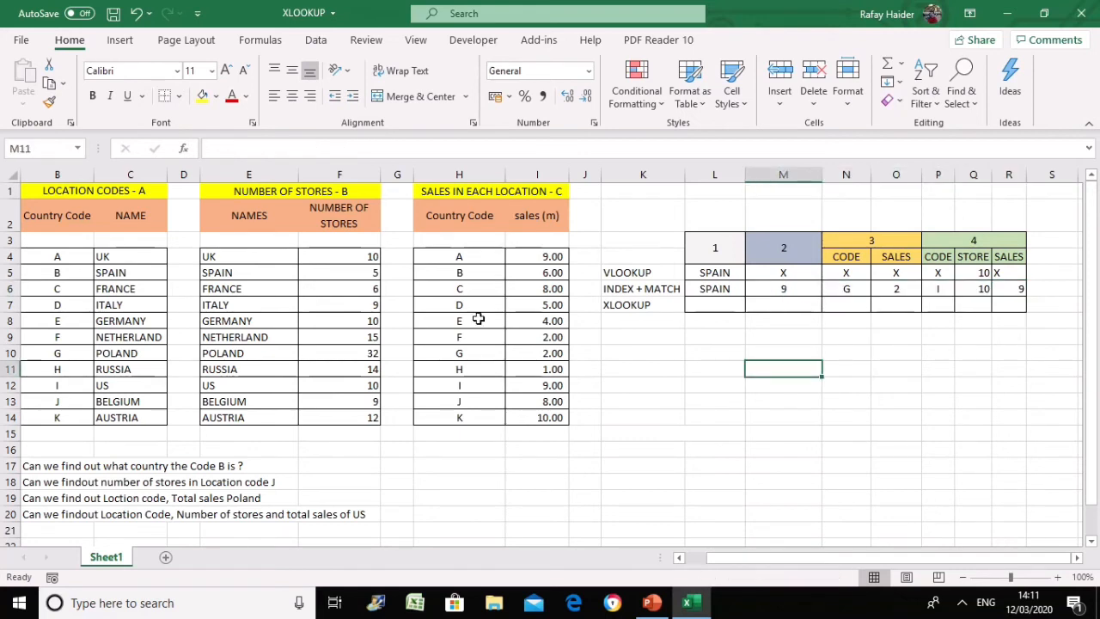
left_click(694, 560)
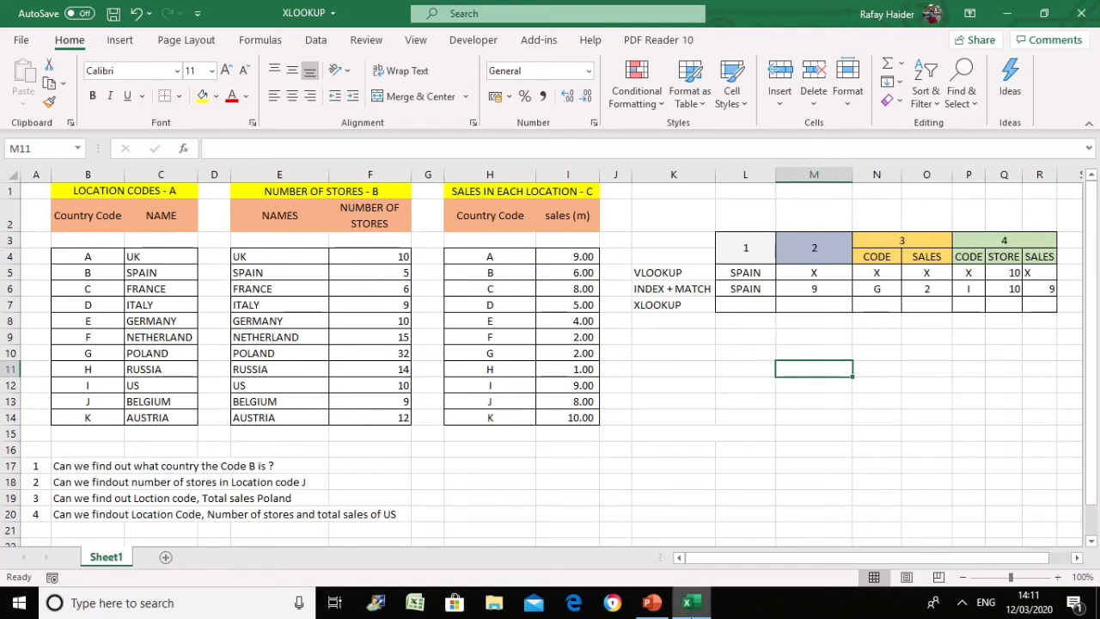
left_click(730, 387)
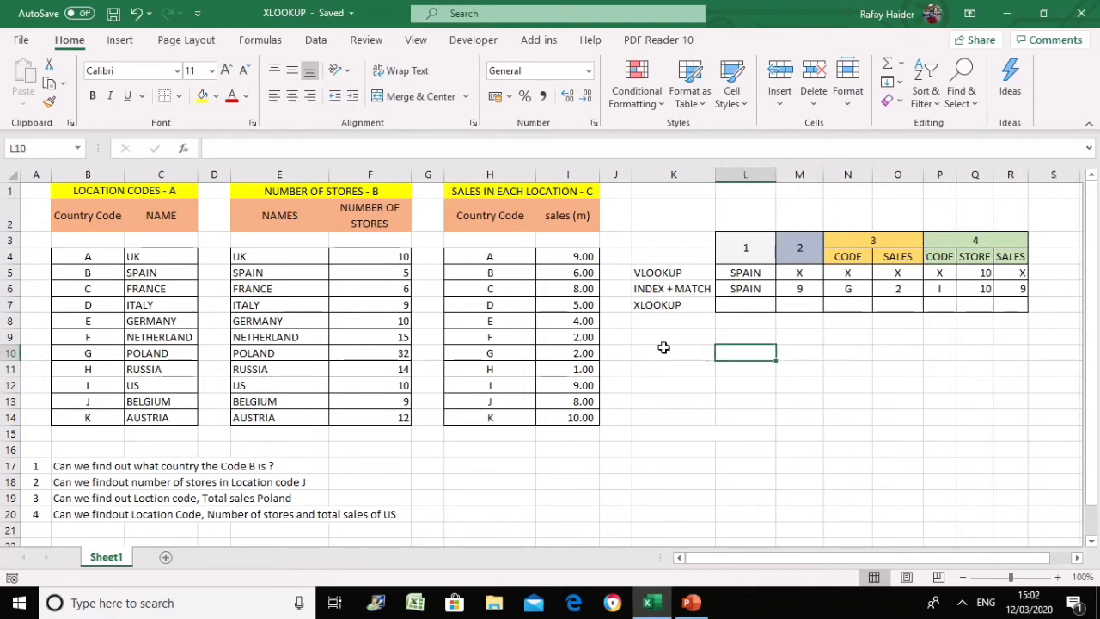
left_click(666, 352)
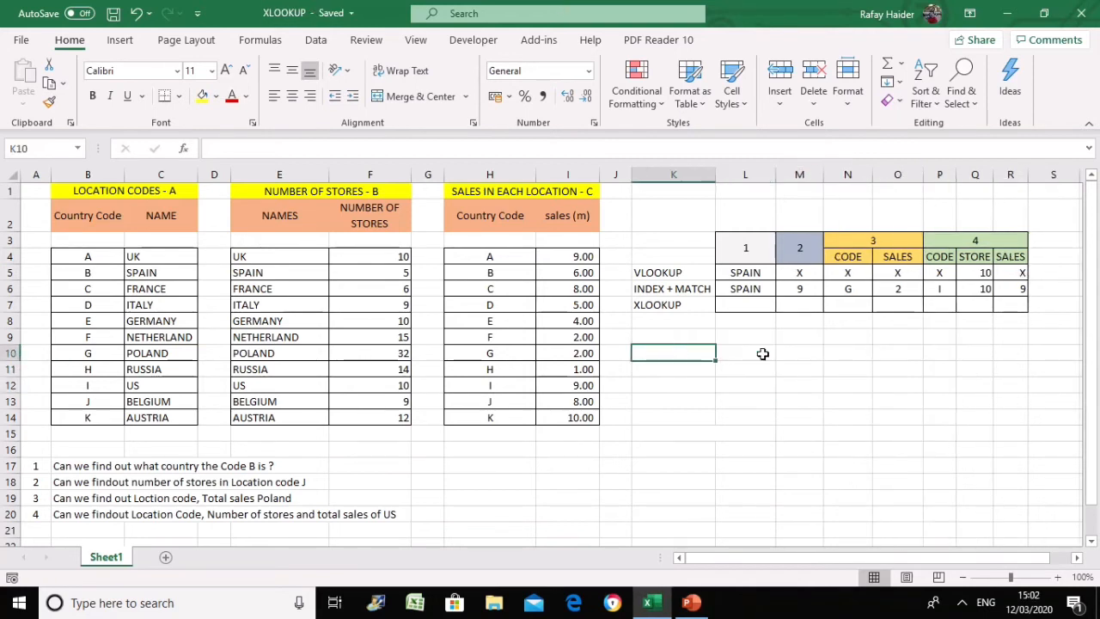
left_click(756, 353)
left_click(687, 354)
left_click(760, 352)
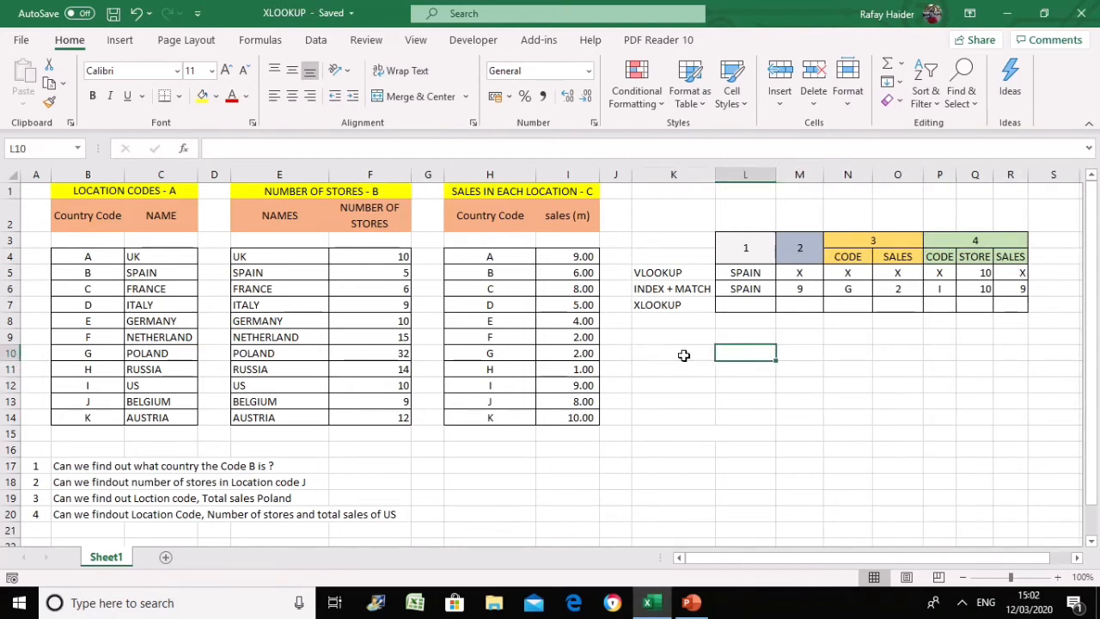
left_click(806, 355)
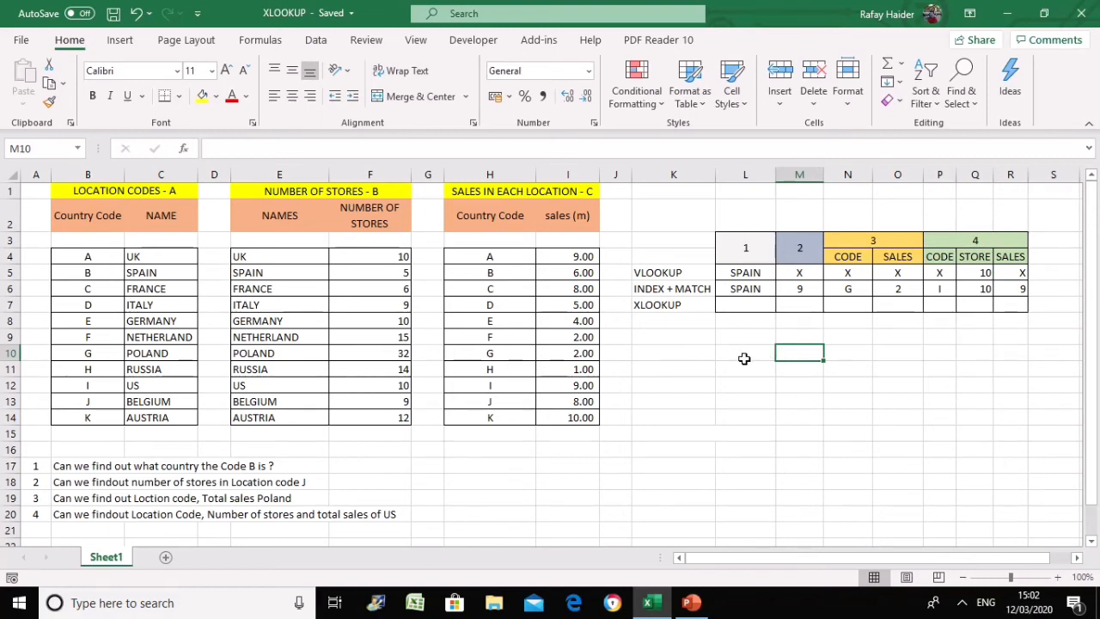
left_click(677, 291)
left_click(677, 372)
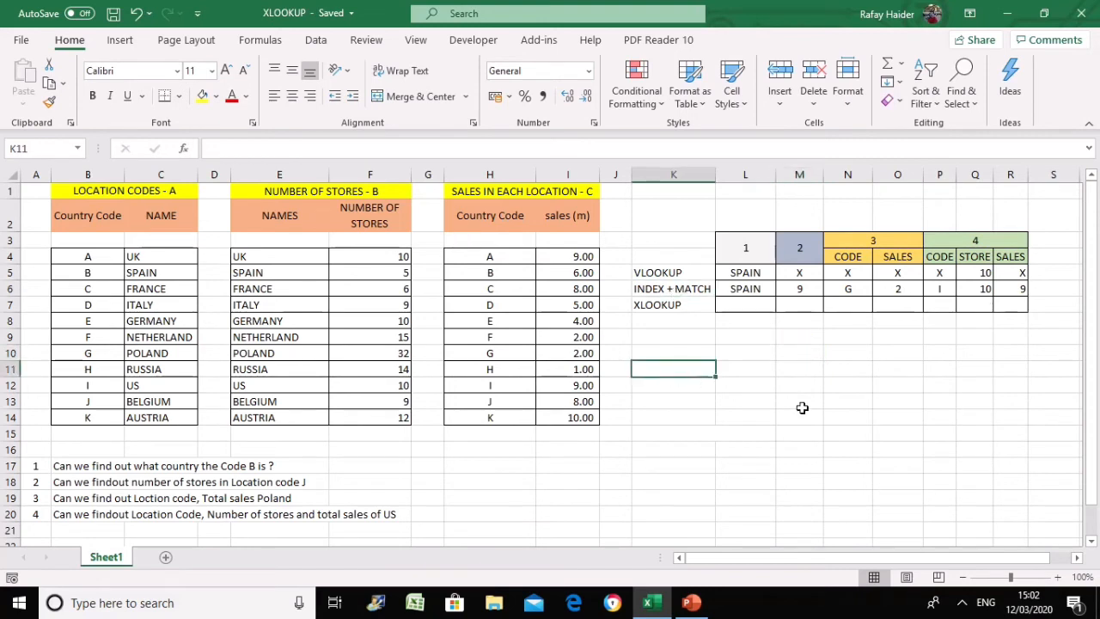
left_click(784, 399)
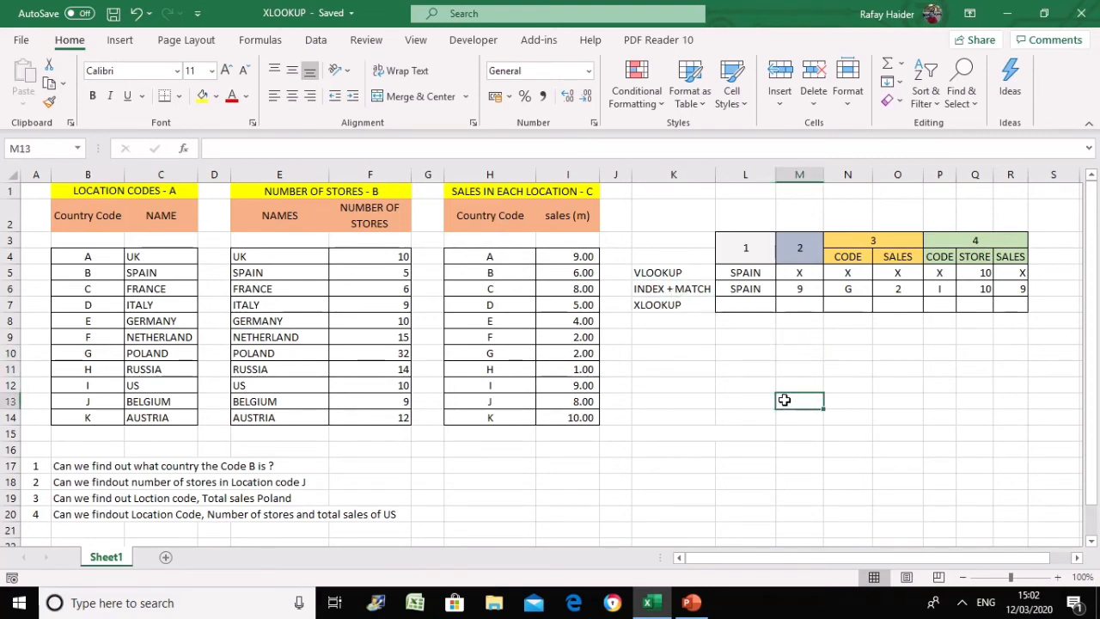
Step: Start an XLOOKUP formula in question 1's XLOOKUP cell (L7) with code B (B5) as the lookup value and B4:B14 as the lookup array
left_click(733, 305)
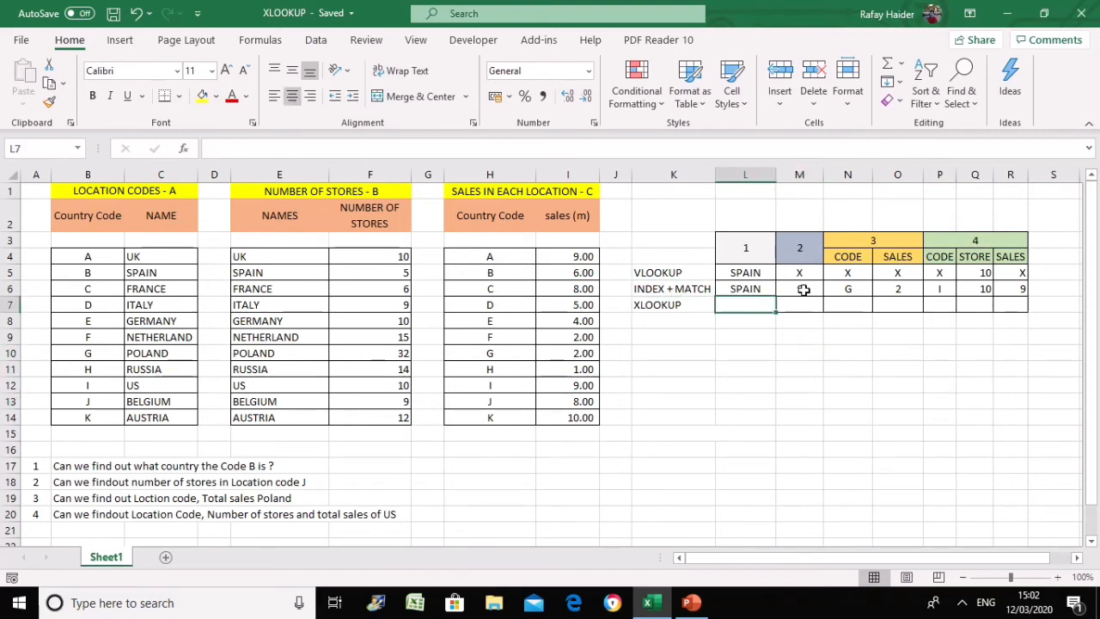
type("=xlook")
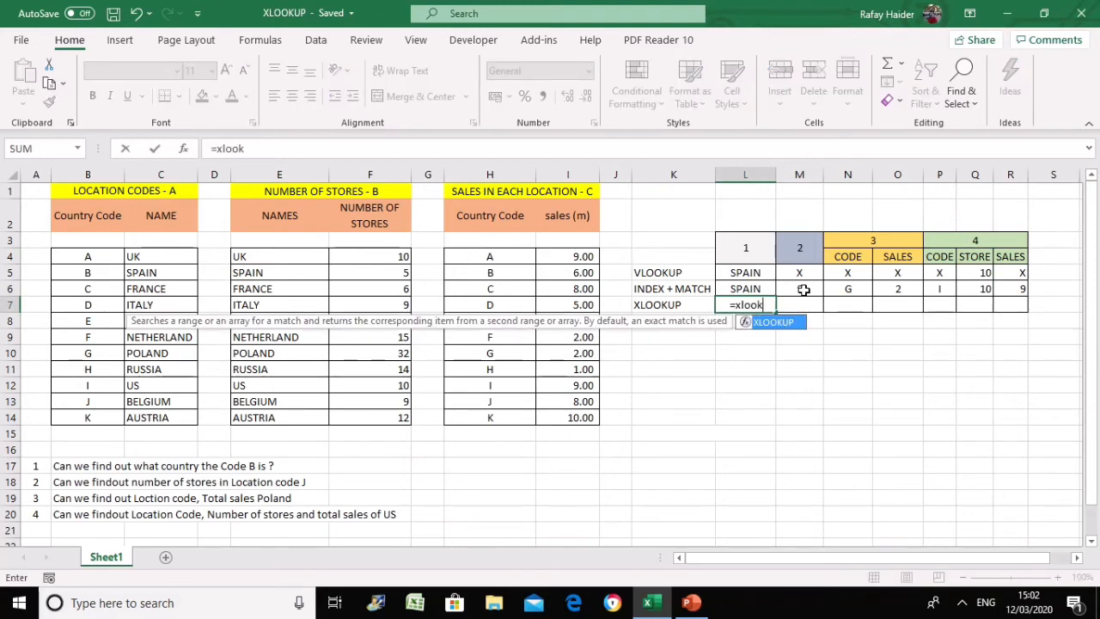
double_click(776, 324)
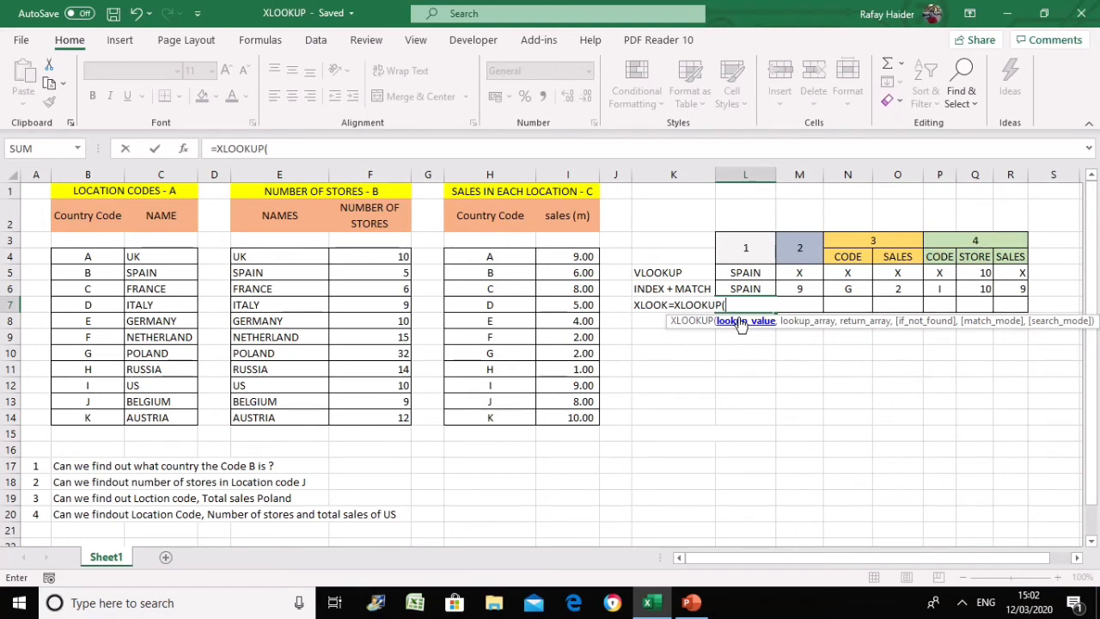
left_click(93, 272)
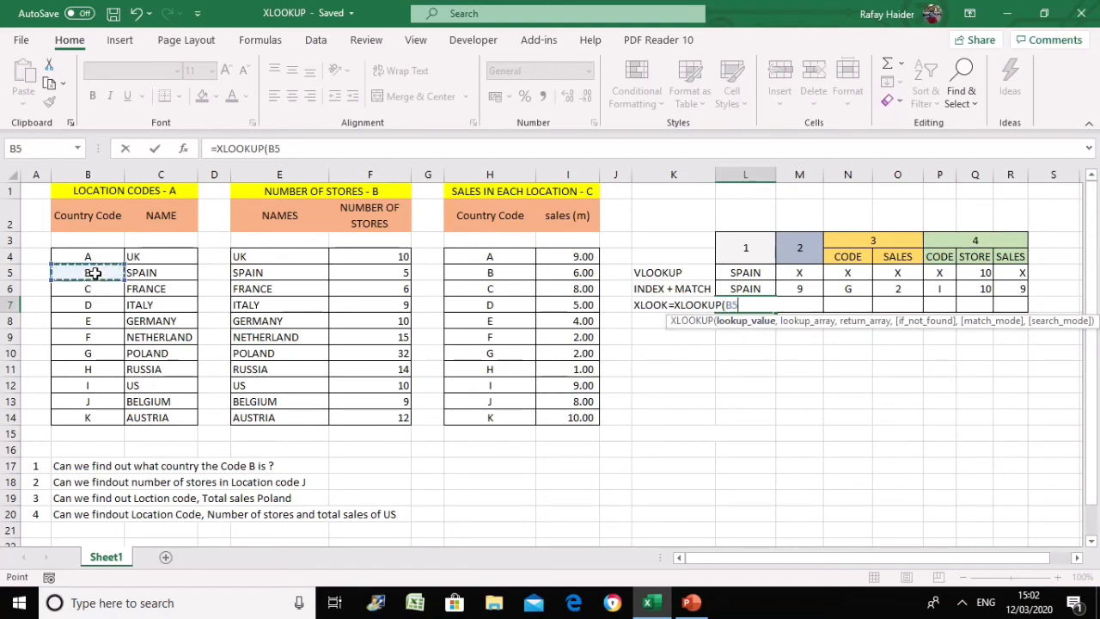
type(",")
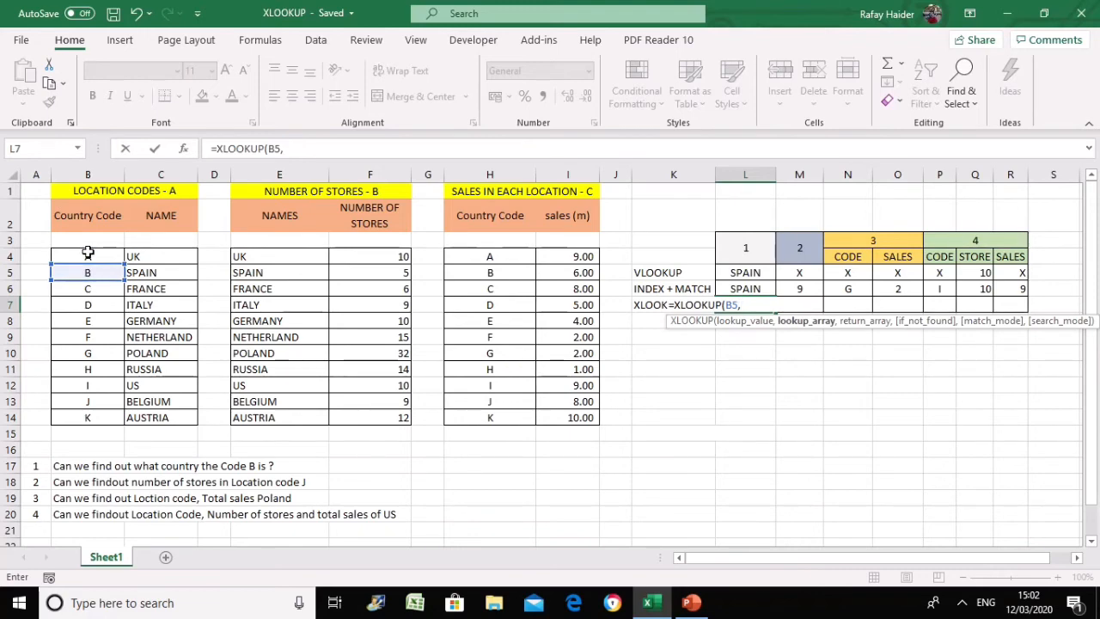
left_click_drag(87, 253, 94, 417)
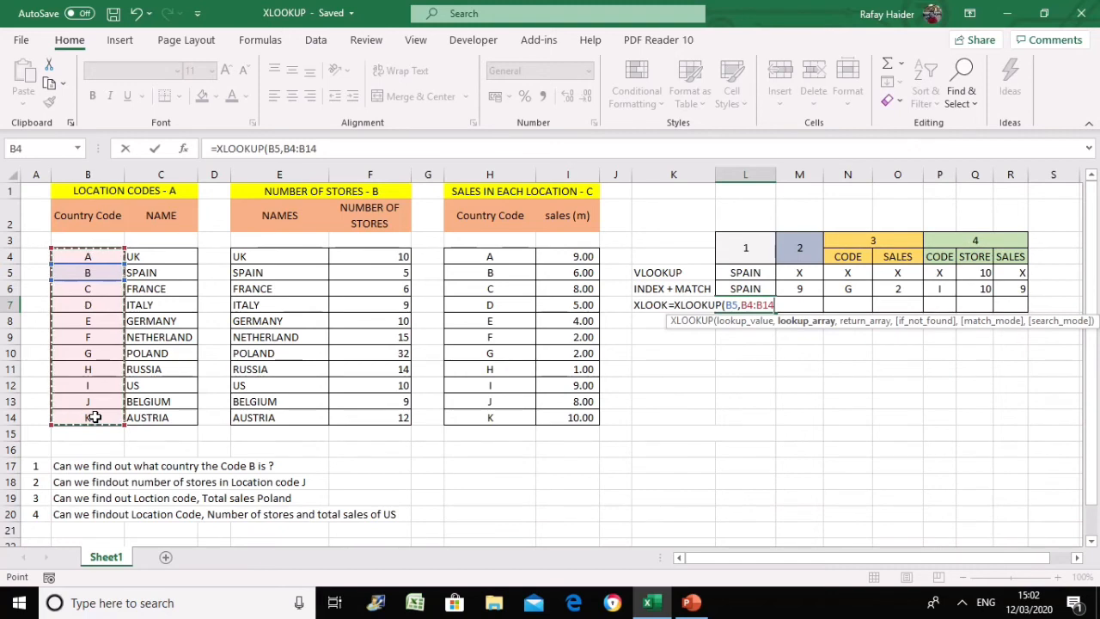
Step: Complete the L7 formula with return array C4:C14, 0 if not found, exact match (0) and search first-to-last (1)
type(",")
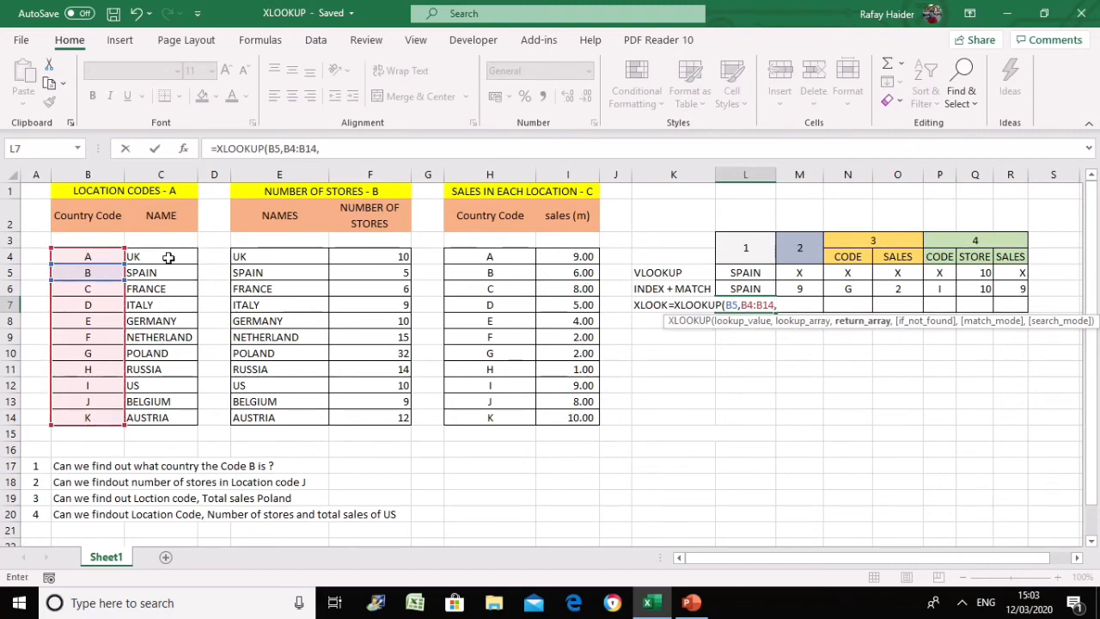
left_click_drag(168, 257, 161, 417)
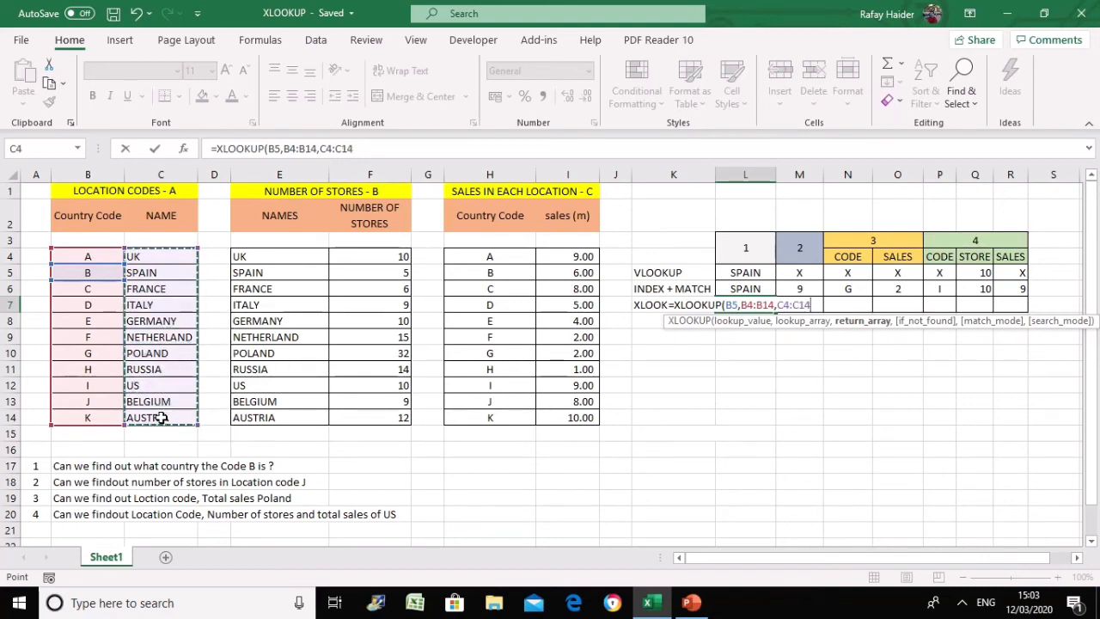
type(",0")
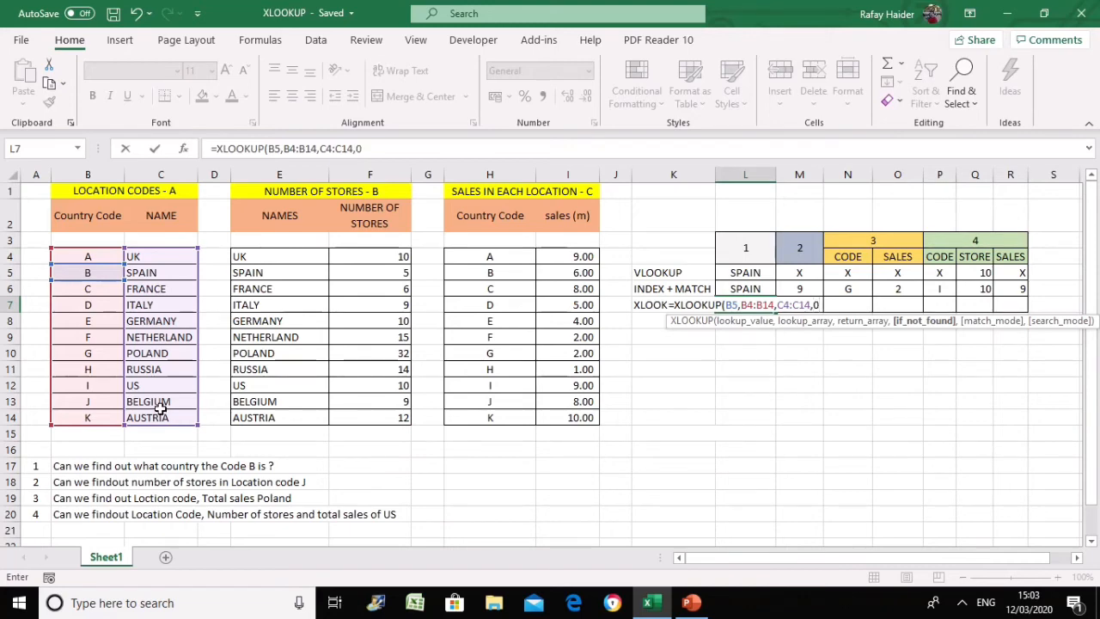
type(",")
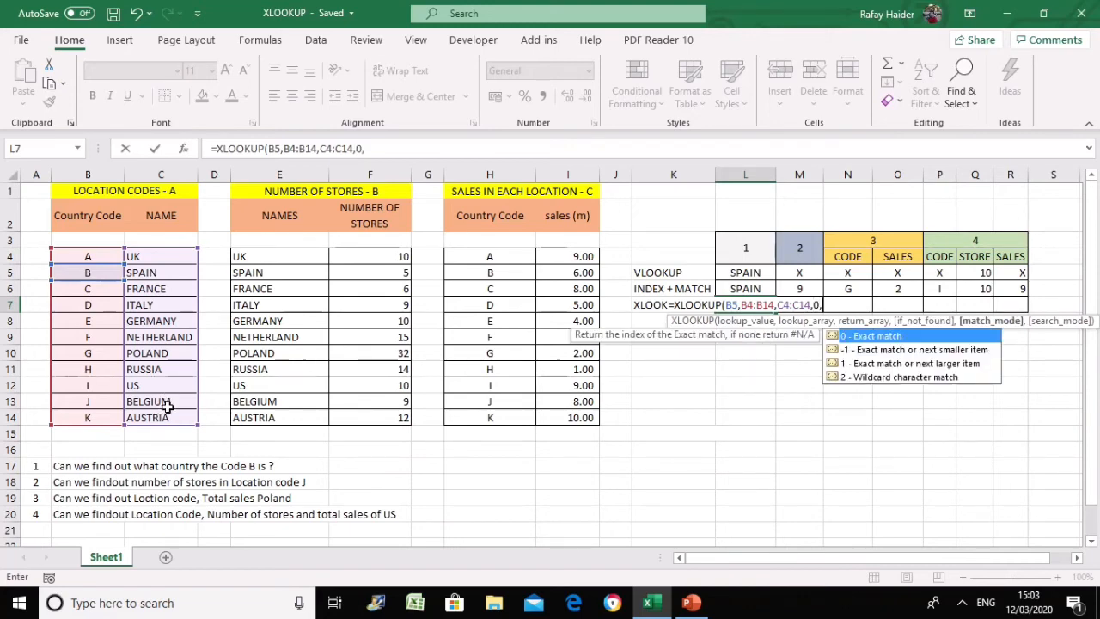
double_click(851, 335)
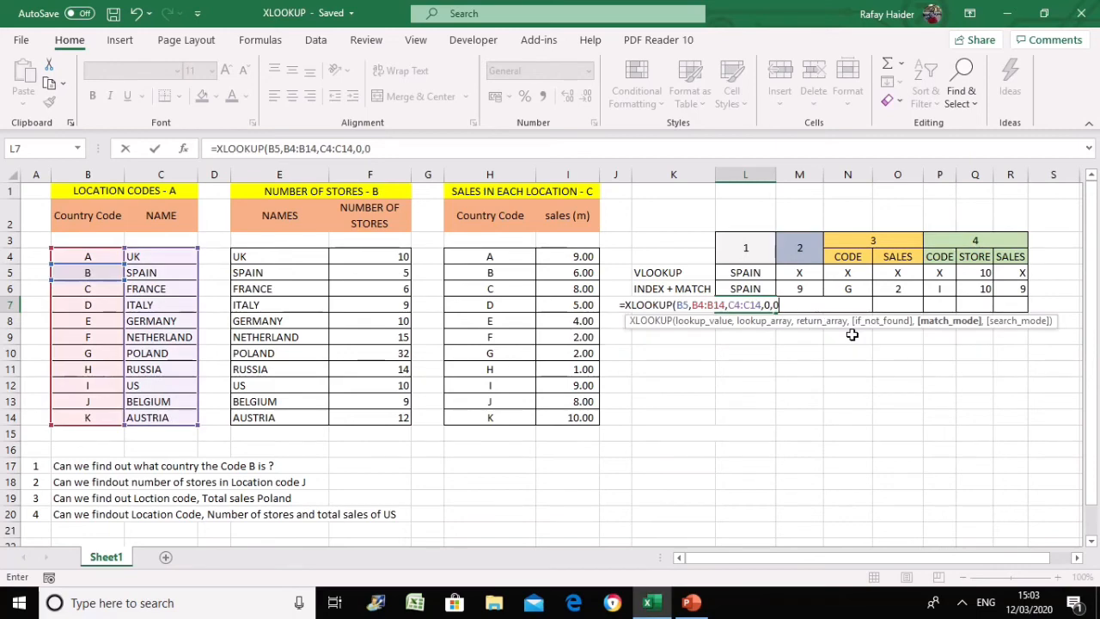
type(",")
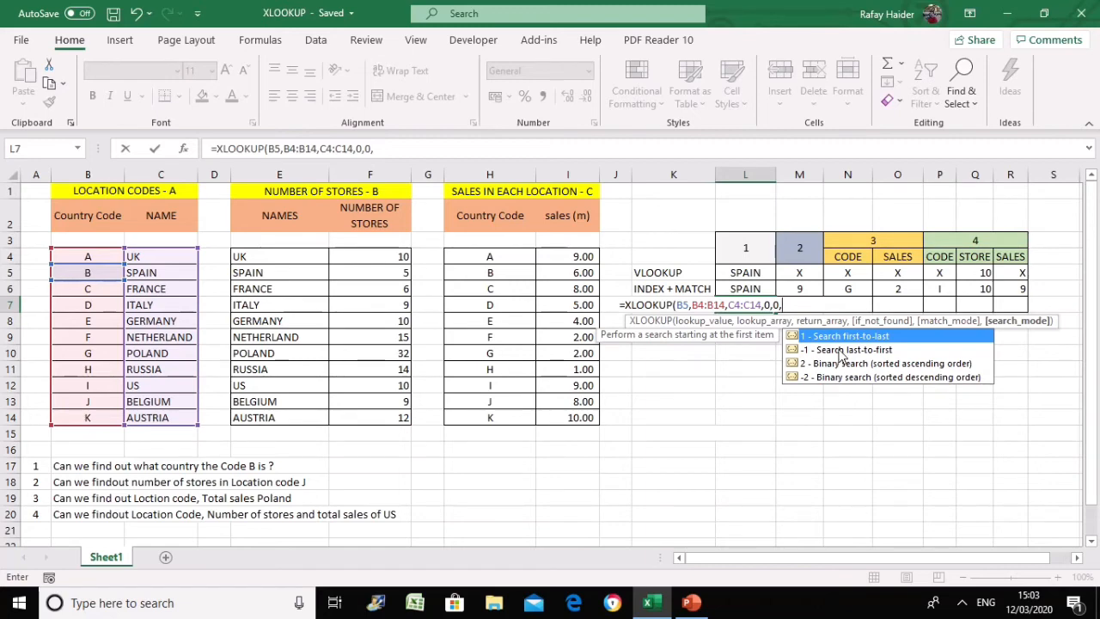
type("1)")
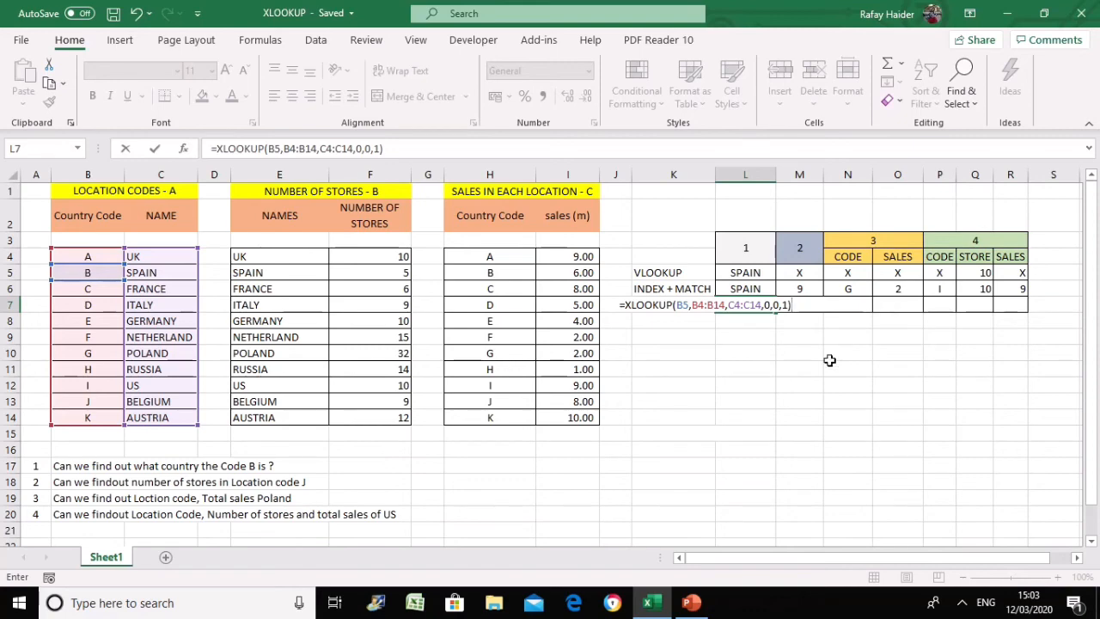
key("Return")
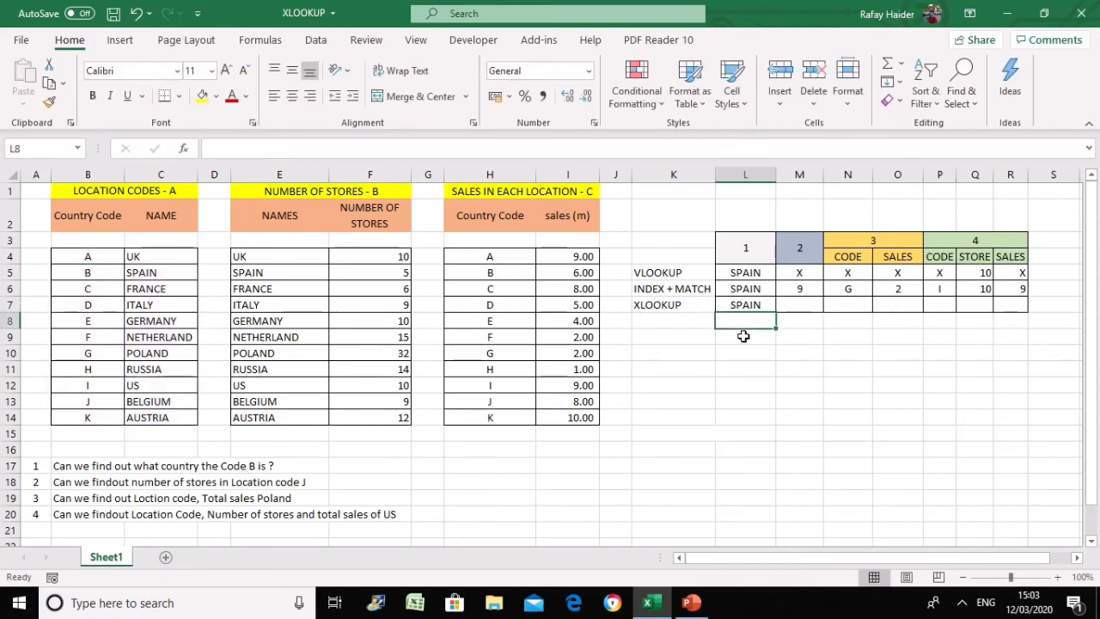
Step: Start an XLOOKUP formula in question 2's XLOOKUP cell (M7) with code J (B13) as the lookup value and B4:B14 as the lookup array
left_click(798, 305)
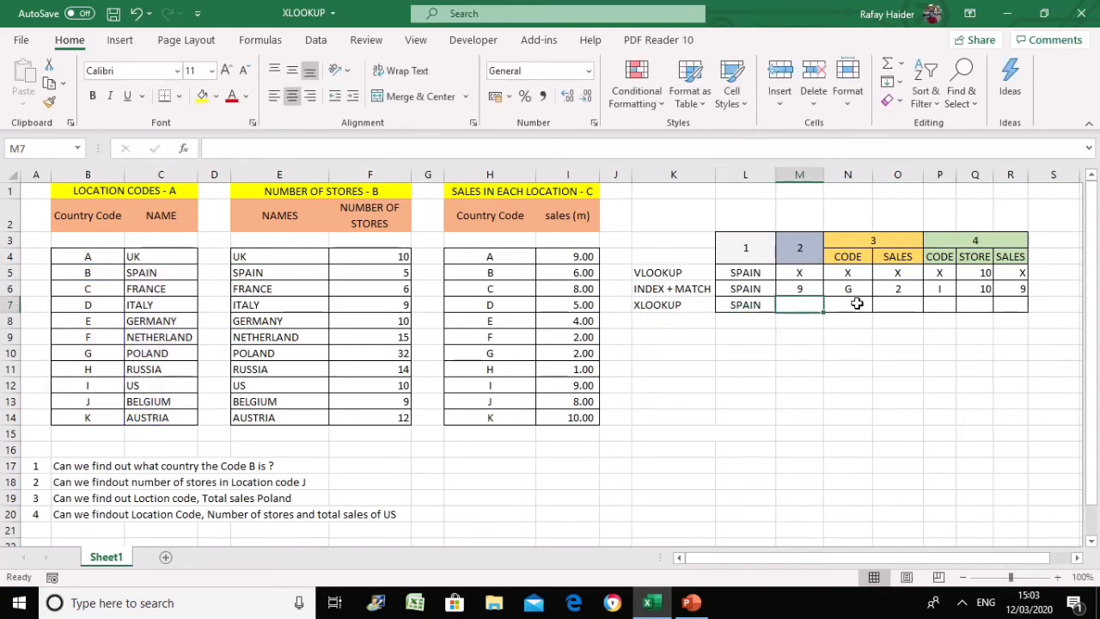
type("=")
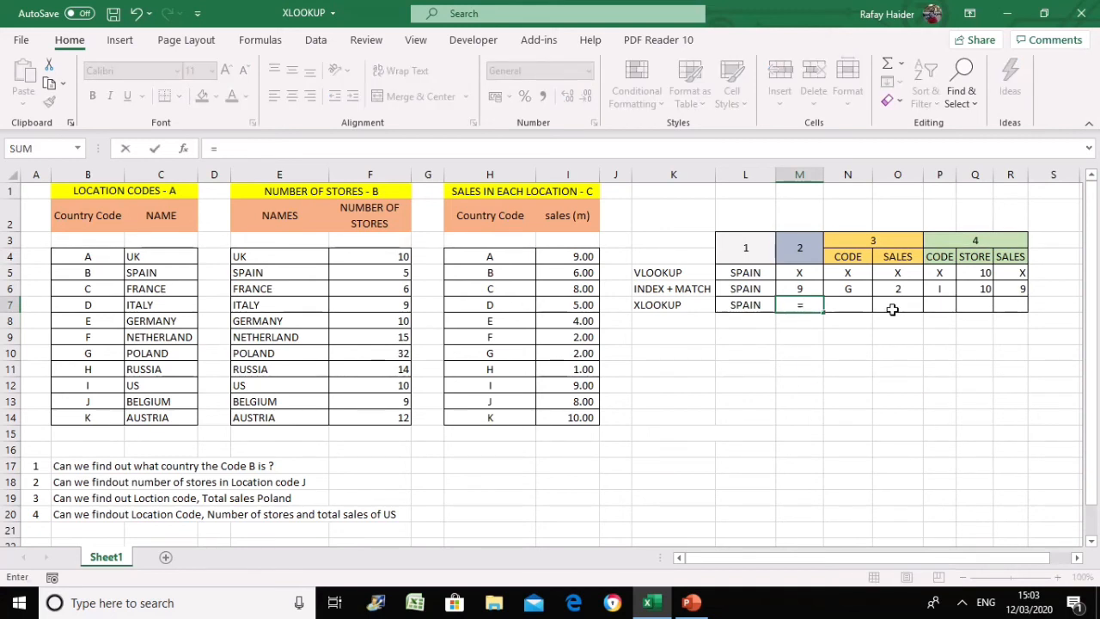
type("xlook")
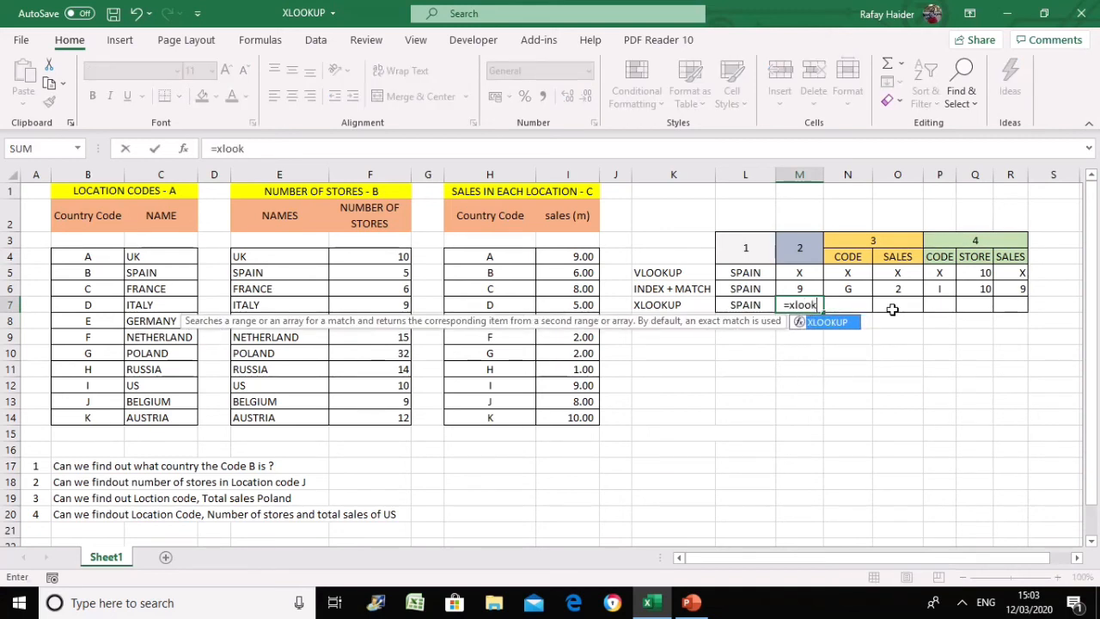
type("u")
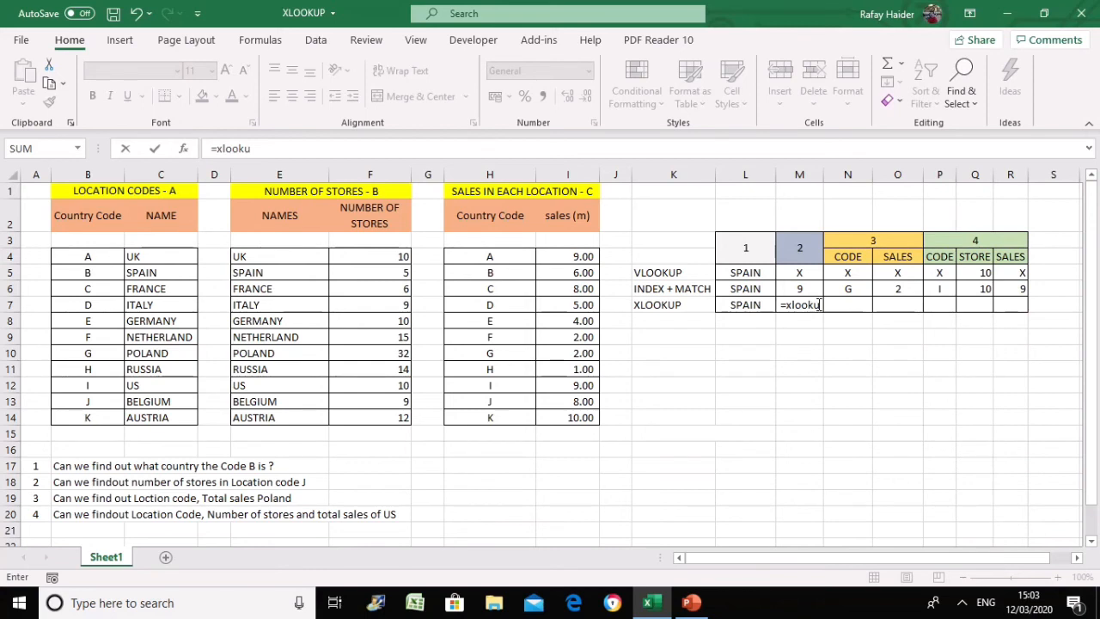
double_click(818, 322)
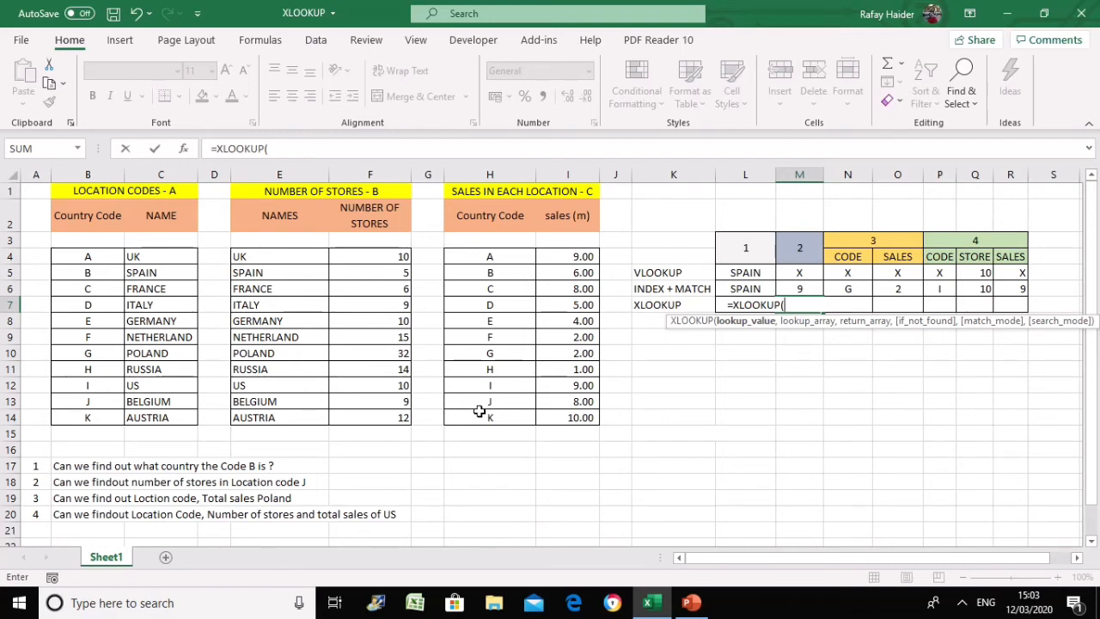
left_click(91, 401)
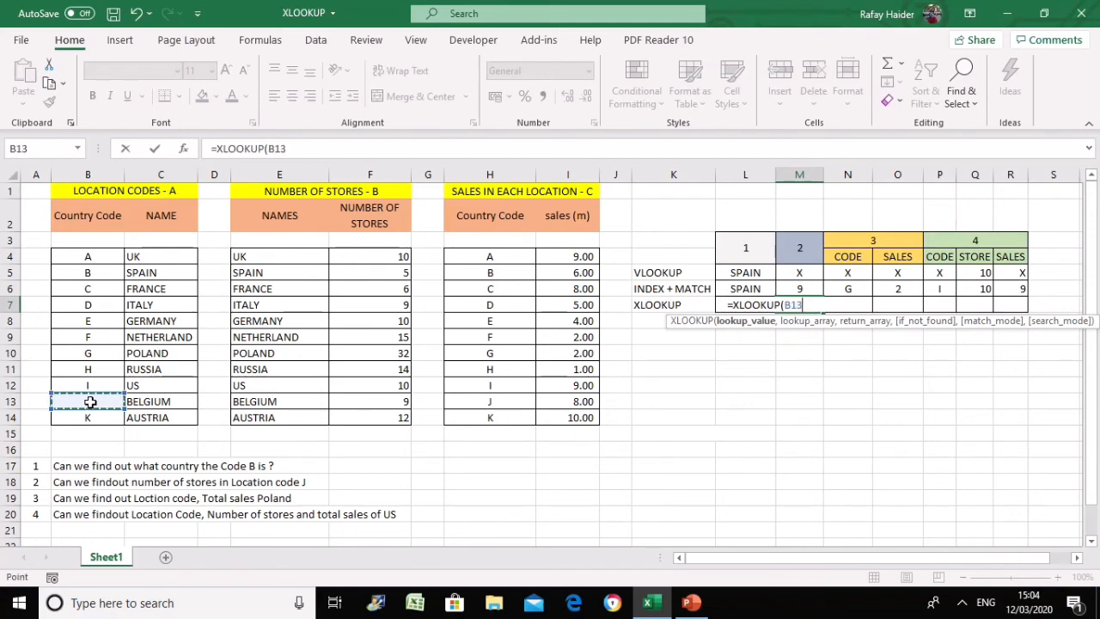
left_click_drag(87, 256, 88, 334)
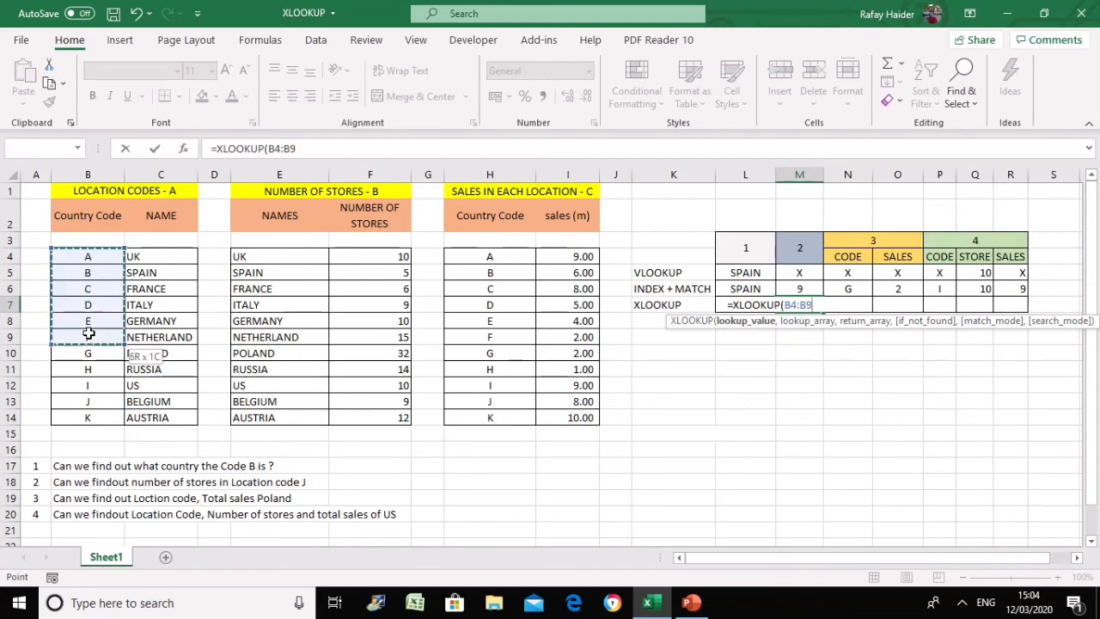
left_click(91, 403)
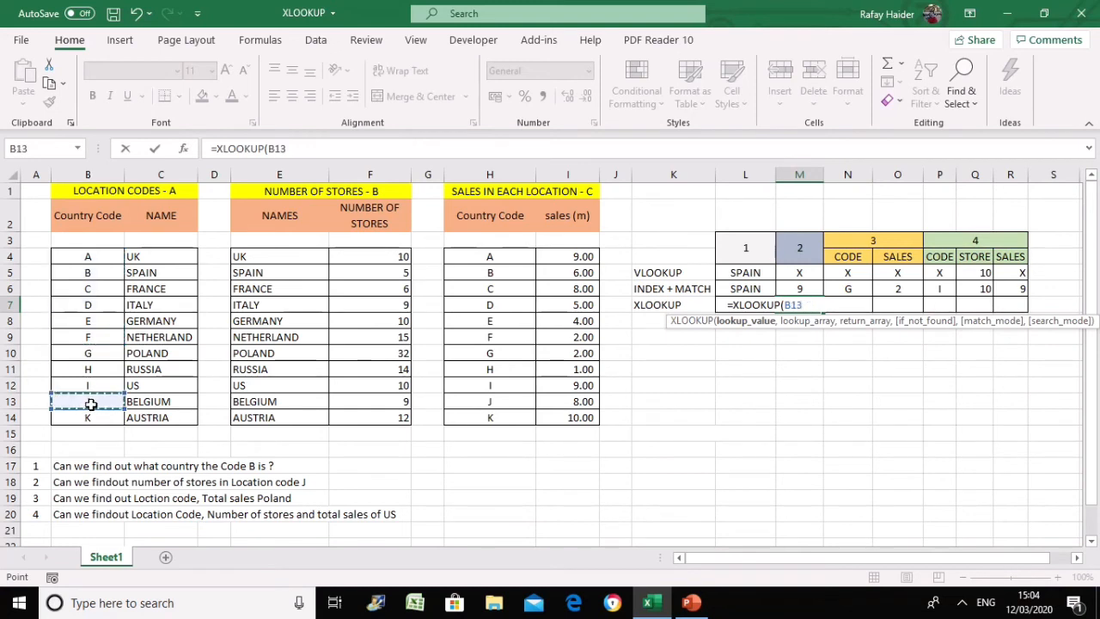
type(",")
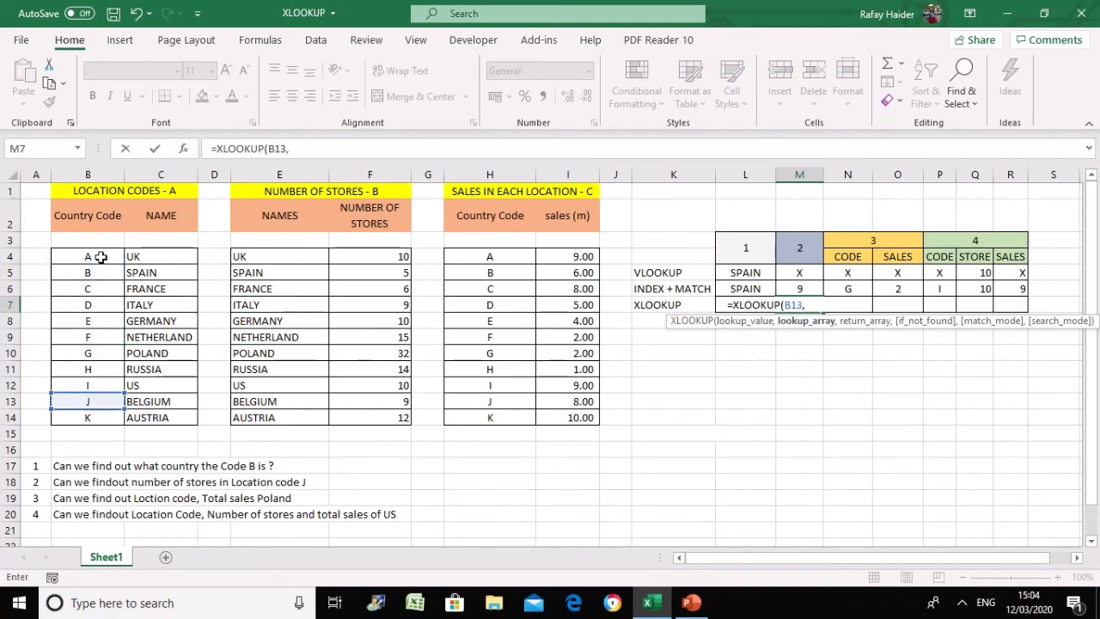
left_click_drag(97, 256, 93, 416)
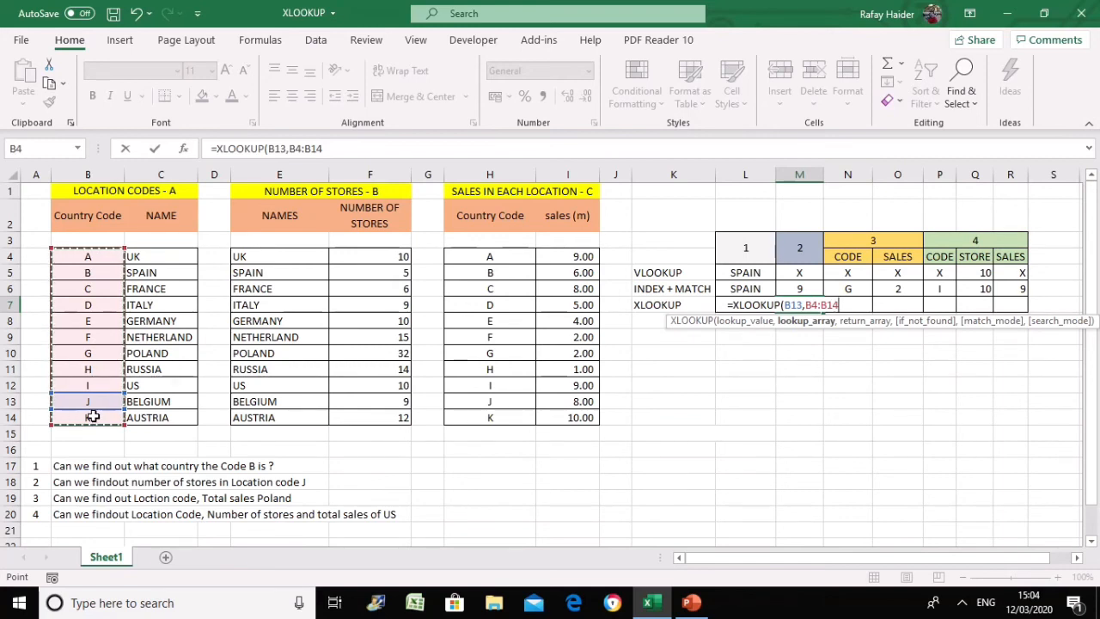
Step: Complete the M7 formula with return array F4:F14, 0 if not found, exact match (0) and search first-to-last (1), dismissing the antivirus pop-up
type(",")
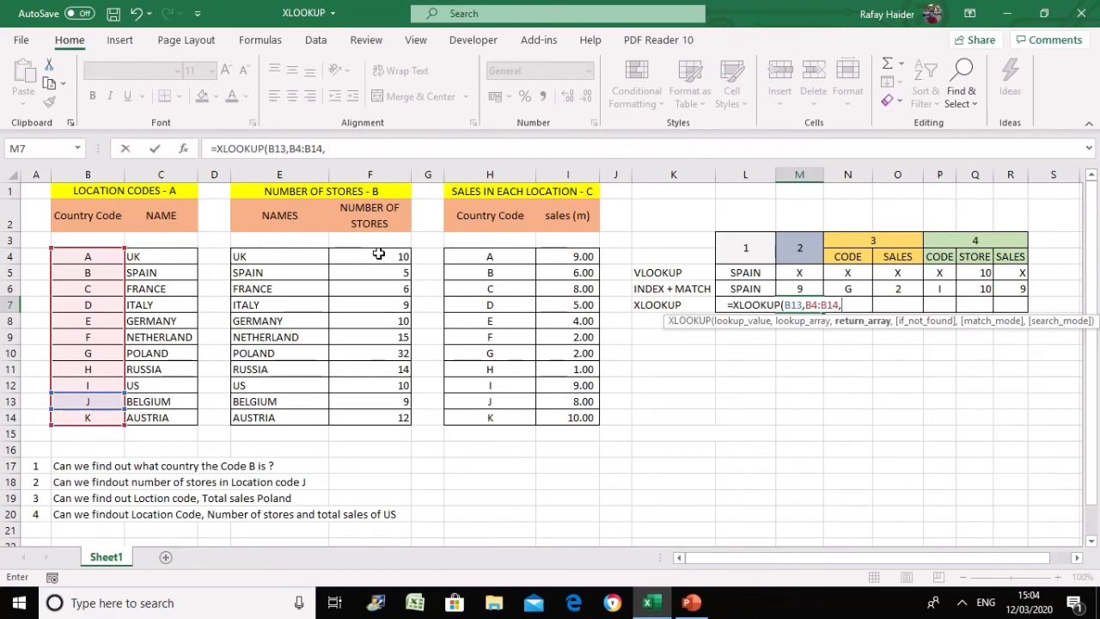
left_click_drag(376, 256, 377, 416)
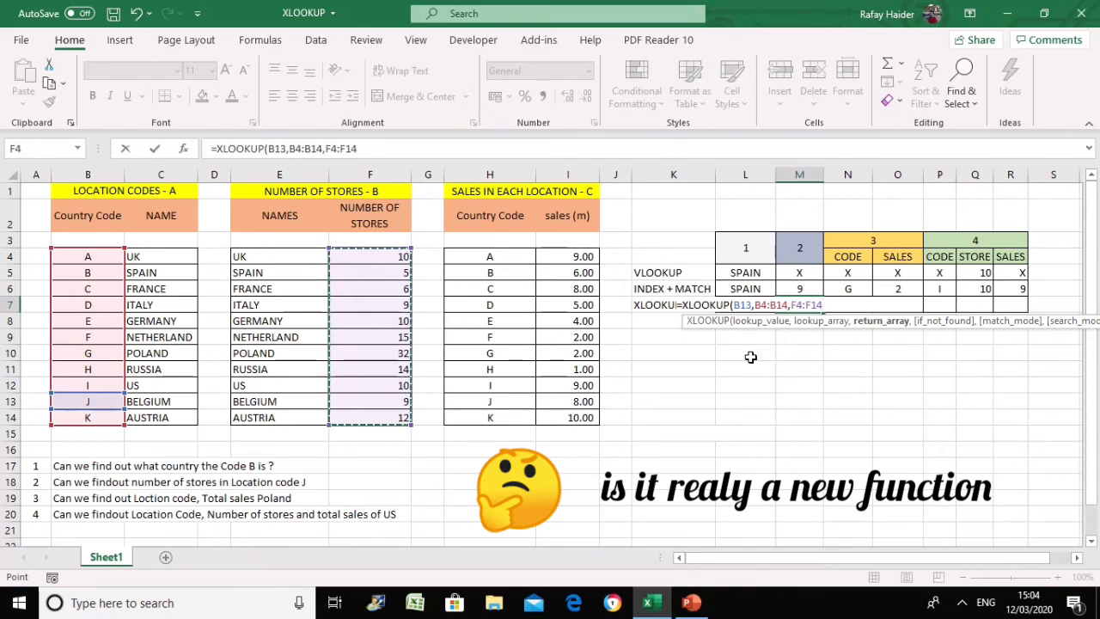
type(",")
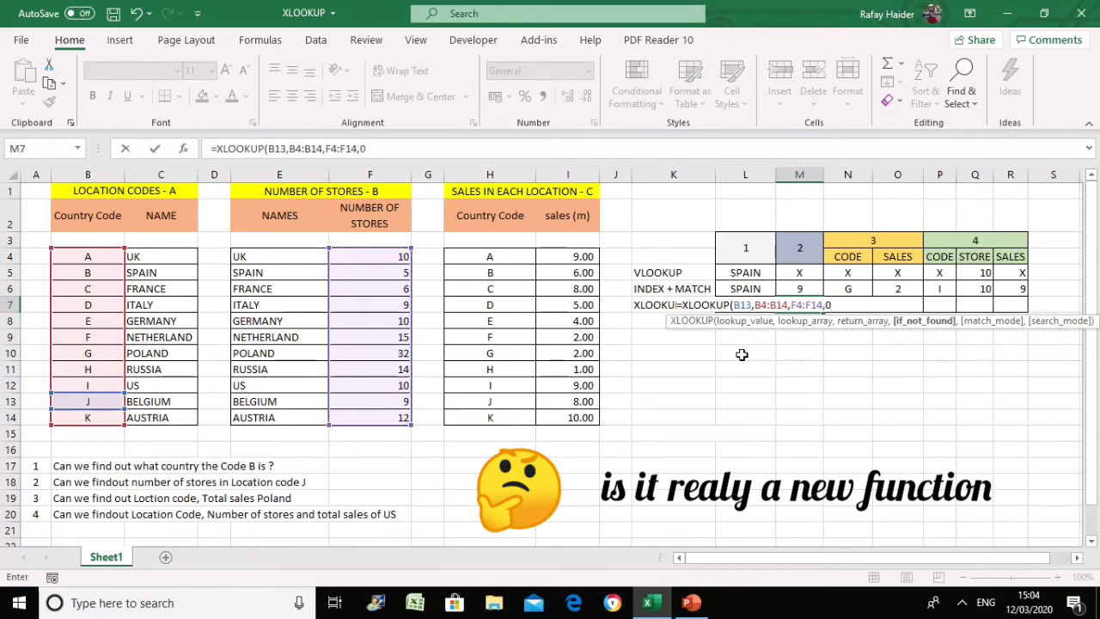
type("0,")
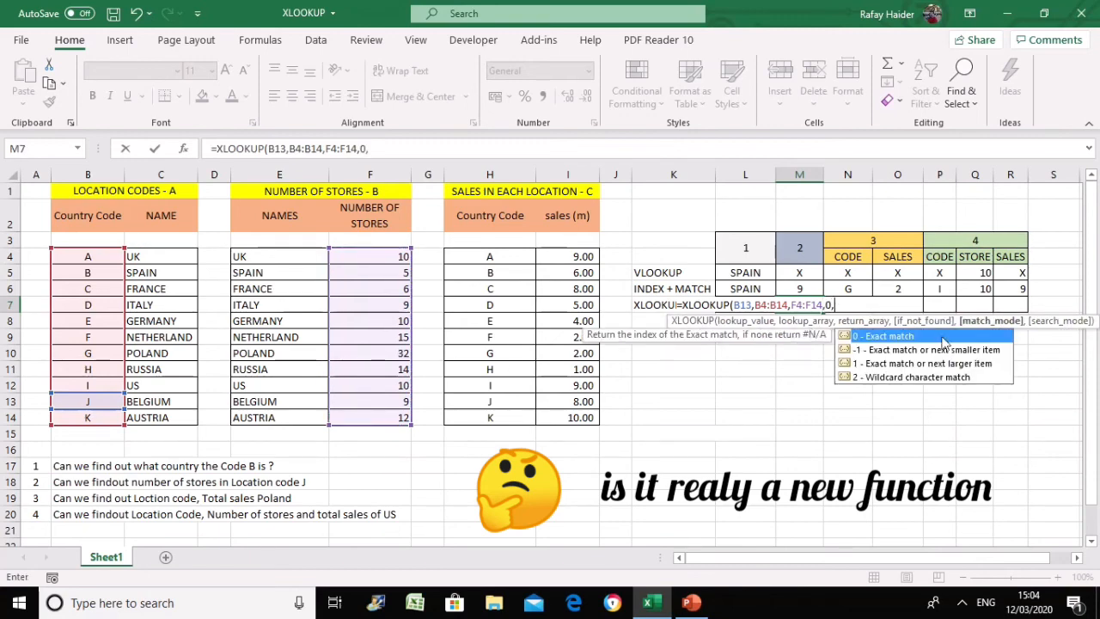
double_click(888, 338)
type(",")
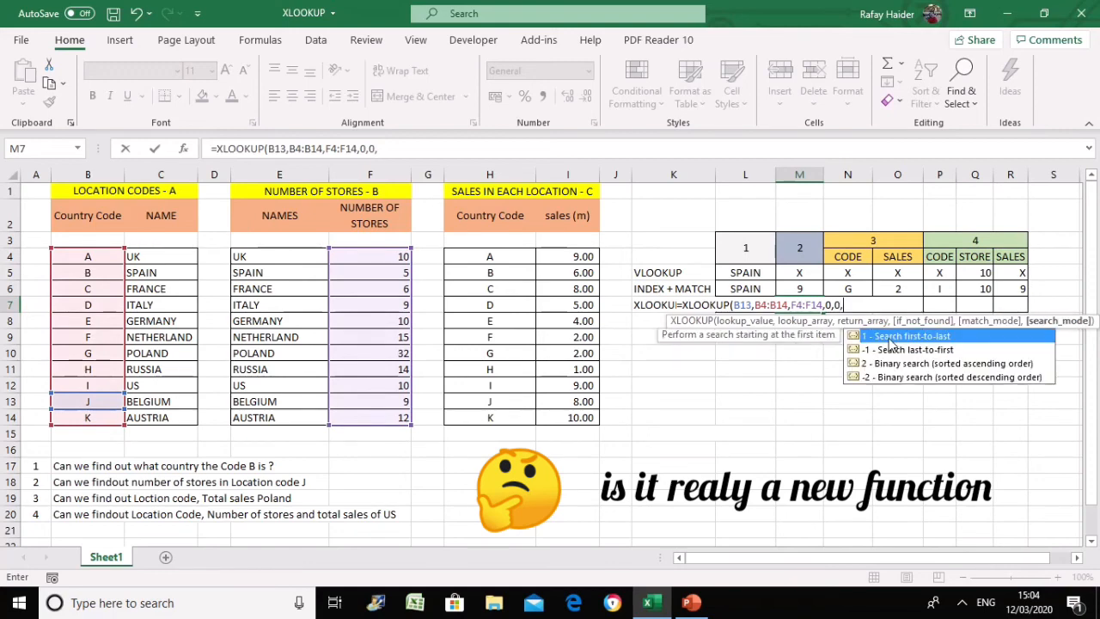
double_click(888, 336)
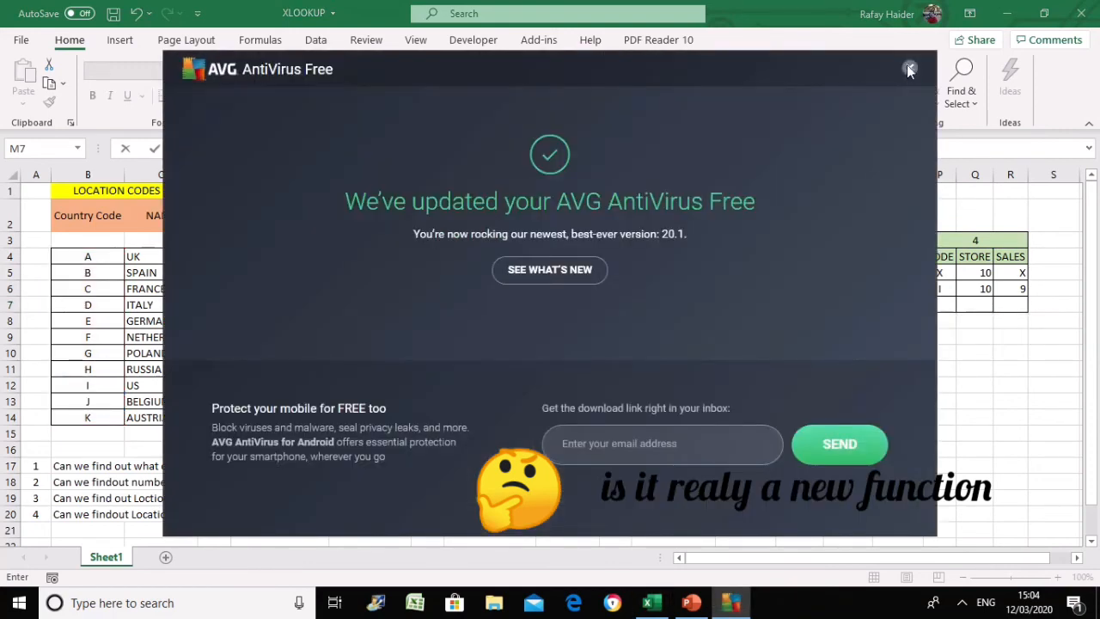
left_click(906, 68)
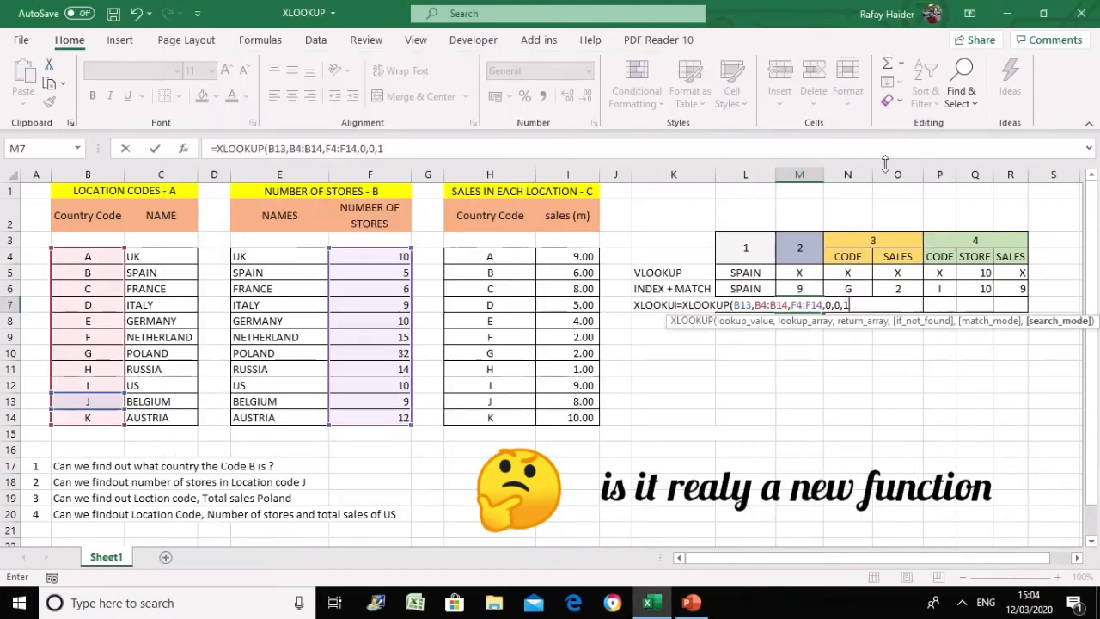
left_click(855, 305)
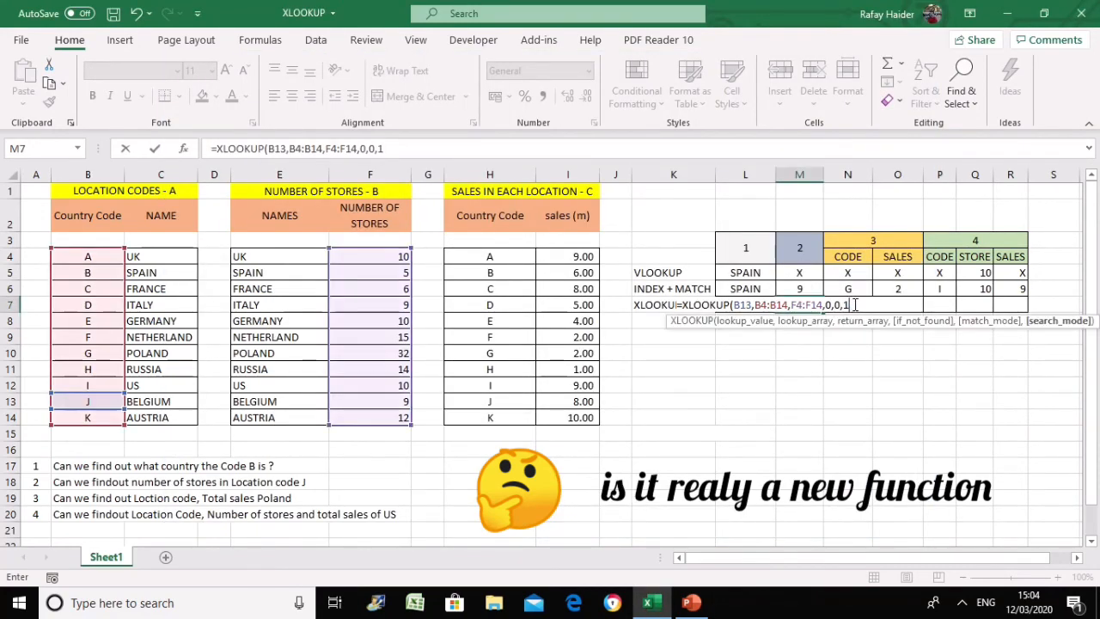
type(")")
key("Return")
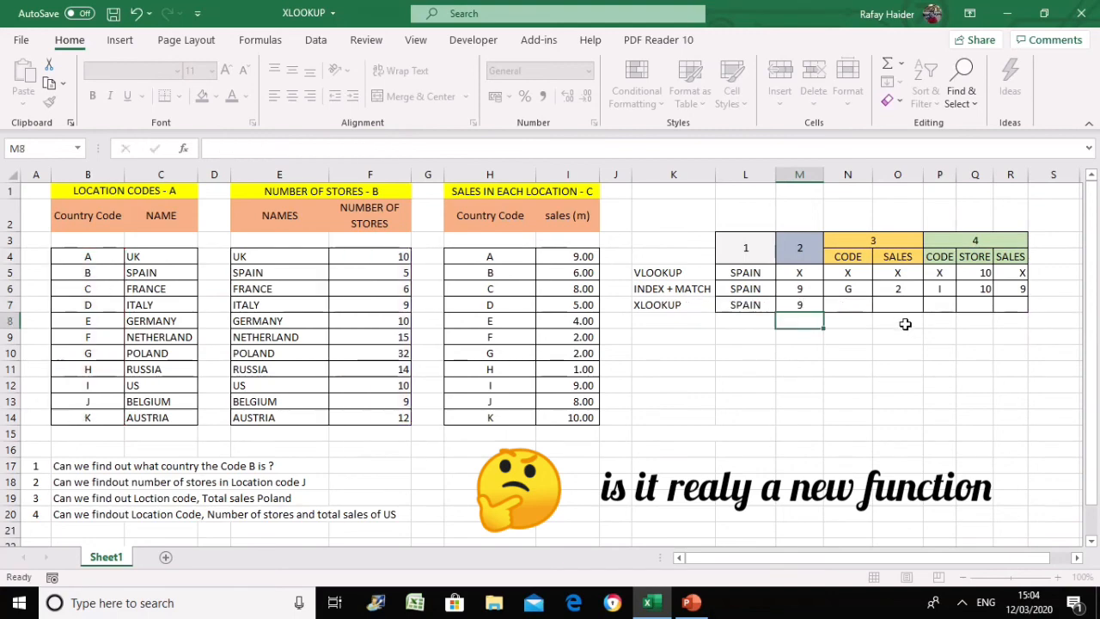
Step: Check question 2's XLOOKUP cell (M7) and save the workbook
left_click(800, 305)
left_click(795, 354)
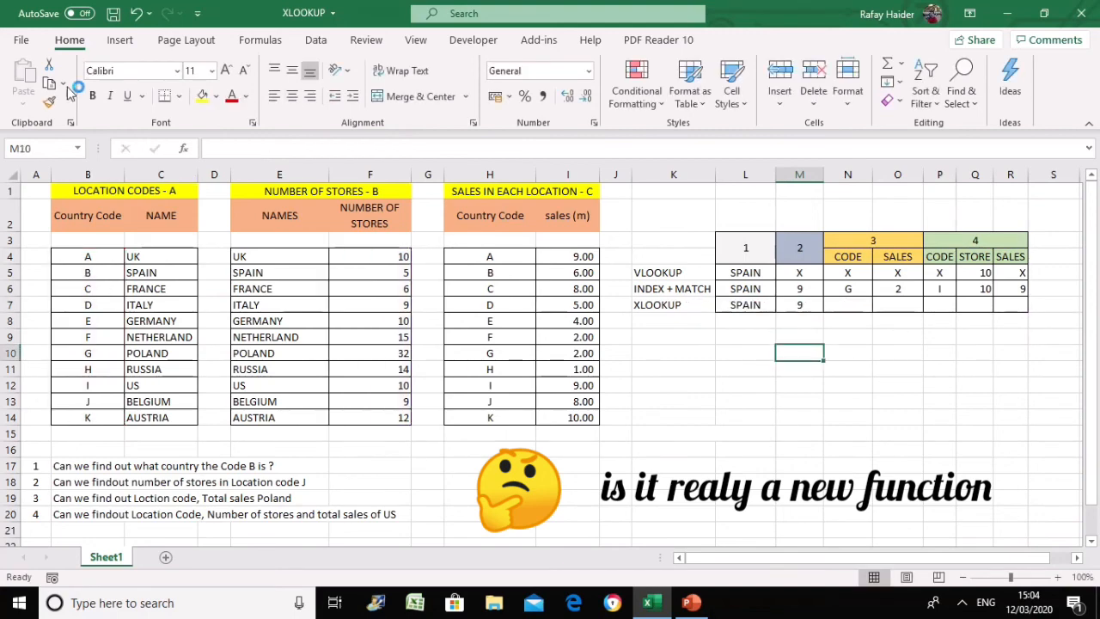
left_click(113, 13)
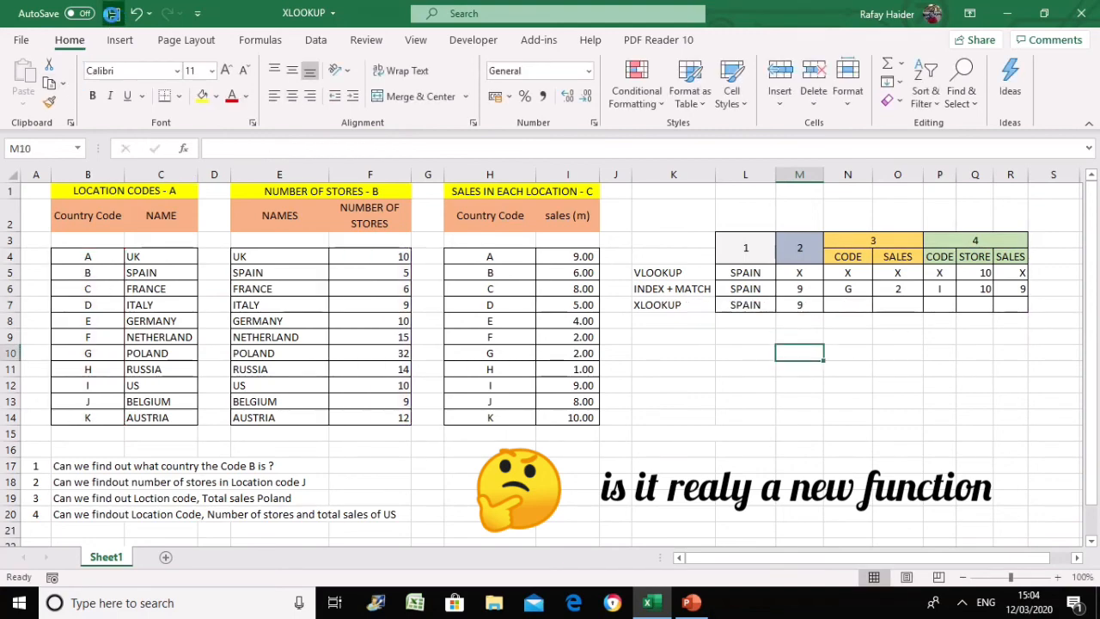
left_click(744, 406)
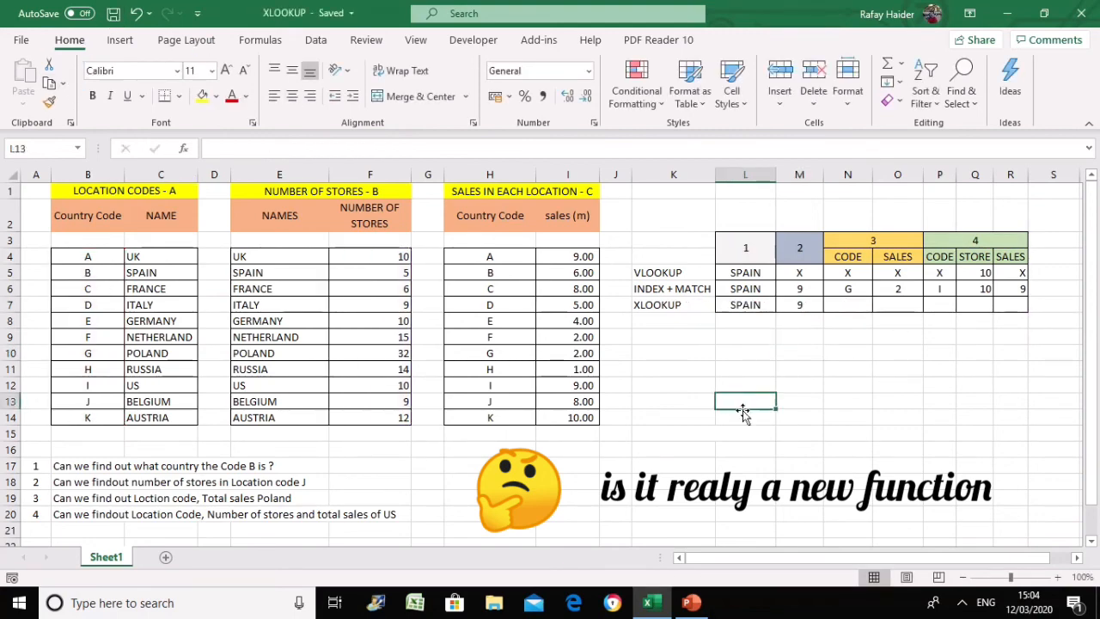
left_click(681, 405)
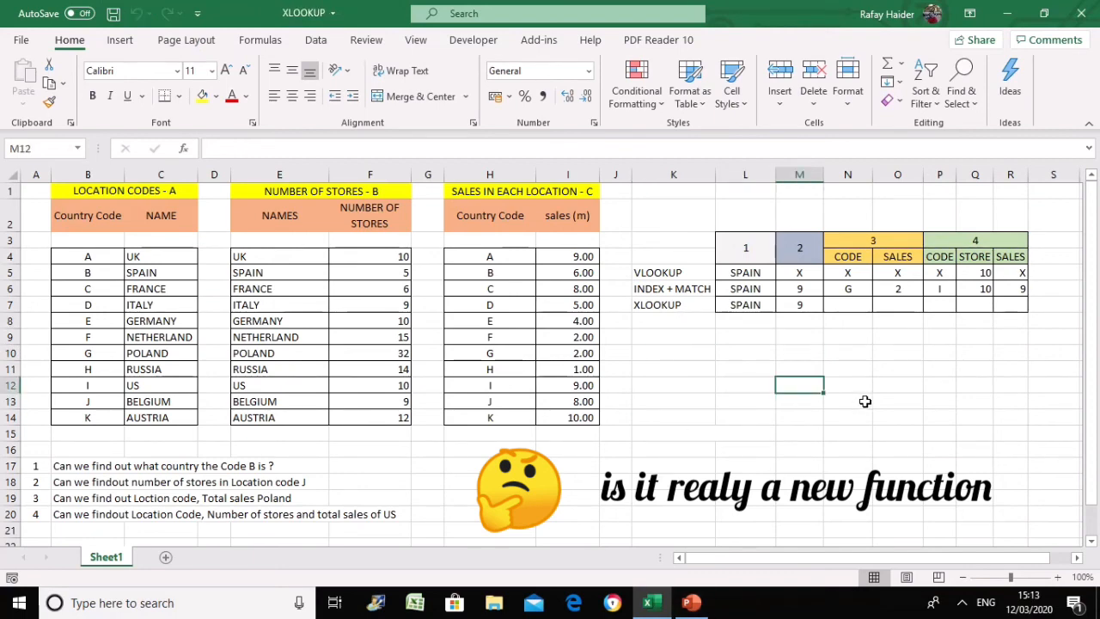
Step: Start an XLOOKUP formula in question 3's code cell (N7) with Poland (C10) as the lookup value and C4:C14 as the lookup array
left_click(849, 307)
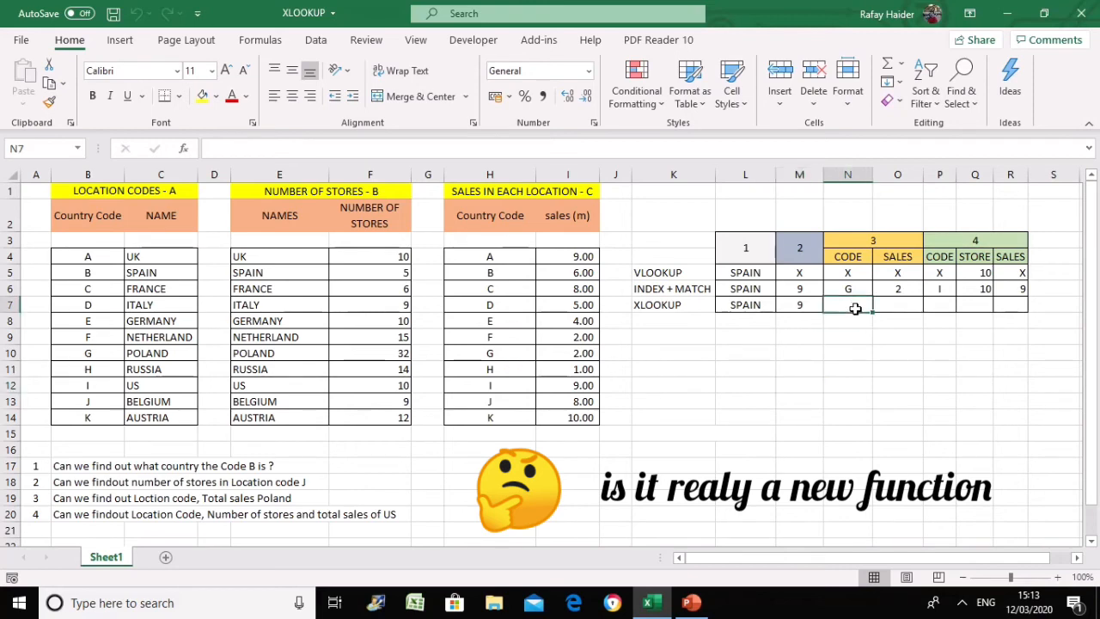
type("=xlook")
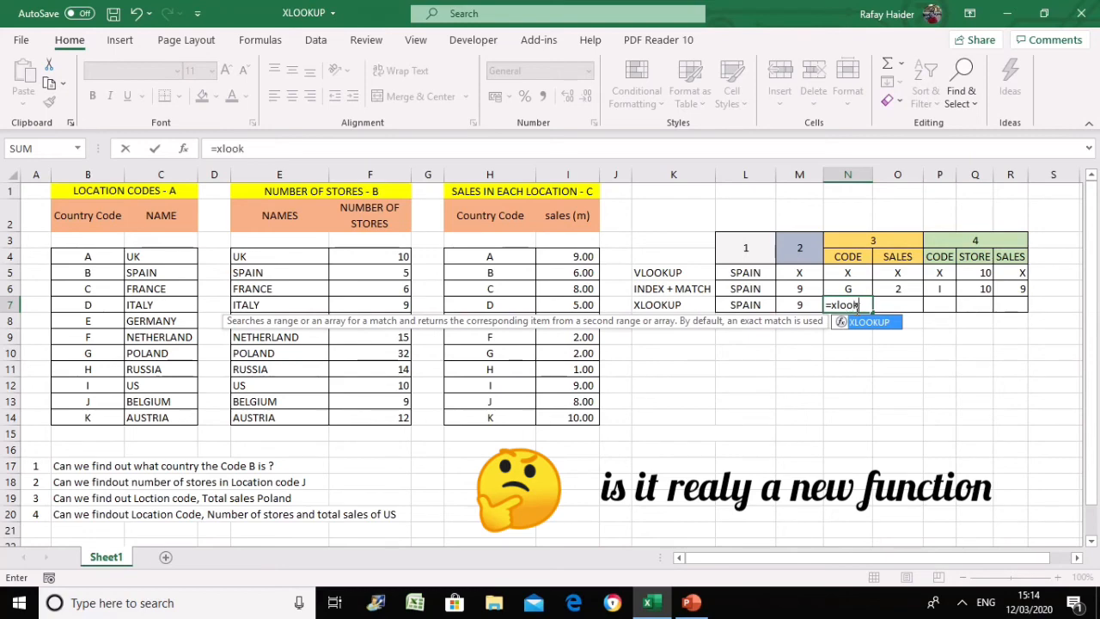
double_click(857, 324)
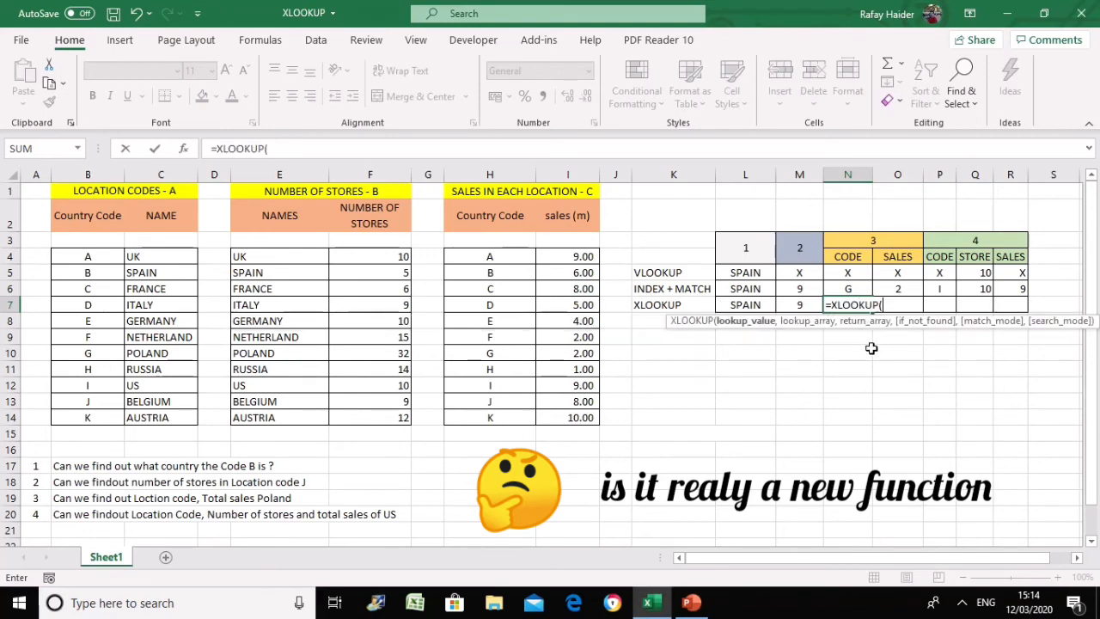
left_click(160, 353)
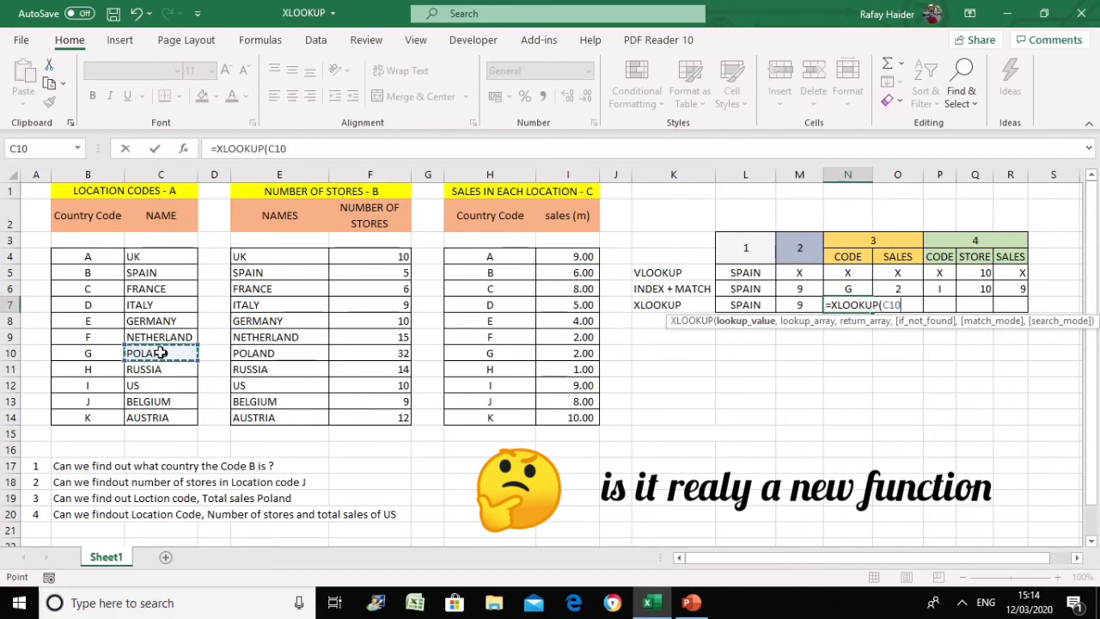
type(",")
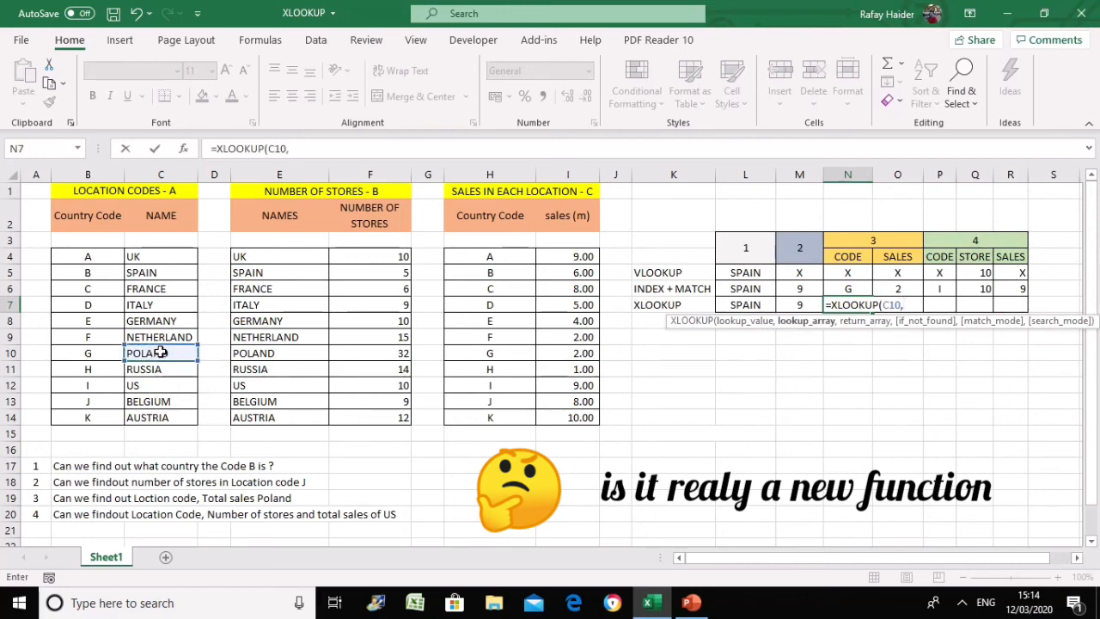
left_click_drag(153, 256, 159, 413)
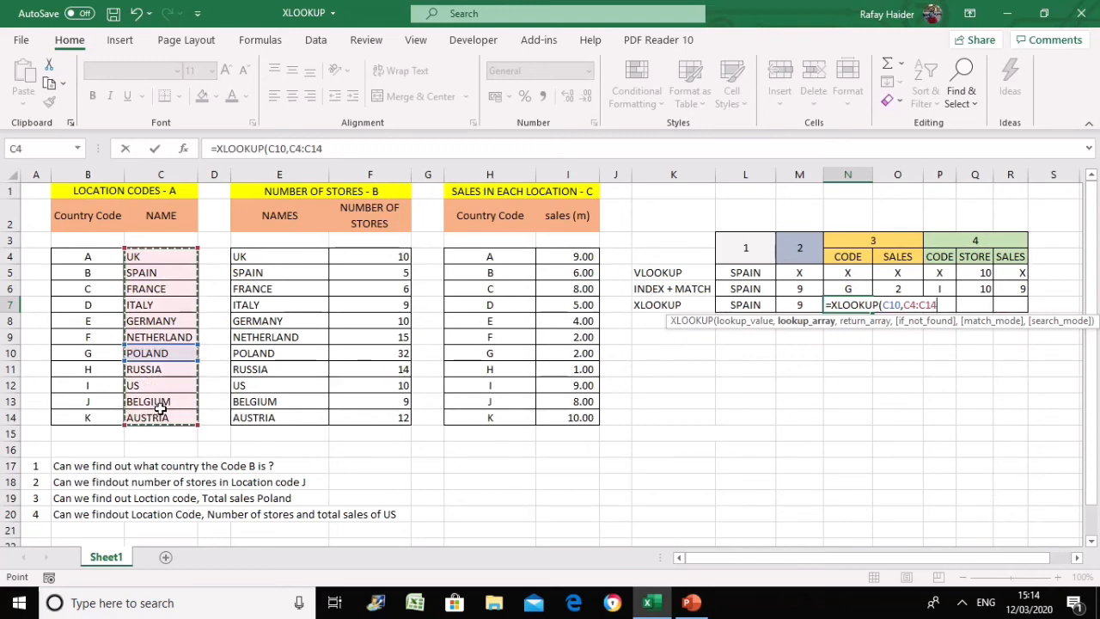
Step: Complete the N7 formula with return array B4:B14, 0 if not found, exact match (0) and search first-to-last (1), and centre the cell
type(",")
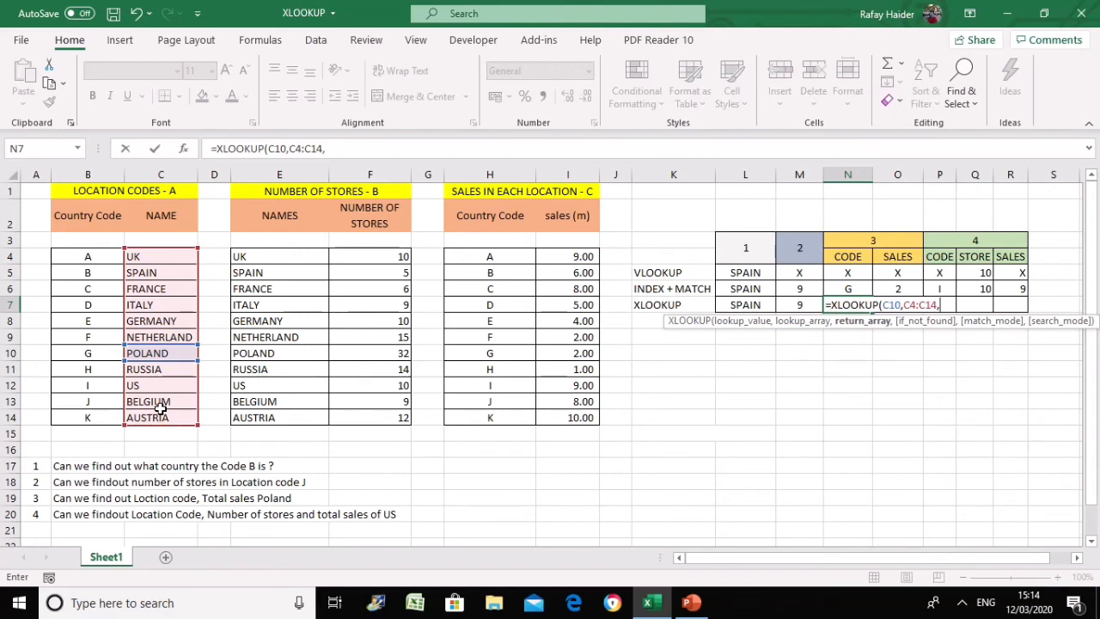
left_click_drag(86, 256, 86, 419)
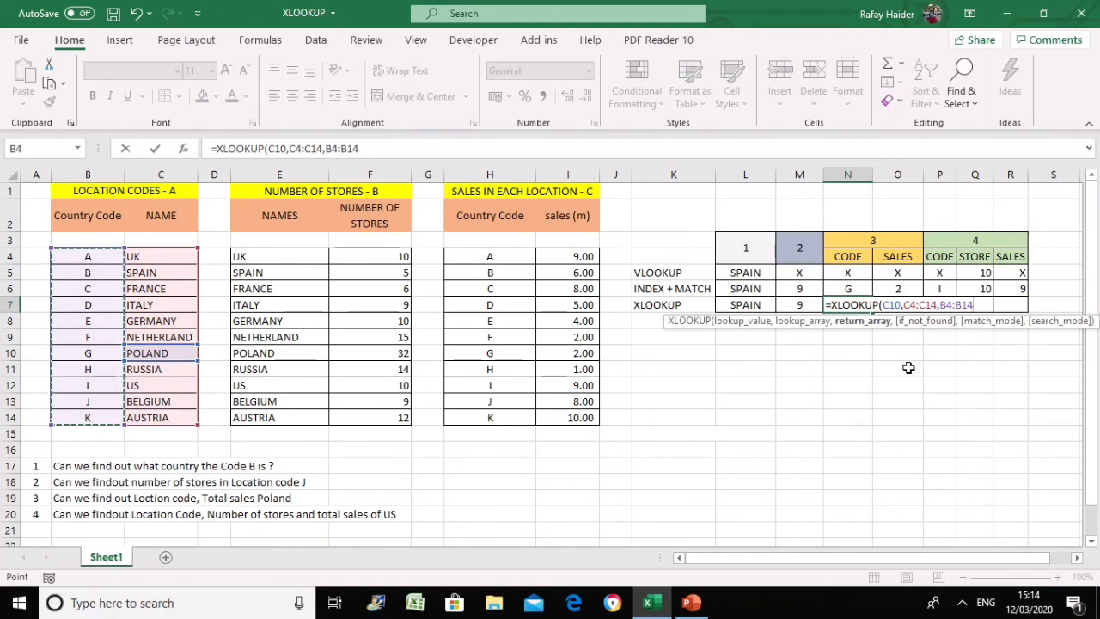
type(",")
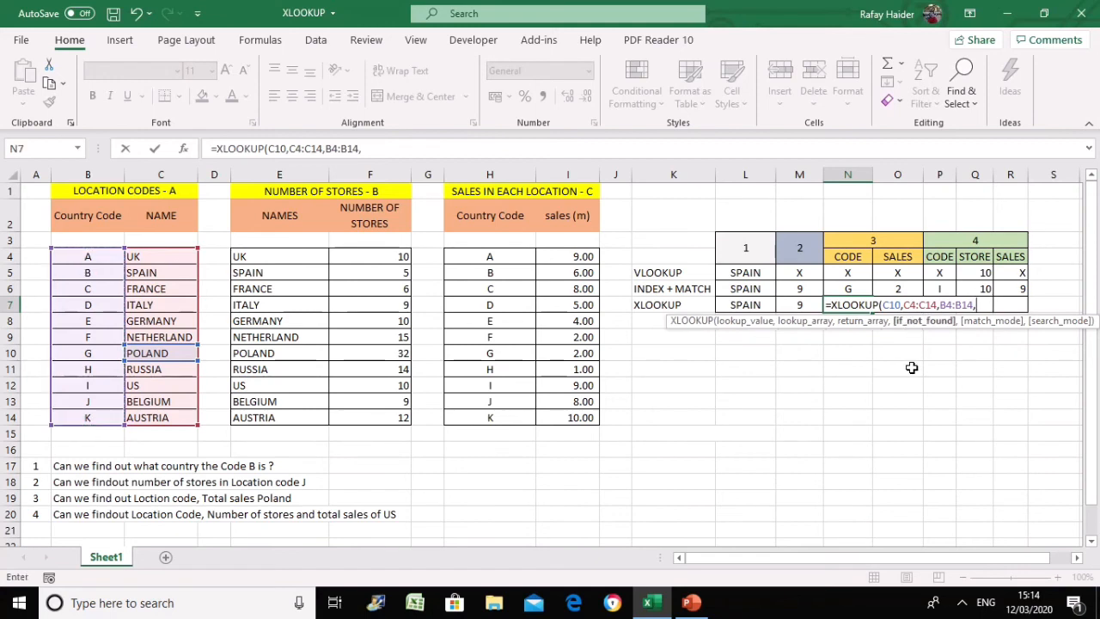
type("0,")
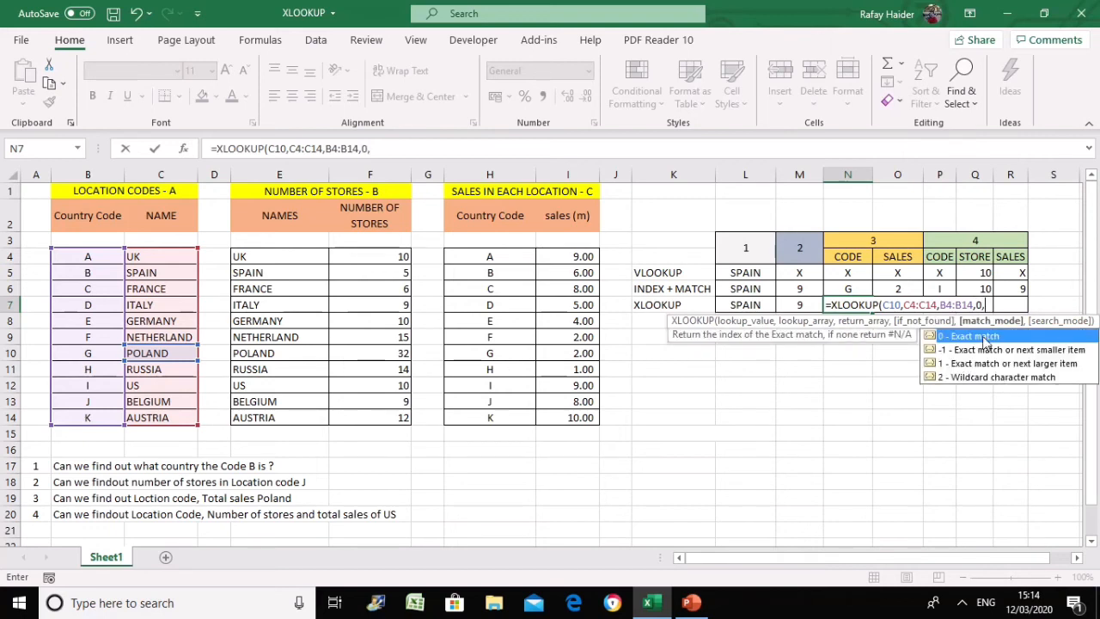
double_click(982, 336)
type(",")
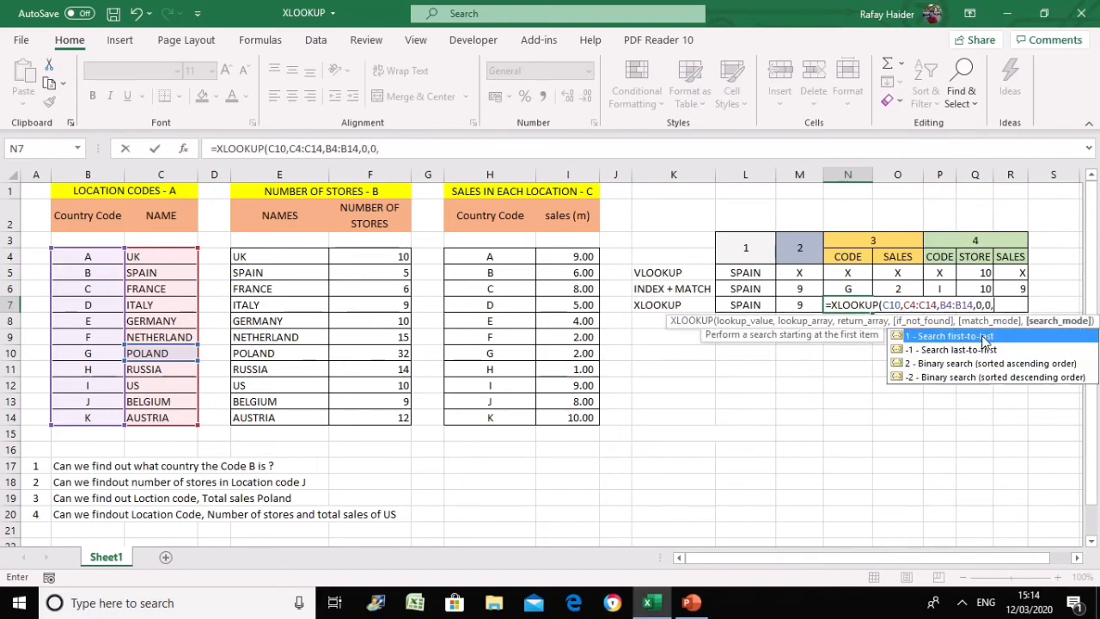
double_click(971, 335)
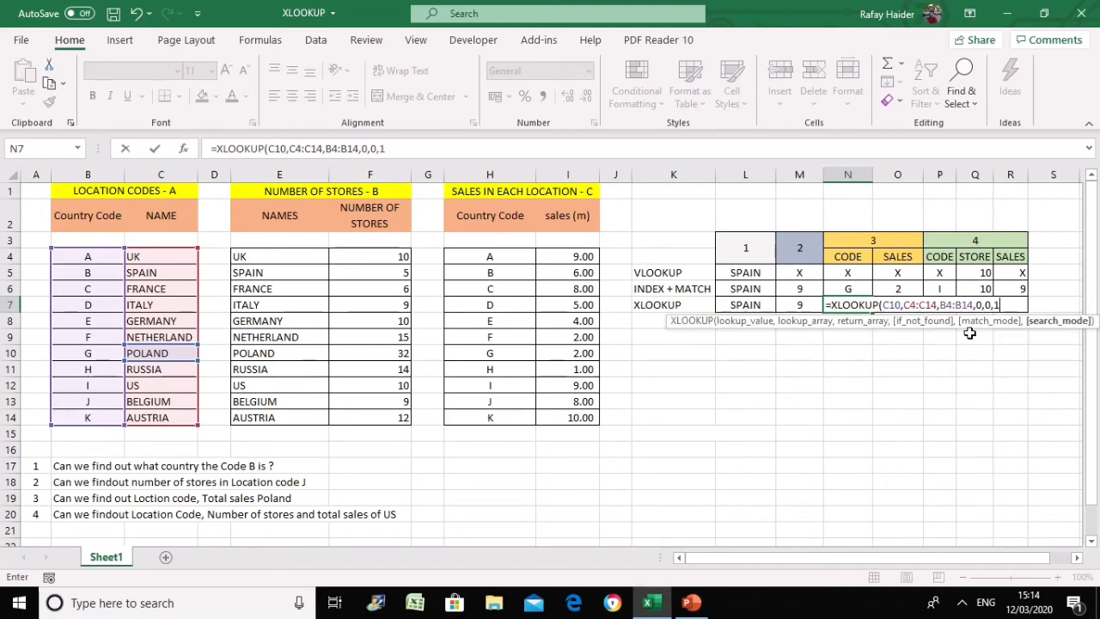
type(")")
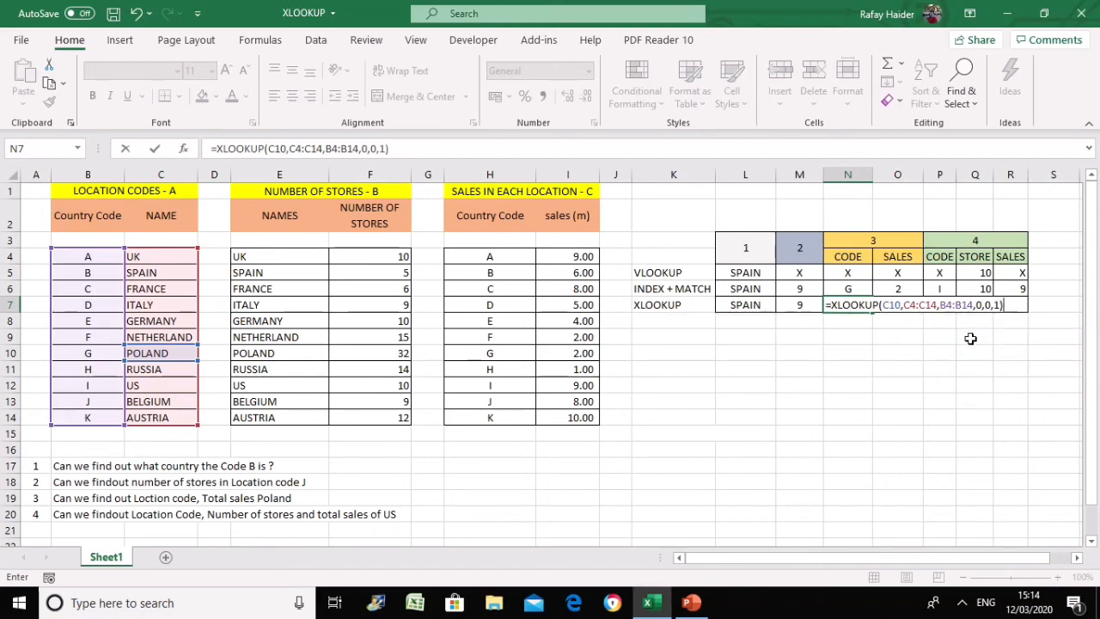
key("Return")
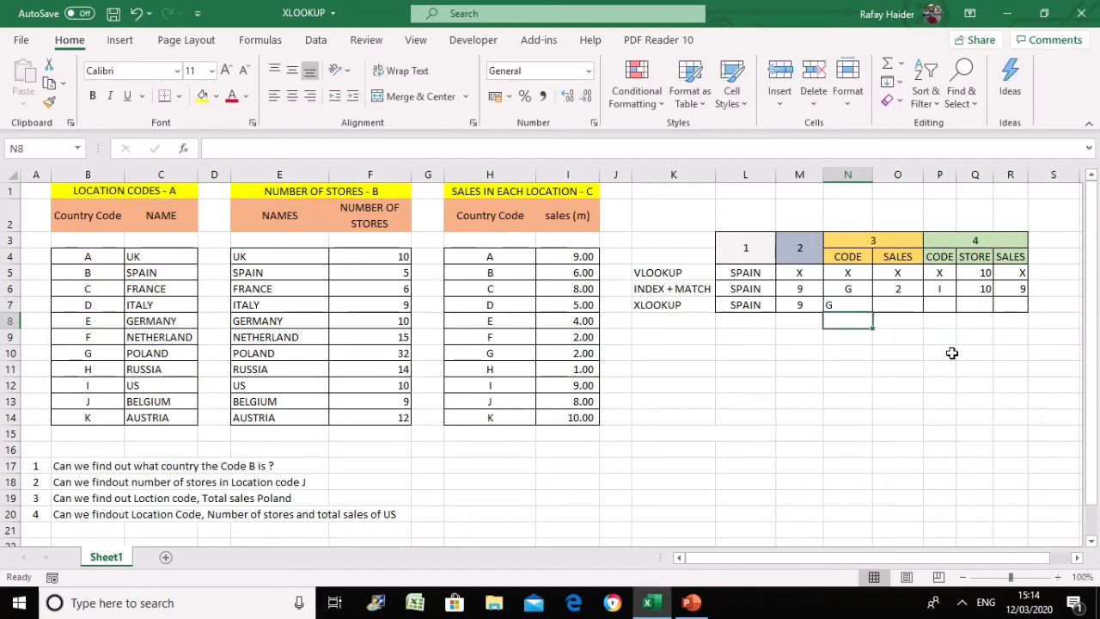
left_click(847, 305)
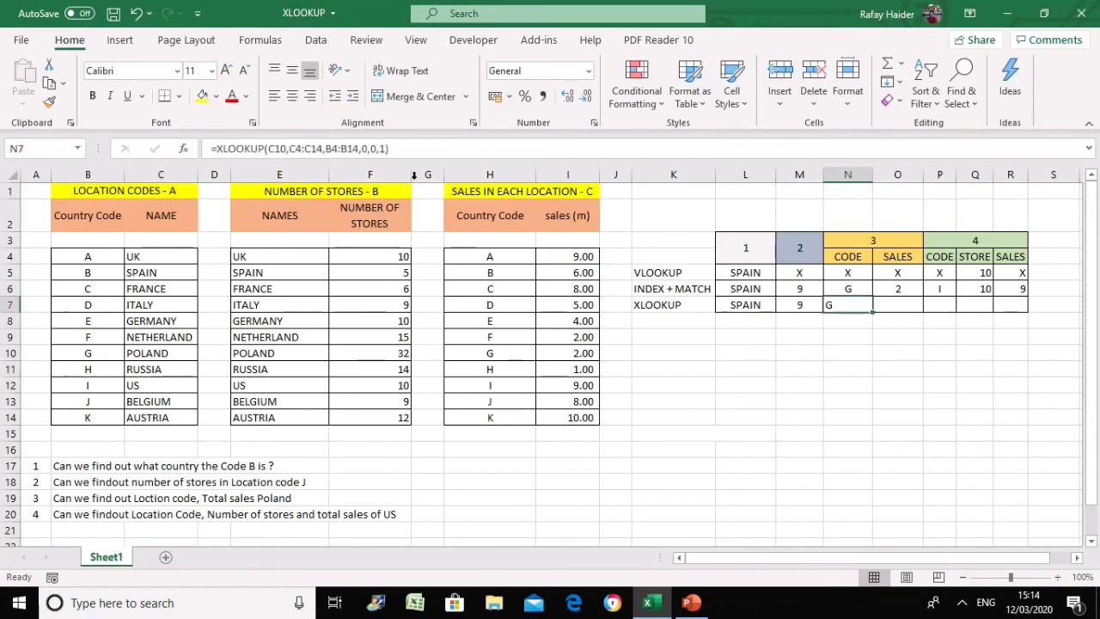
left_click(293, 99)
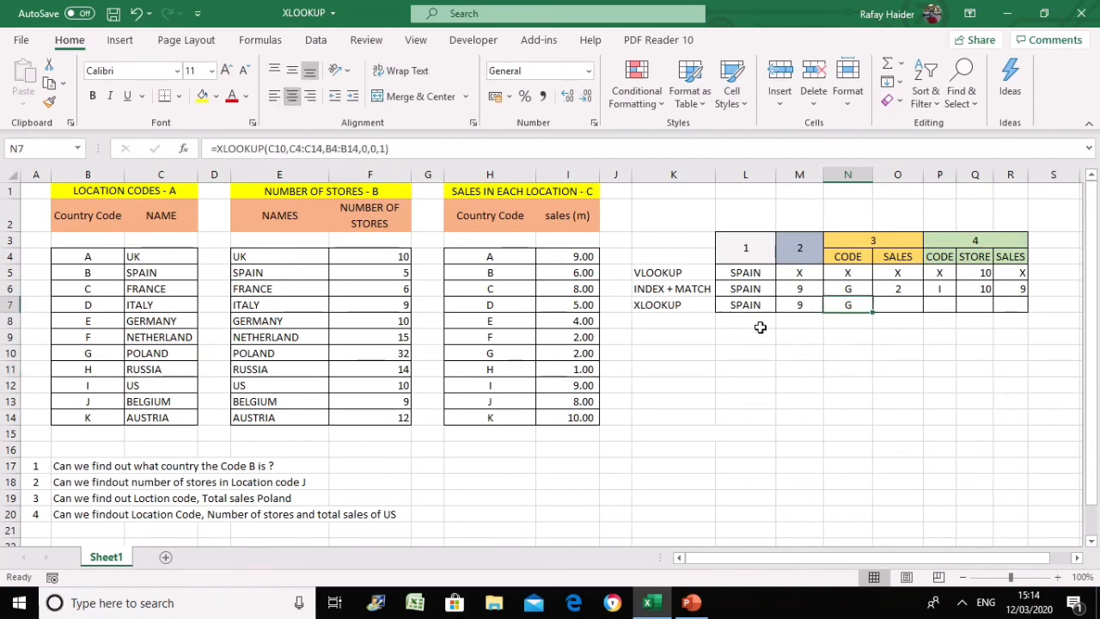
Step: Start an XLOOKUP formula in question 3's sales cell (O7) with code G (H10) as the lookup value and H4:H14 as the lookup array
left_click(902, 304)
type("=")
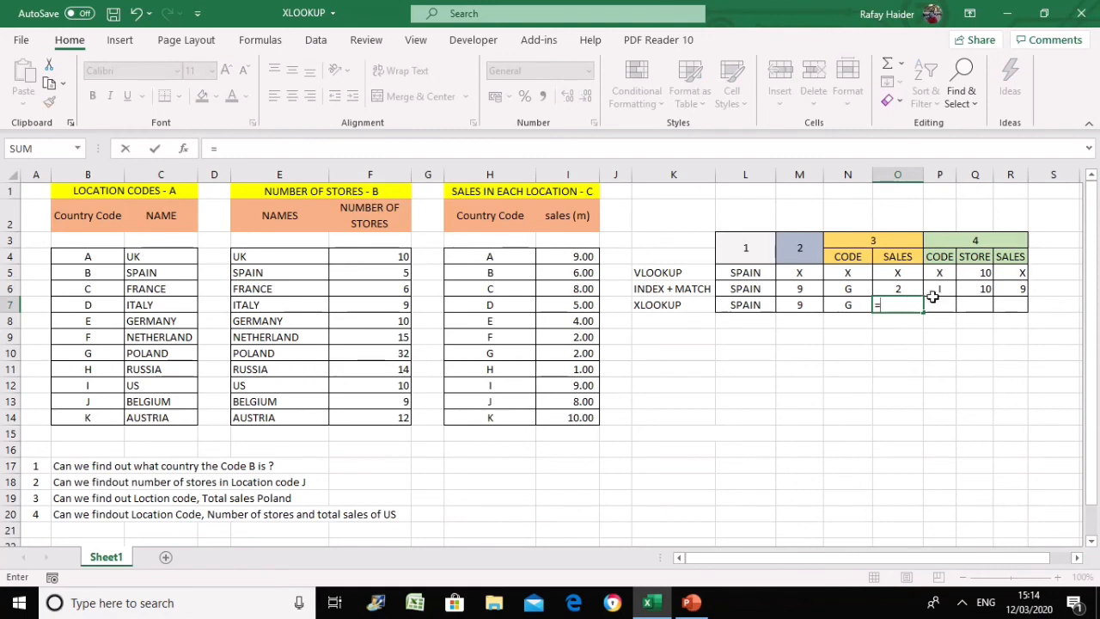
type("x")
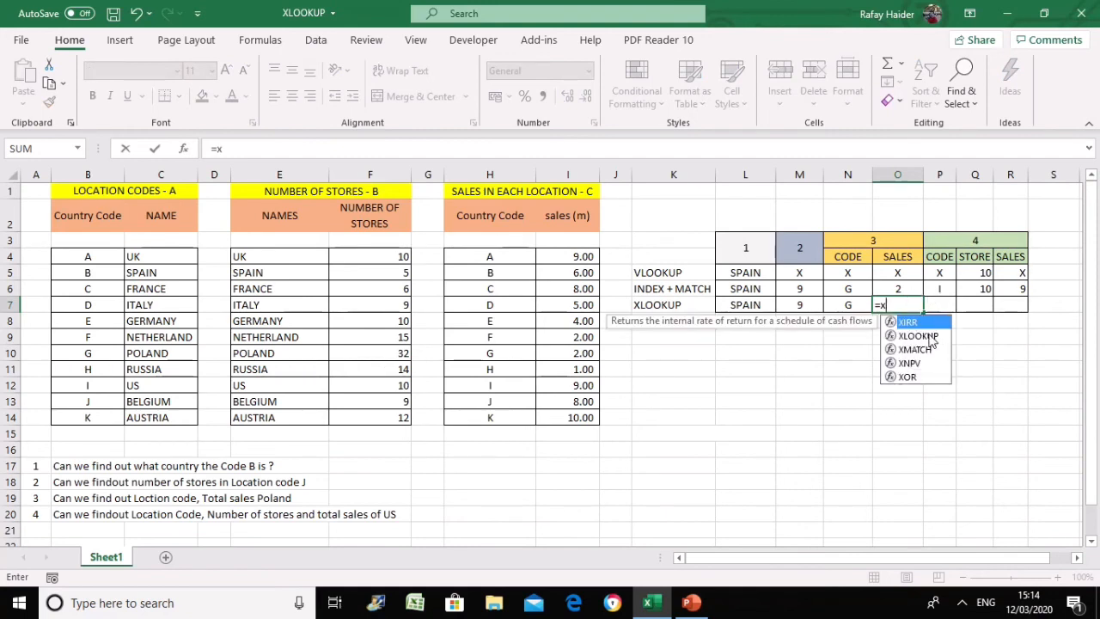
double_click(934, 335)
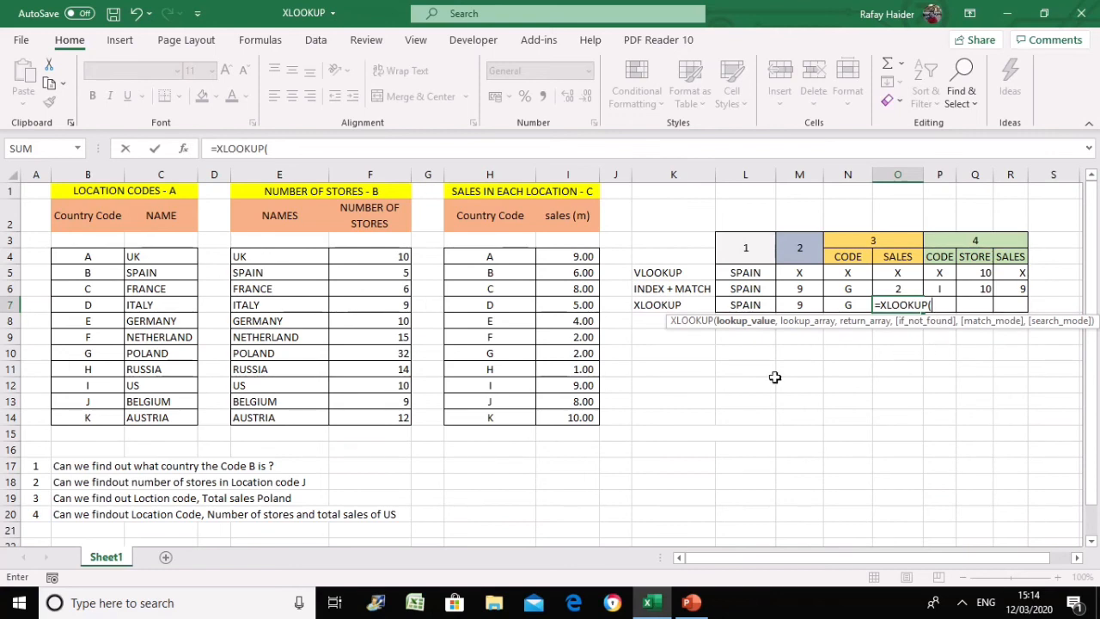
left_click(477, 353)
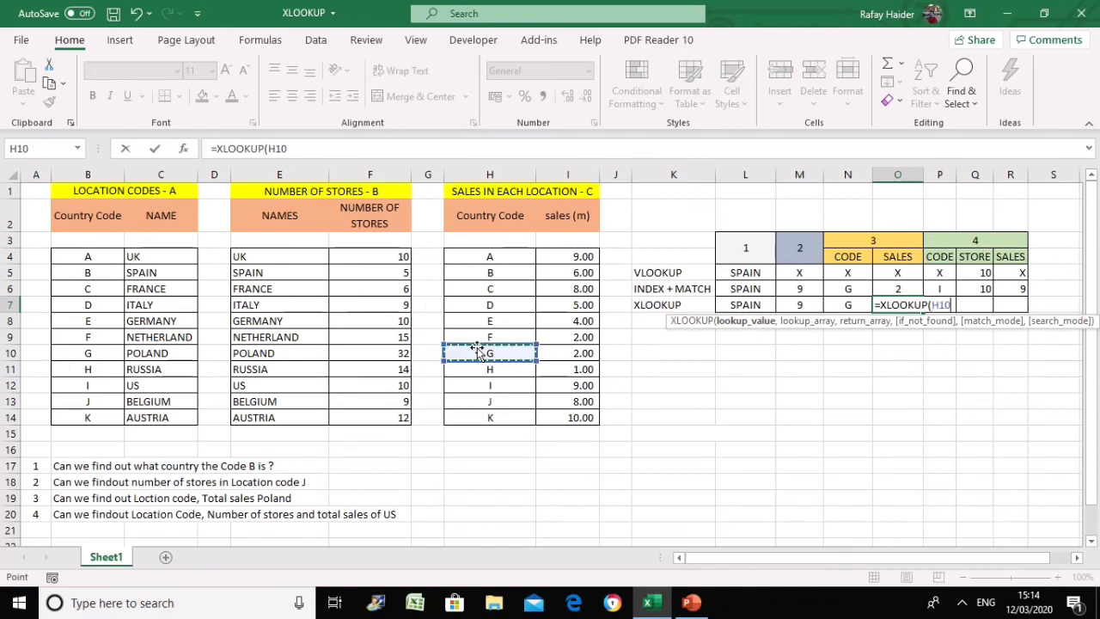
type(",")
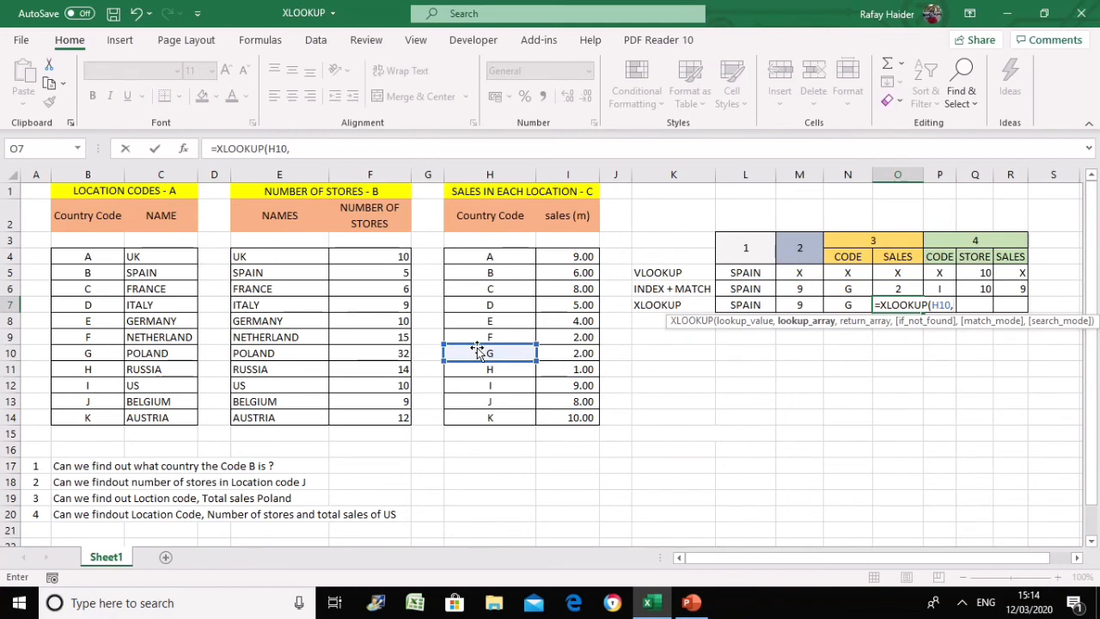
left_click_drag(464, 256, 476, 416)
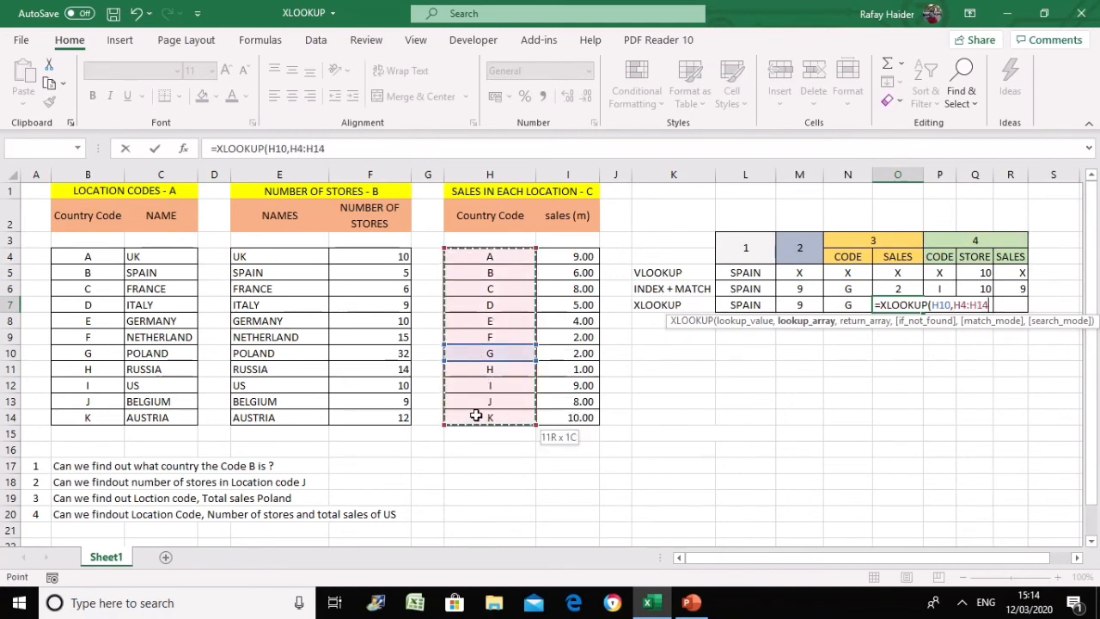
Step: Complete the O7 formula with return array I4:I14, 0 if not found, exact match (0) and search first-to-last (1), and centre the cell
type(",")
left_click_drag(584, 257, 564, 418)
type(",")
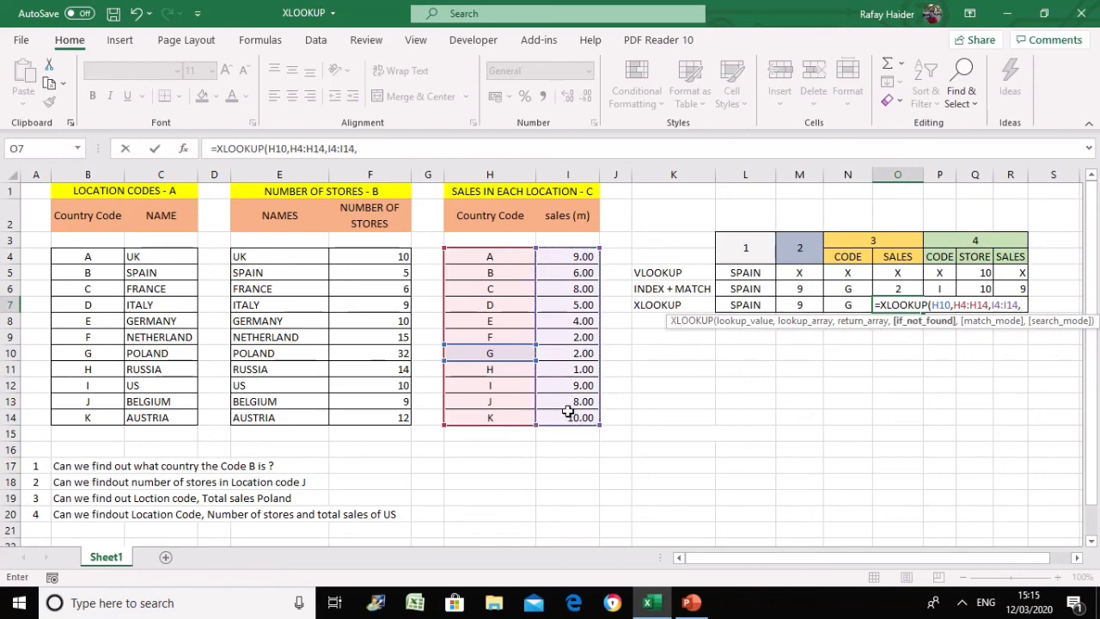
type("0,0")
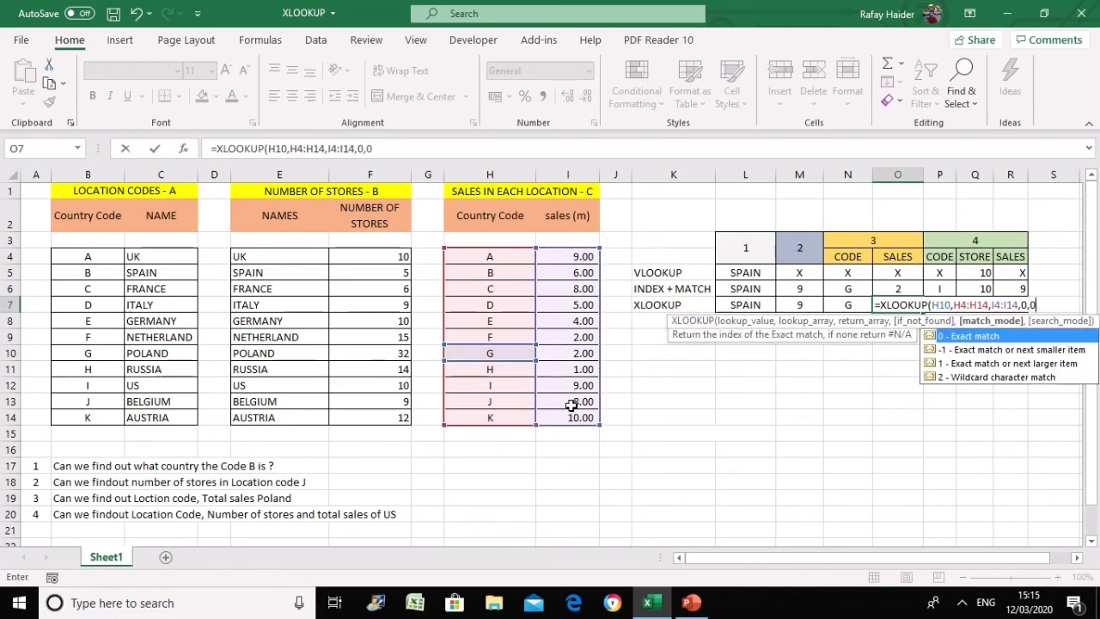
type(",")
double_click(955, 336)
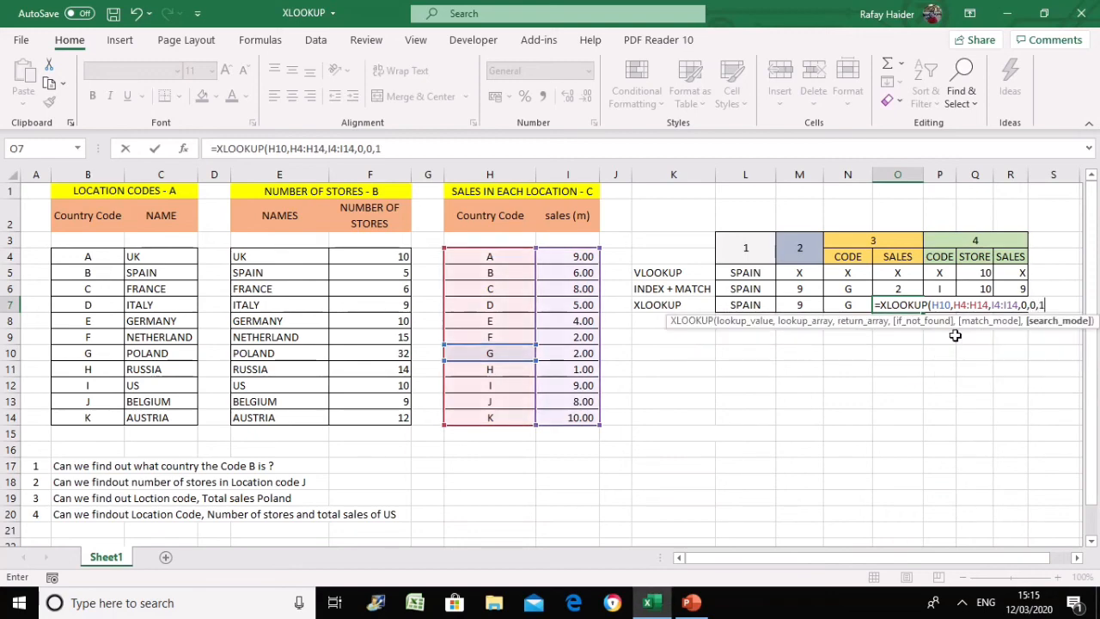
key("Return")
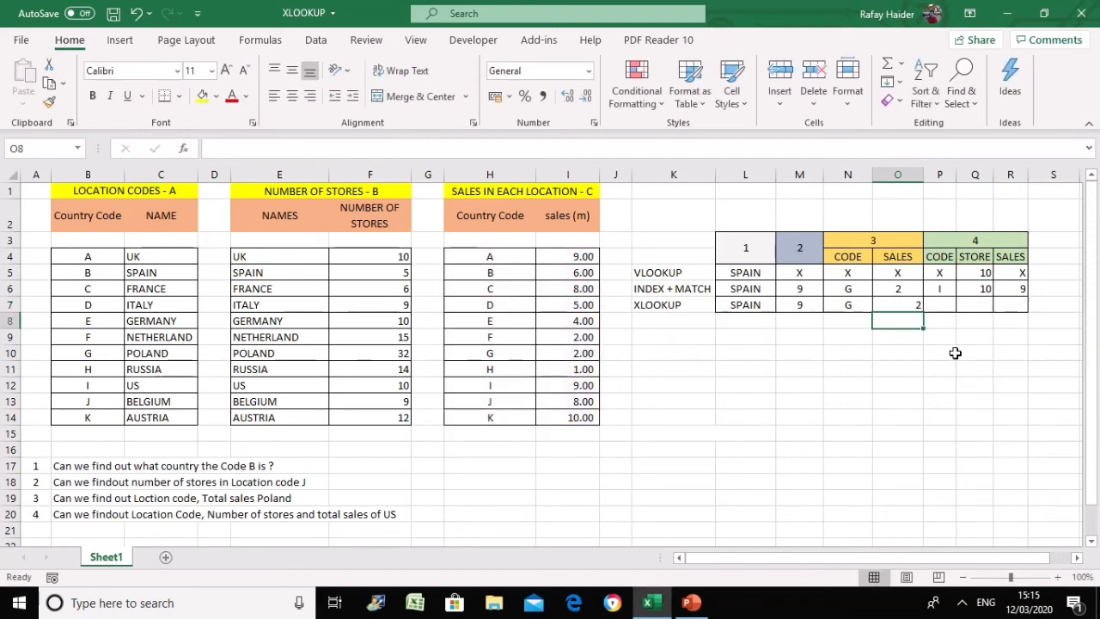
left_click(907, 306)
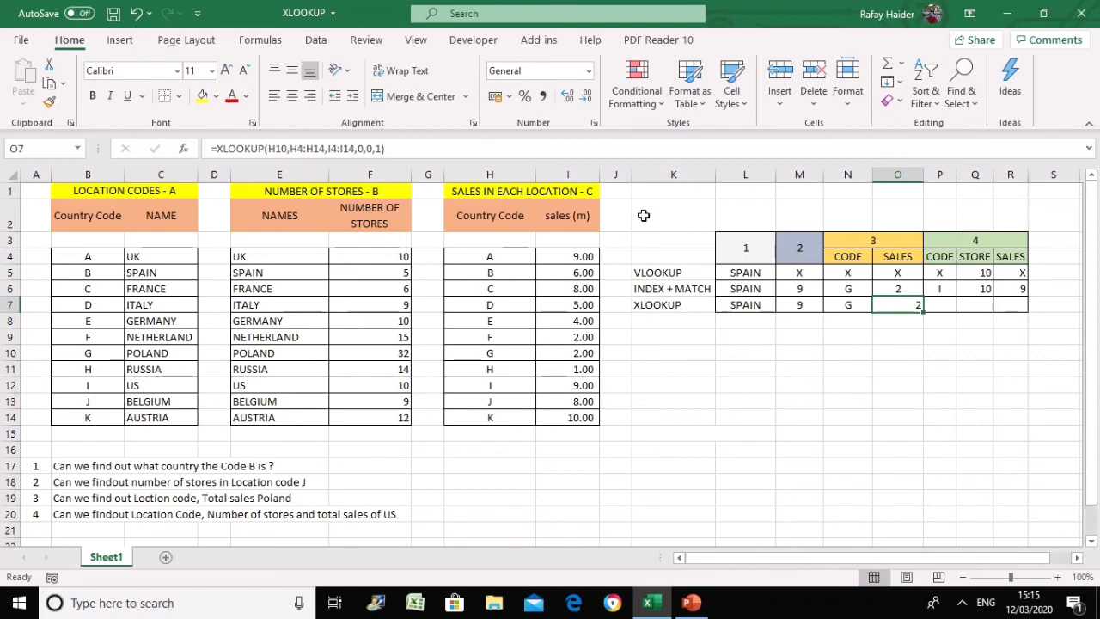
left_click(291, 98)
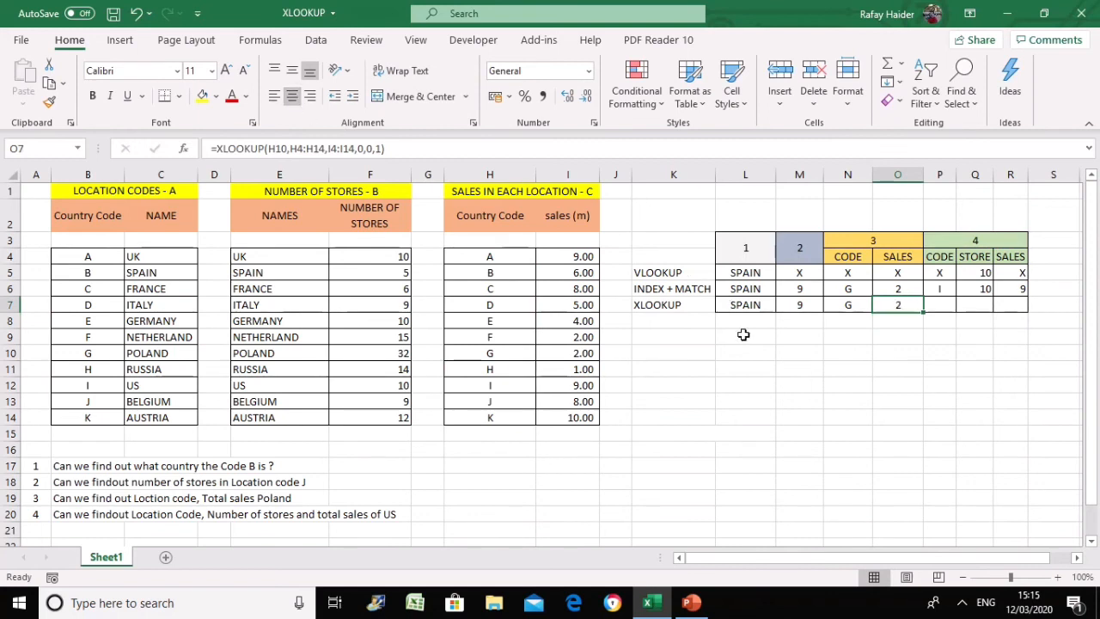
left_click(743, 334)
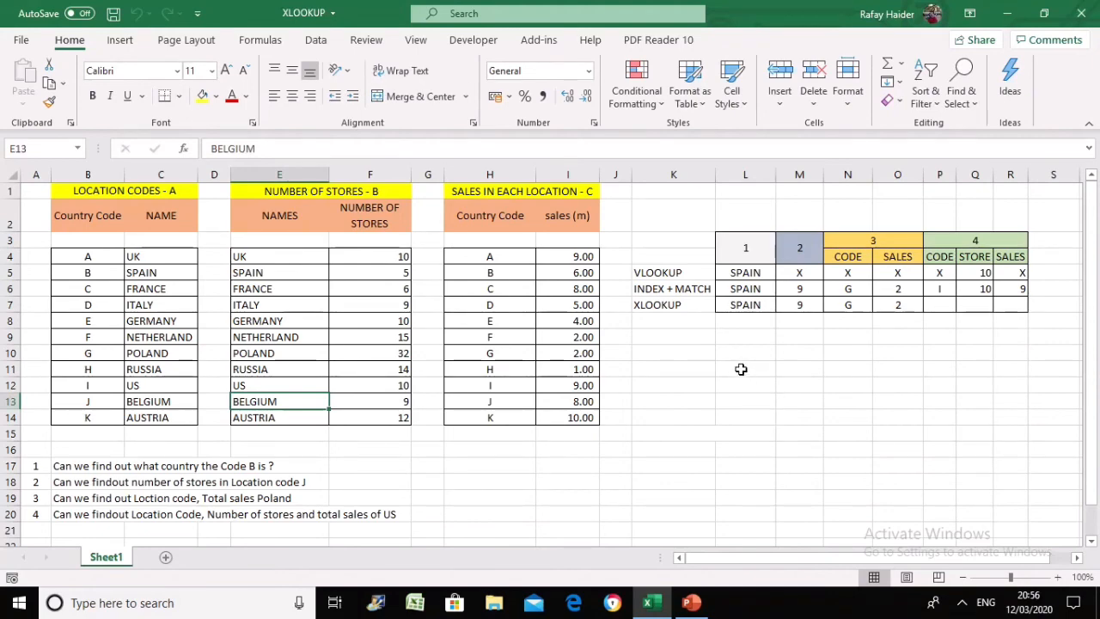
Step: Start an XLOOKUP formula in question 4's code cell (P7) with US (C12) as the lookup value and C4:C14 as the lookup array
left_click(941, 303)
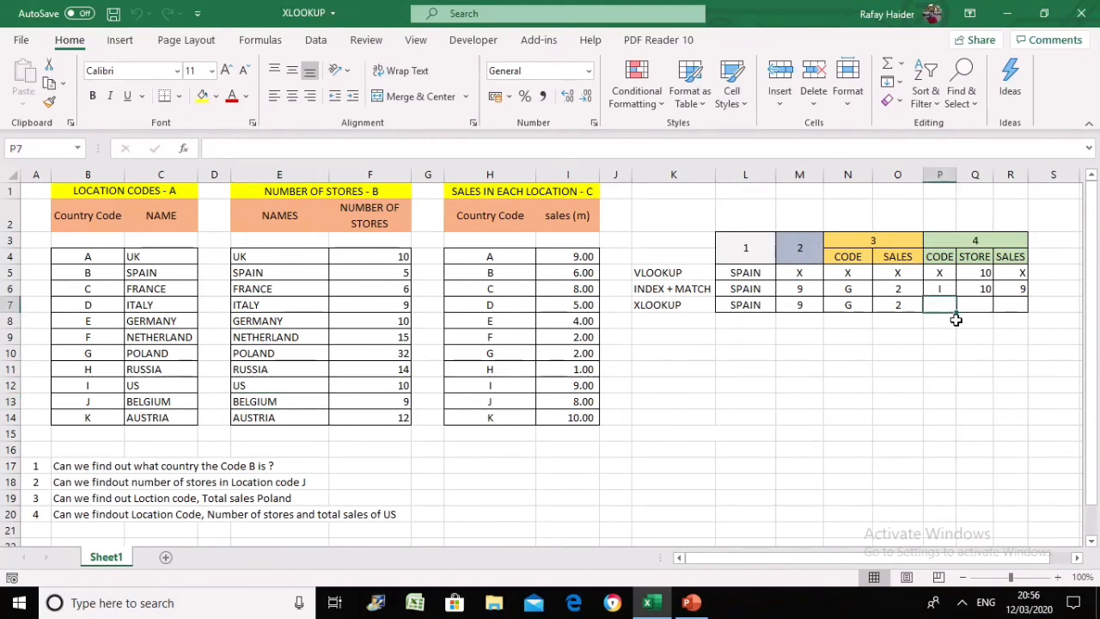
type("=")
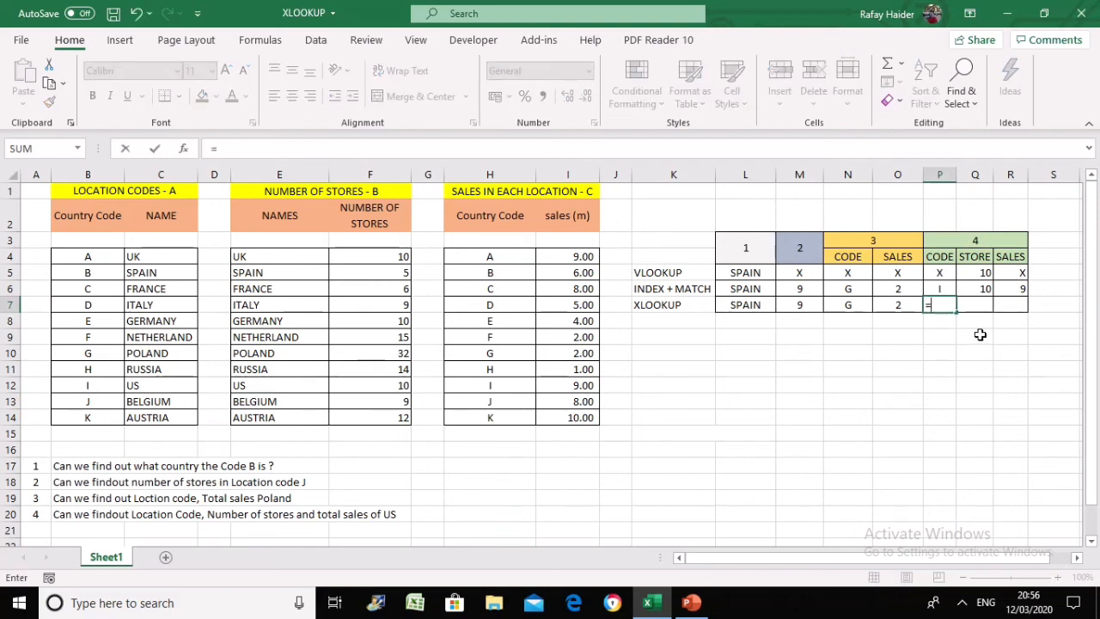
type("xlook")
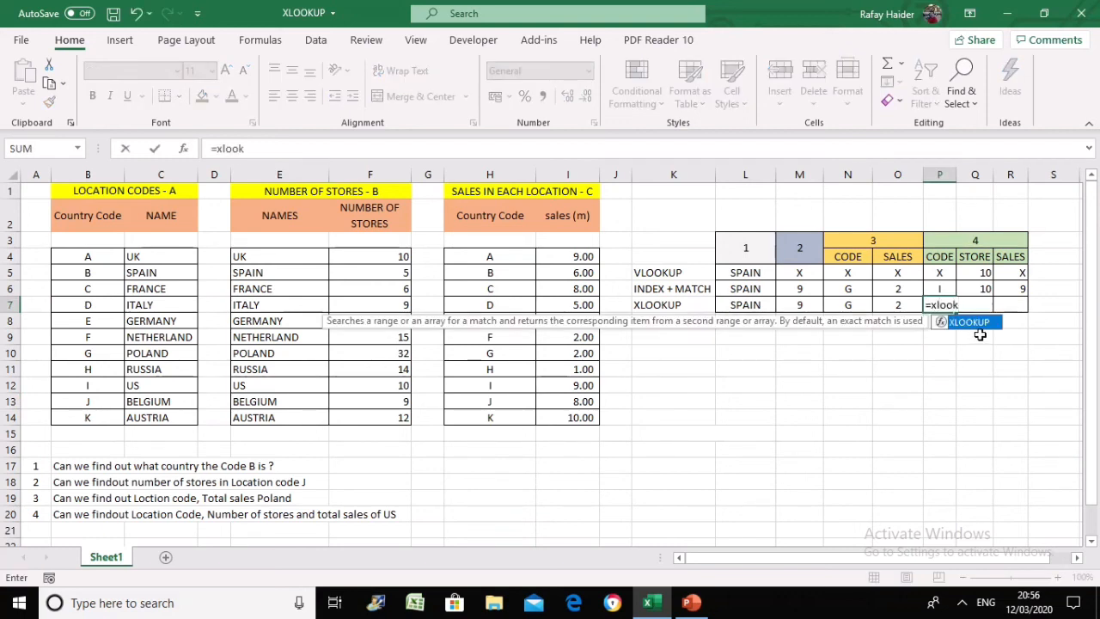
type("kup")
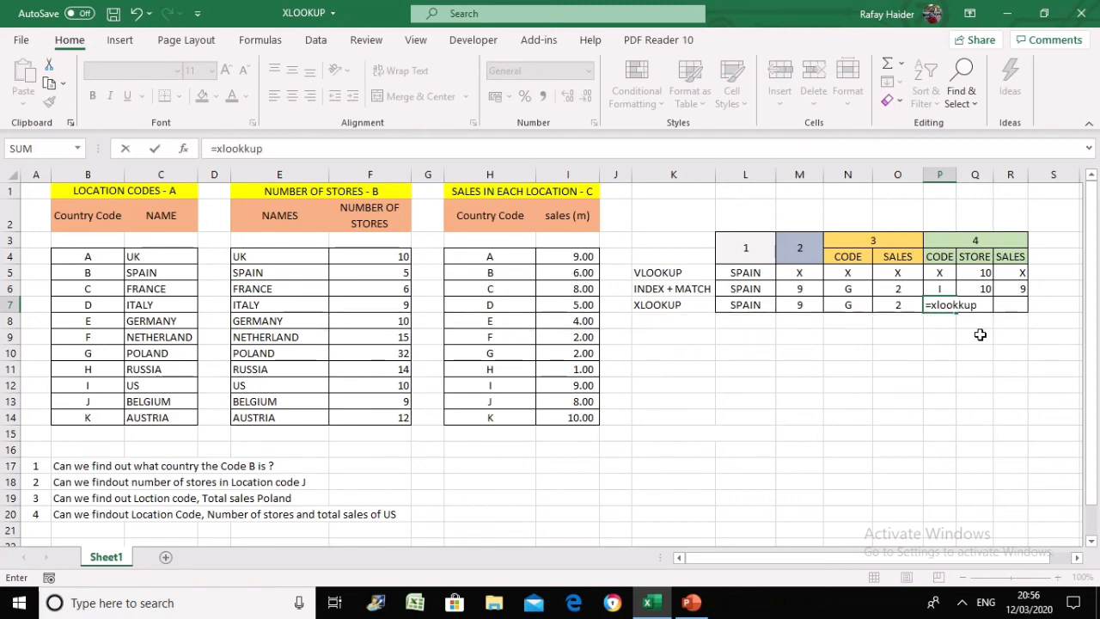
key("BackSpace")
key("BackSpace")
key("BackSpace")
key("BackSpace")
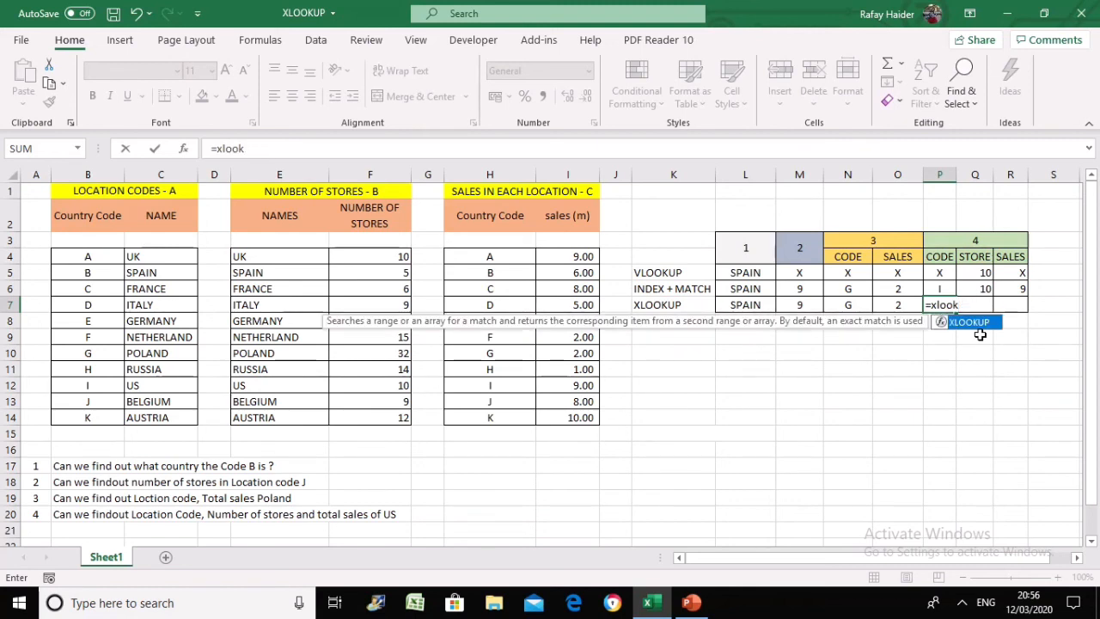
type("up(")
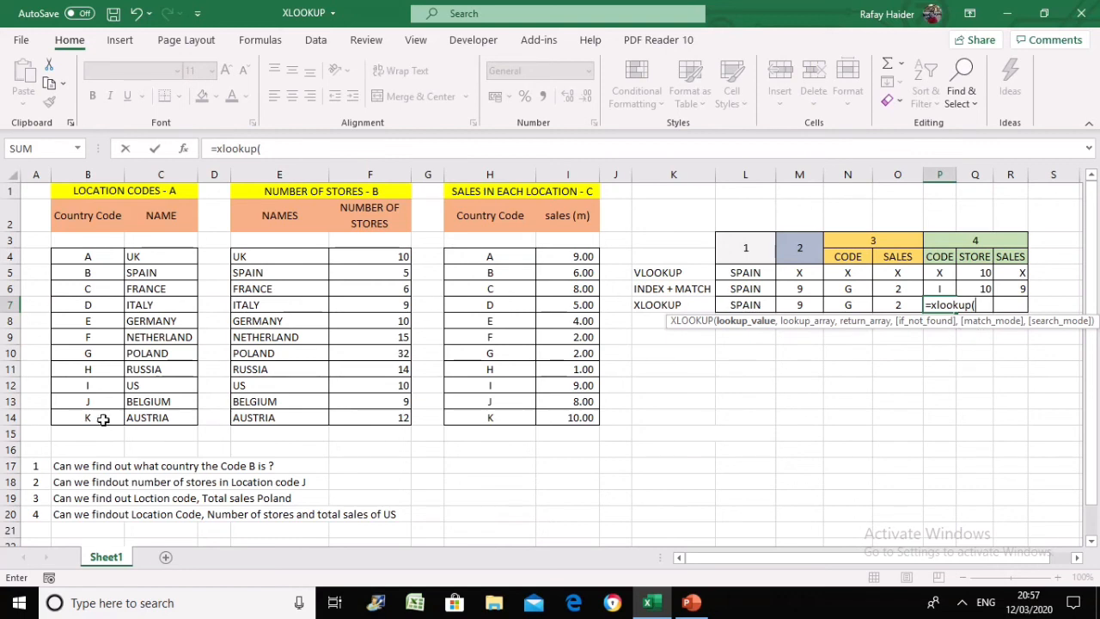
left_click(160, 389)
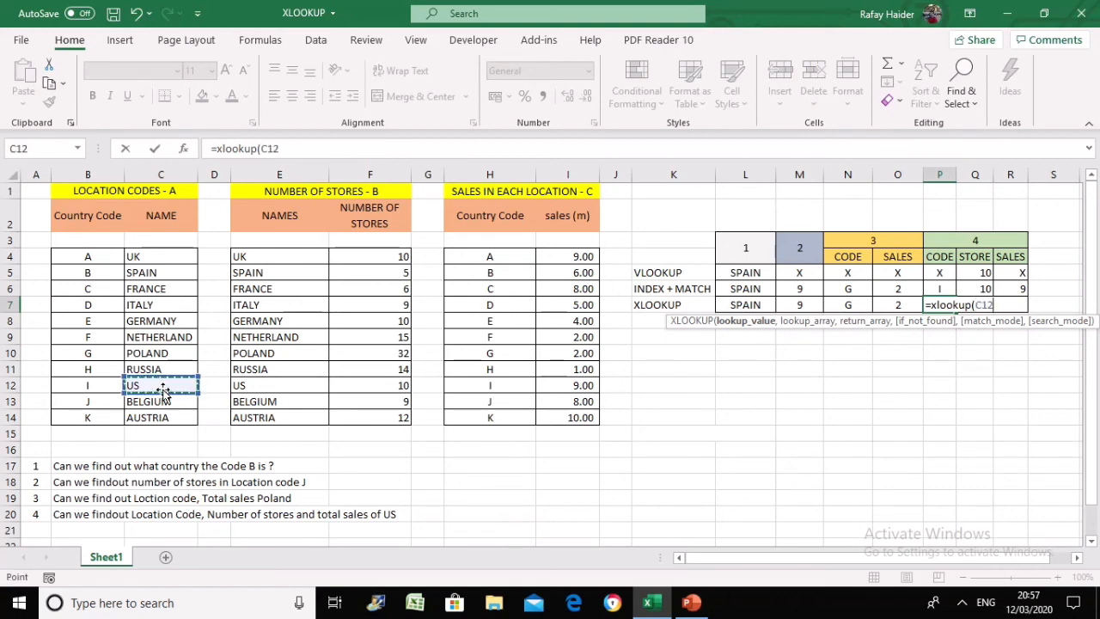
type(",")
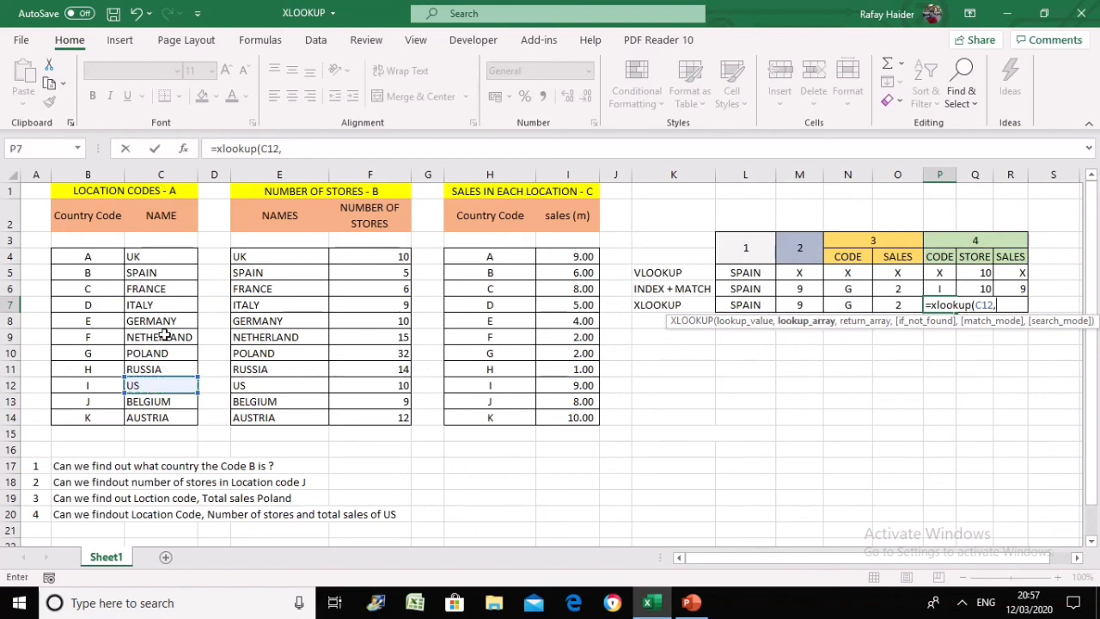
left_click_drag(158, 256, 155, 421)
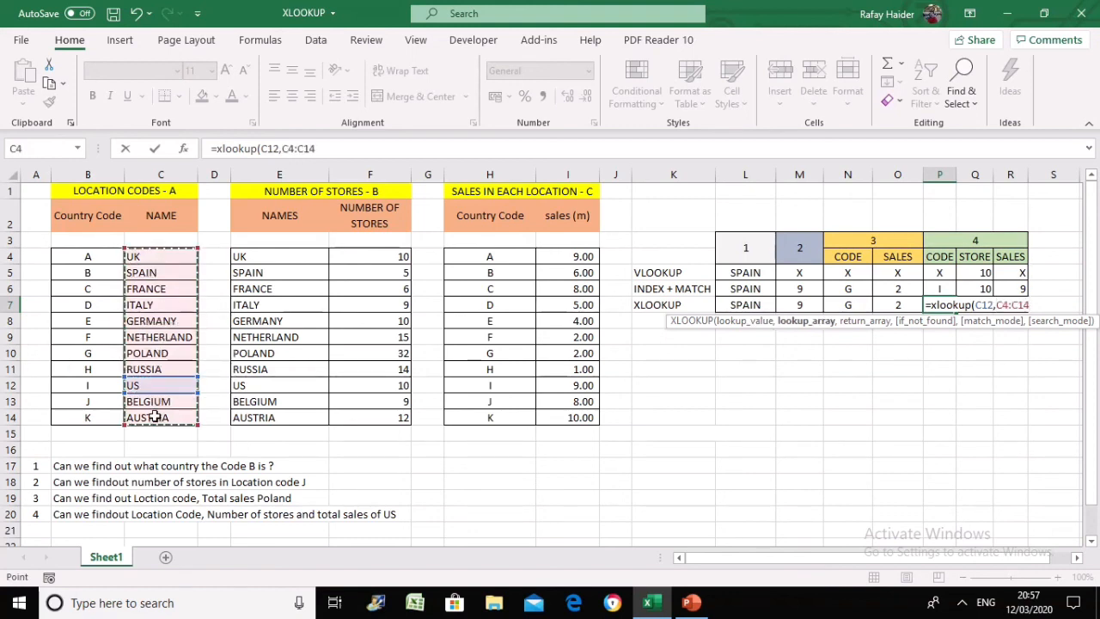
Step: Complete the P7 formula with return array B4:B14, 0 if not found, exact match (0) and search first-to-last (1), and centre the cell
type(",")
left_click_drag(87, 255, 98, 417)
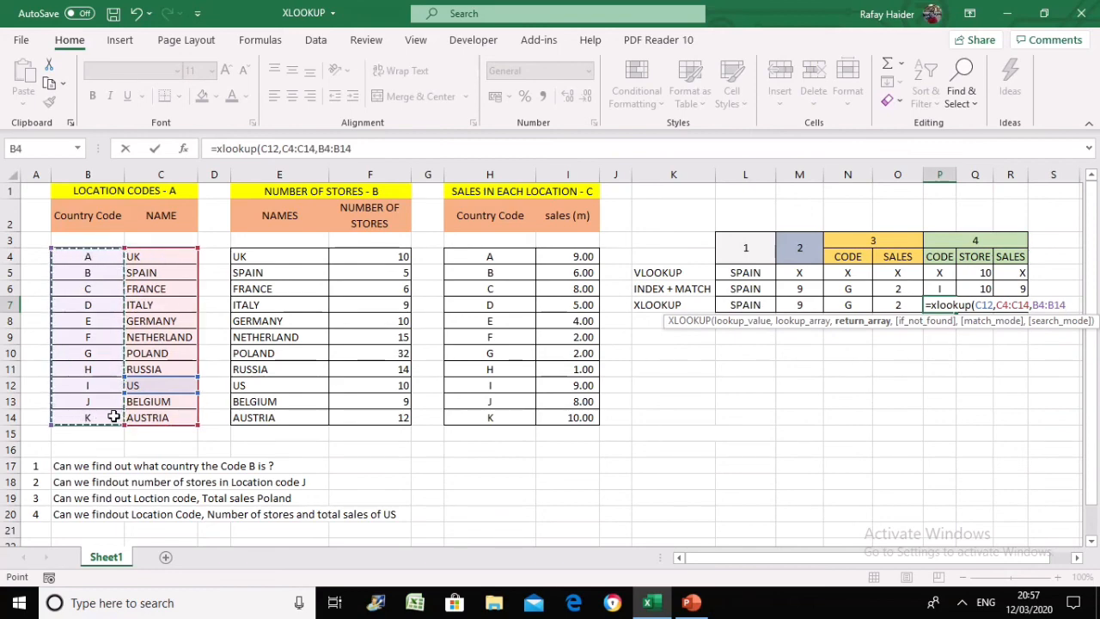
type(",0")
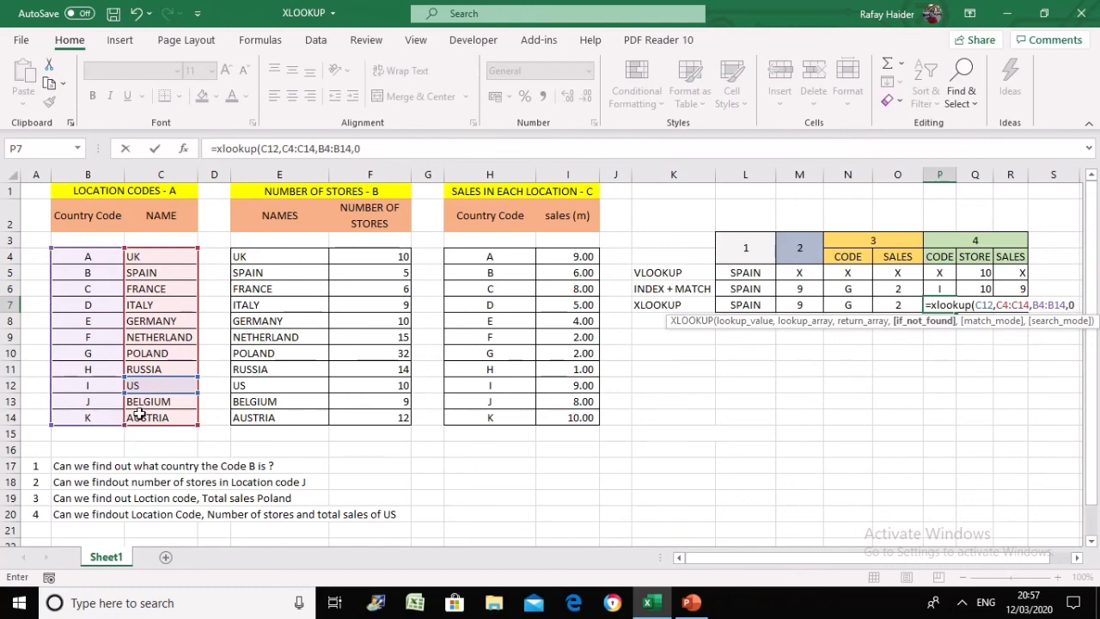
type(",0")
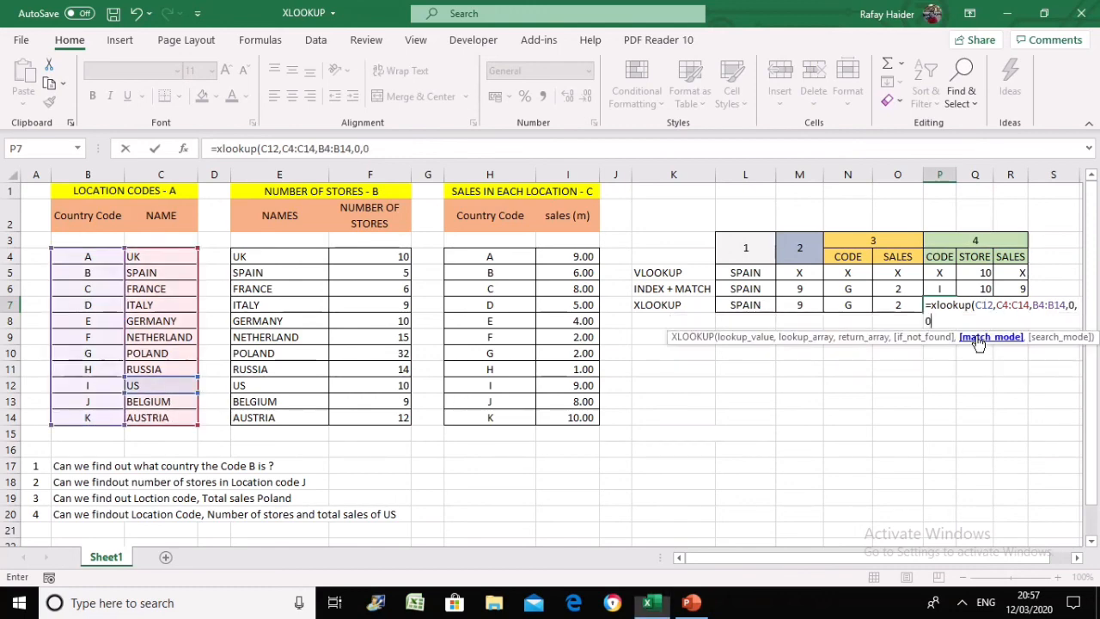
double_click(978, 339)
type(",")
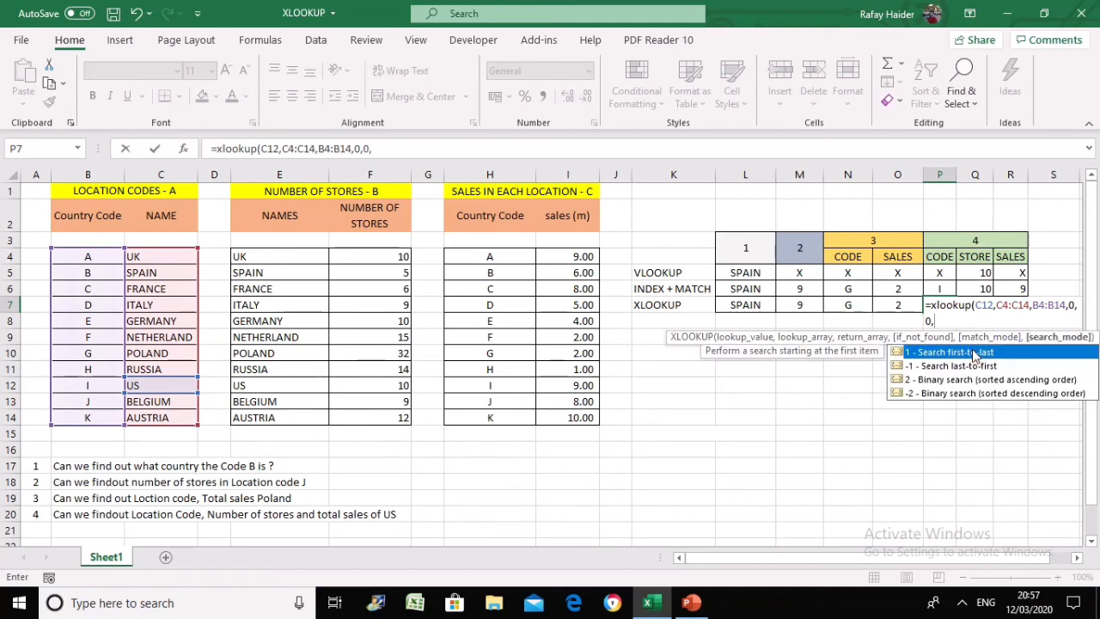
double_click(938, 352)
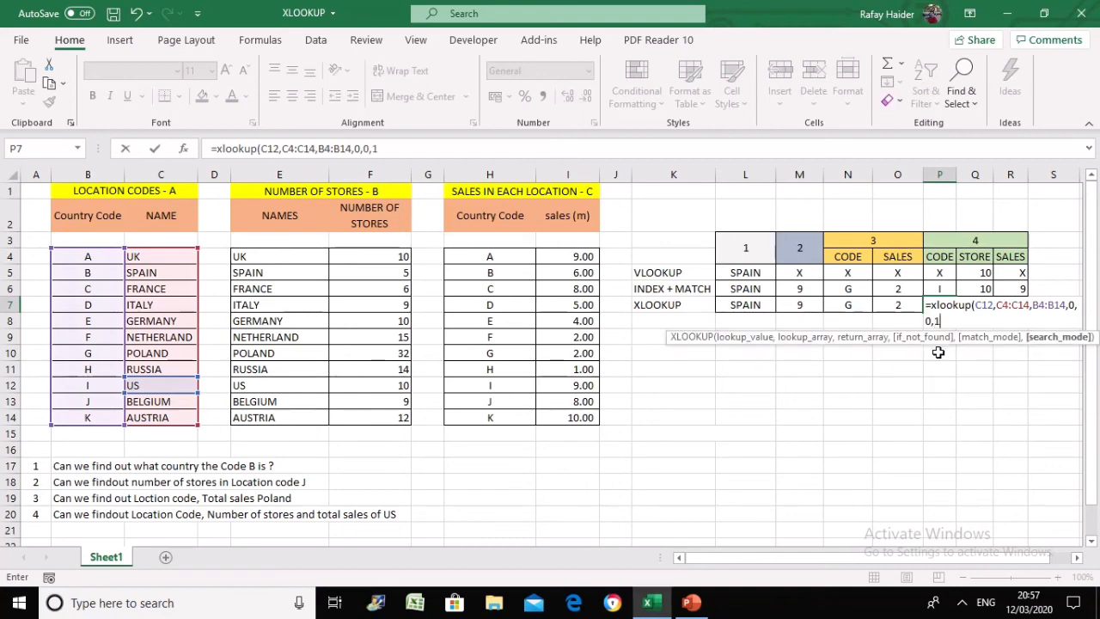
type(")")
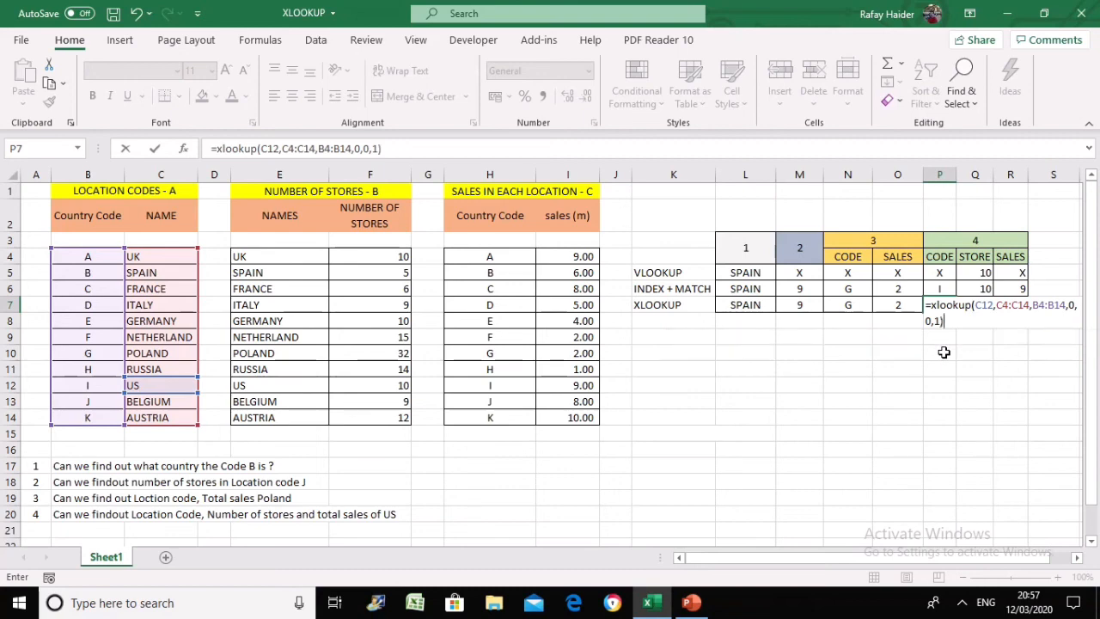
key("Return")
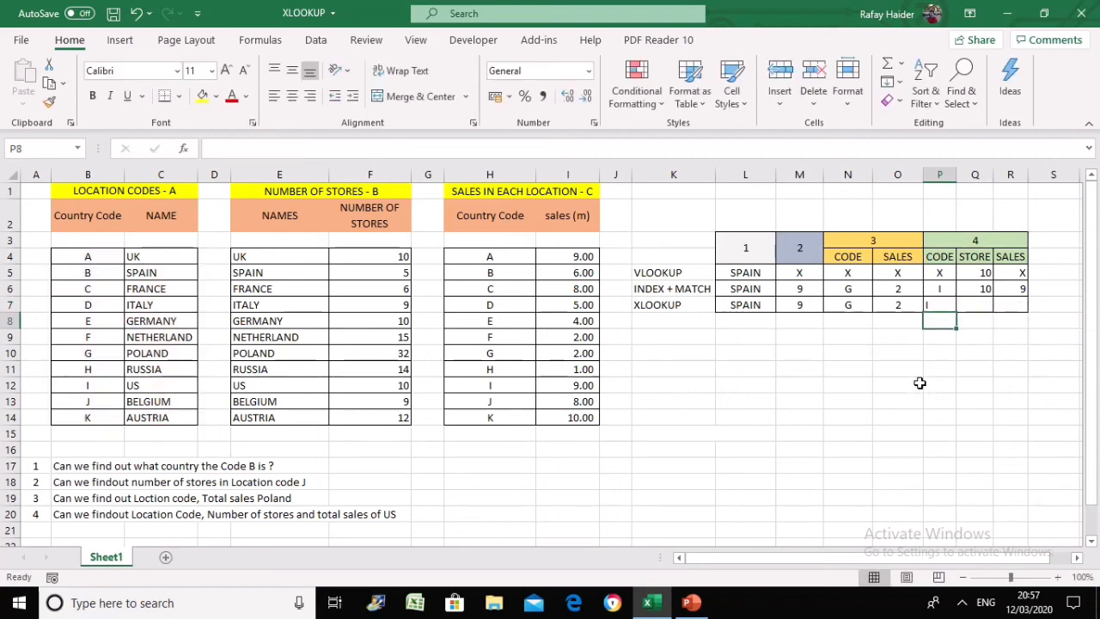
left_click(916, 384)
left_click(936, 305)
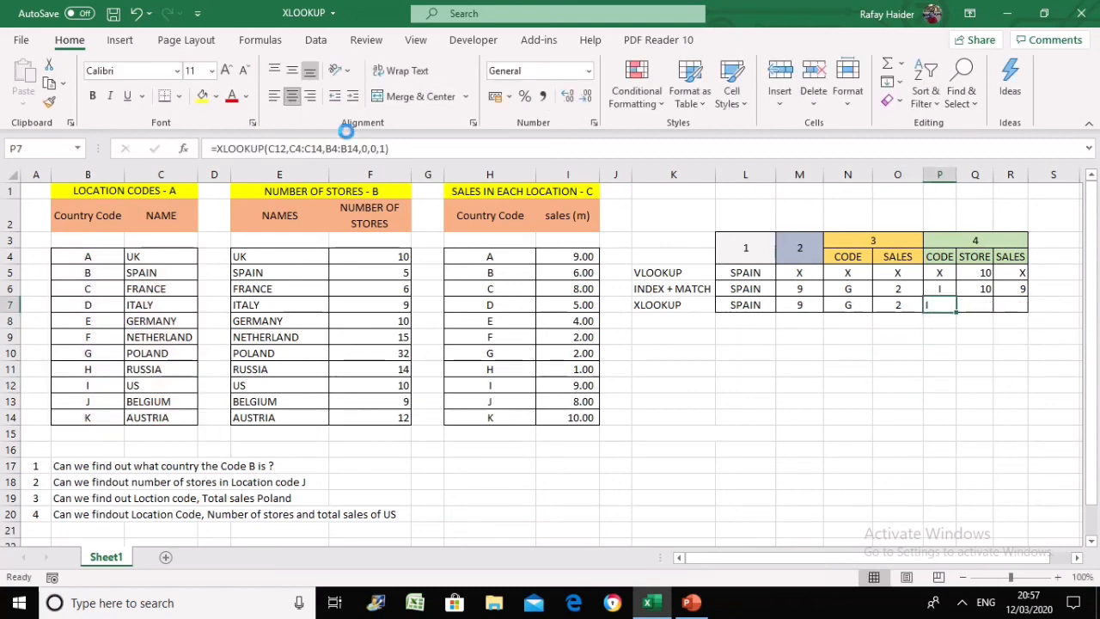
left_click(974, 418)
Step: Start an XLOOKUP formula in question 4's store cell (Q7) with US (E12) as the lookup value and E4:E14 as the lookup array
left_click(976, 306)
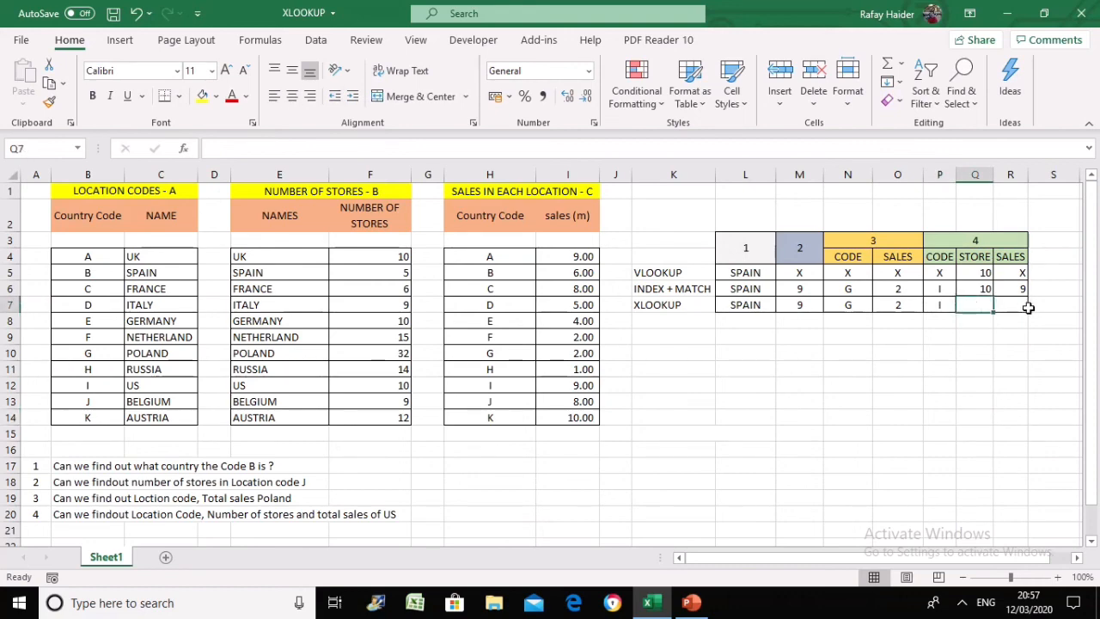
type("=xloo")
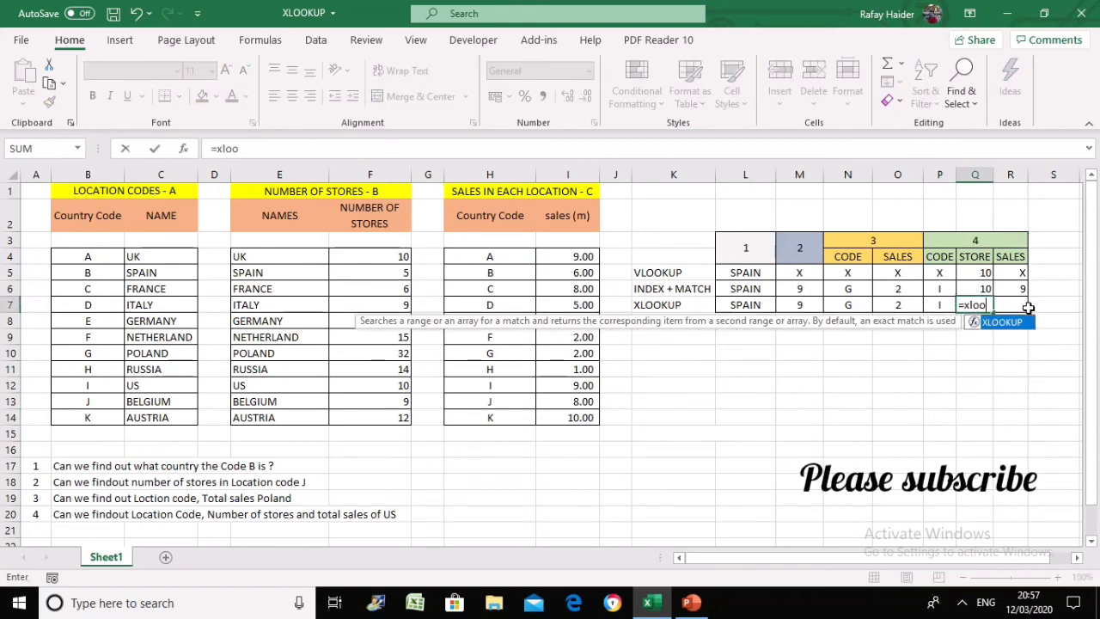
double_click(994, 322)
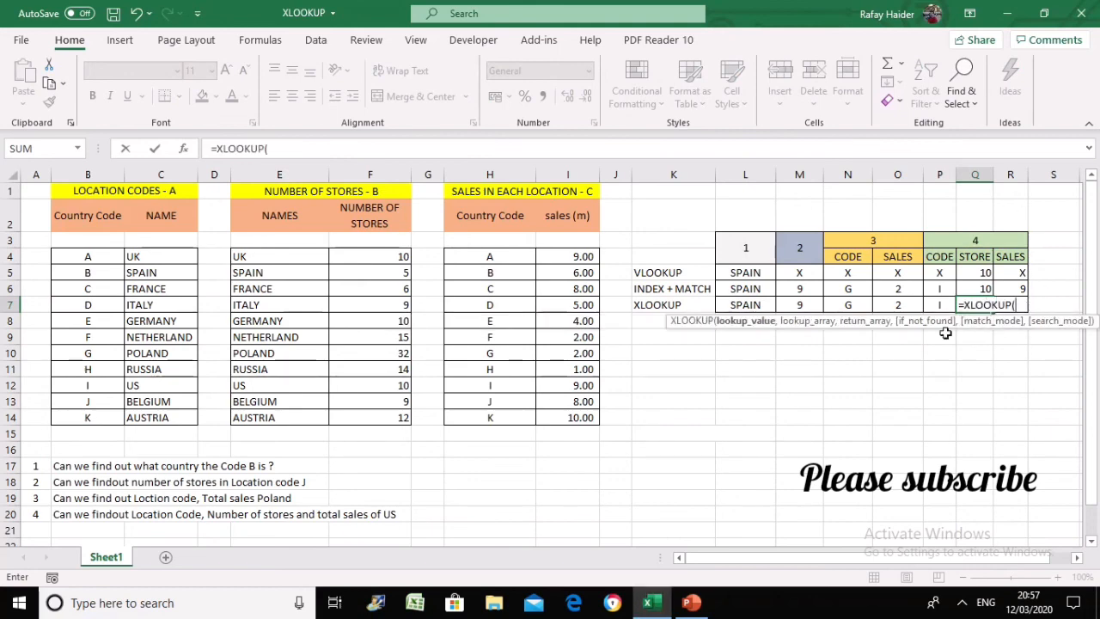
left_click(292, 384)
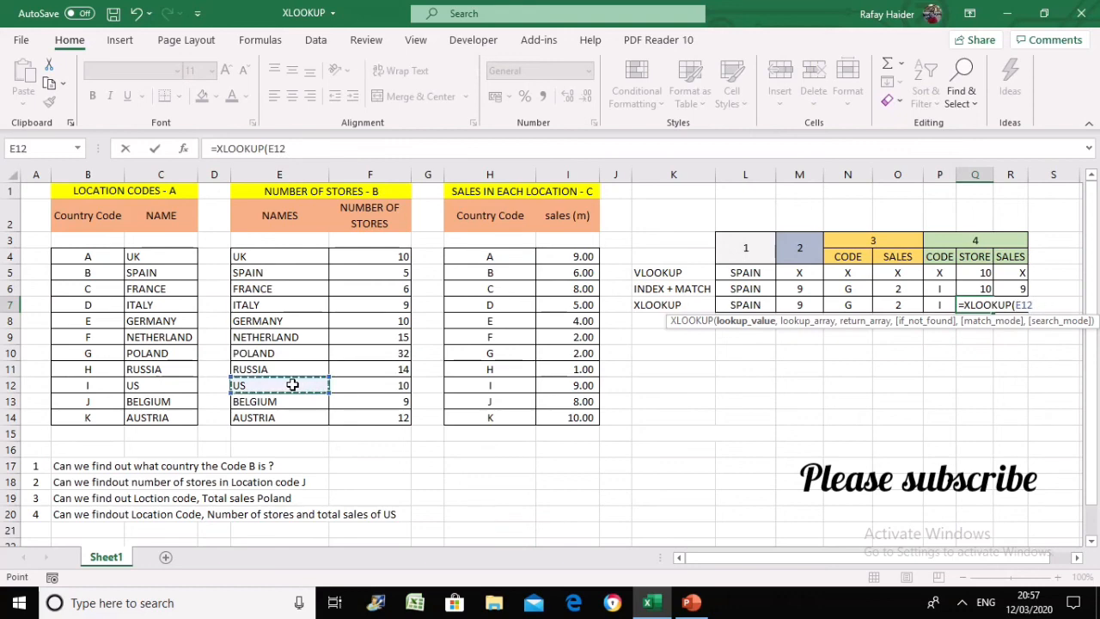
type(",")
left_click_drag(275, 256, 288, 417)
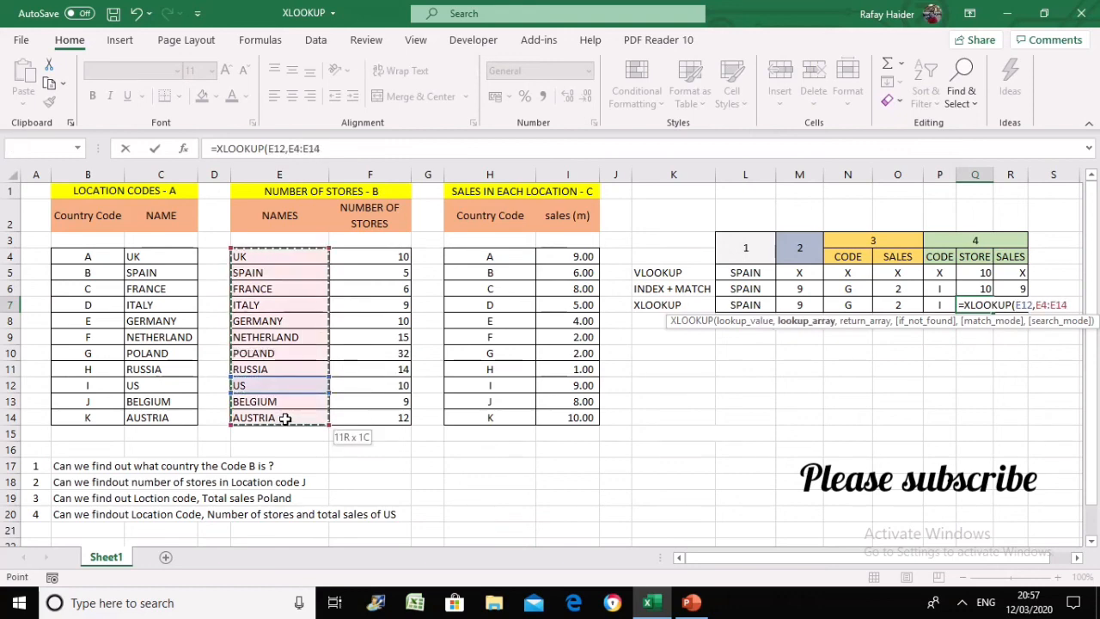
Step: Complete the Q7 formula with return array F4:F14, 0 if not found, exact match (0) and search first-to-last (1)
type(",")
left_click_drag(368, 256, 365, 418)
type(",0")
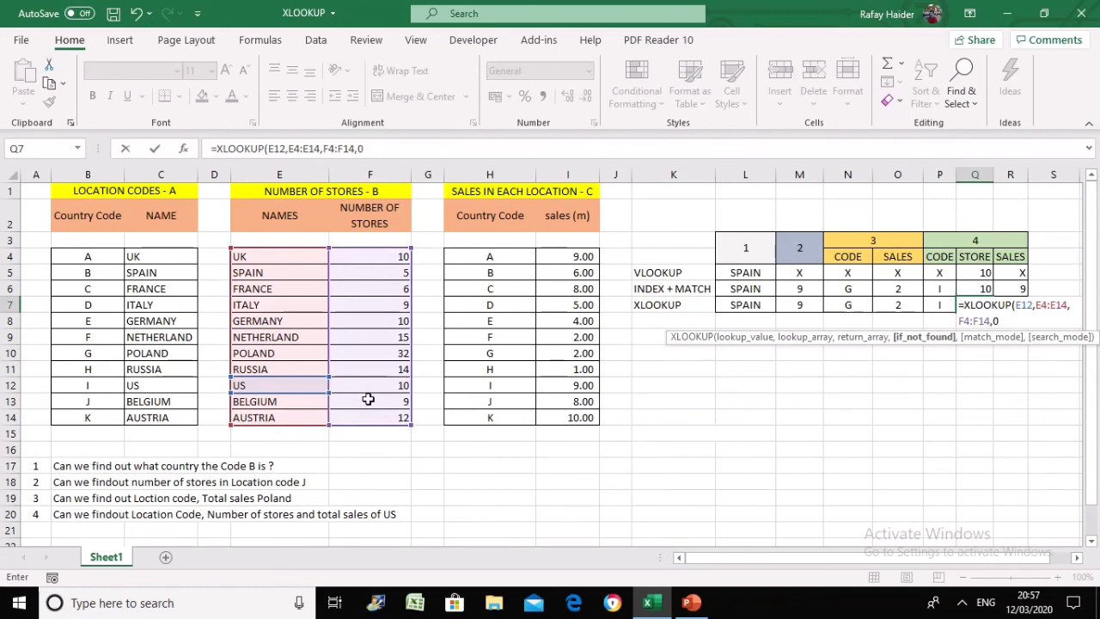
type(",0")
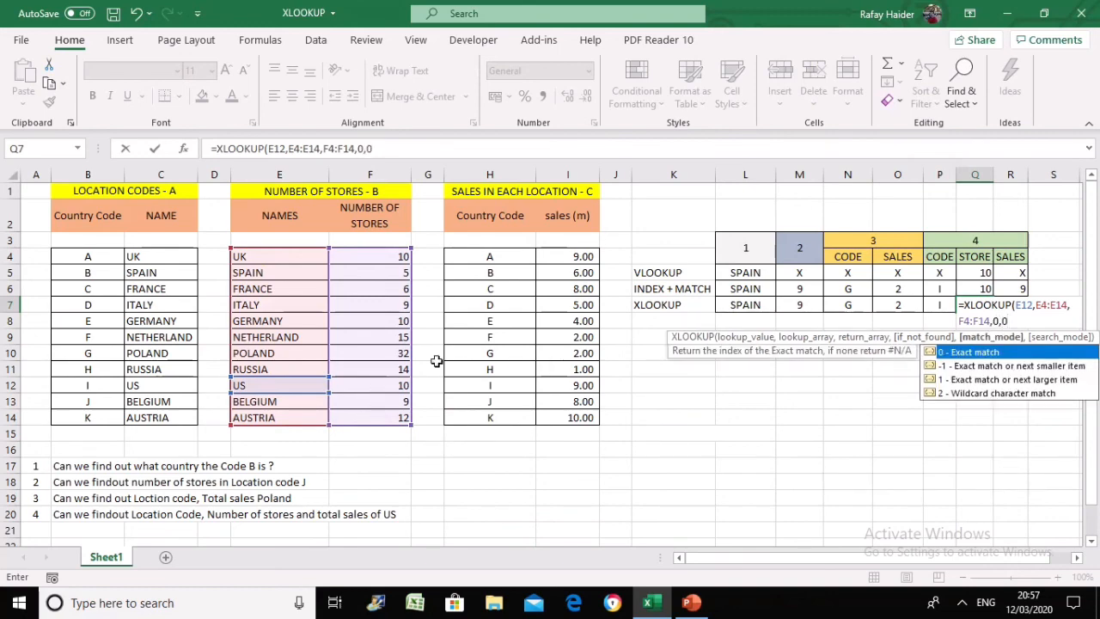
type(",")
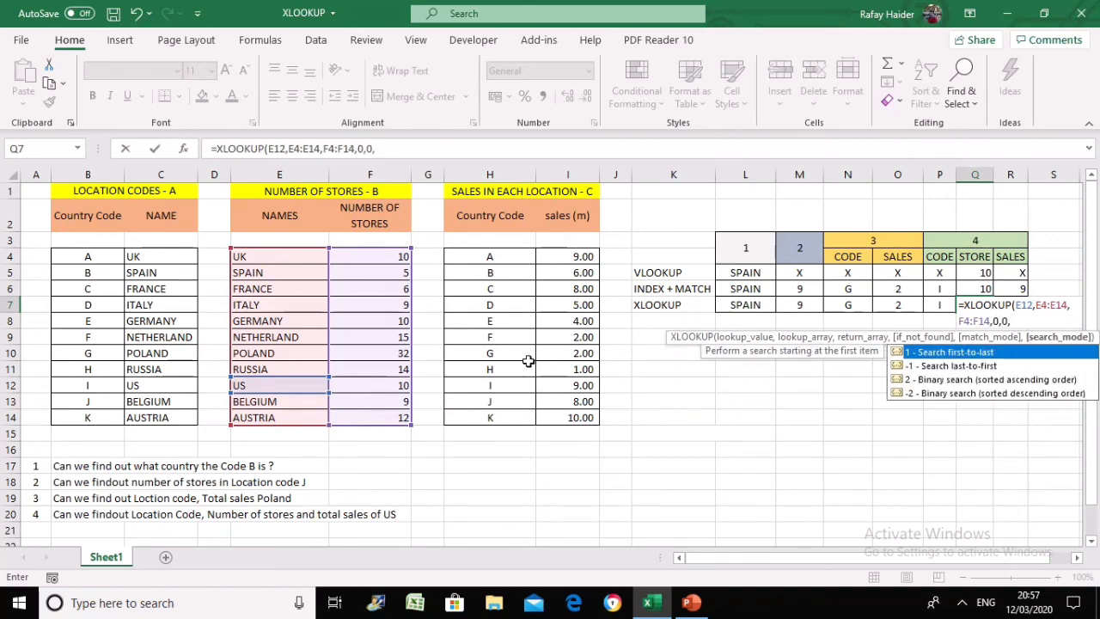
type("1)")
key("Return")
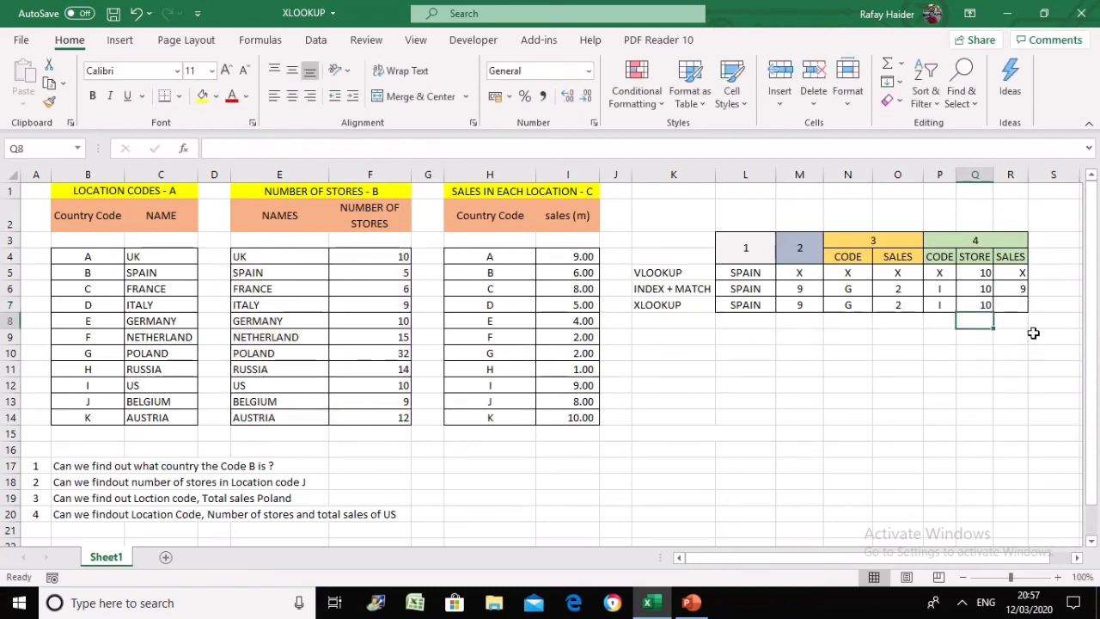
left_click(986, 302)
Step: Start an XLOOKUP formula in question 4's sales cell (R7) with code I (H12) as the lookup value and H4:H14 as the lookup array
left_click(1008, 305)
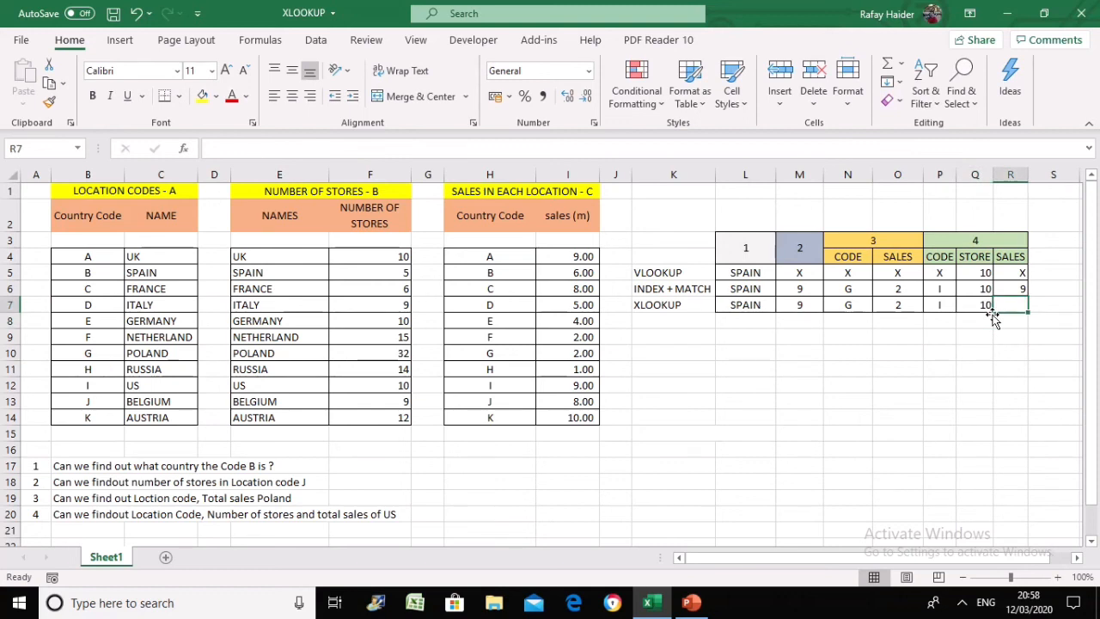
type("=xloo")
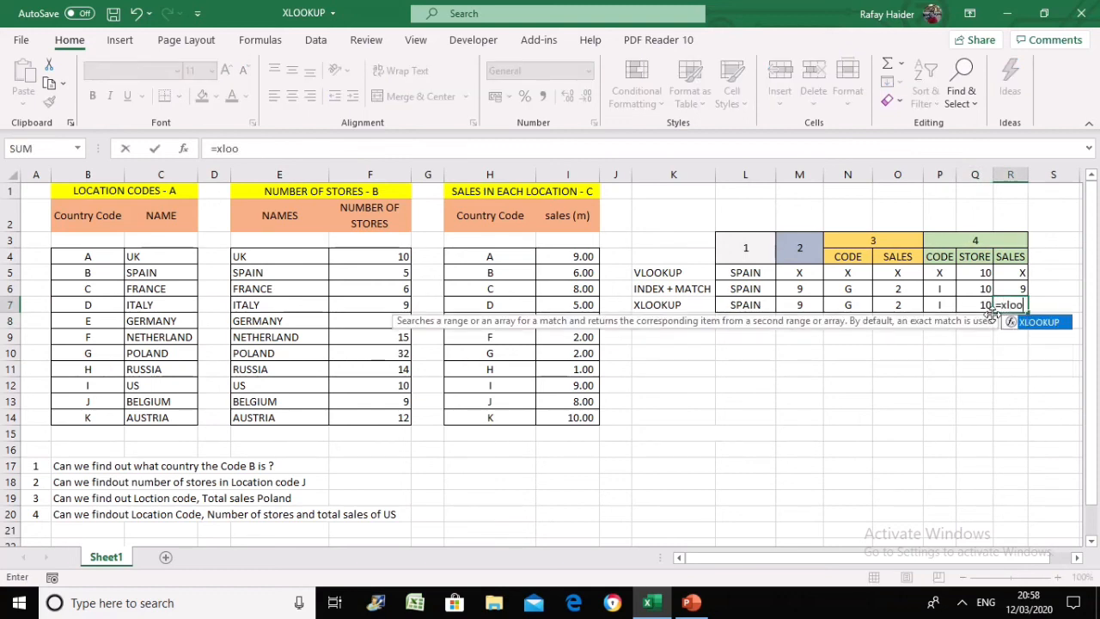
type("k")
double_click(1038, 323)
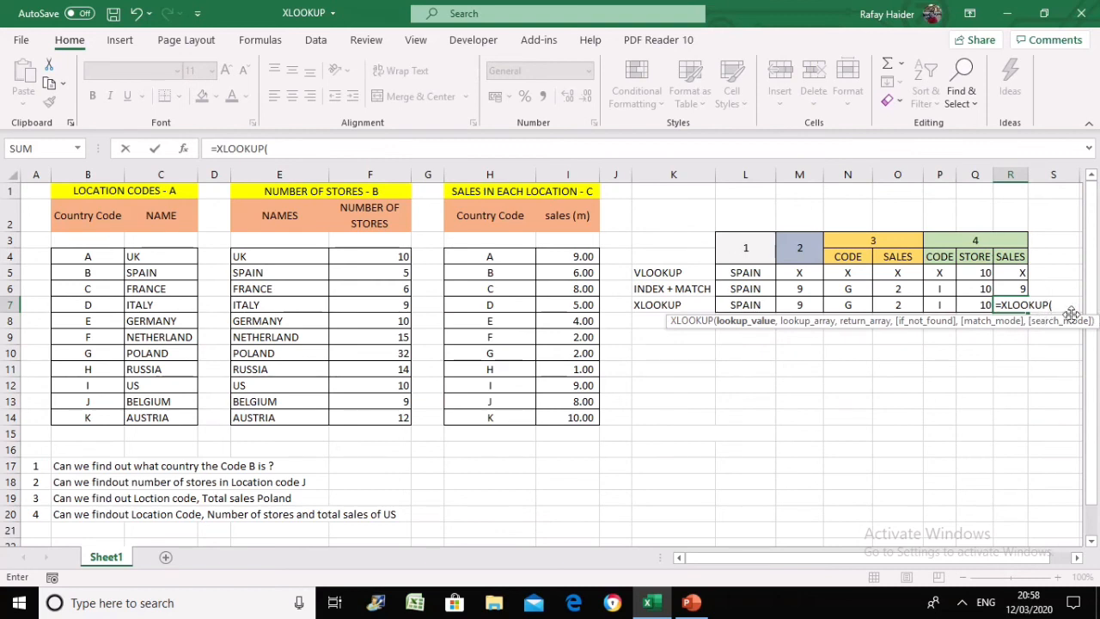
left_click(509, 386)
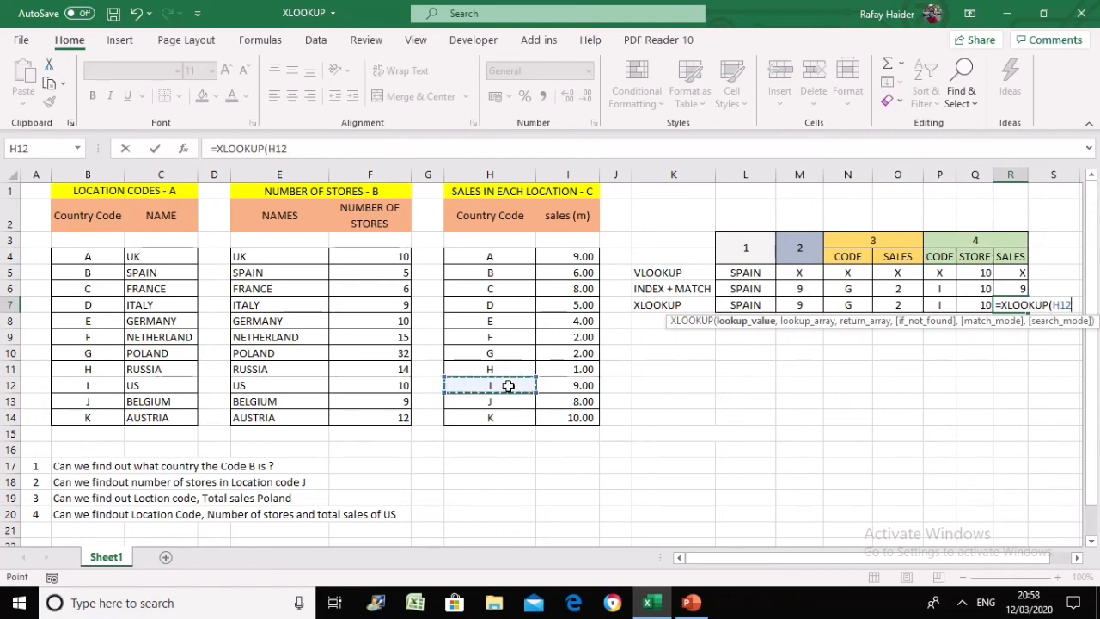
type(",")
left_click_drag(499, 256, 494, 417)
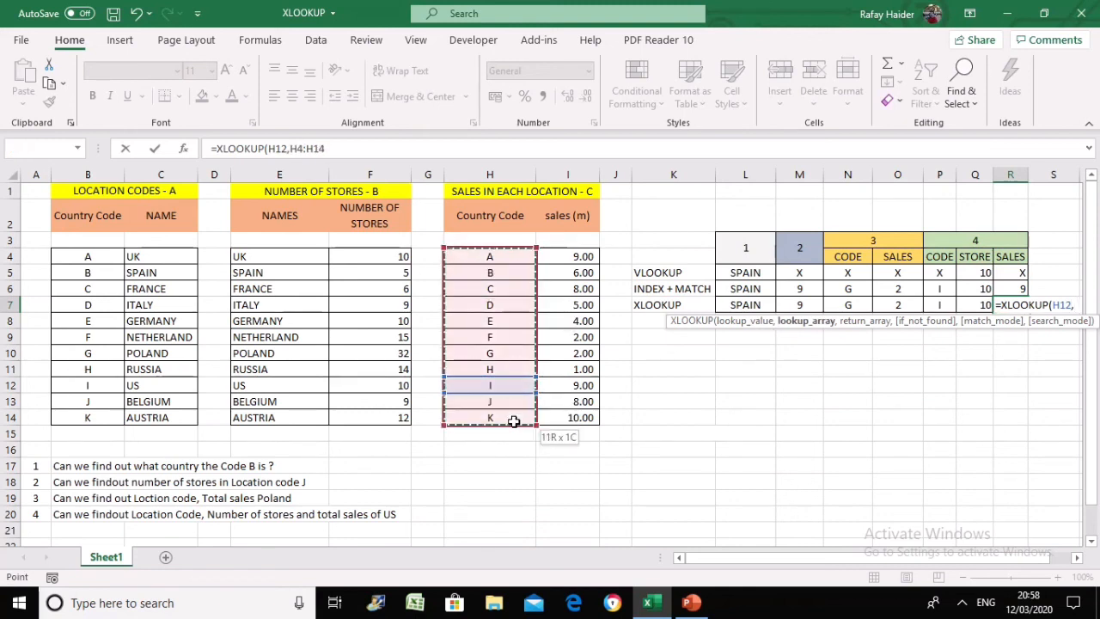
Step: Complete the R7 formula with return array I4:I14, 0 if not found, exact match (0) and search first-to-last (1)
type(",")
left_click_drag(574, 256, 567, 421)
type(",")
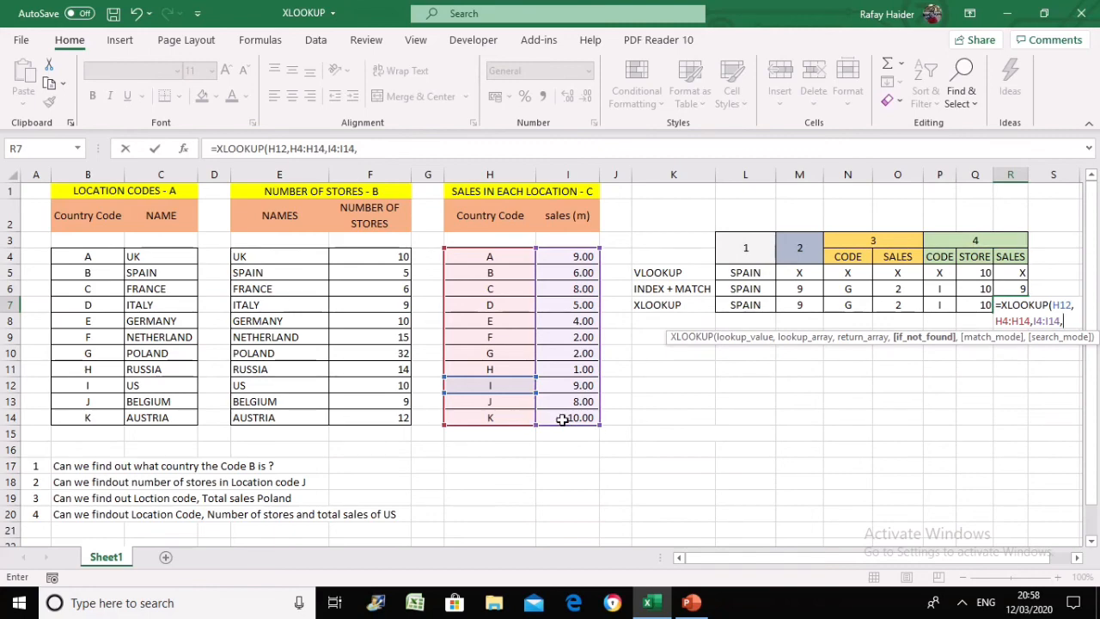
type("0,")
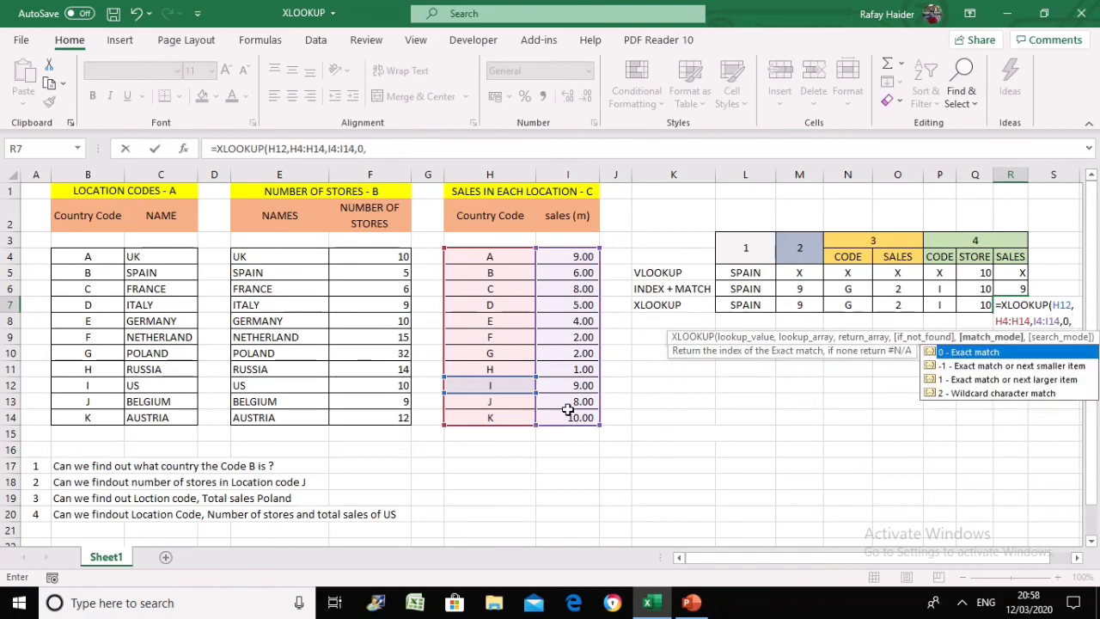
type("0,")
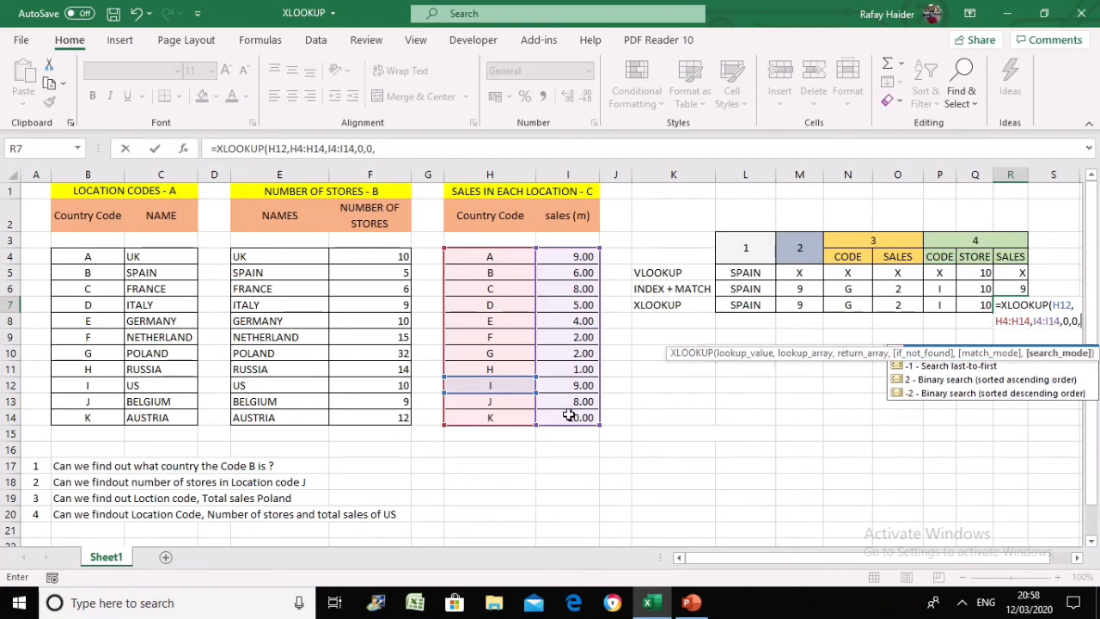
type("1)")
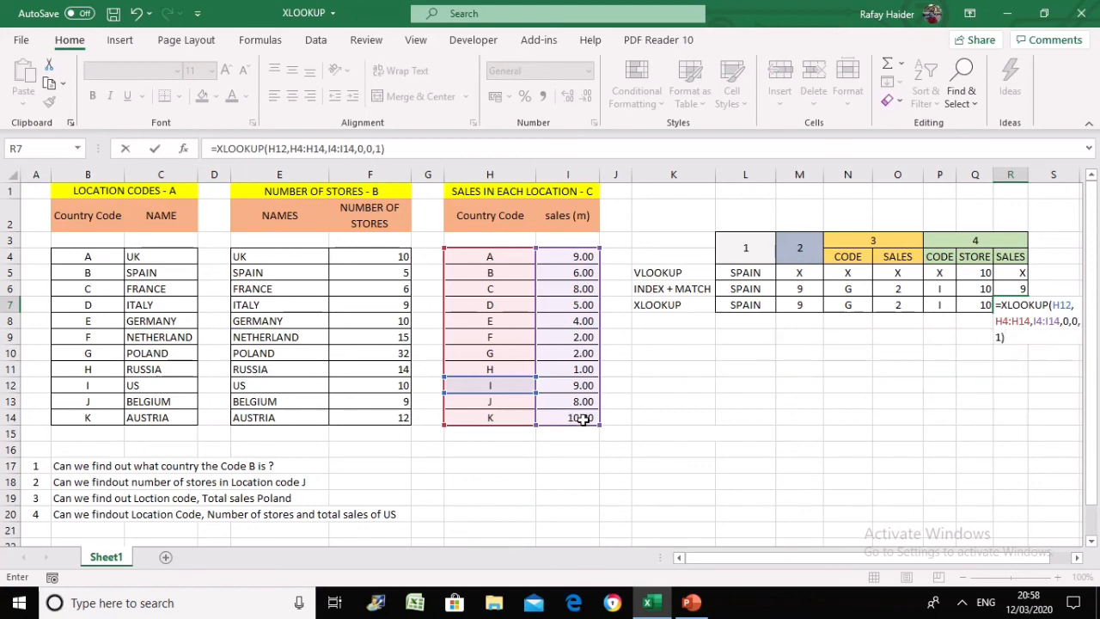
key("Return")
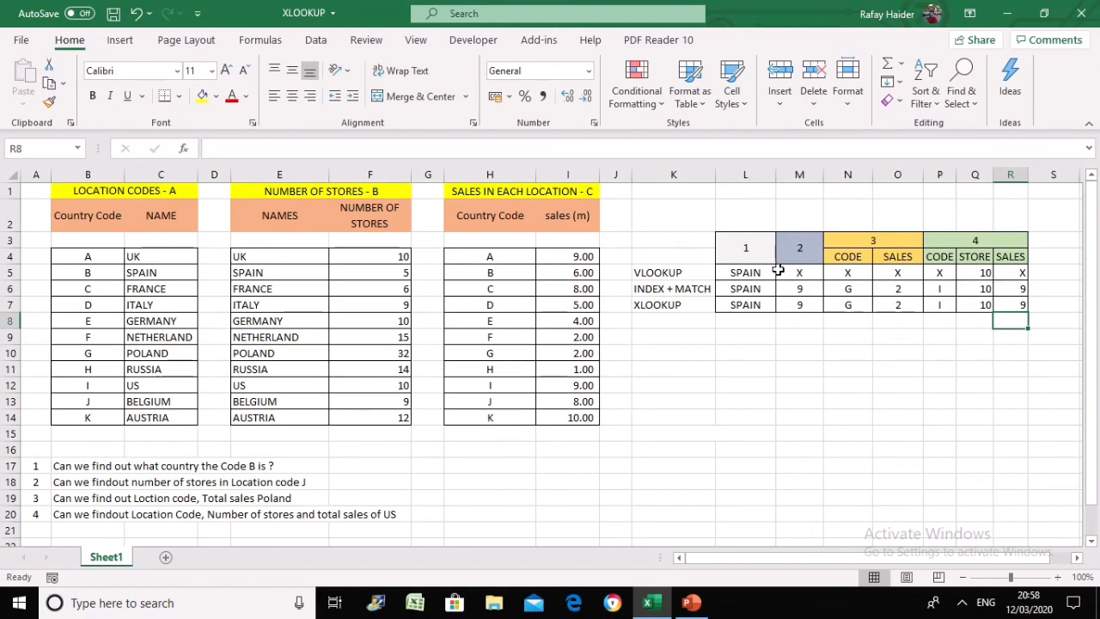
Step: Leave the results grid by selecting the empty cell K10 and save the workbook
left_click_drag(777, 272, 1012, 305)
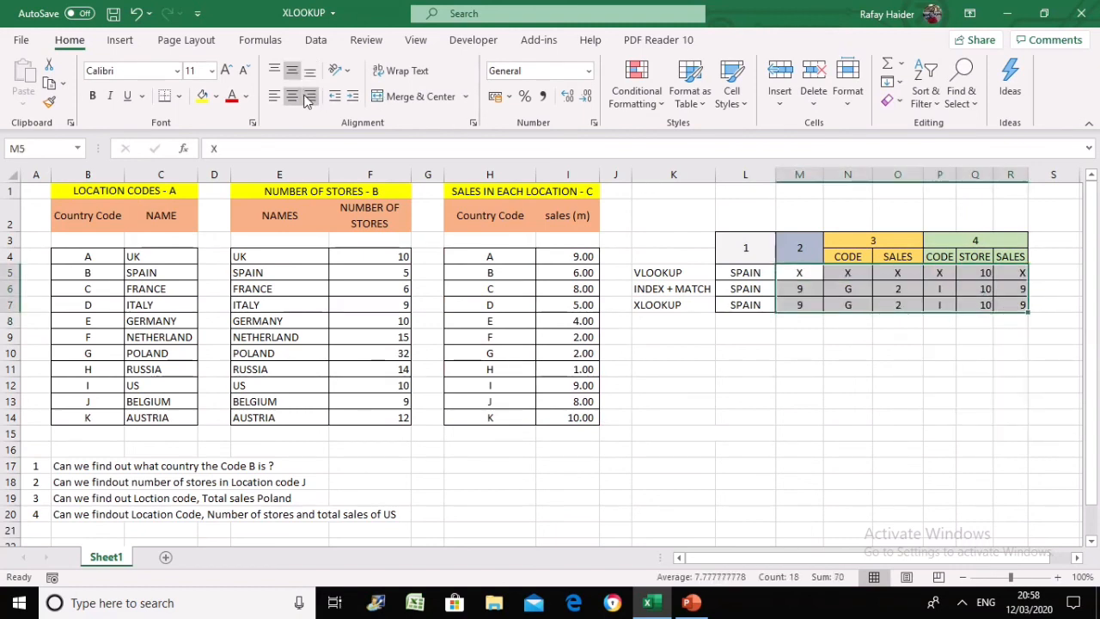
left_click(780, 368)
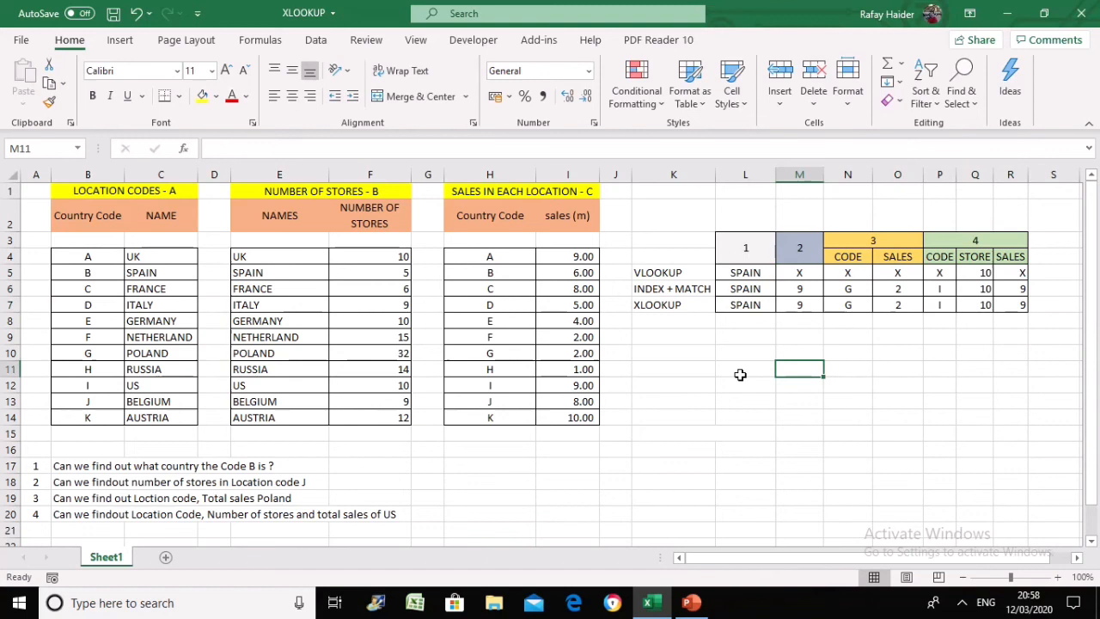
left_click(693, 353)
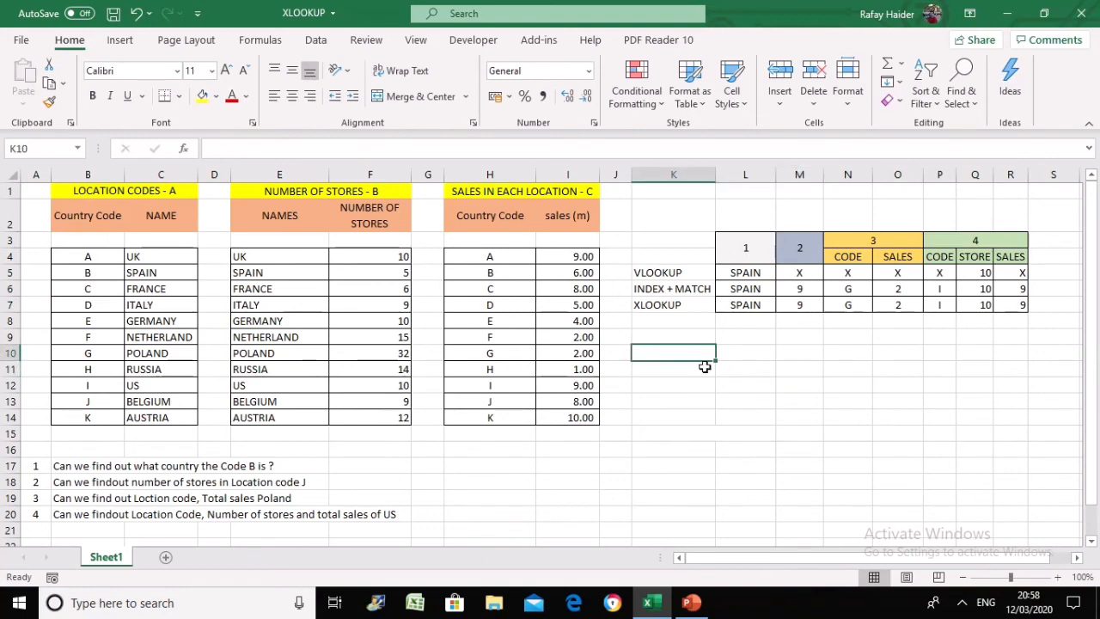
left_click(112, 13)
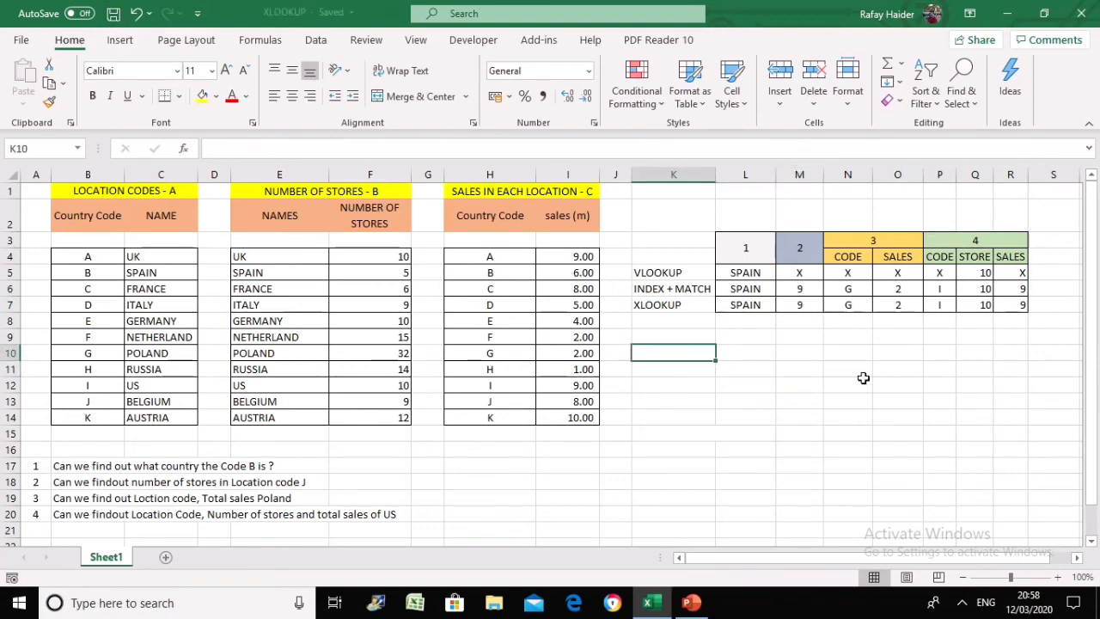